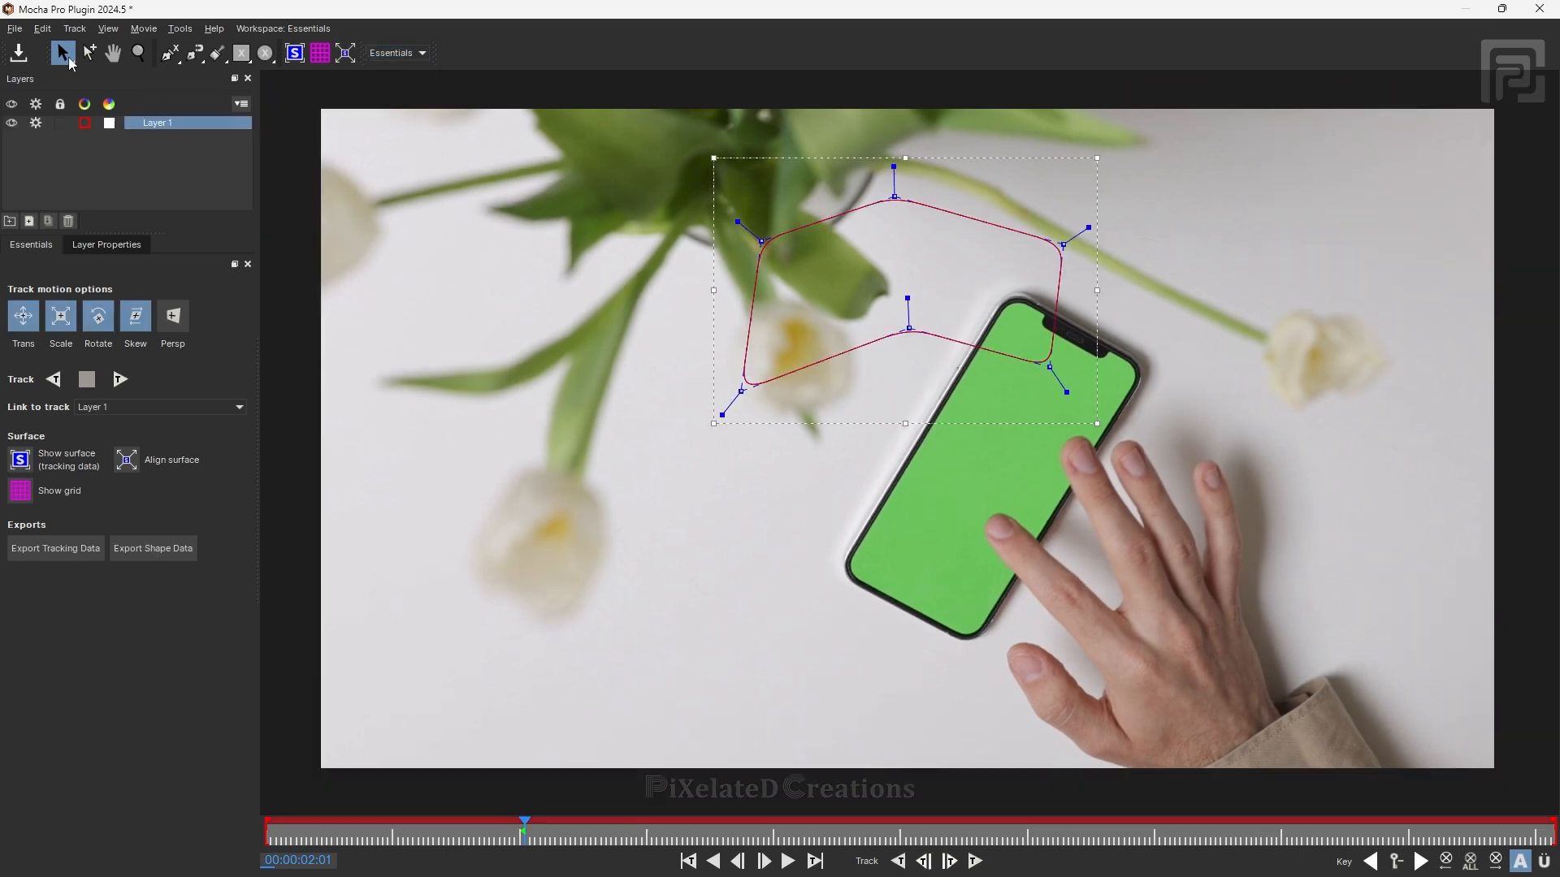
# - Reshape Layer 1's spline by moving its lower points and inserting new points along its lower edge
pyautogui.moveTo(909, 327); pyautogui.dragTo(907, 374)
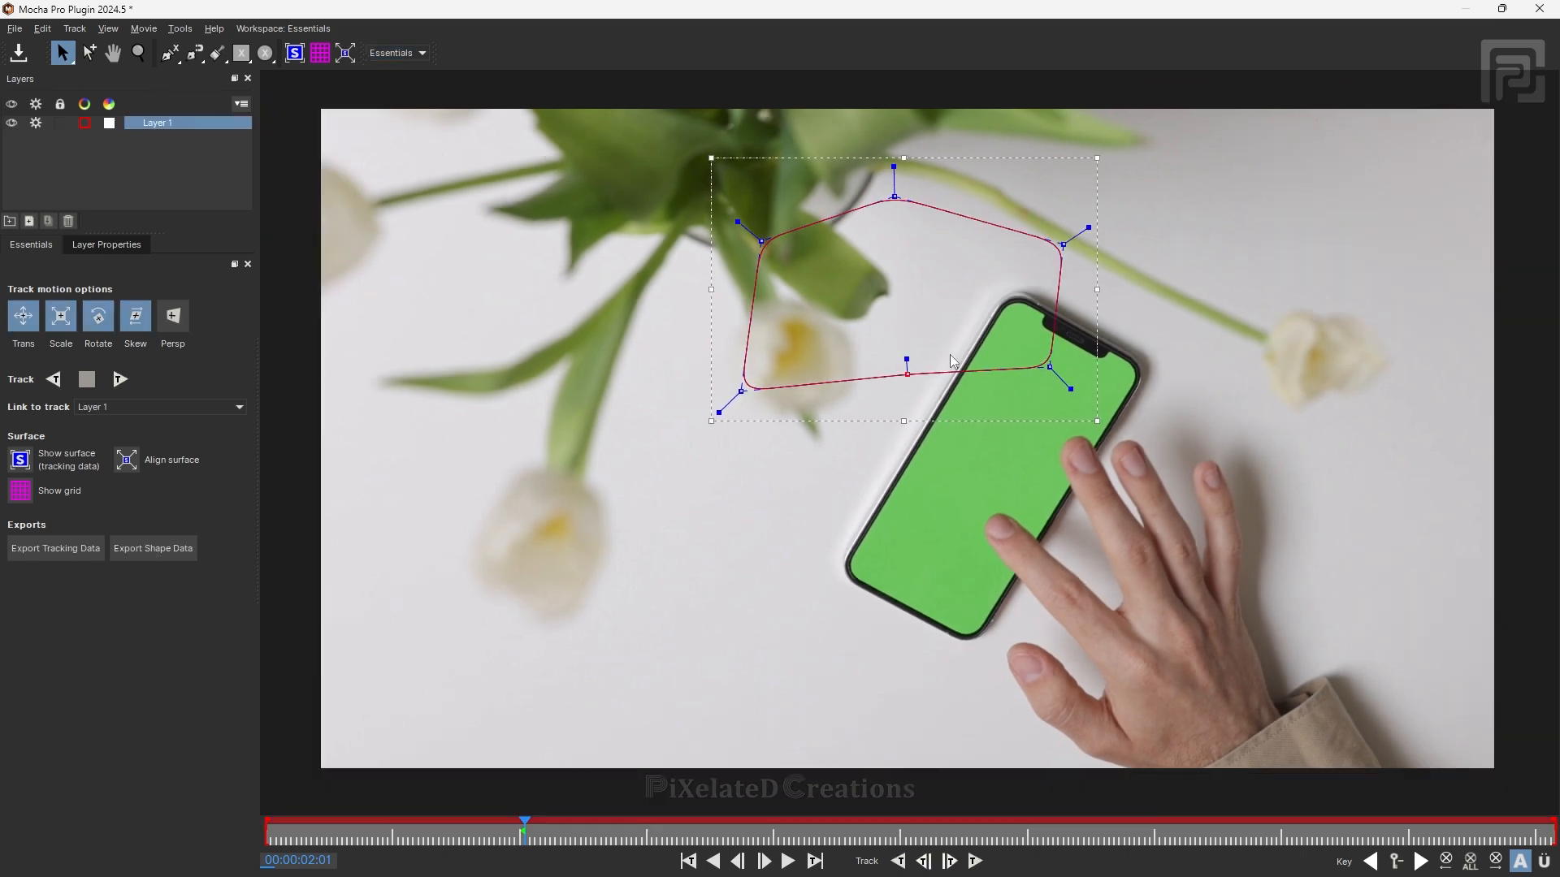
pyautogui.moveTo(1049, 367); pyautogui.dragTo(1048, 353)
pyautogui.click(91, 54)
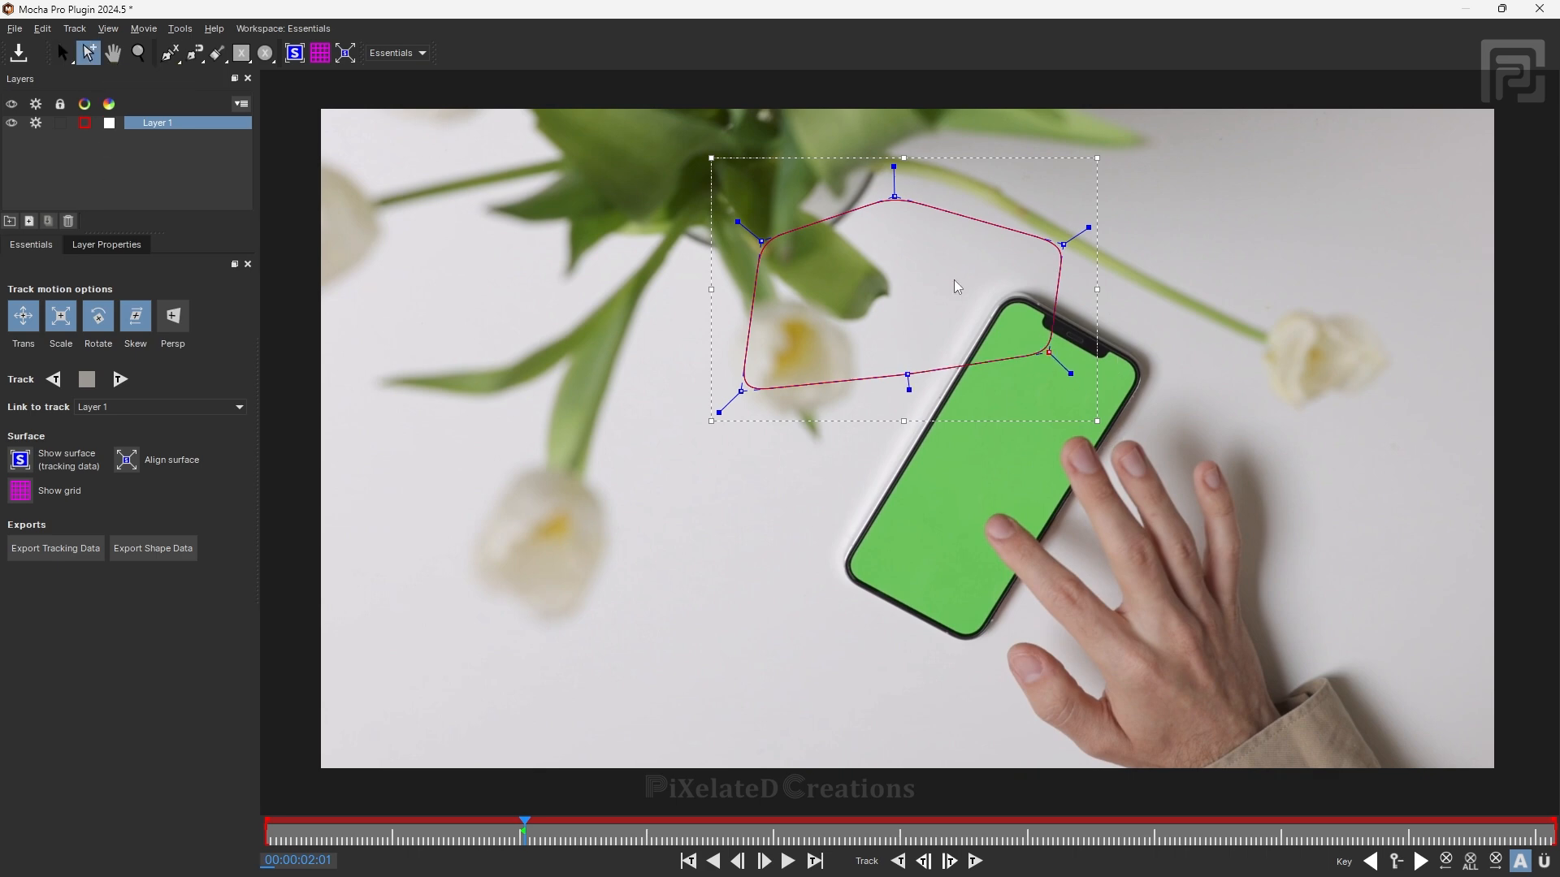
pyautogui.moveTo(982, 363); pyautogui.dragTo(989, 409)
pyautogui.moveTo(907, 376); pyautogui.dragTo(847, 437)
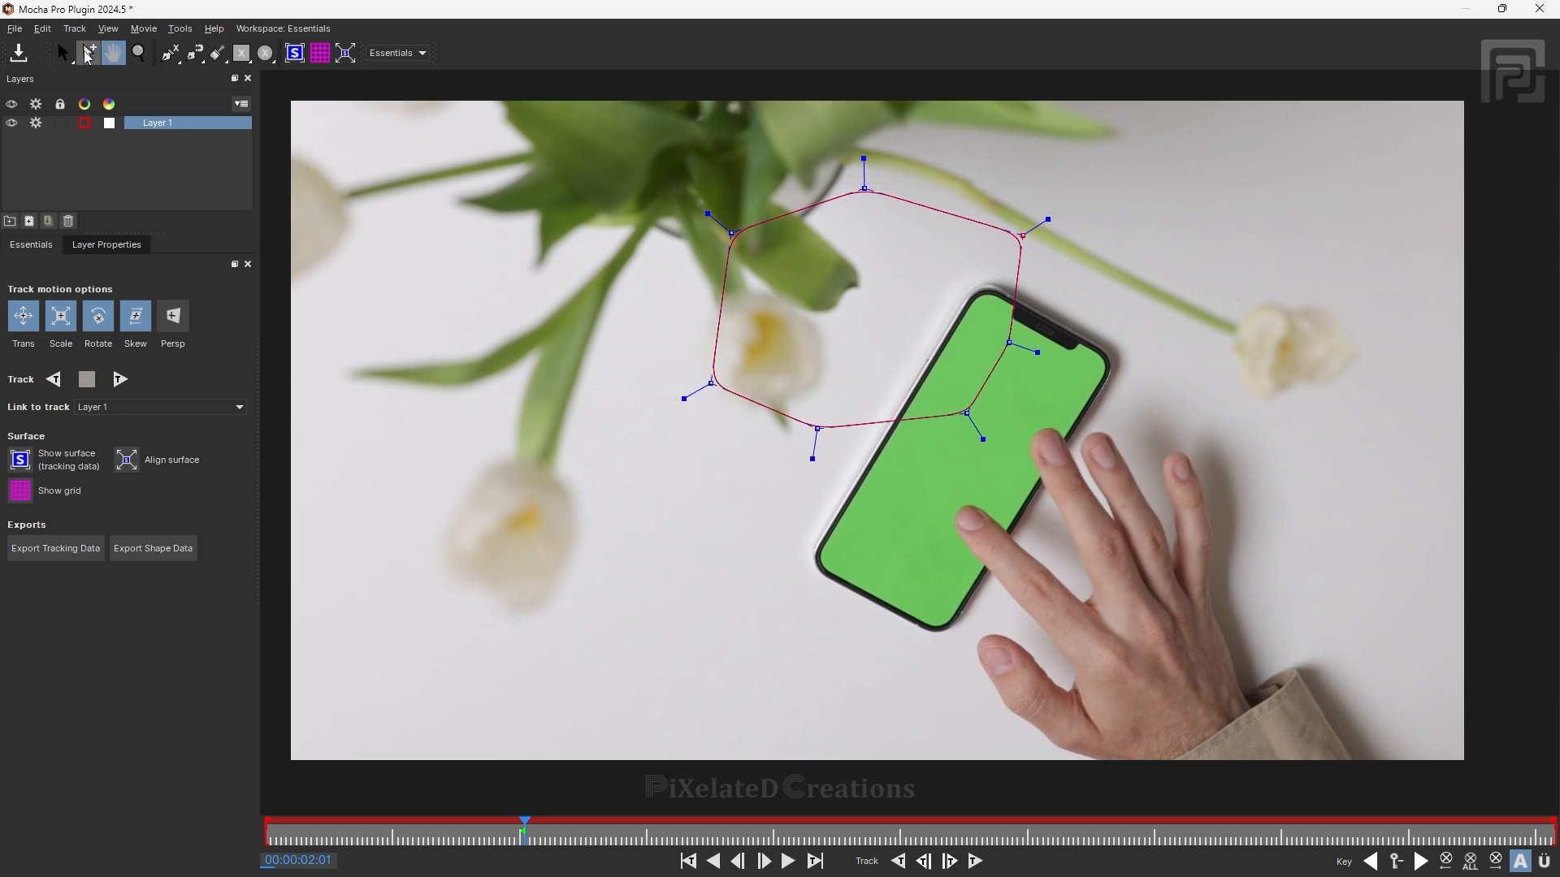
# - Pan the clip and zoom in on the long edge of the phone's green screen to examine it
pyautogui.moveTo(888, 331)
pyautogui.mouseDown()
pyautogui.moveTo(916, 338)
pyautogui.moveTo(894, 331)
pyautogui.mouseUp()
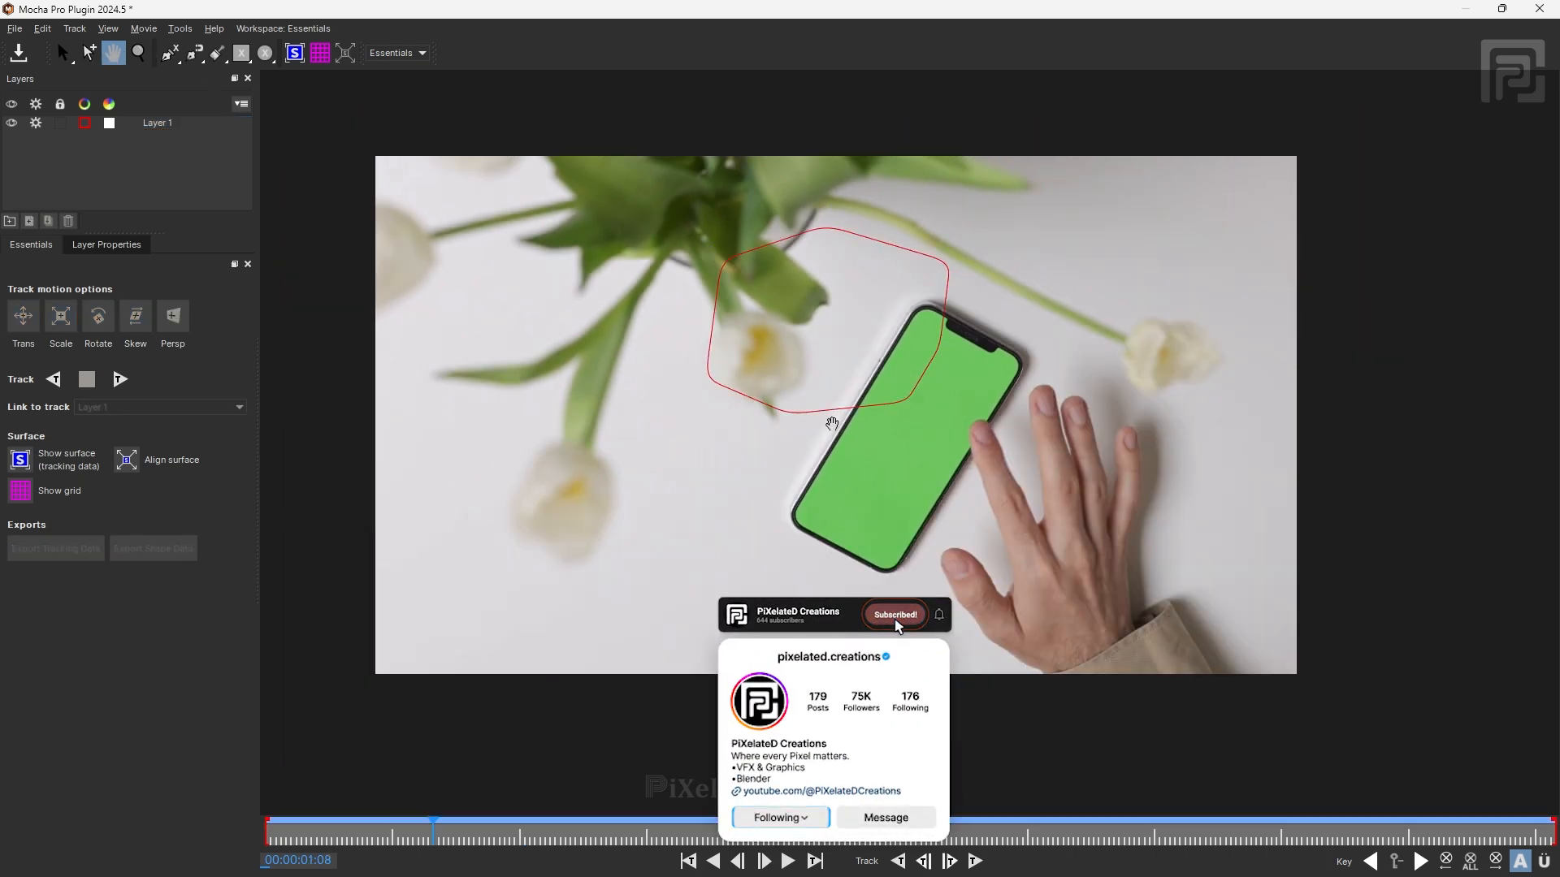
pyautogui.click(136, 55)
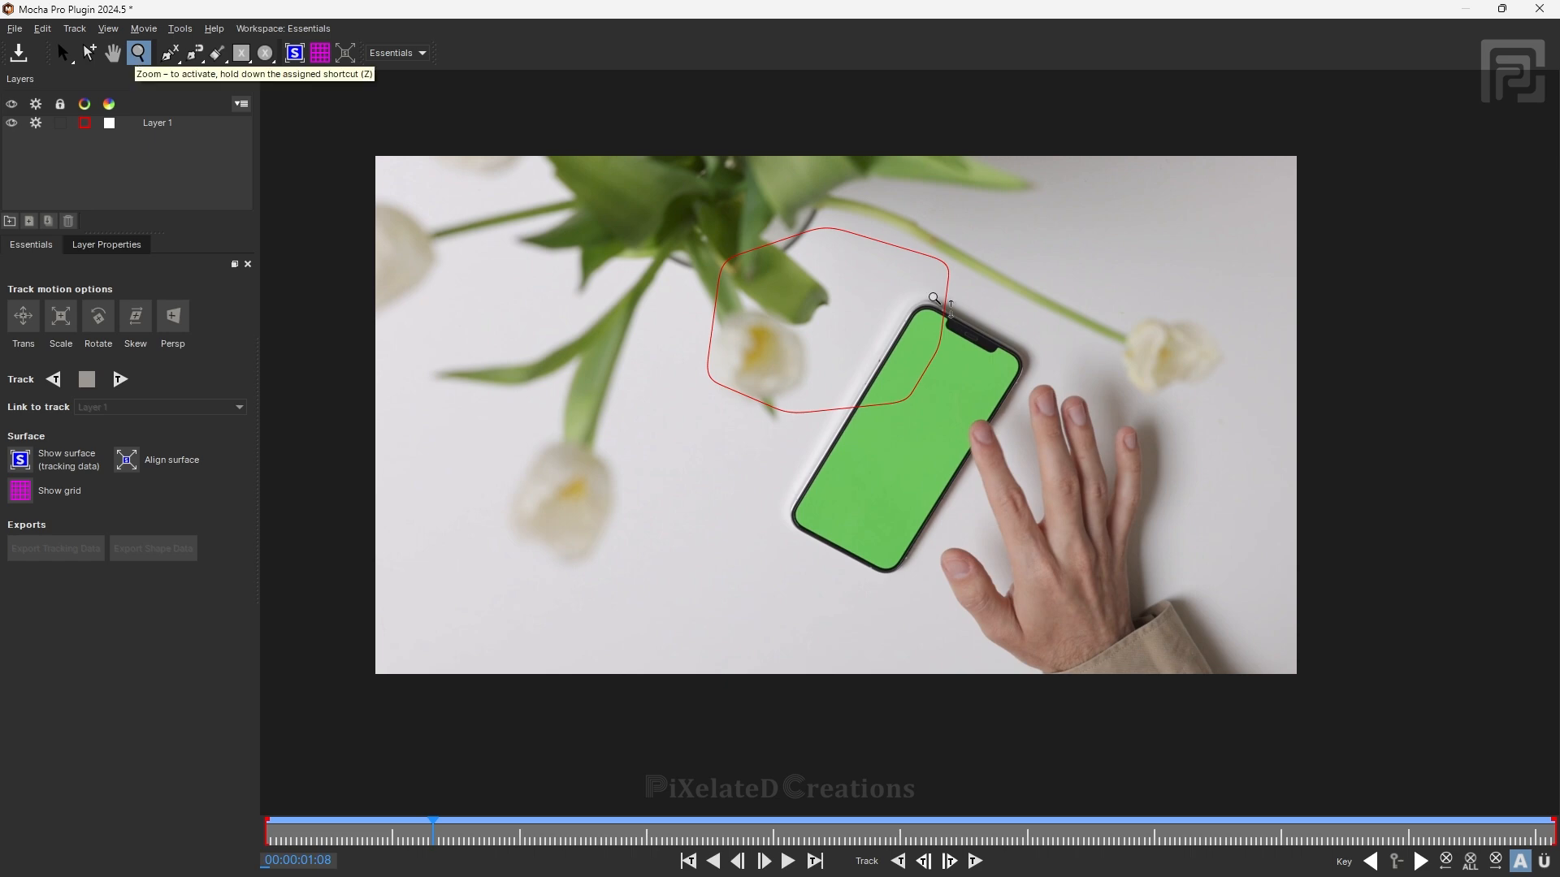
pyautogui.moveTo(866, 438); pyautogui.dragTo(895, 211)
pyautogui.moveTo(896, 459); pyautogui.dragTo(829, 198)
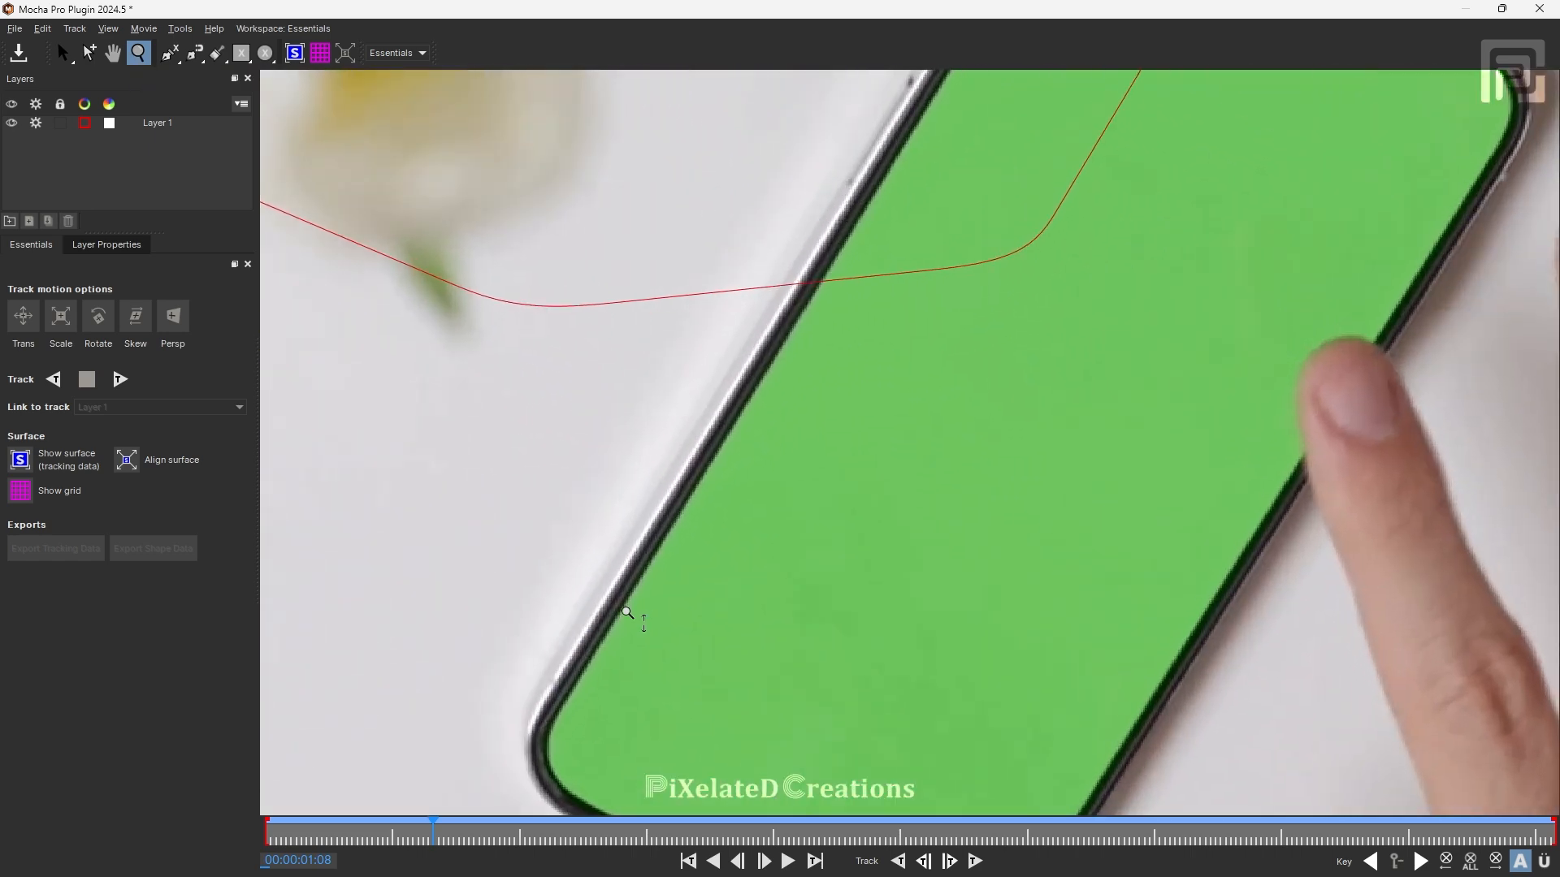
pyautogui.moveTo(626, 596); pyautogui.dragTo(734, 439)
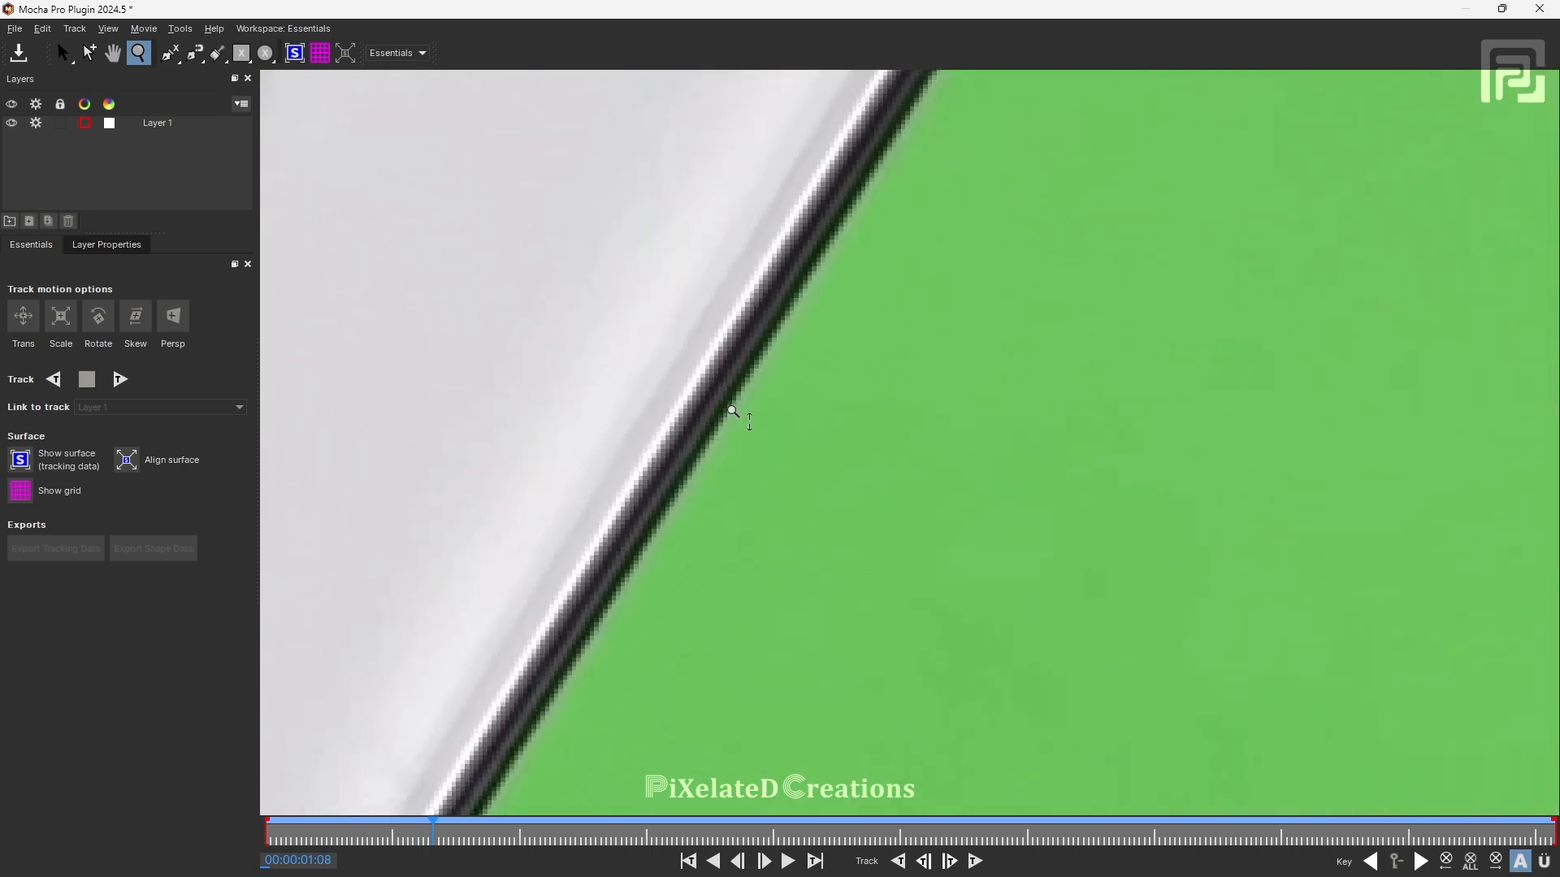
pyautogui.moveTo(736, 383); pyautogui.dragTo(727, 294)
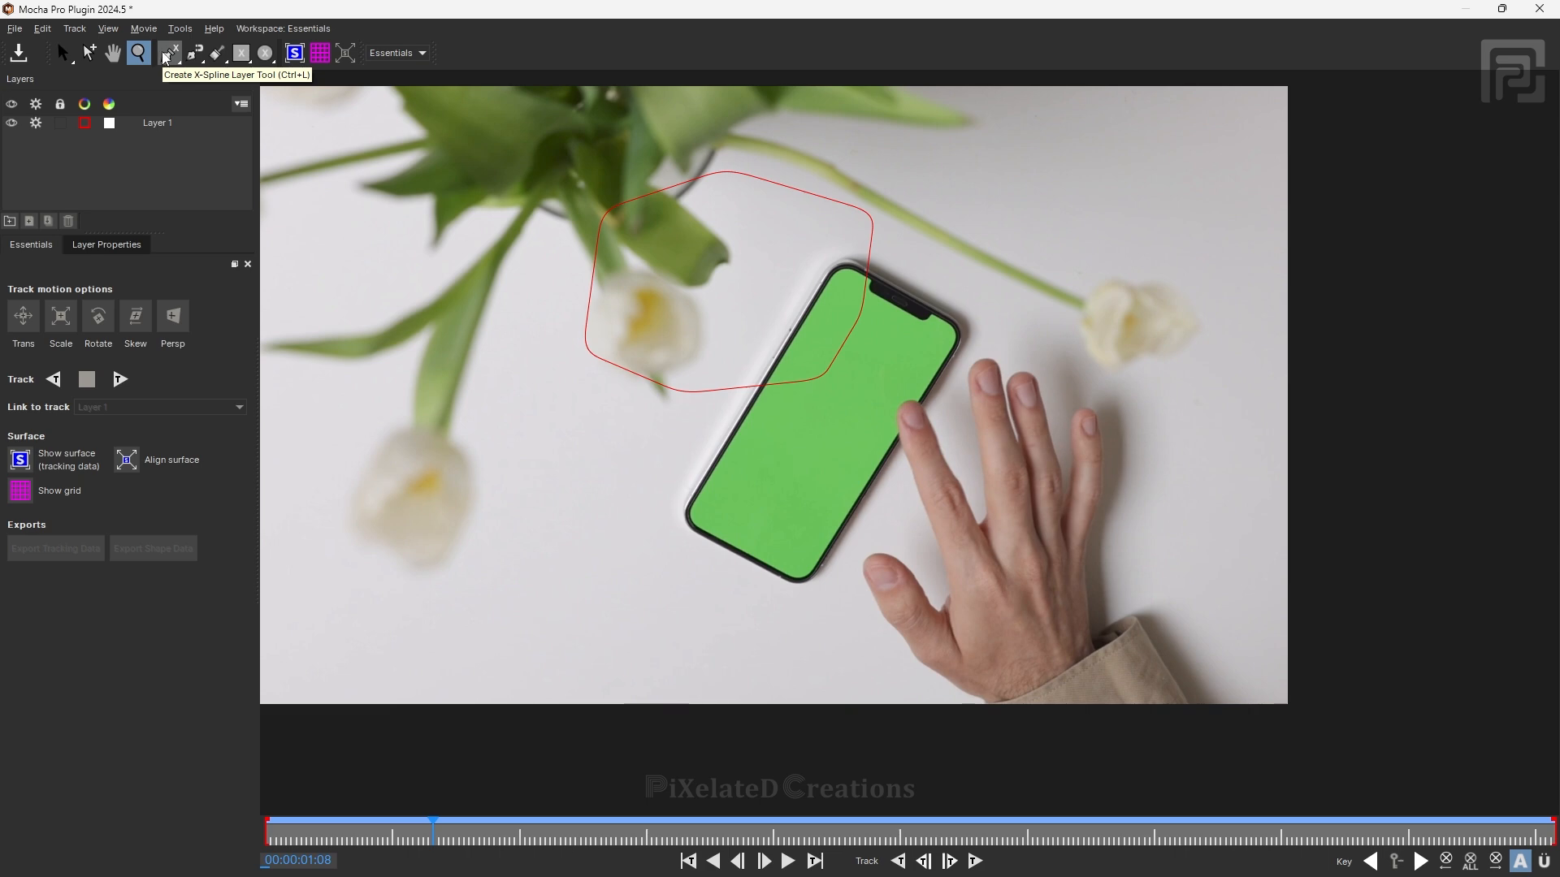
# - Draw a new X-spline layer tracing the phone's green screen, following the notch and rounded corners, and close the shape
pyautogui.click(169, 54)
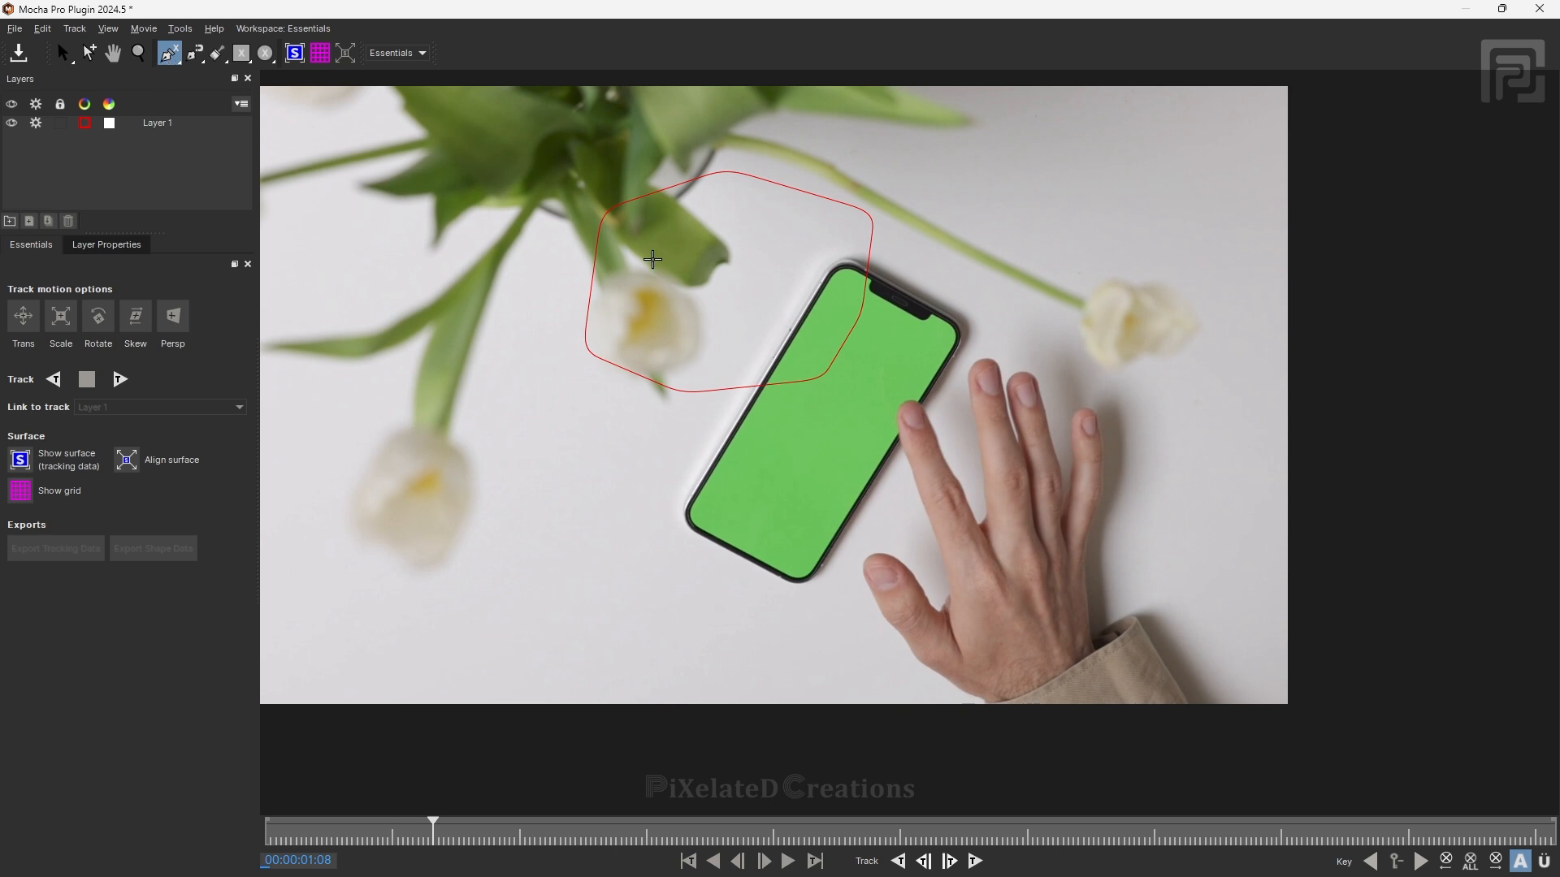
pyautogui.click(807, 314)
pyautogui.click(830, 278)
pyautogui.click(848, 271)
pyautogui.click(863, 277)
pyautogui.click(871, 298)
pyautogui.click(895, 308)
pyautogui.click(919, 320)
pyautogui.click(941, 318)
pyautogui.click(954, 334)
pyautogui.click(943, 365)
pyautogui.click(914, 424)
pyautogui.click(835, 531)
pyautogui.click(807, 582)
pyautogui.click(758, 576)
pyautogui.click(710, 532)
pyautogui.click(695, 507)
pyautogui.rightClick(694, 507)
# - Add a second closed X-spline to Layer 2, drawn around the leaves and stems beside the phone
pyautogui.click(170, 57)
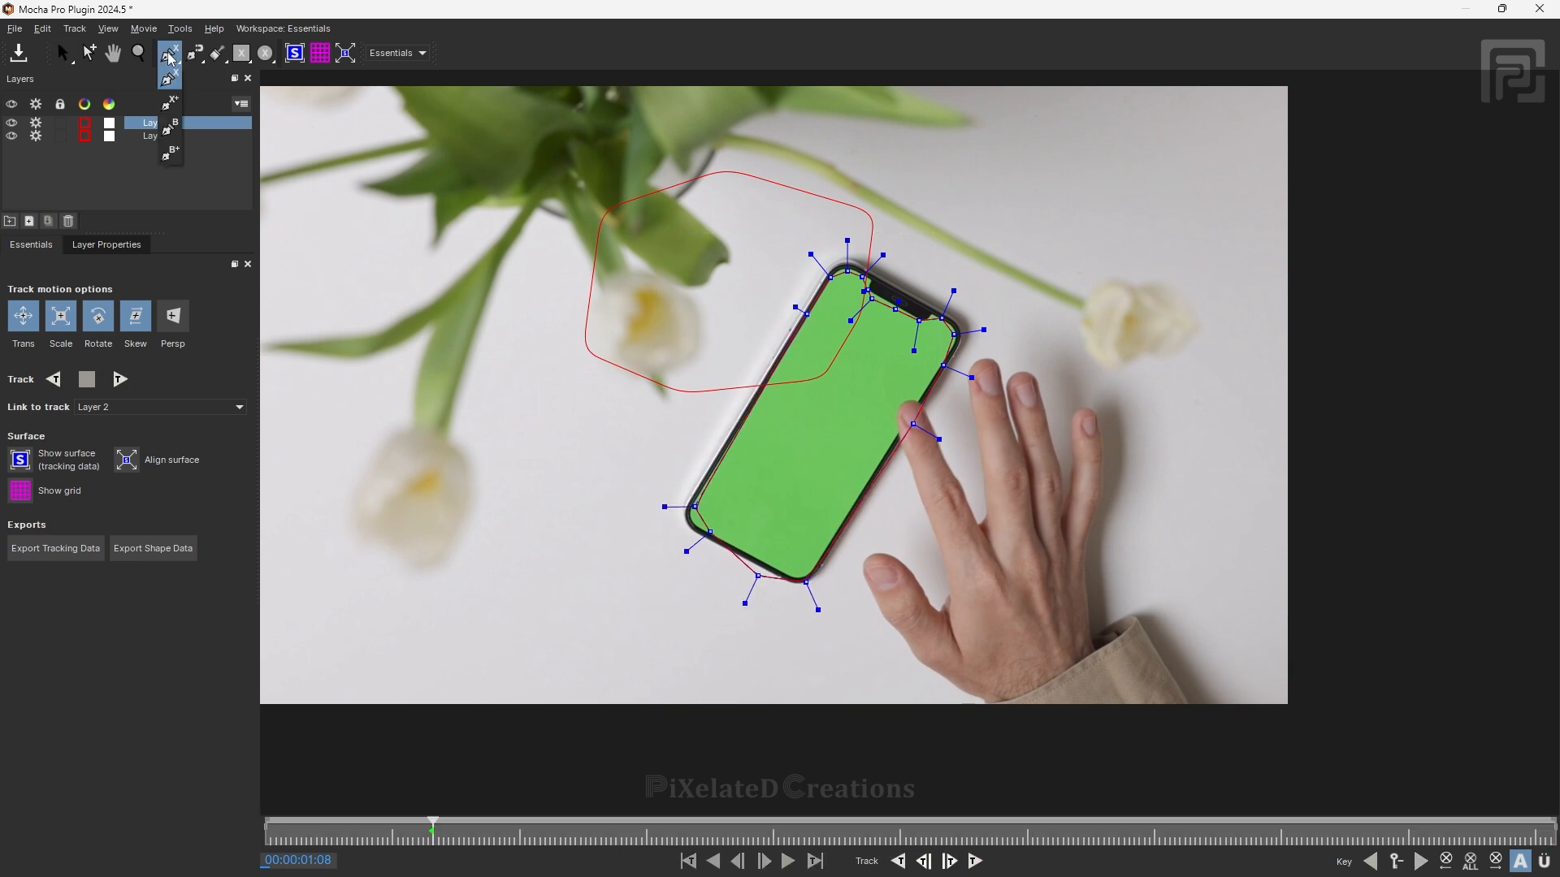
pyautogui.click(179, 103)
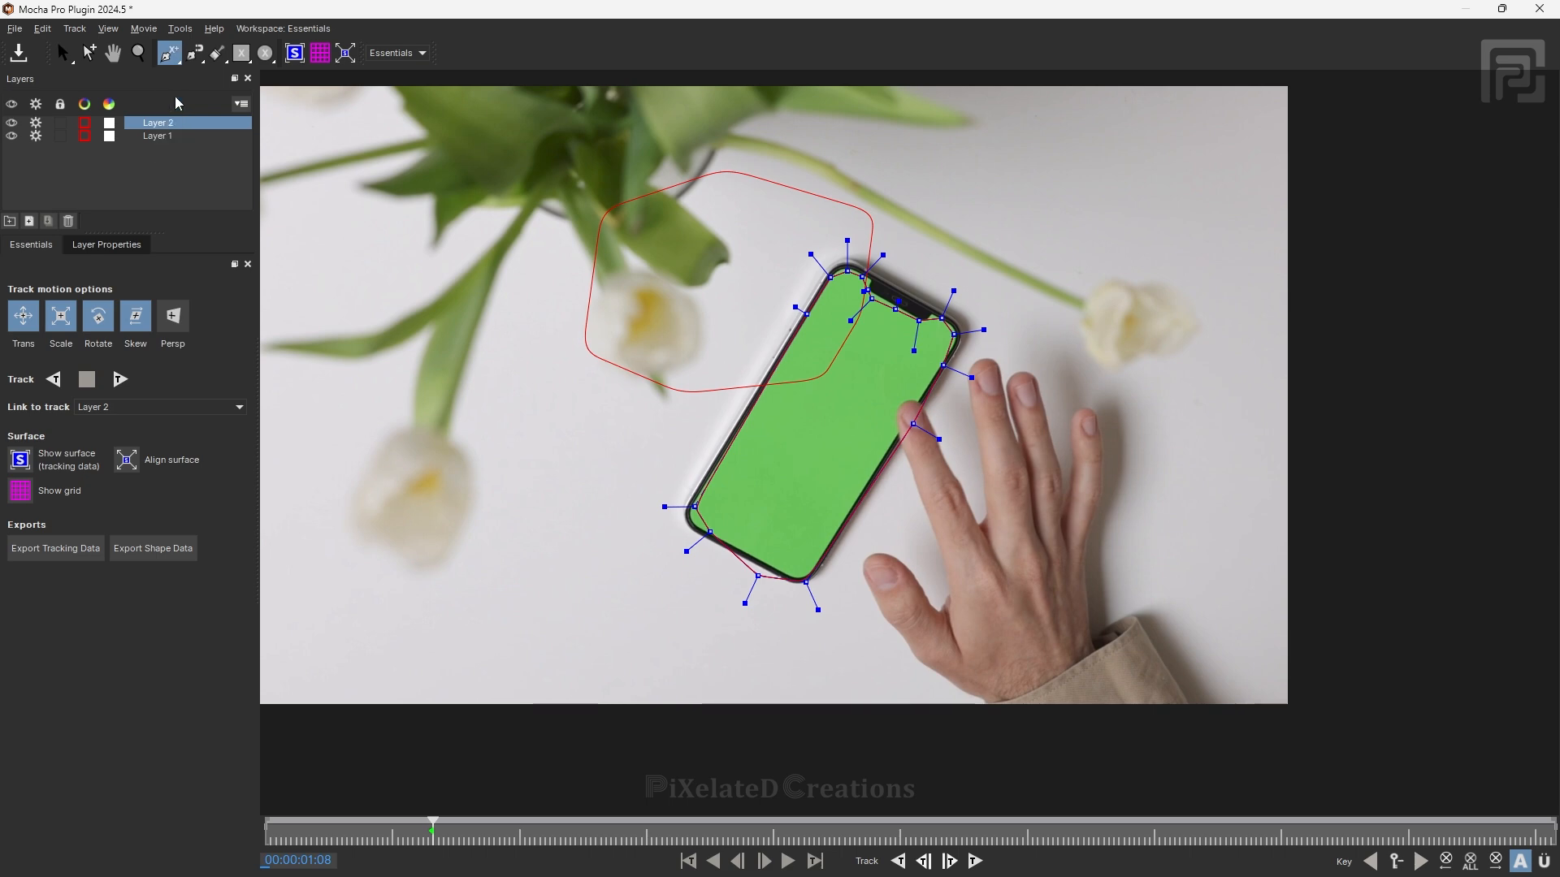
pyautogui.click(488, 281)
pyautogui.click(473, 212)
pyautogui.click(552, 192)
pyautogui.moveTo(566, 190); pyautogui.dragTo(584, 189)
pyautogui.click(655, 200)
pyautogui.click(684, 298)
pyautogui.click(569, 424)
pyautogui.click(475, 413)
pyautogui.click(438, 299)
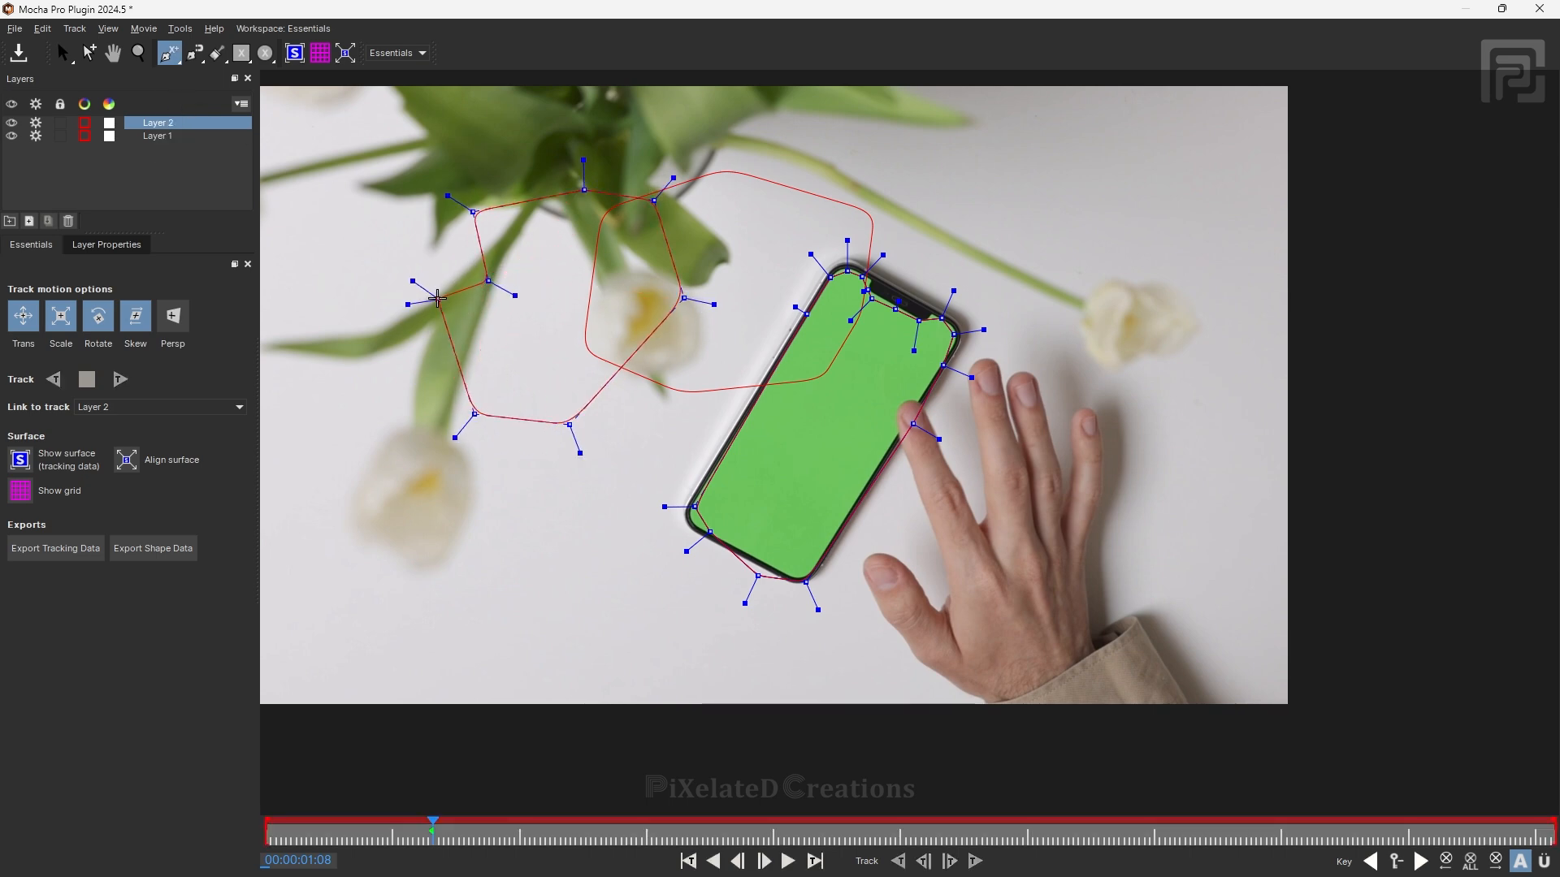
pyautogui.rightClick(438, 287)
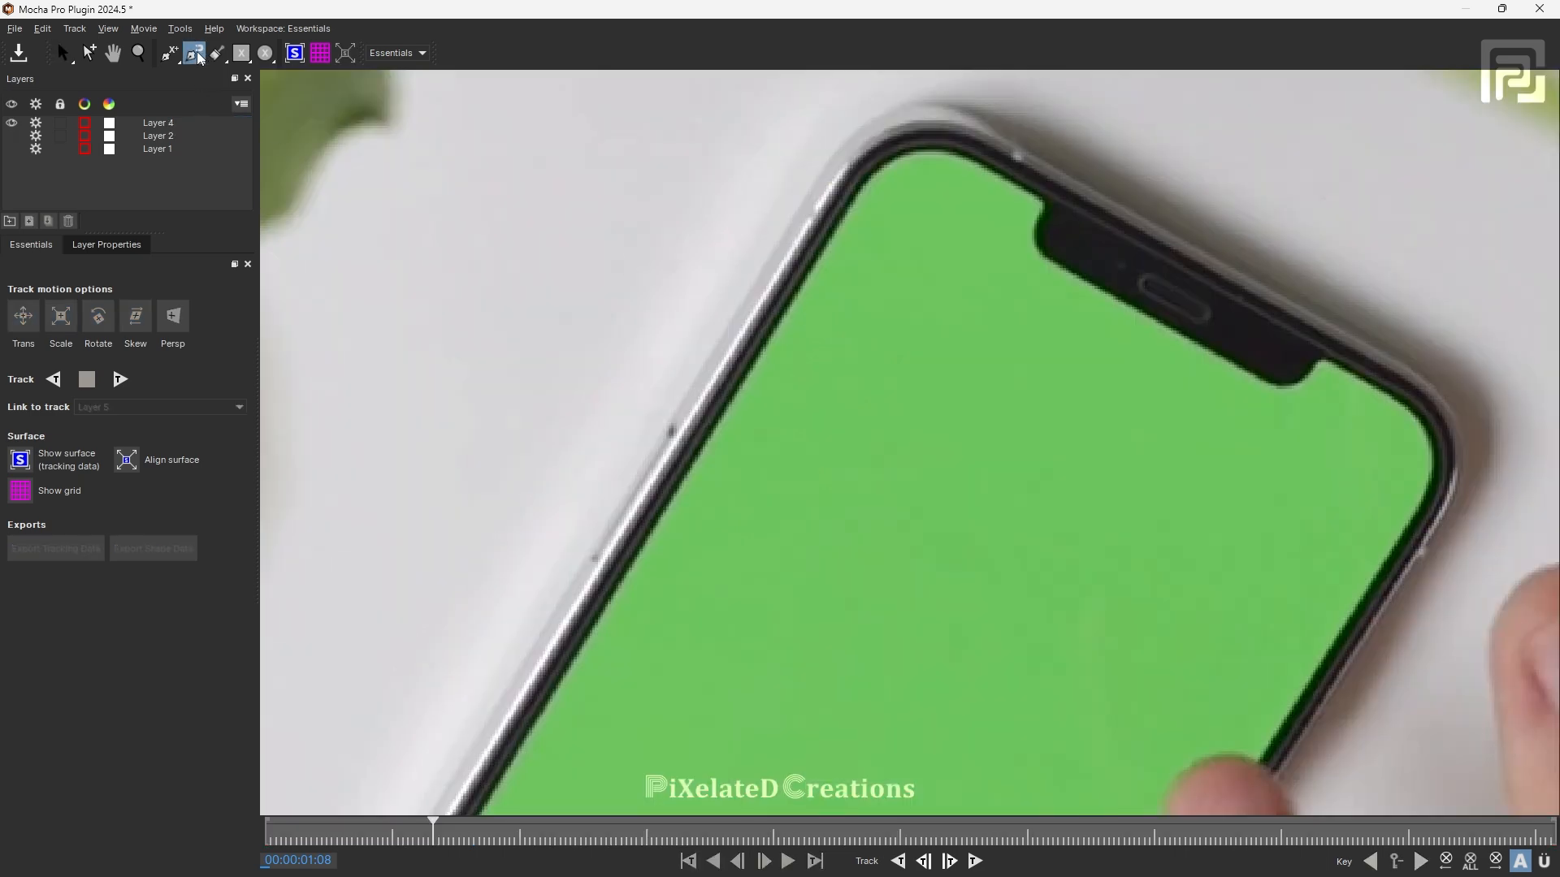
# - Trace the green screen's edge with a magnetic spline from the notch around the upper-left corner and partway down the long side
pyautogui.click(1043, 202)
pyautogui.click(923, 150)
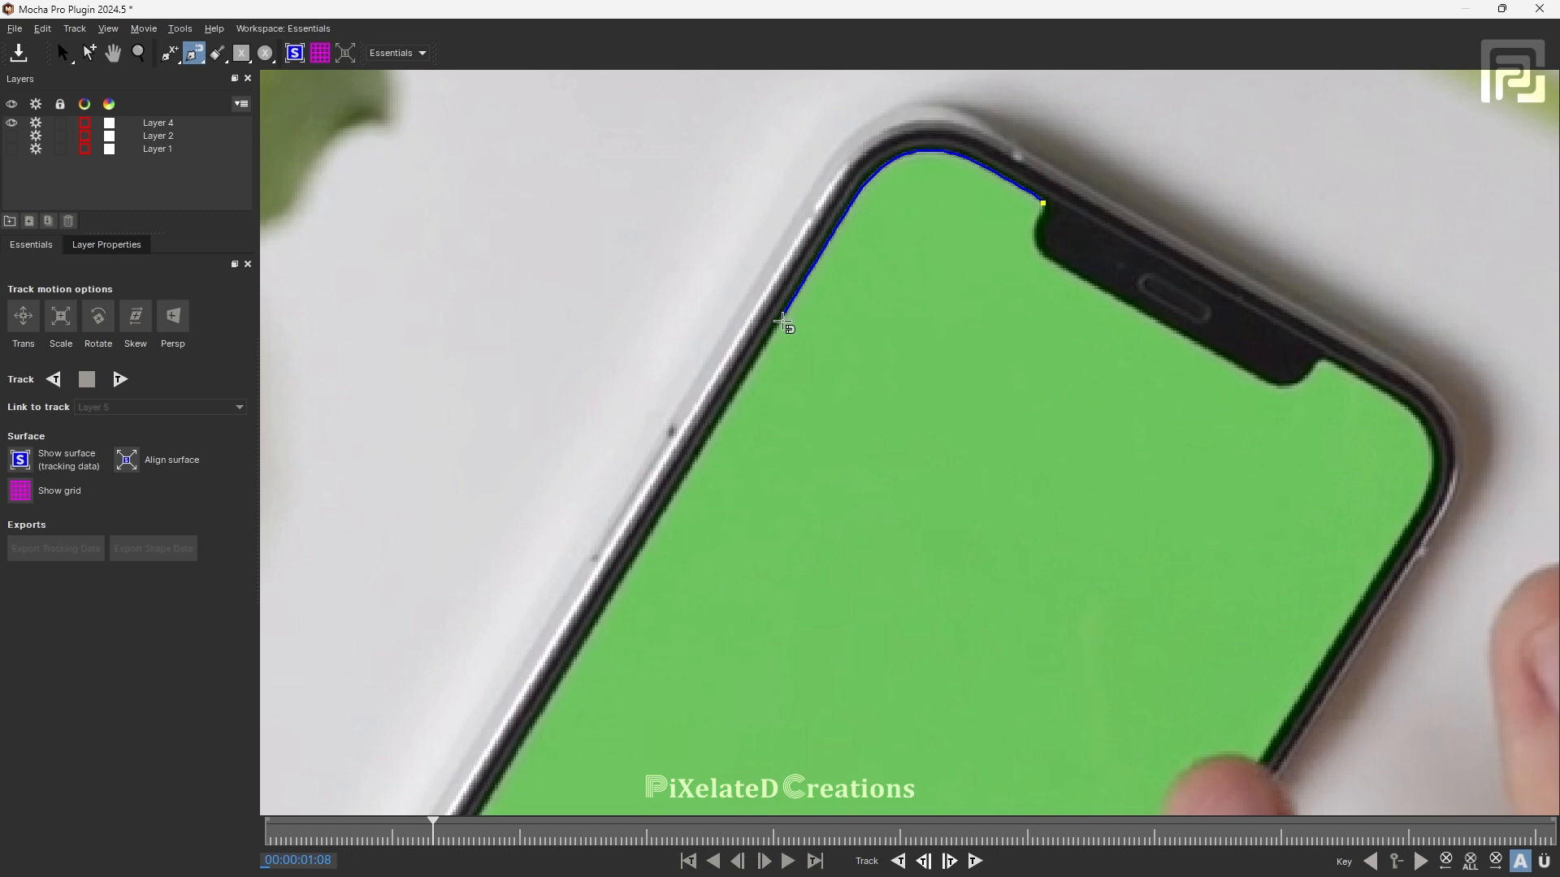
pyautogui.click(636, 562)
pyautogui.click(574, 658)
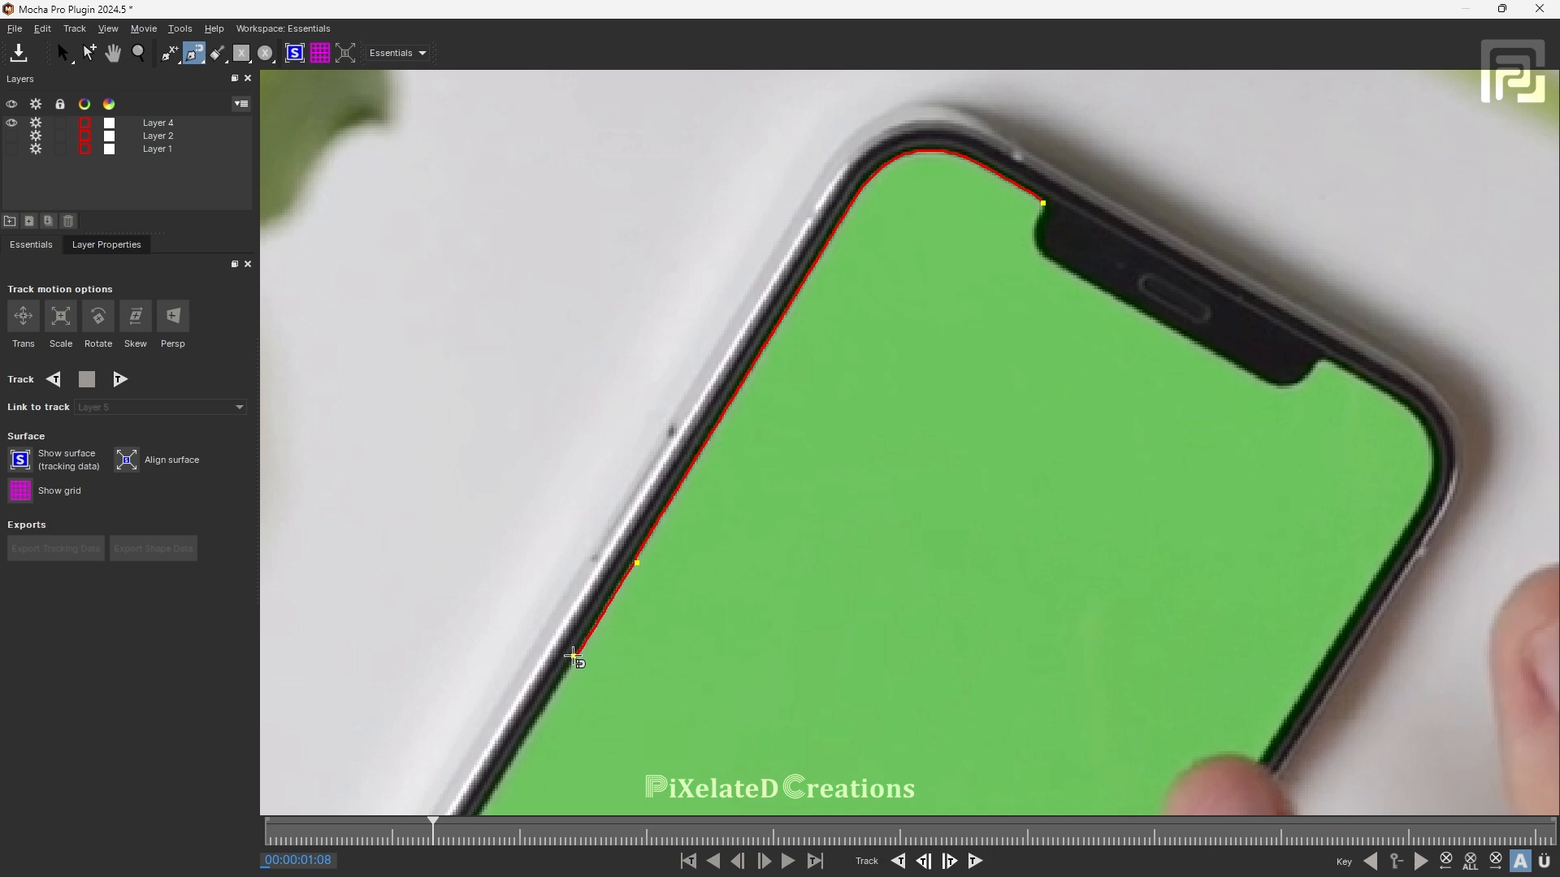
pyautogui.rightClick(573, 658)
# - Draw a rectangular X-spline layer over the blurred tulip next to the phone
pyautogui.click(241, 55)
pyautogui.scroll(-5, 813, 447)
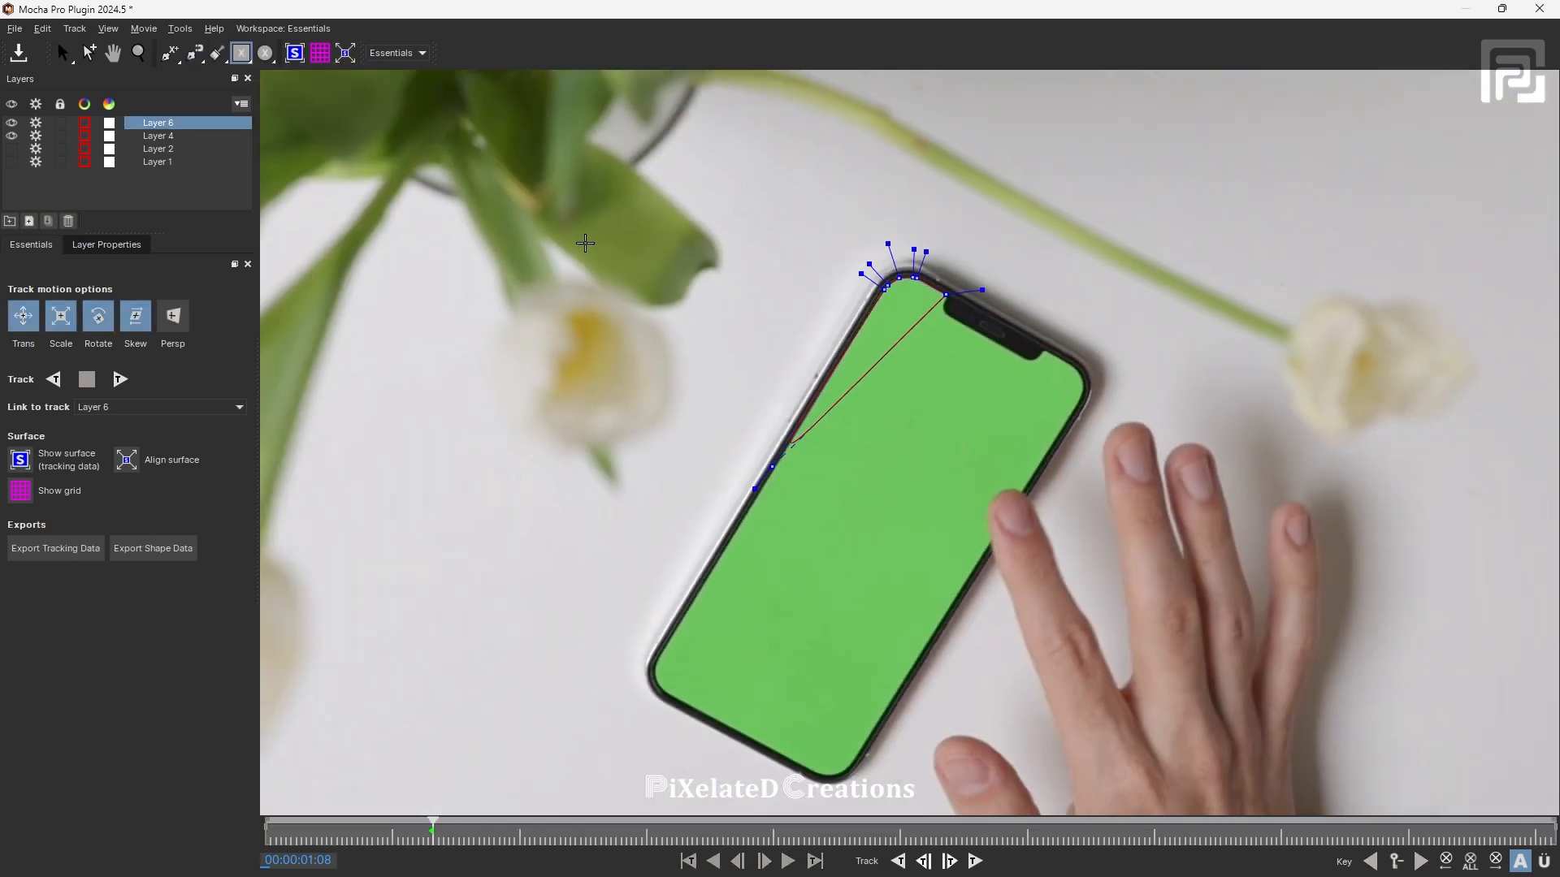
pyautogui.moveTo(529, 213); pyautogui.dragTo(756, 470)
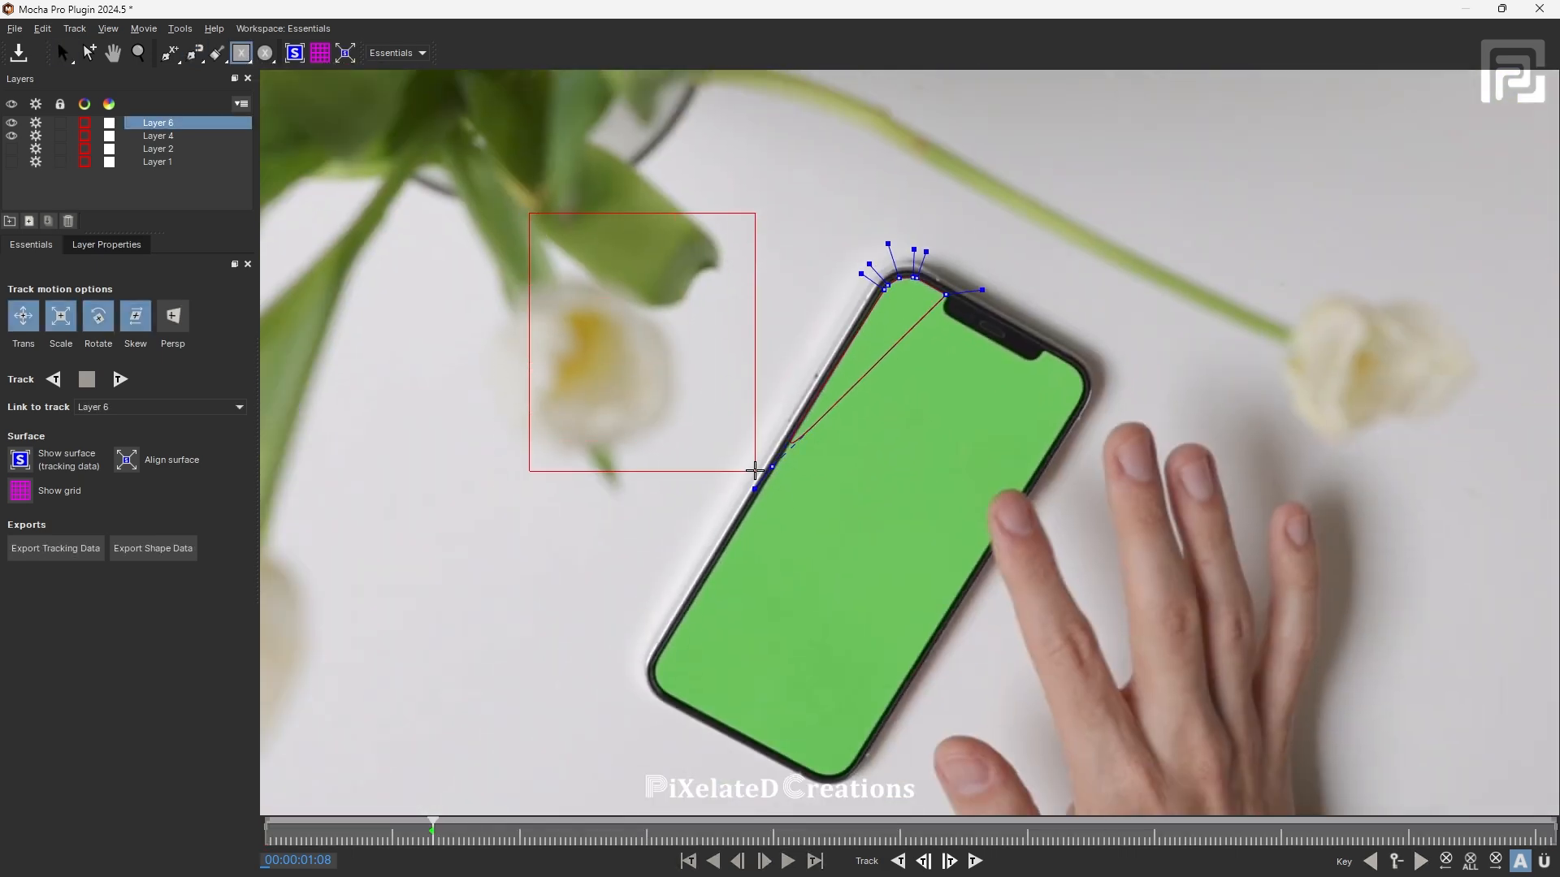
# - Reshape the rectangular spline by moving its two upper corners over the phone and inserting two extra points beside the top one
pyautogui.moveTo(757, 215); pyautogui.dragTo(1064, 361)
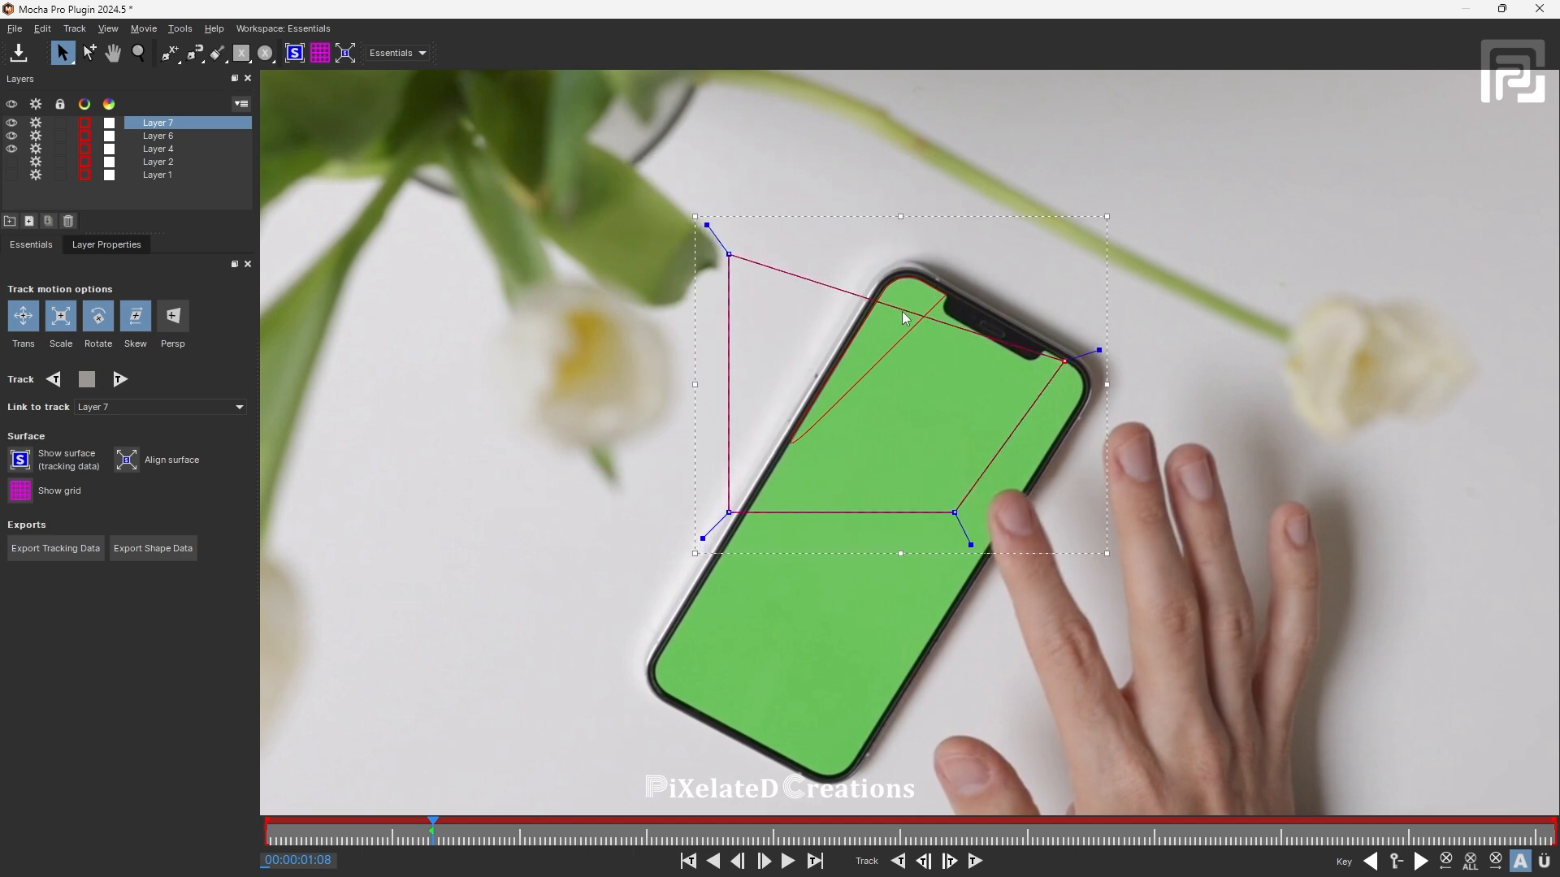
pyautogui.click(710, 256)
pyautogui.click(728, 250)
pyautogui.moveTo(728, 249); pyautogui.dragTo(1031, 237)
pyautogui.click(89, 52)
pyautogui.click(984, 291)
pyautogui.click(1087, 269)
# - Draw an elliptical X-spline layer around the leaves and the blurred tulip
pyautogui.click(247, 57)
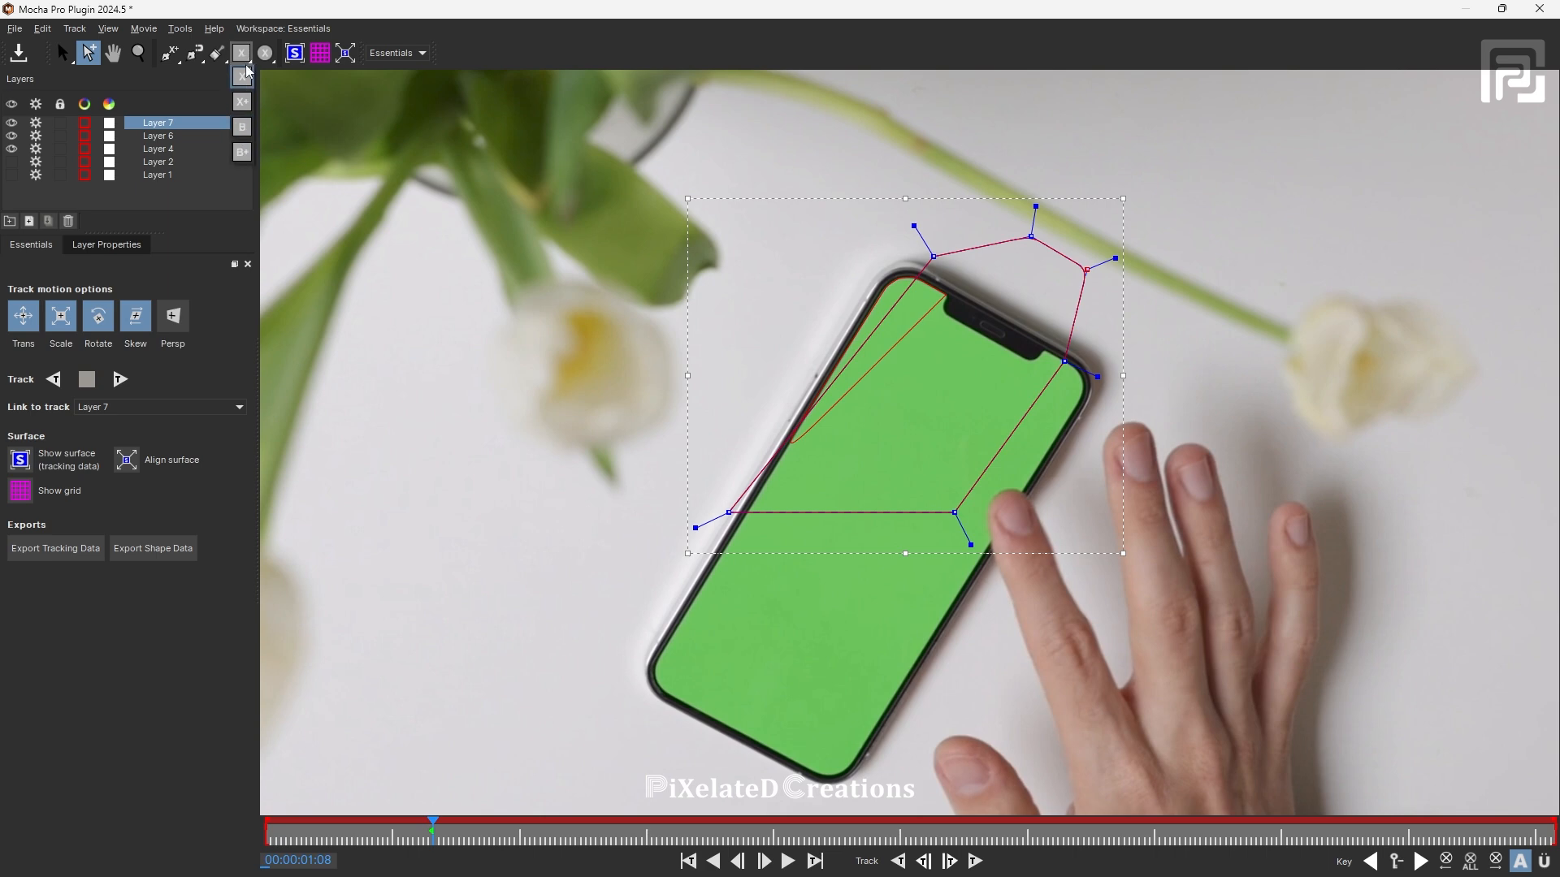
pyautogui.click(247, 56)
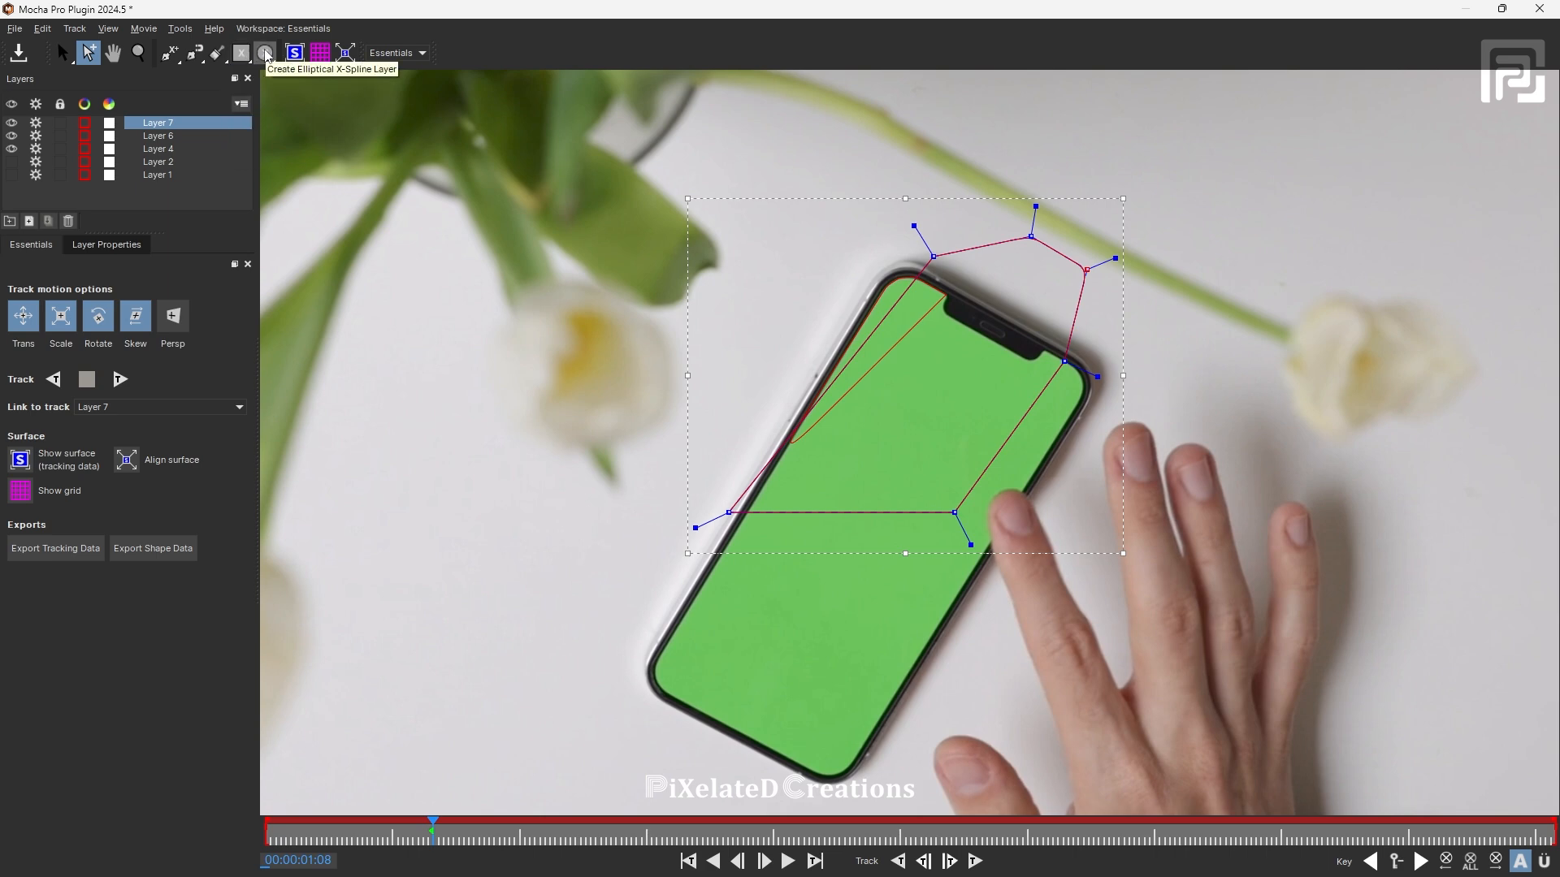
pyautogui.moveTo(446, 188); pyautogui.dragTo(644, 411)
pyautogui.click(265, 55)
pyautogui.moveTo(414, 152)
pyautogui.mouseDown()
pyautogui.moveTo(735, 349)
pyautogui.moveTo(836, 515)
pyautogui.moveTo(681, 447)
pyautogui.mouseUp()
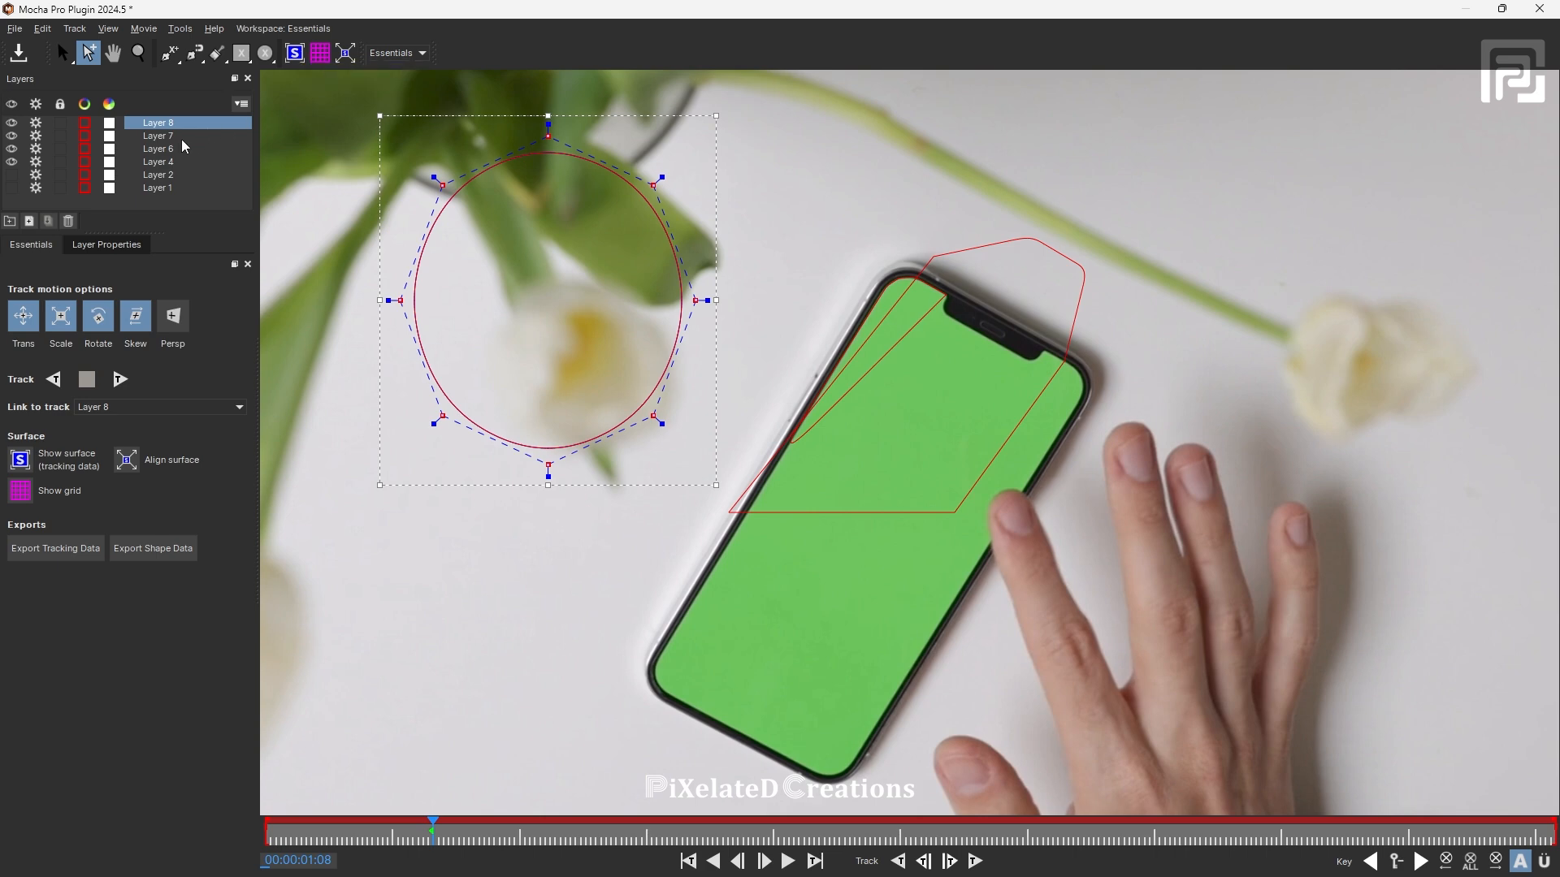
# - Delete all existing layers and draw a new rectangular X-spline over the phone
pyautogui.keyDown('shift'); pyautogui.click(168, 187); pyautogui.keyUp('shift')
pyautogui.press('Delete')
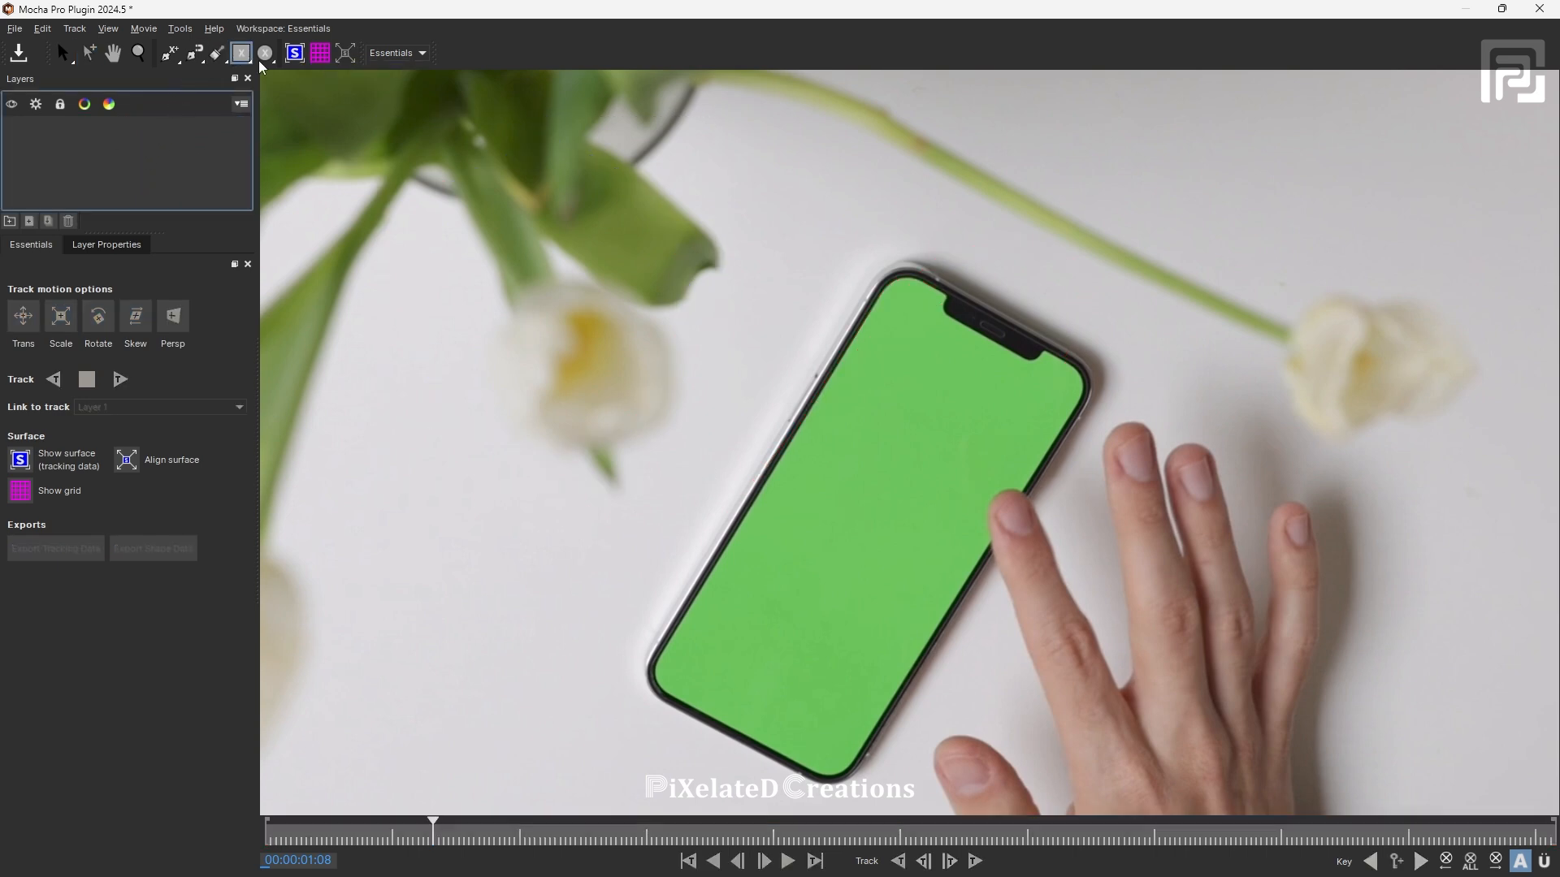
pyautogui.moveTo(888, 285)
pyautogui.mouseDown()
pyautogui.moveTo(992, 592)
pyautogui.moveTo(1035, 664)
pyautogui.mouseUp()
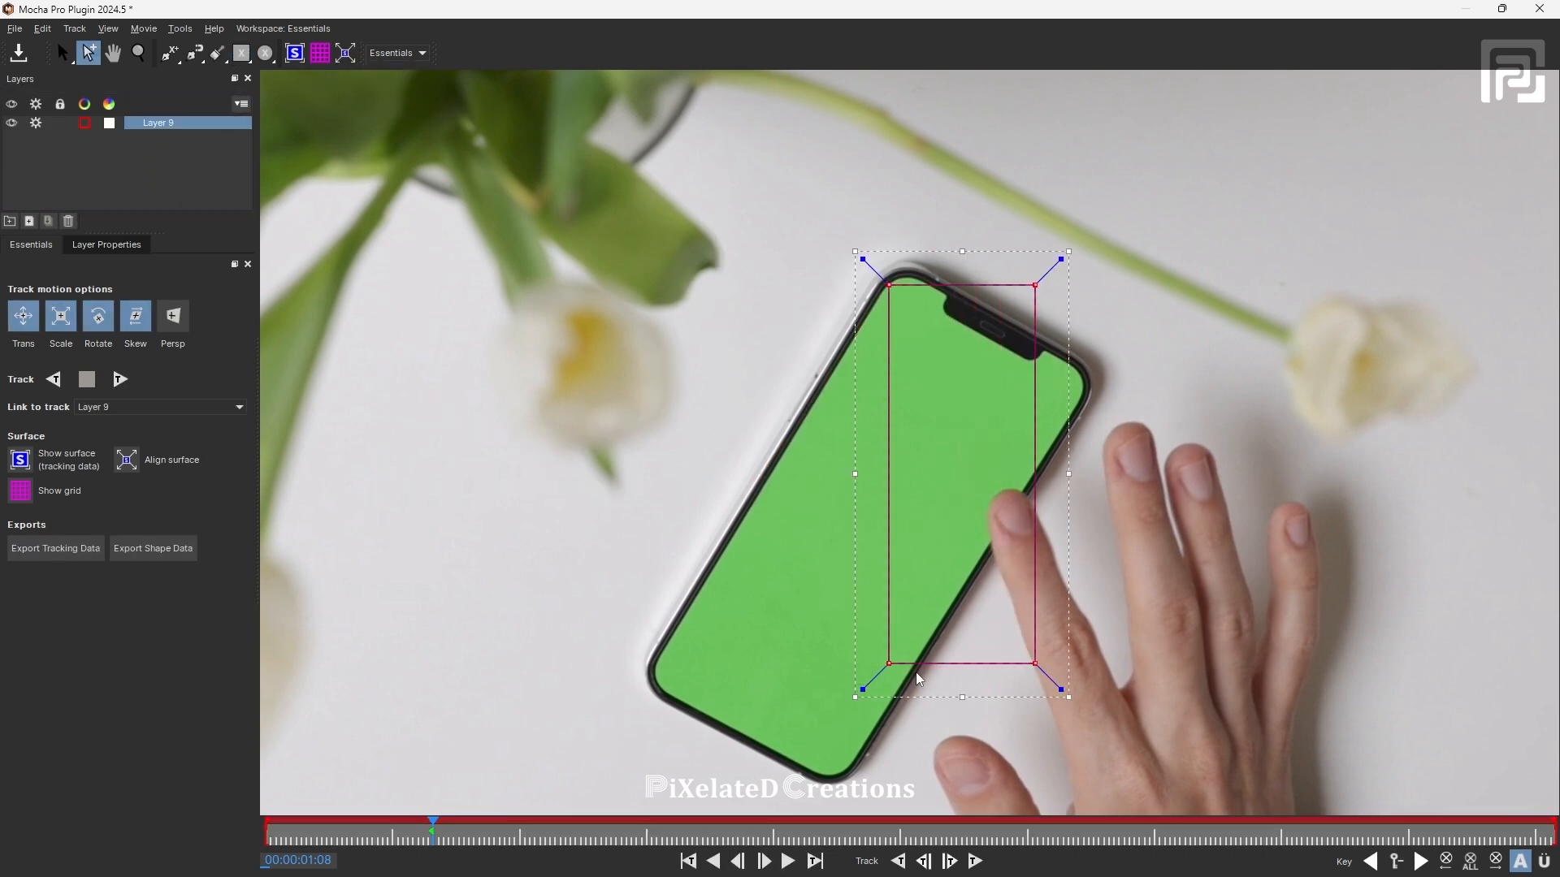
# - Move the rectangular spline's four points onto the corners of the phone
pyautogui.moveTo(889, 664); pyautogui.dragTo(650, 685)
pyautogui.moveTo(797, 685); pyautogui.dragTo(828, 771)
pyautogui.moveTo(798, 306); pyautogui.dragTo(1084, 387)
pyautogui.moveTo(651, 307); pyautogui.dragTo(899, 267)
# - Show the planar surface of Layer 9 and align its four corners with the corners of the phone's screen
pyautogui.click(297, 60)
pyautogui.moveTo(906, 332); pyautogui.dragTo(898, 293)
pyautogui.moveTo(1022, 327); pyautogui.dragTo(1059, 351)
pyautogui.moveTo(951, 283); pyautogui.dragTo(901, 284)
pyautogui.moveTo(1060, 350); pyautogui.dragTo(1072, 360)
pyautogui.moveTo(920, 280); pyautogui.dragTo(899, 277)
pyautogui.moveTo(1069, 362); pyautogui.dragTo(1073, 372)
pyautogui.moveTo(844, 594); pyautogui.dragTo(650, 687)
pyautogui.moveTo(959, 630); pyautogui.dragTo(829, 770)
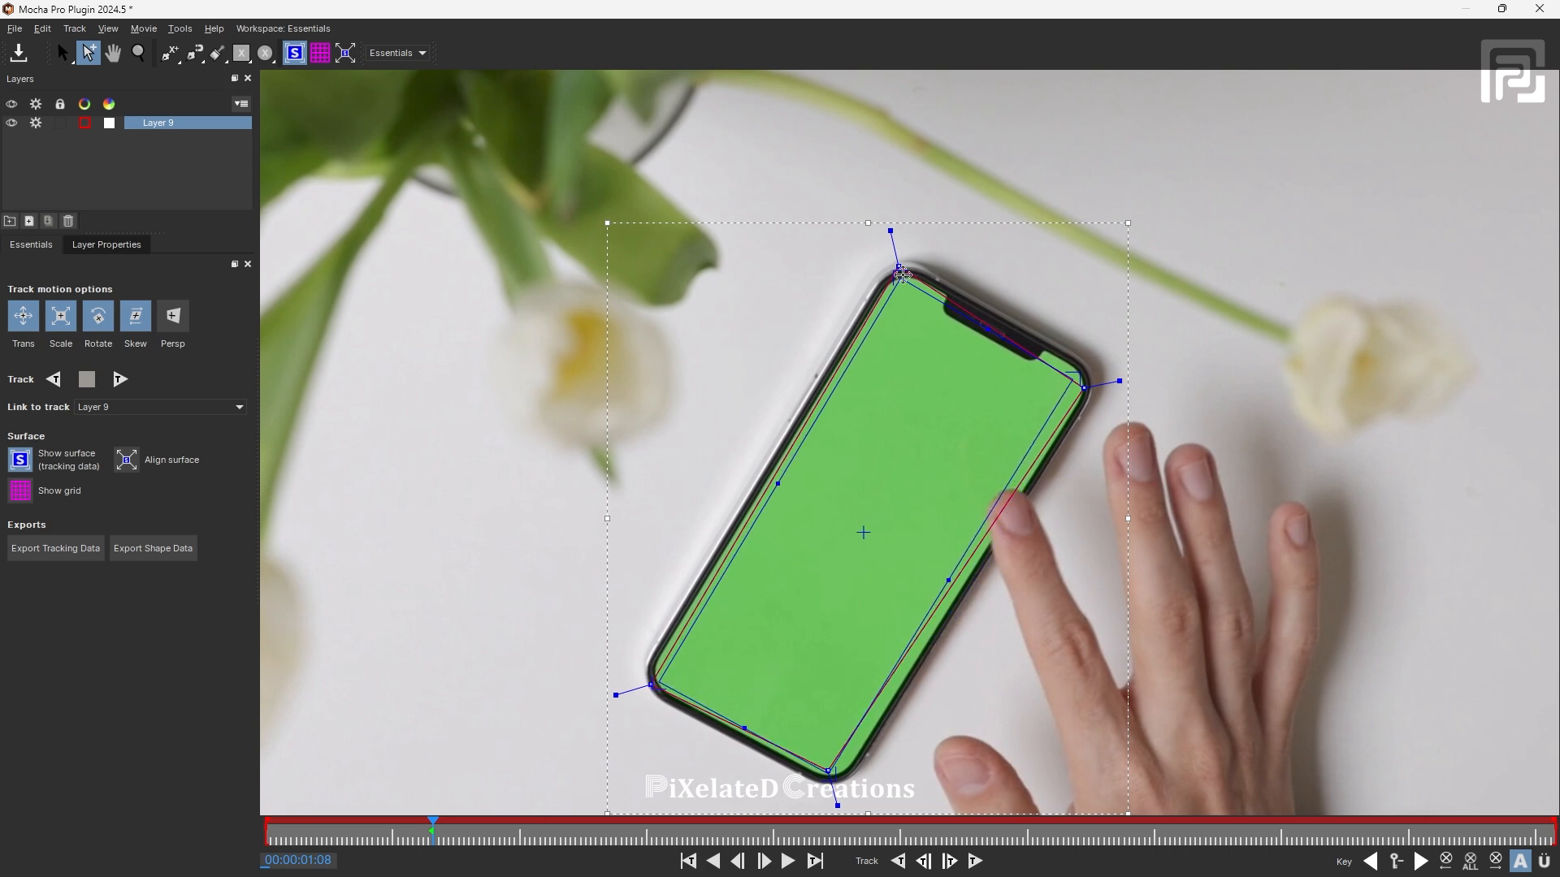
# - Show the planar grid and shift the surface's upper-left corner slightly down along the phone's edge
pyautogui.click(320, 57)
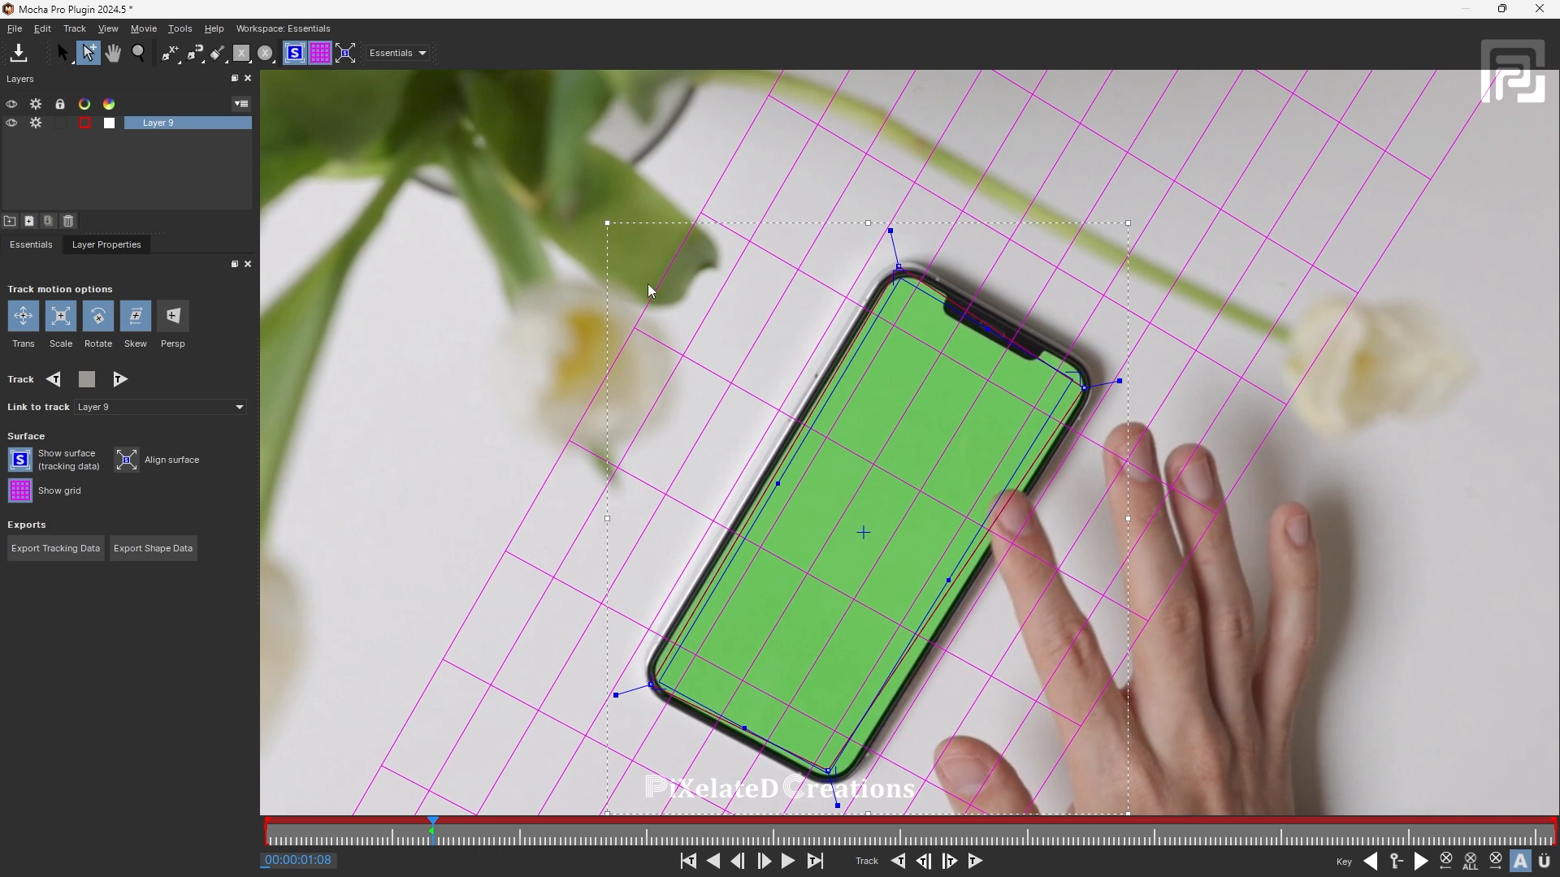
pyautogui.moveTo(900, 274); pyautogui.dragTo(894, 286)
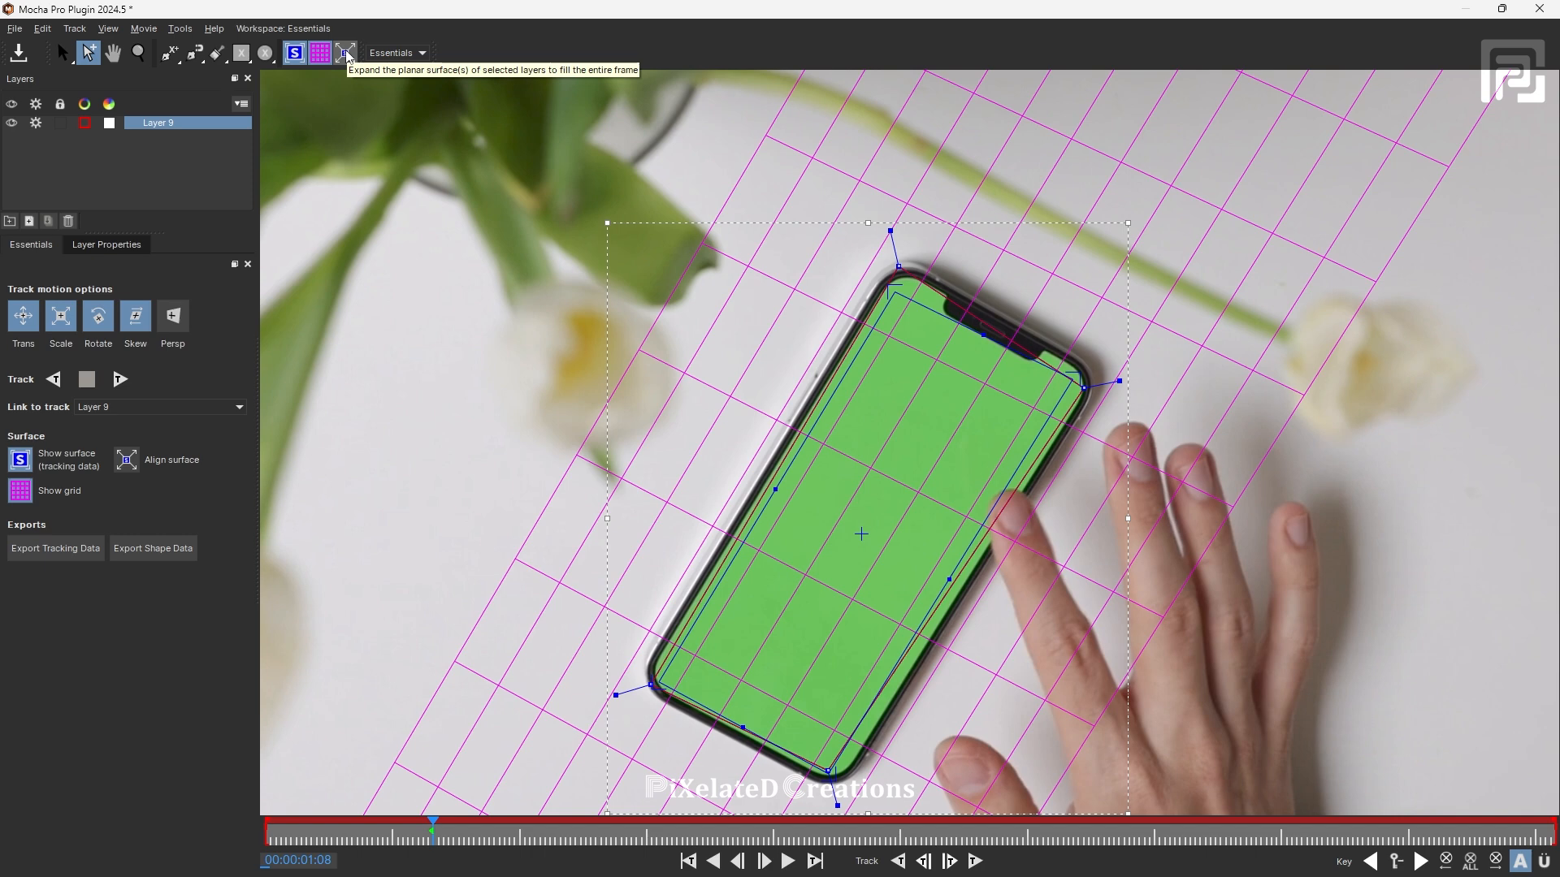
# - Expand Layer 9's planar surface to fill the entire frame
pyautogui.scroll(-3, 678, 256)
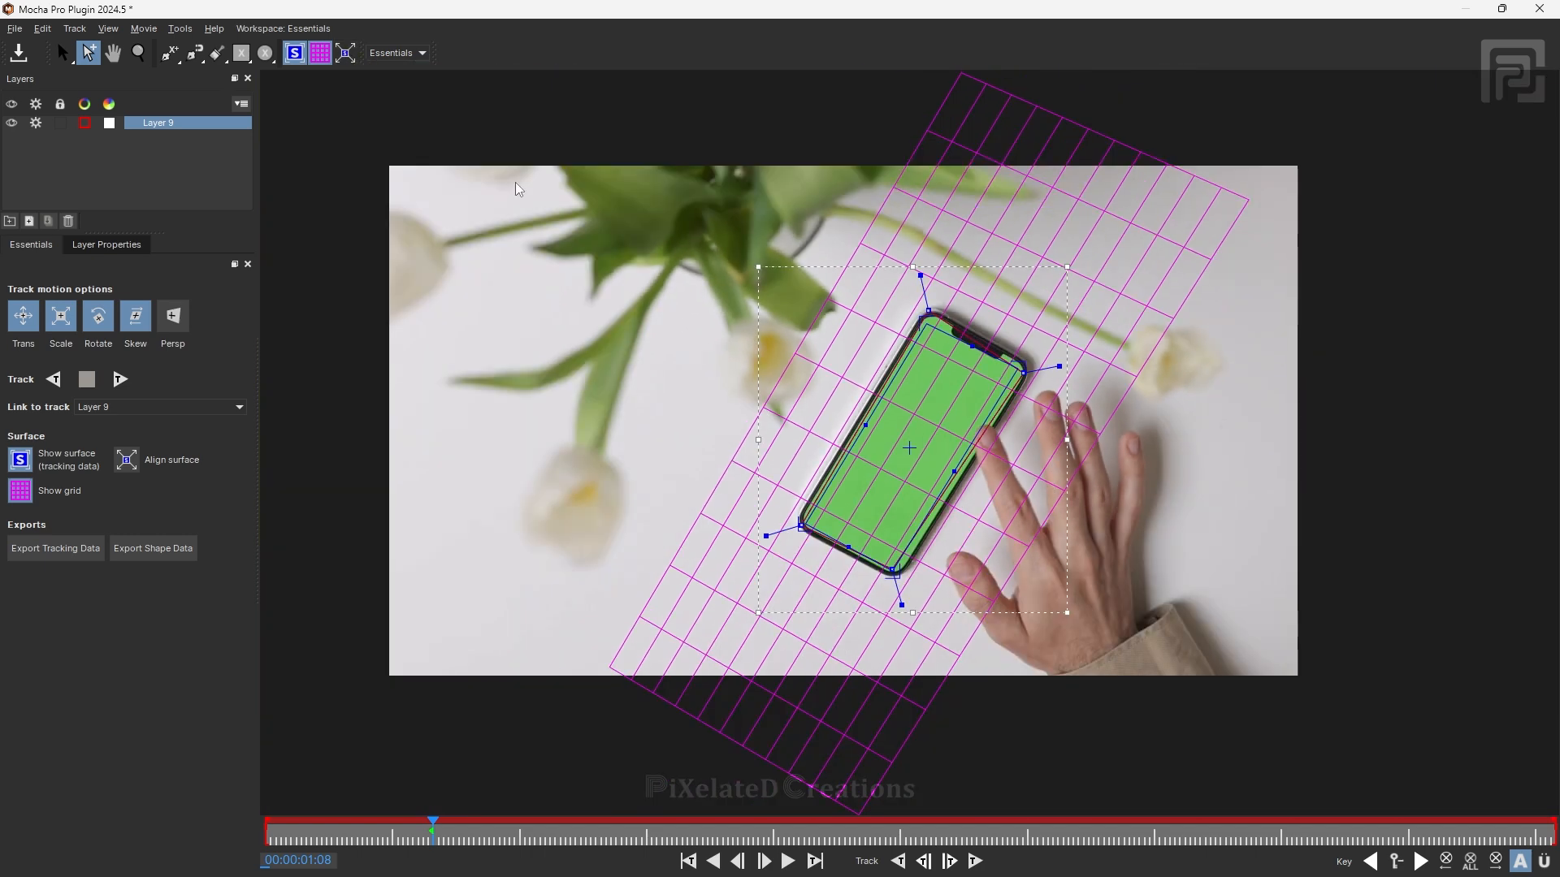
pyautogui.click(337, 53)
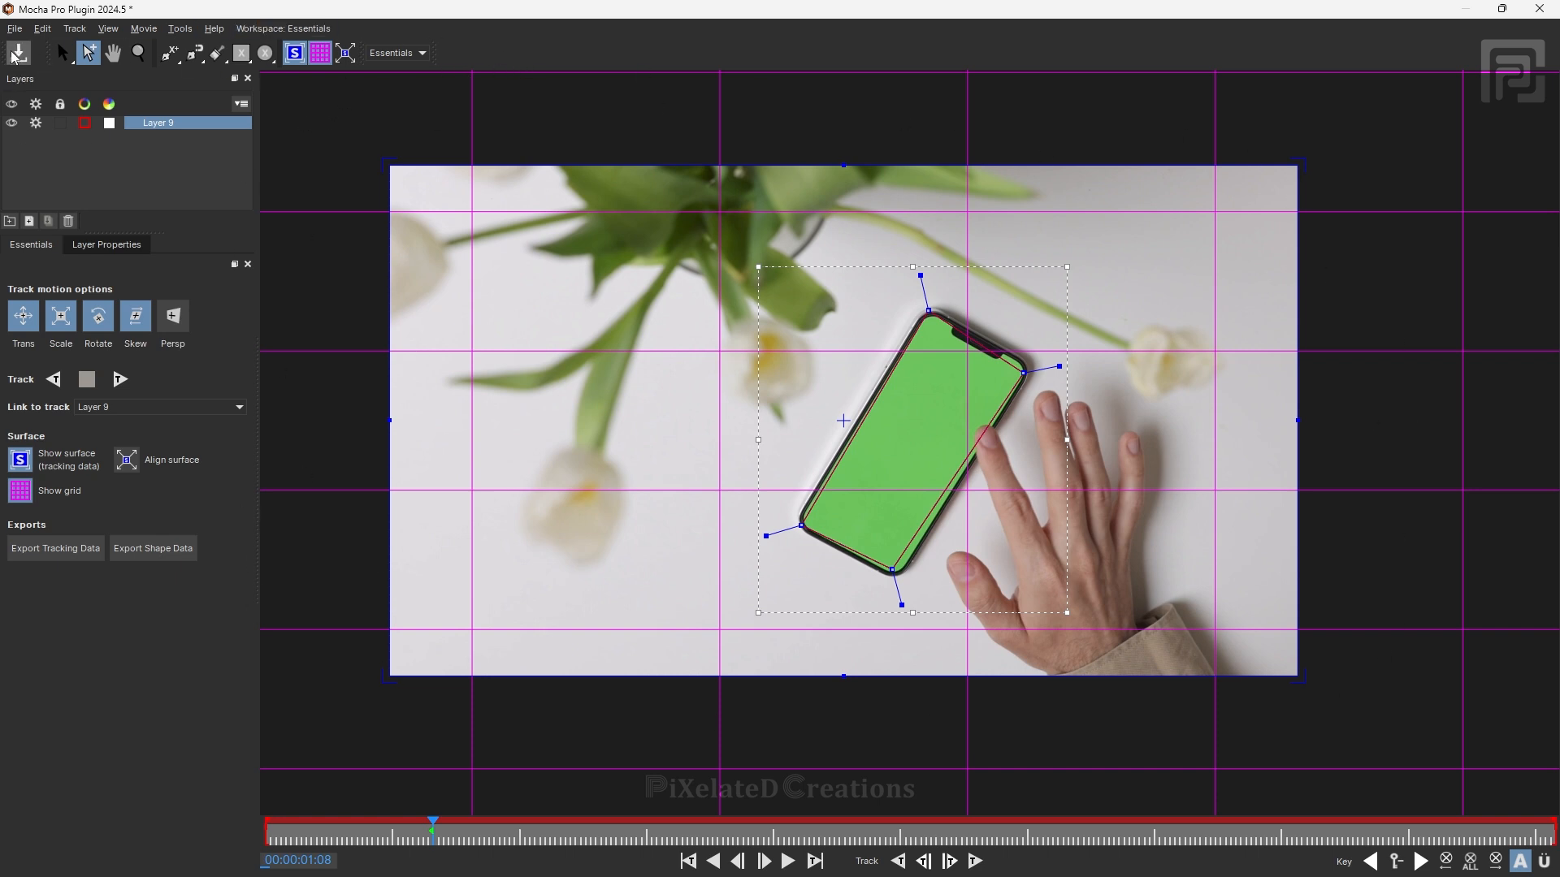
pyautogui.click(179, 128)
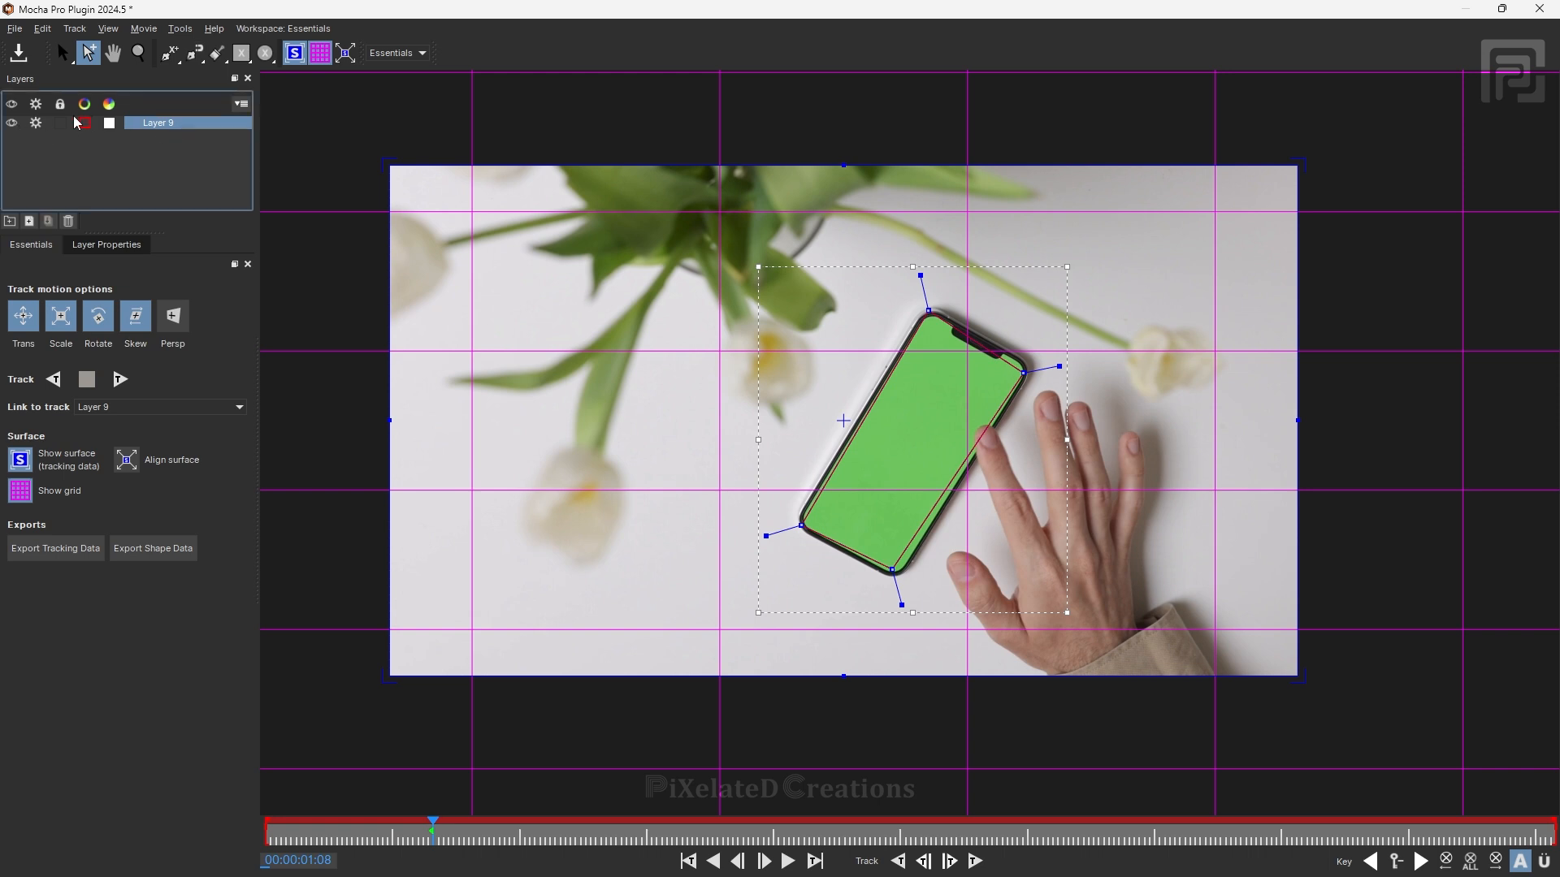
# - Toggle Layer 9's visibility off and on, and duplicate the layer twice
pyautogui.click(12, 125)
pyautogui.click(12, 125)
pyautogui.click(29, 222)
pyautogui.click(30, 222)
# - Disable processing for and lock Layer 9 and Layer 9 - Copy - Copy, and move Layer 9 - Copy's upper-left spline point inward
pyautogui.click(172, 138)
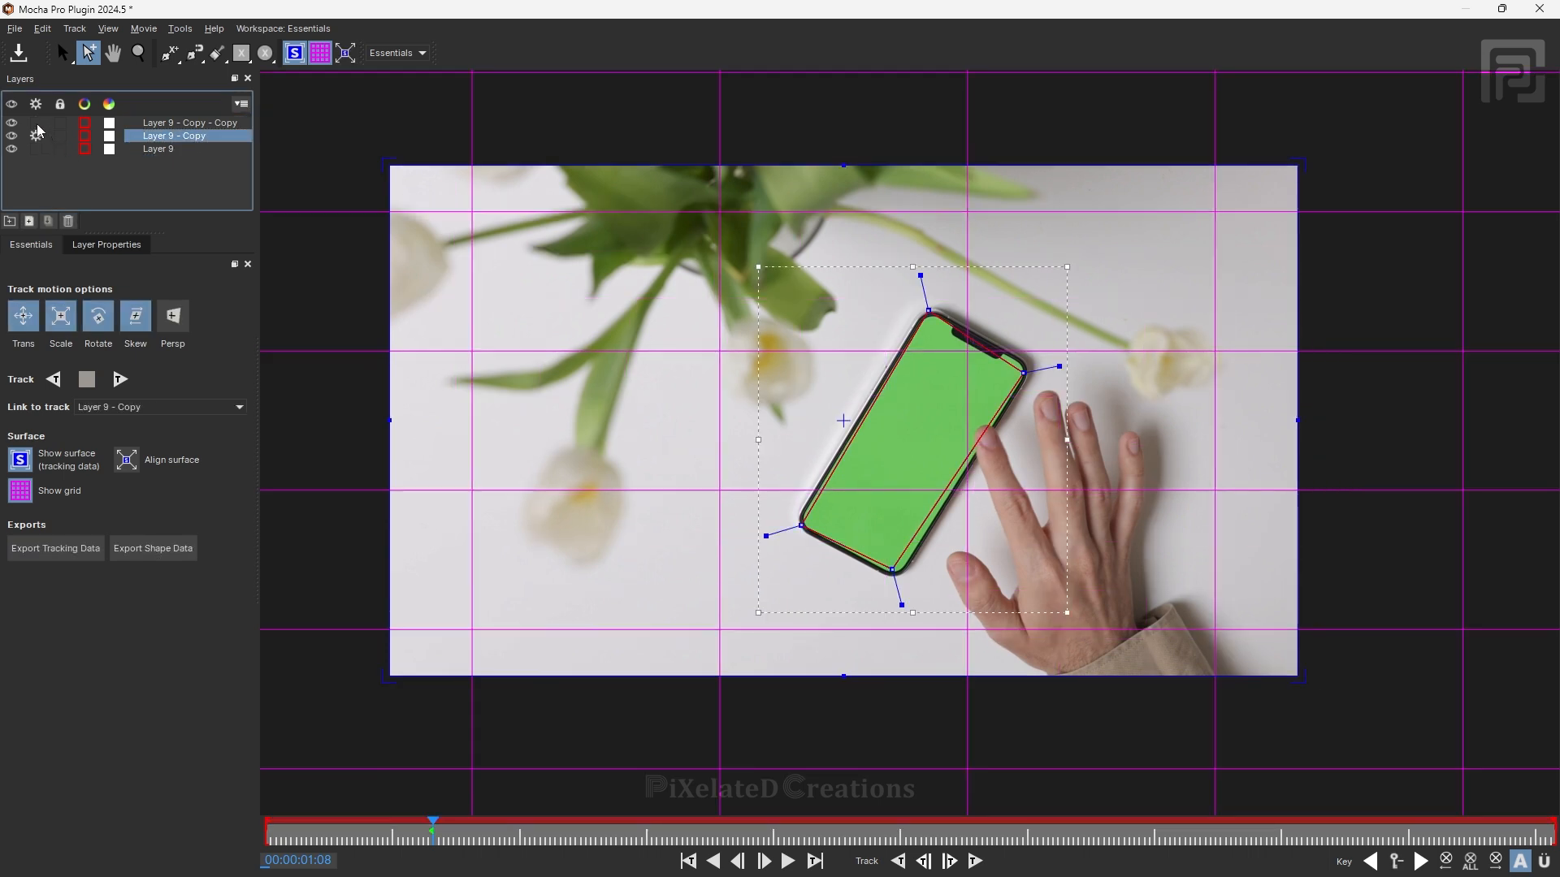
pyautogui.click(168, 123)
pyautogui.click(159, 148)
pyautogui.click(158, 136)
pyautogui.click(201, 150)
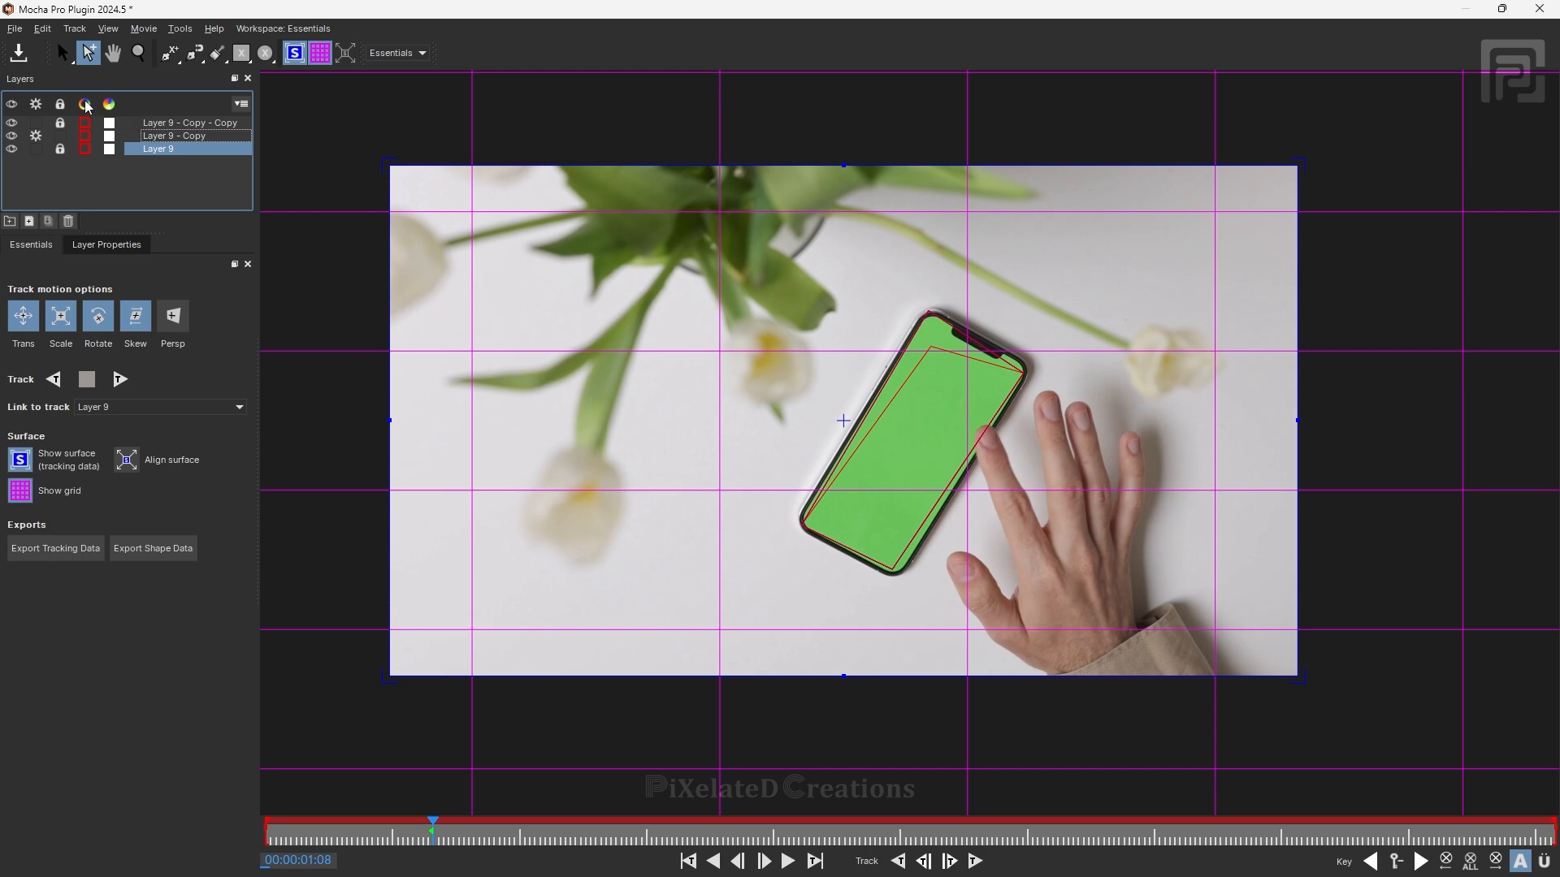
# - Change the spline outline color of Layer 9 - Copy to purple
pyautogui.scroll(5, 930, 363)
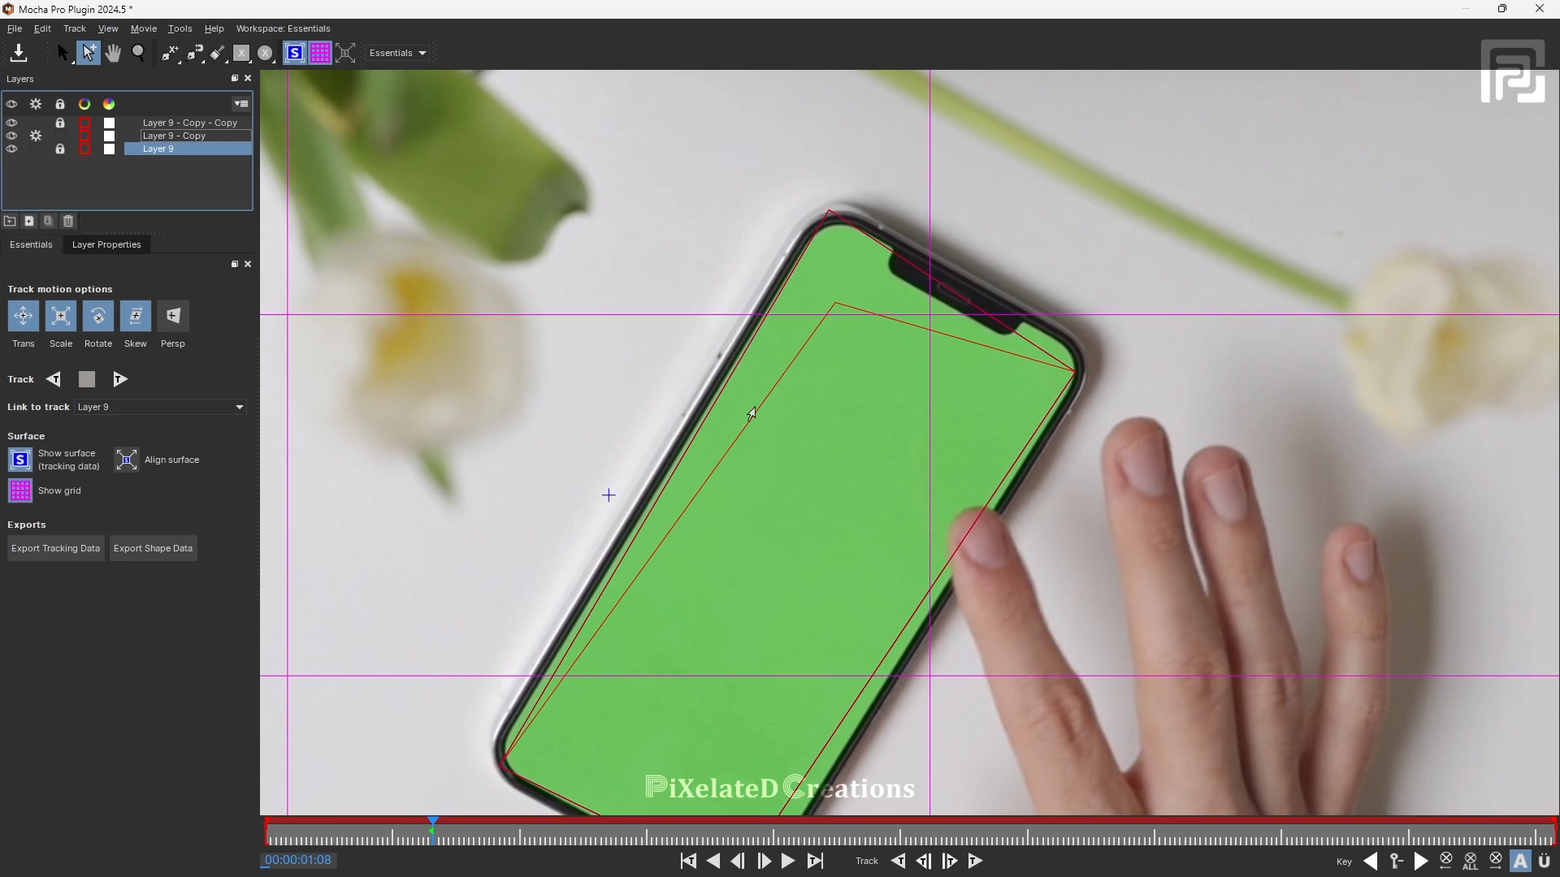
pyautogui.click(84, 145)
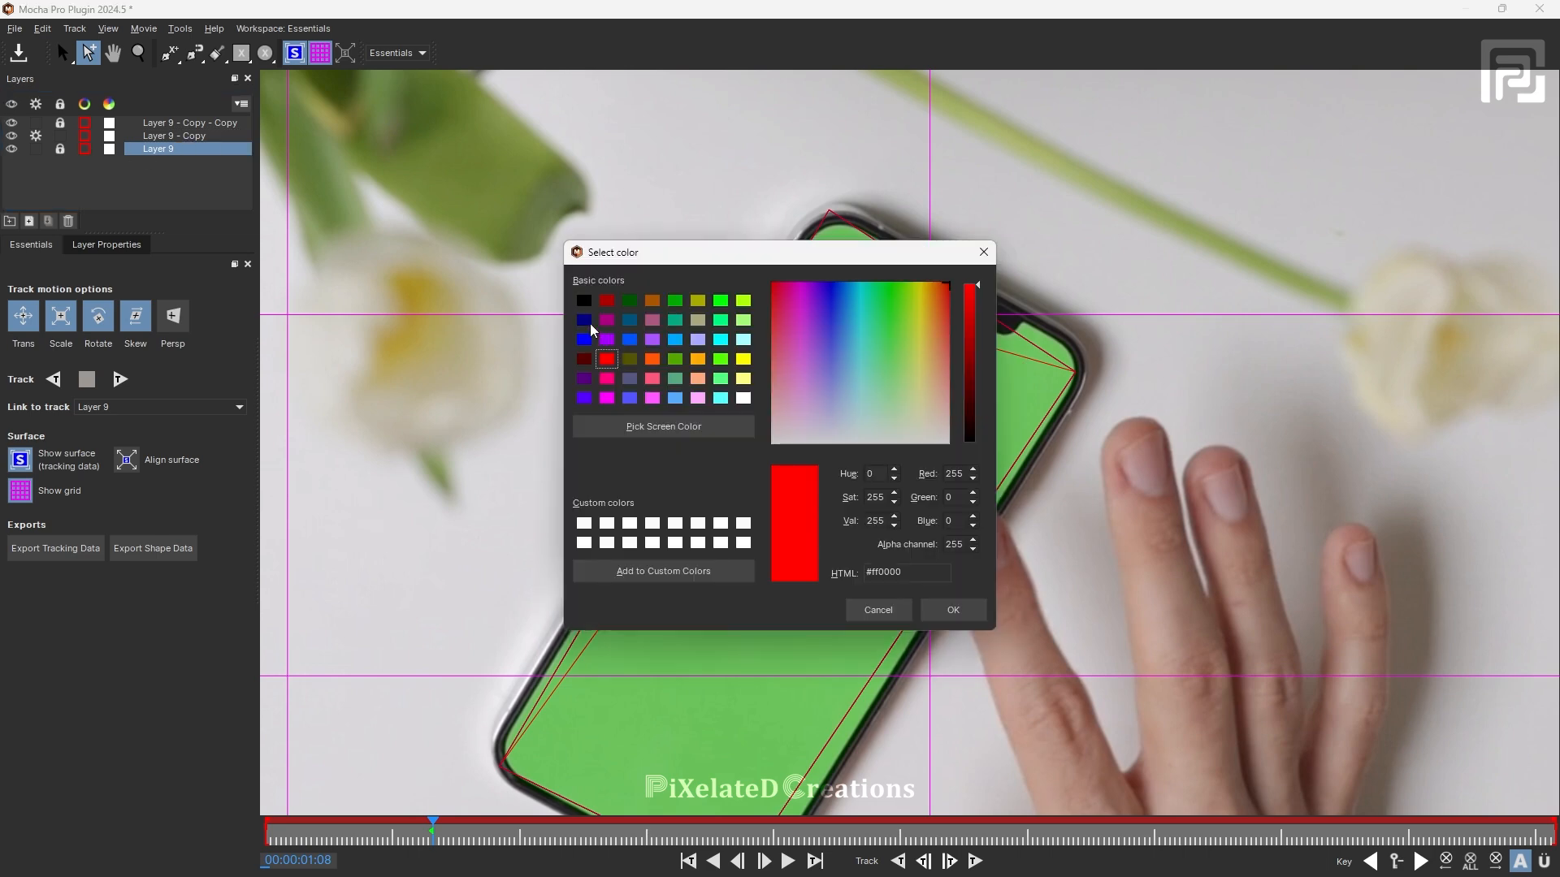
pyautogui.click(608, 340)
pyautogui.click(953, 610)
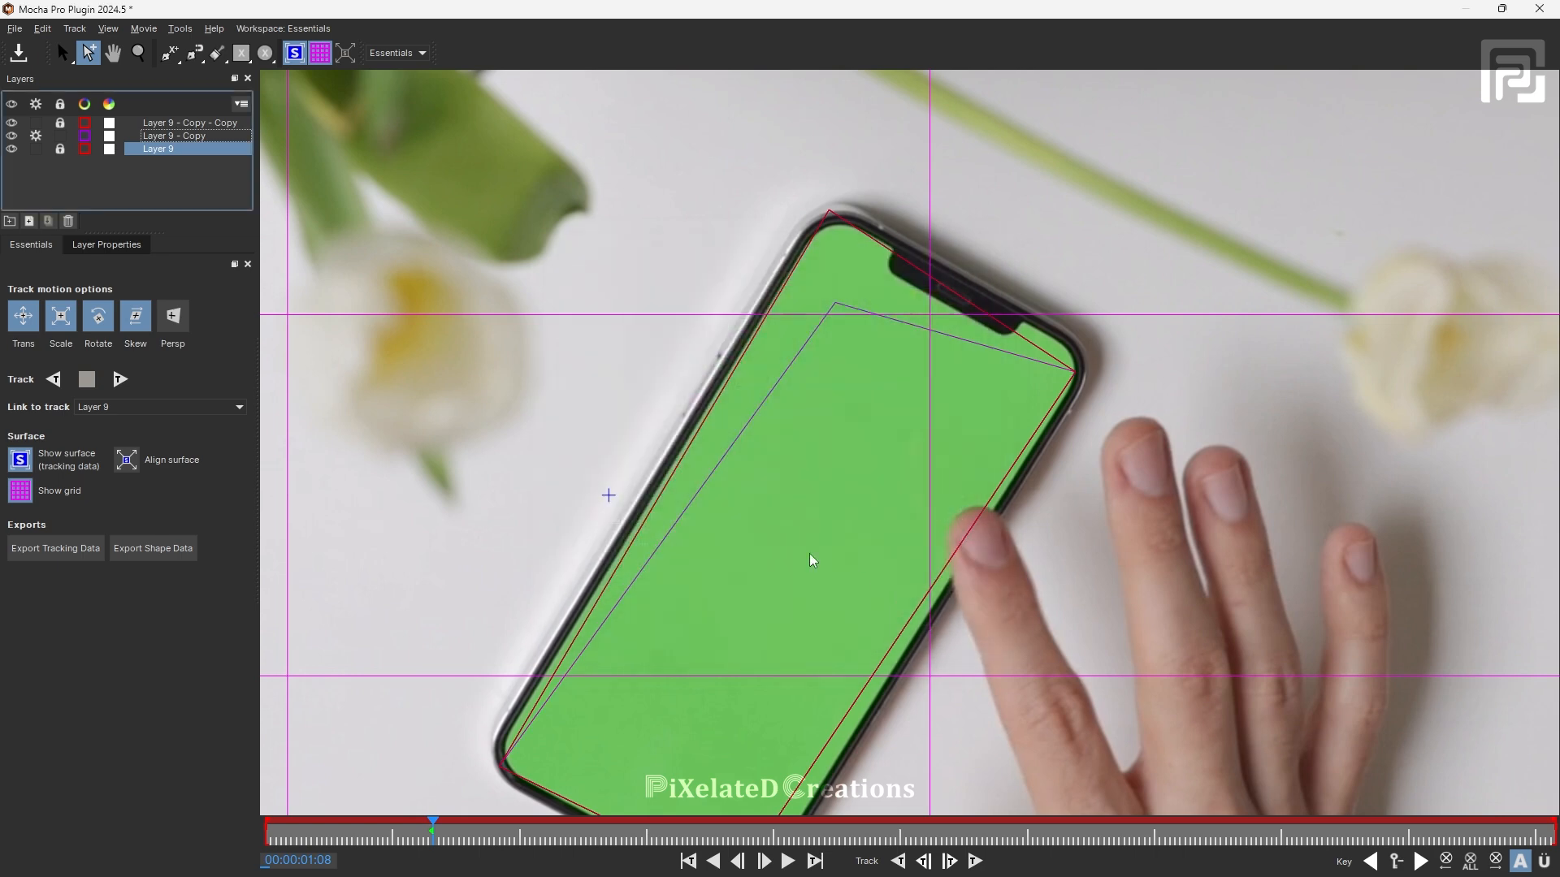
pyautogui.scroll(3, 865, 362)
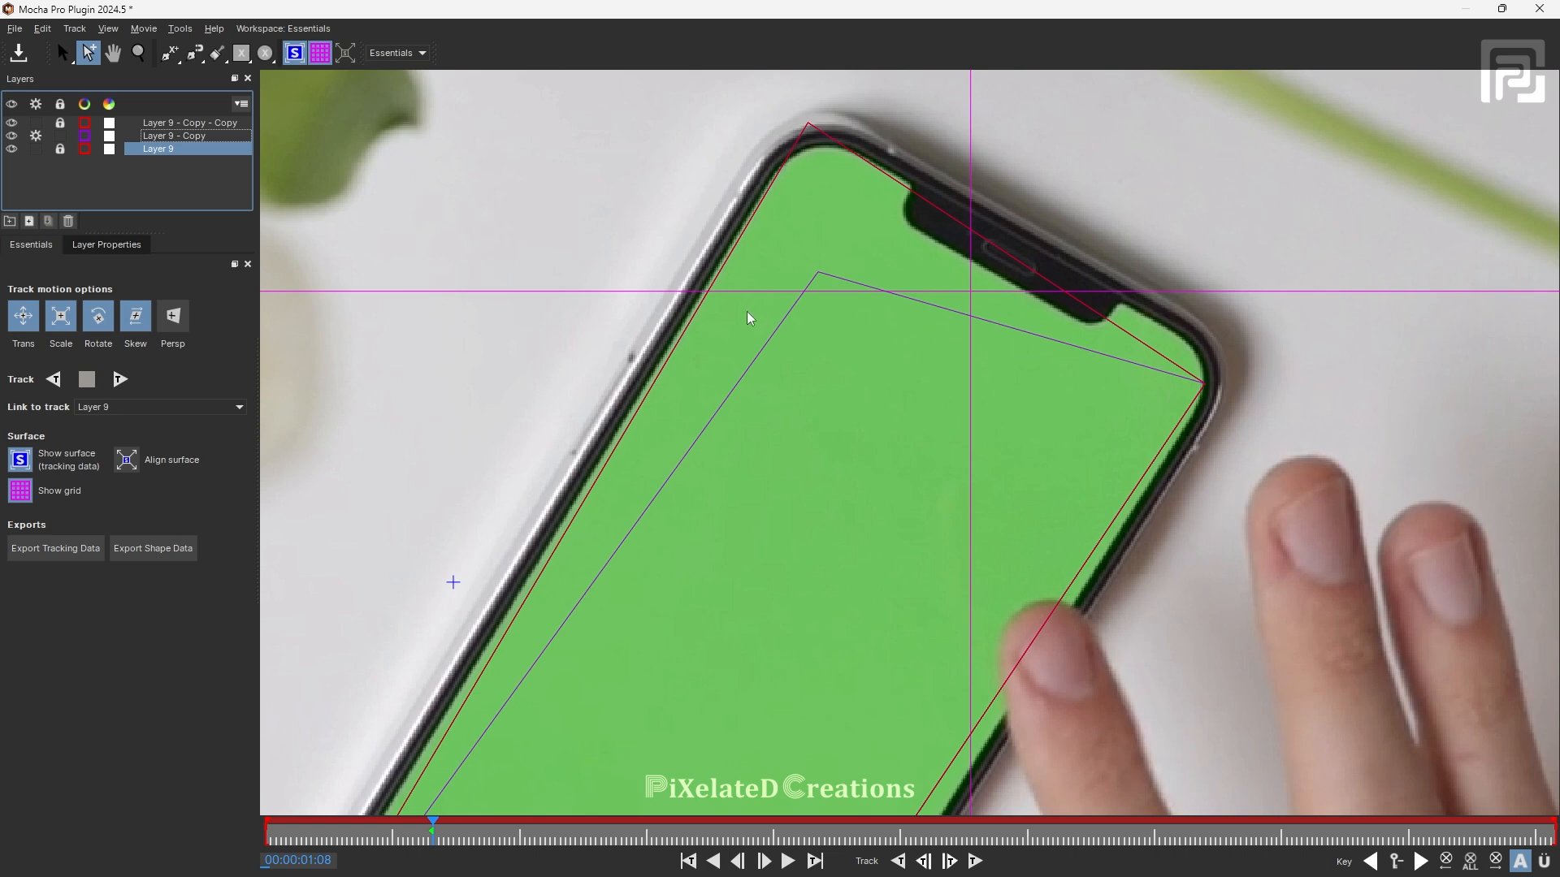
# - Change the matte fill color of Layer 9 - Copy to mauve and deselect the layer
pyautogui.scroll(-3, 806, 450)
pyautogui.click(108, 140)
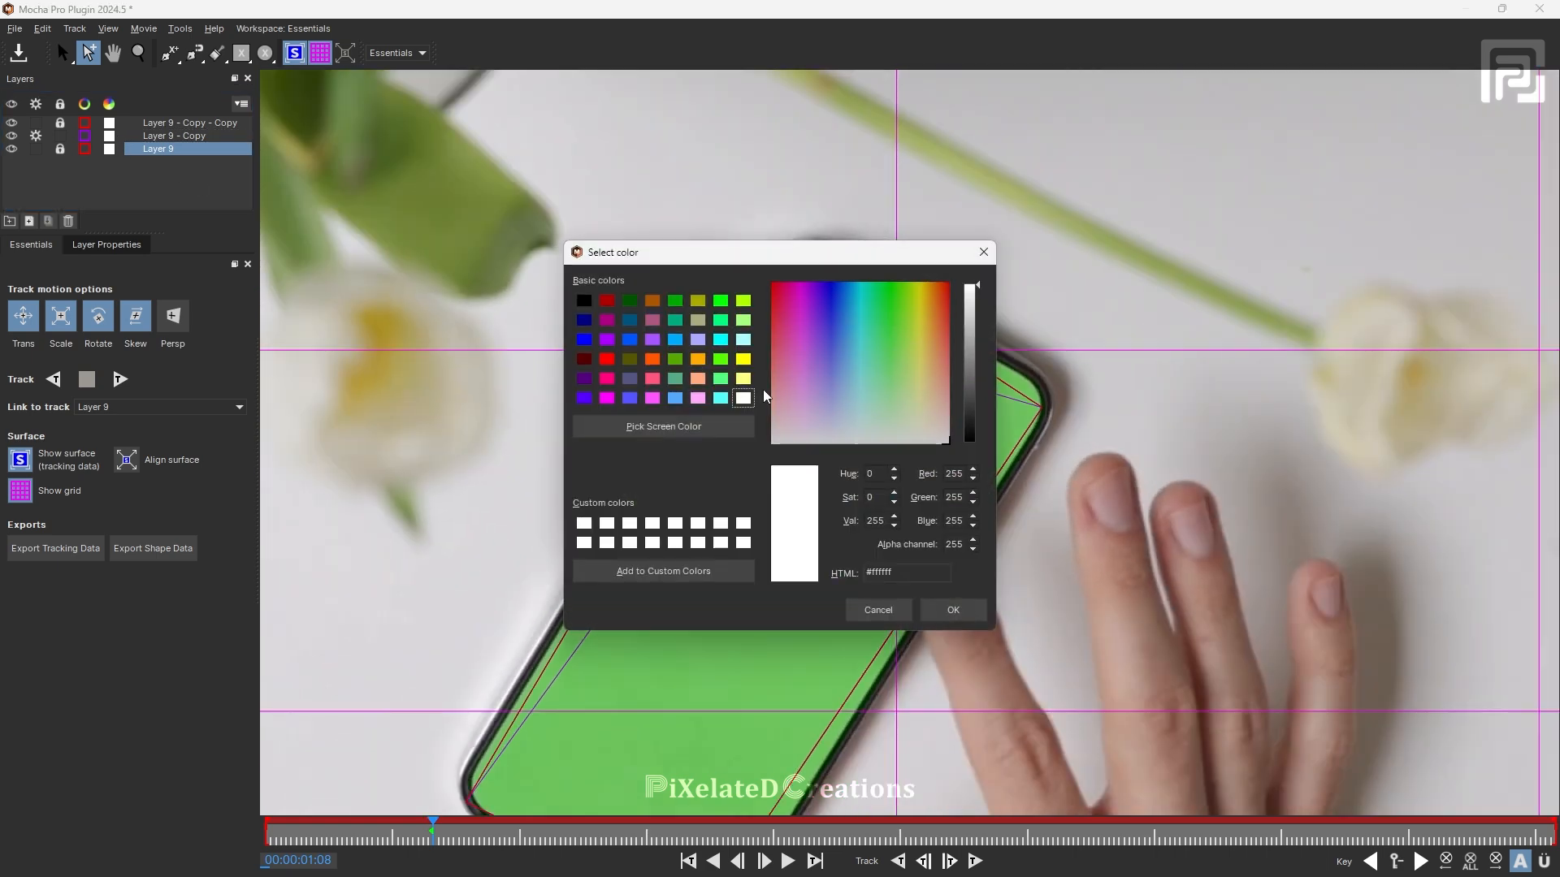
pyautogui.click(652, 320)
pyautogui.click(963, 613)
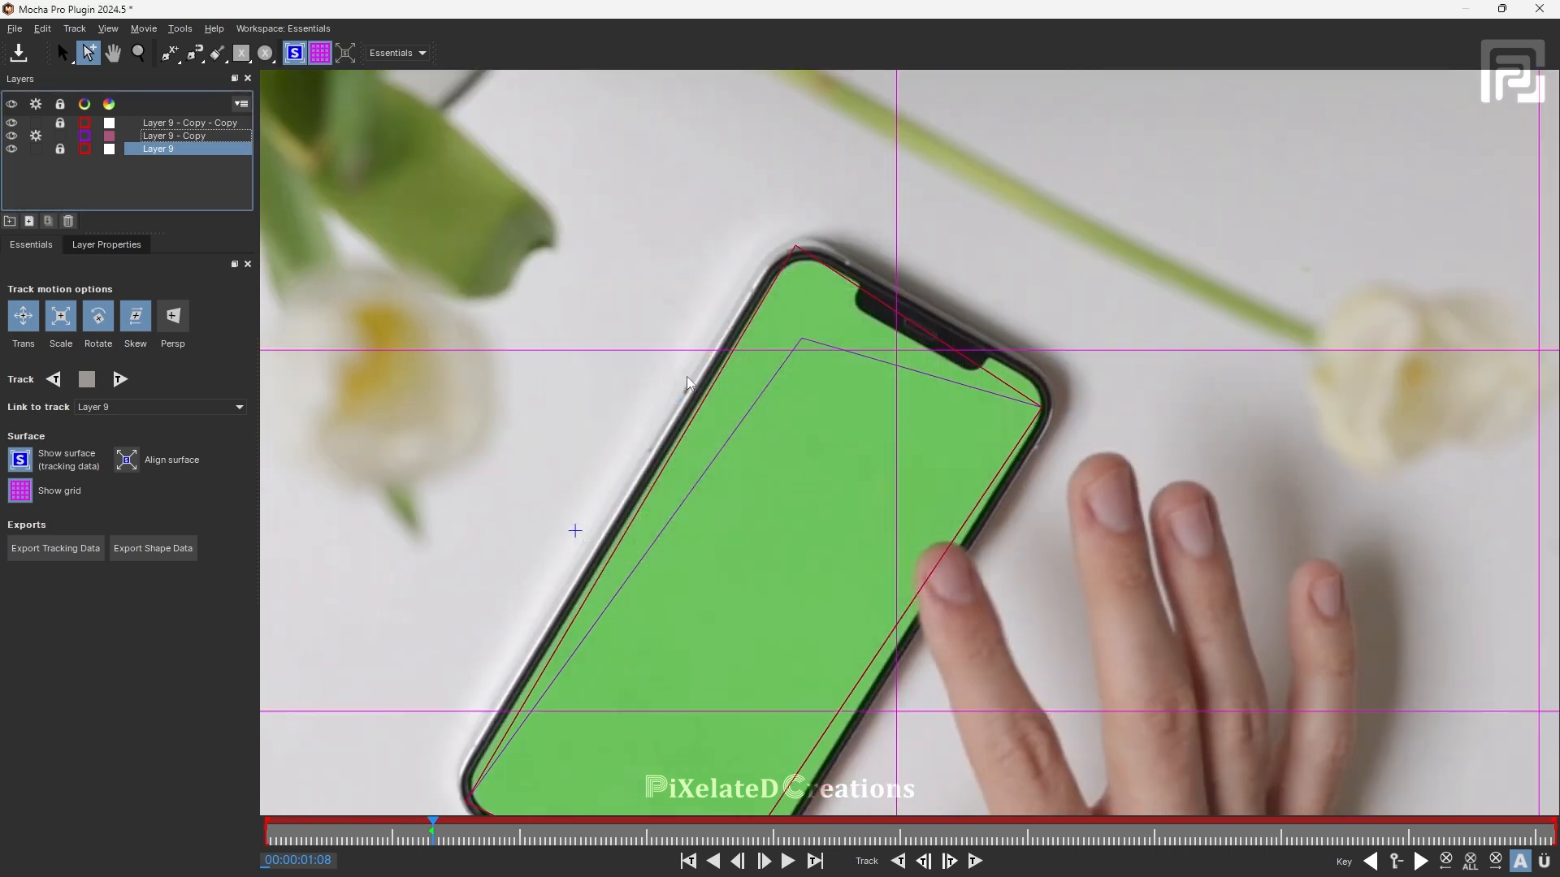
pyautogui.click(690, 384)
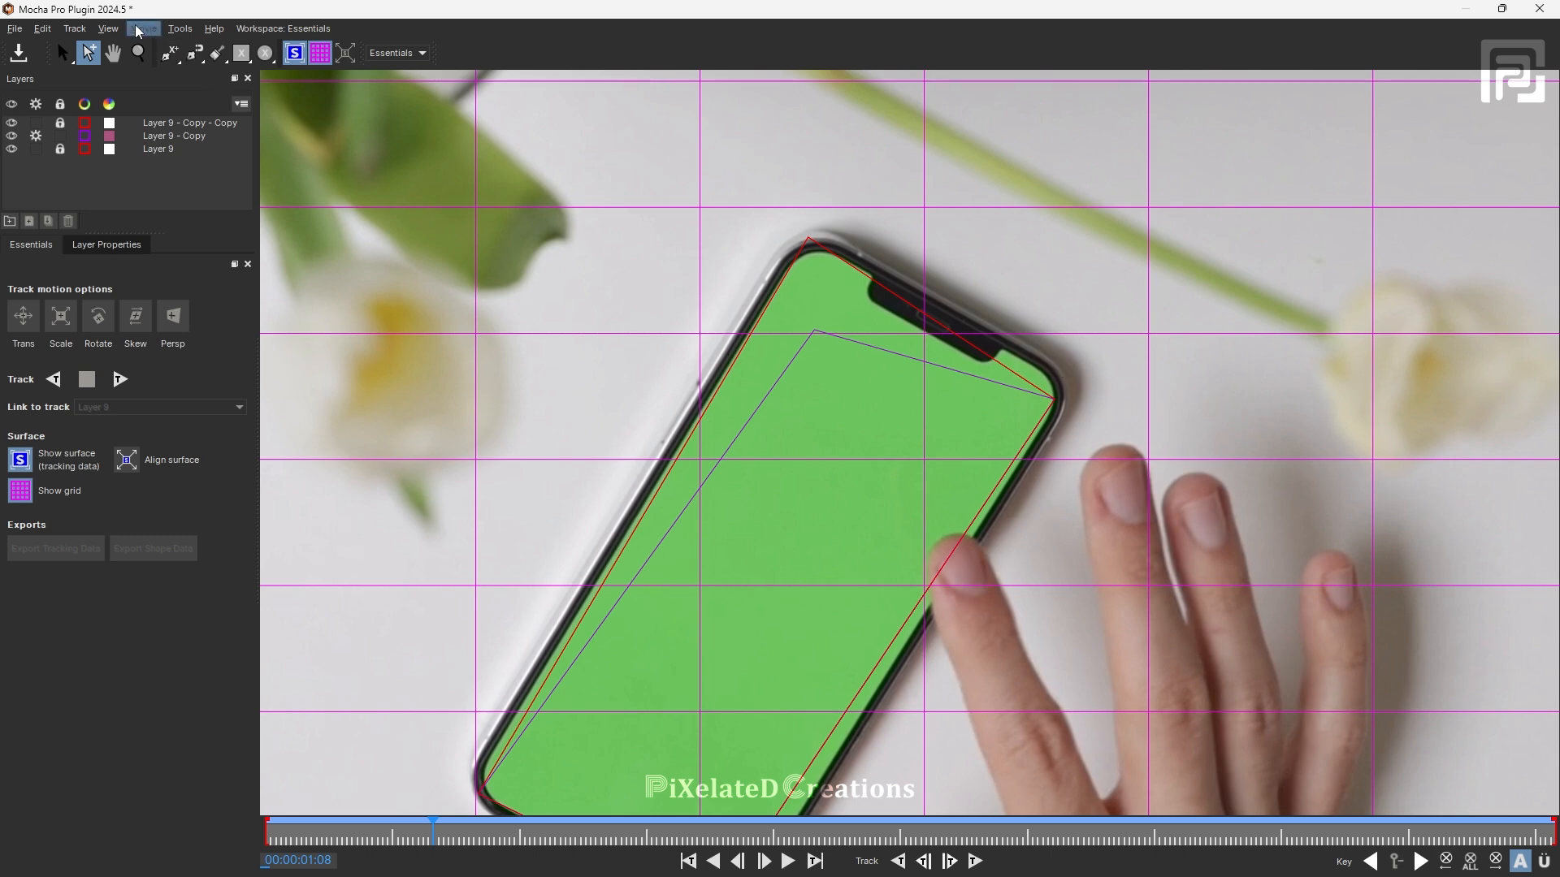
# - Display the colored layer matte and move Layer 9 - Copy's two upper spline points onto the phone screen's upper corners
pyautogui.click(108, 28)
pyautogui.moveTo(168, 308)
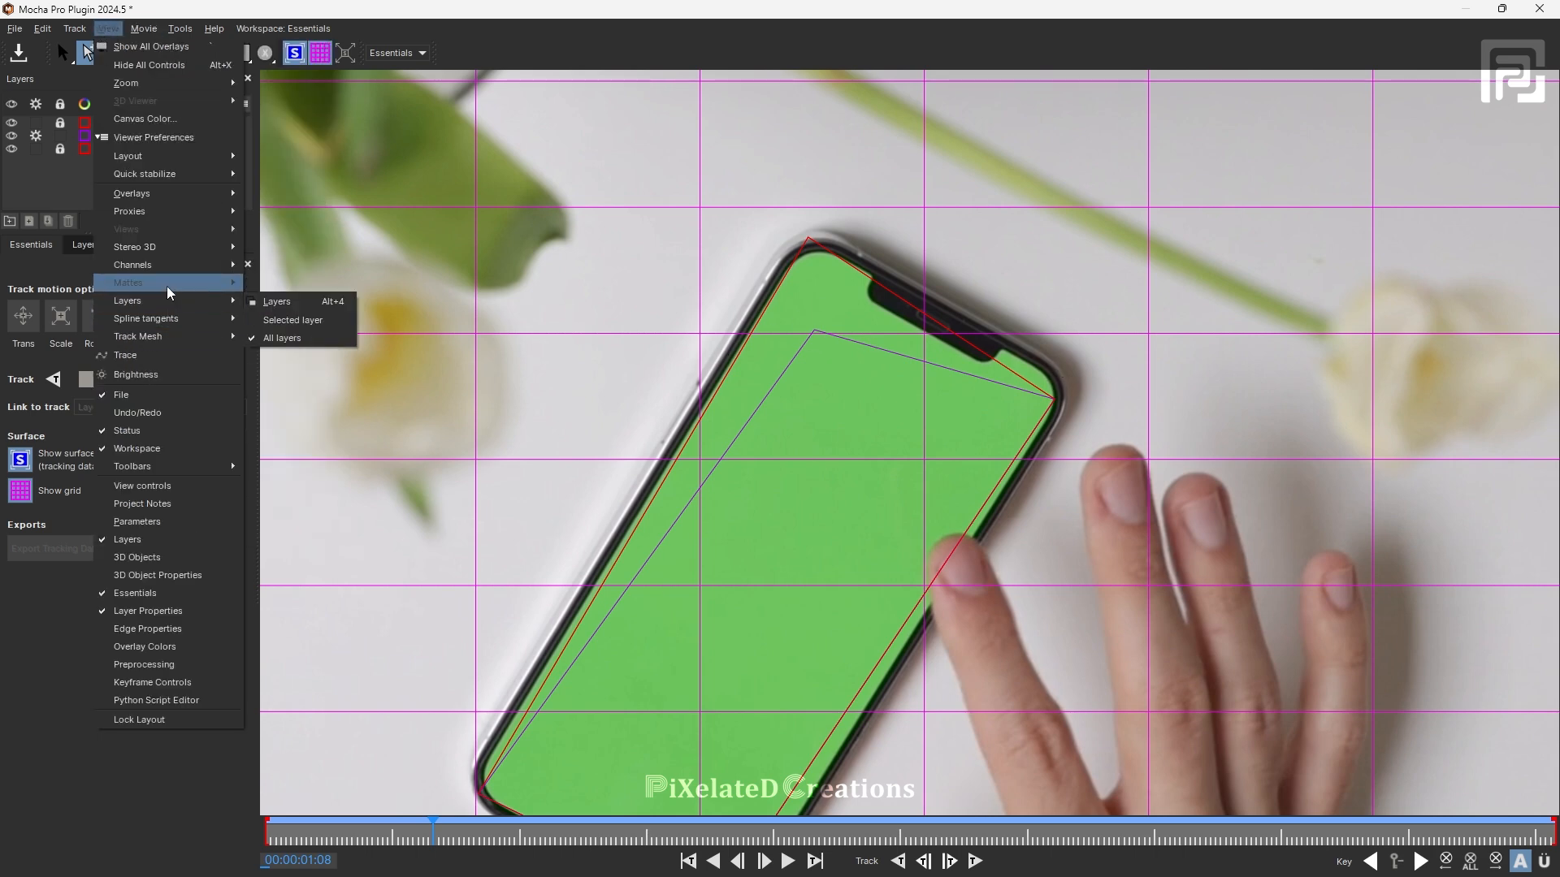
pyautogui.click(302, 285)
pyautogui.click(163, 136)
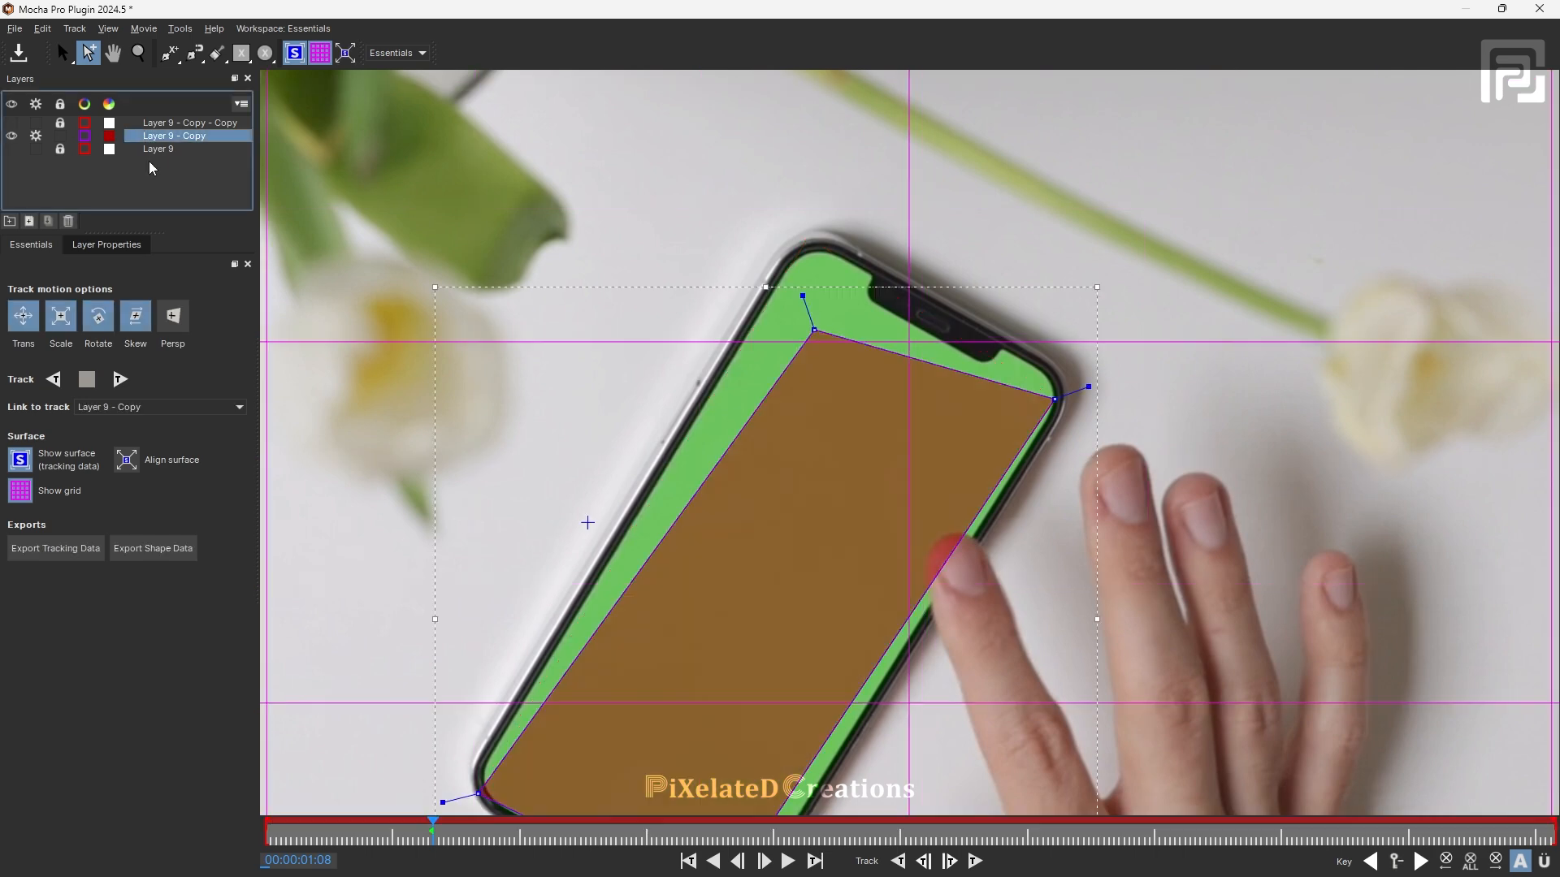
pyautogui.moveTo(814, 330); pyautogui.dragTo(800, 250)
pyautogui.moveTo(1051, 397); pyautogui.dragTo(1070, 387)
pyautogui.scroll(-3, 952, 454)
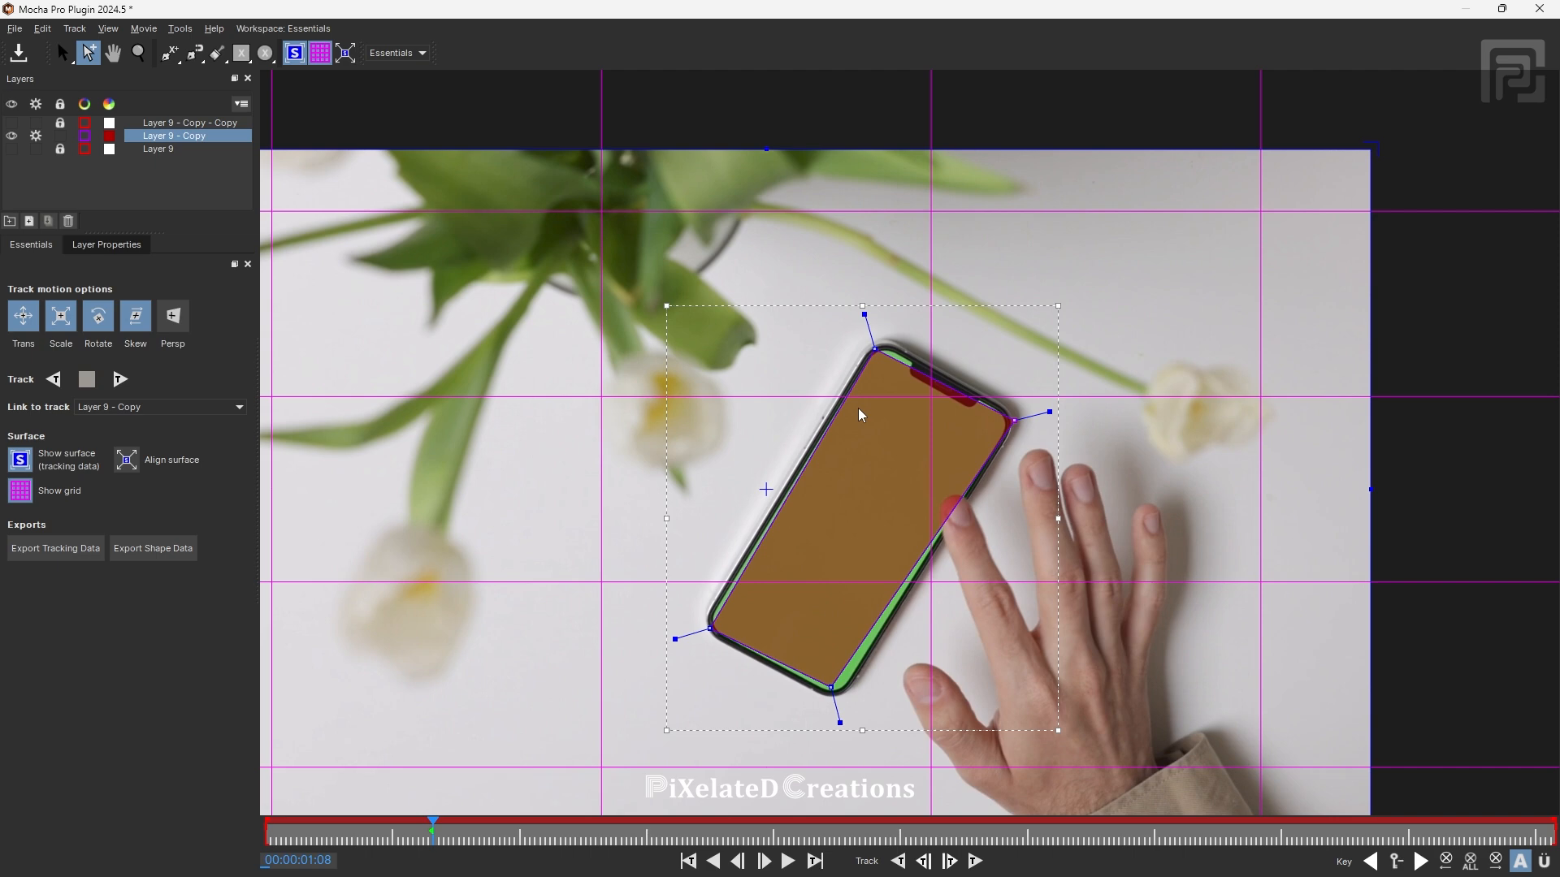
# - Restrict Layer 9 - Copy's track motion to translation, try moving its spline as a whole, and undo the last move
pyautogui.click(33, 246)
pyautogui.click(167, 136)
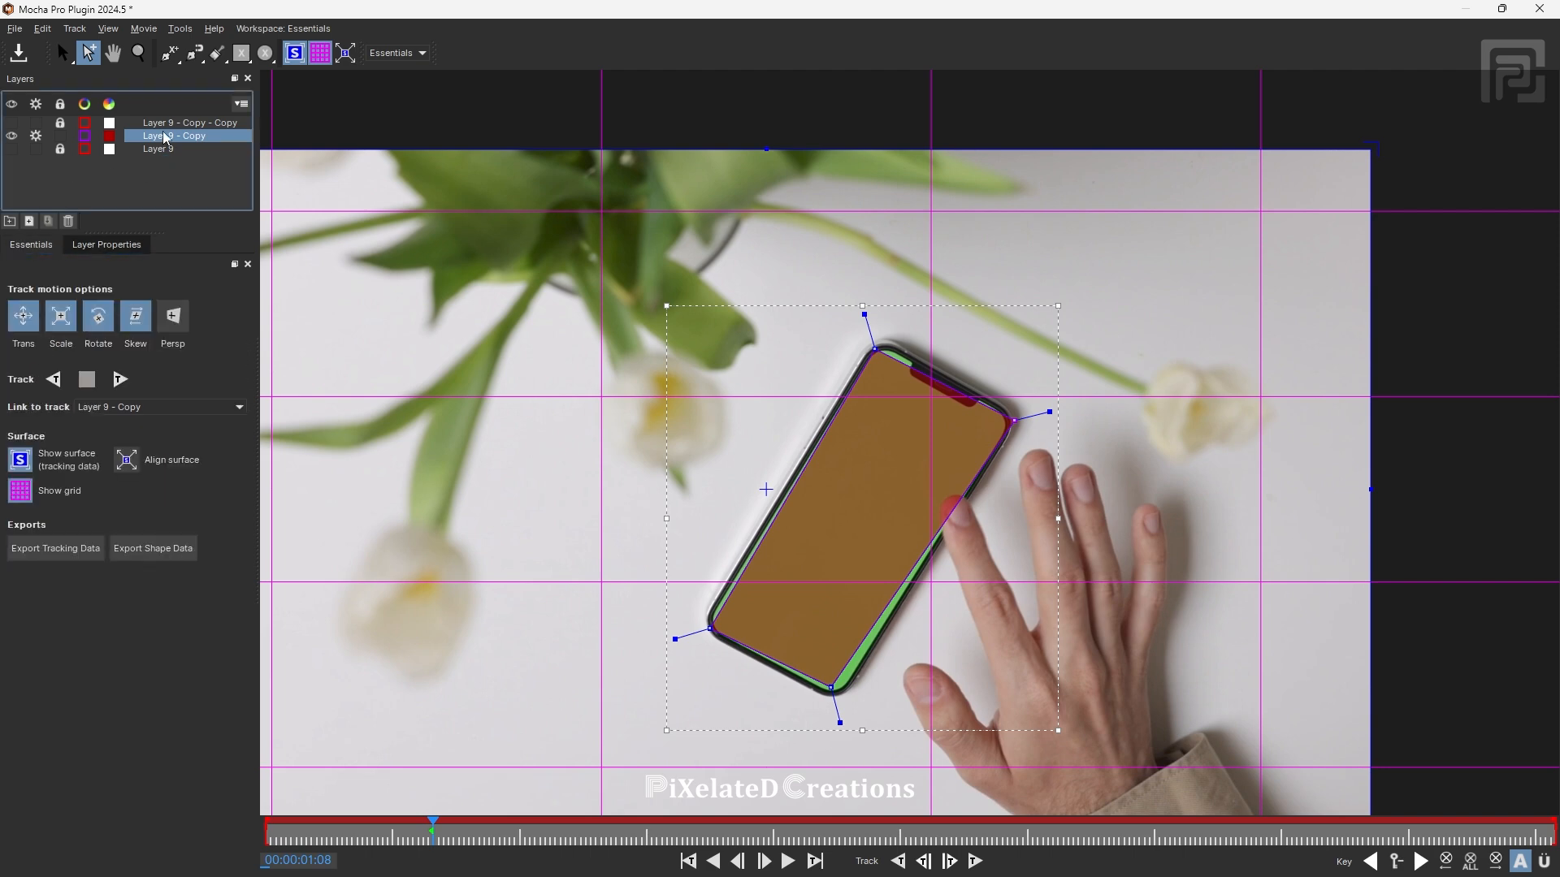
pyautogui.click(23, 321)
pyautogui.moveTo(915, 404); pyautogui.dragTo(726, 384)
pyautogui.hotkey('ctrl', 'z')
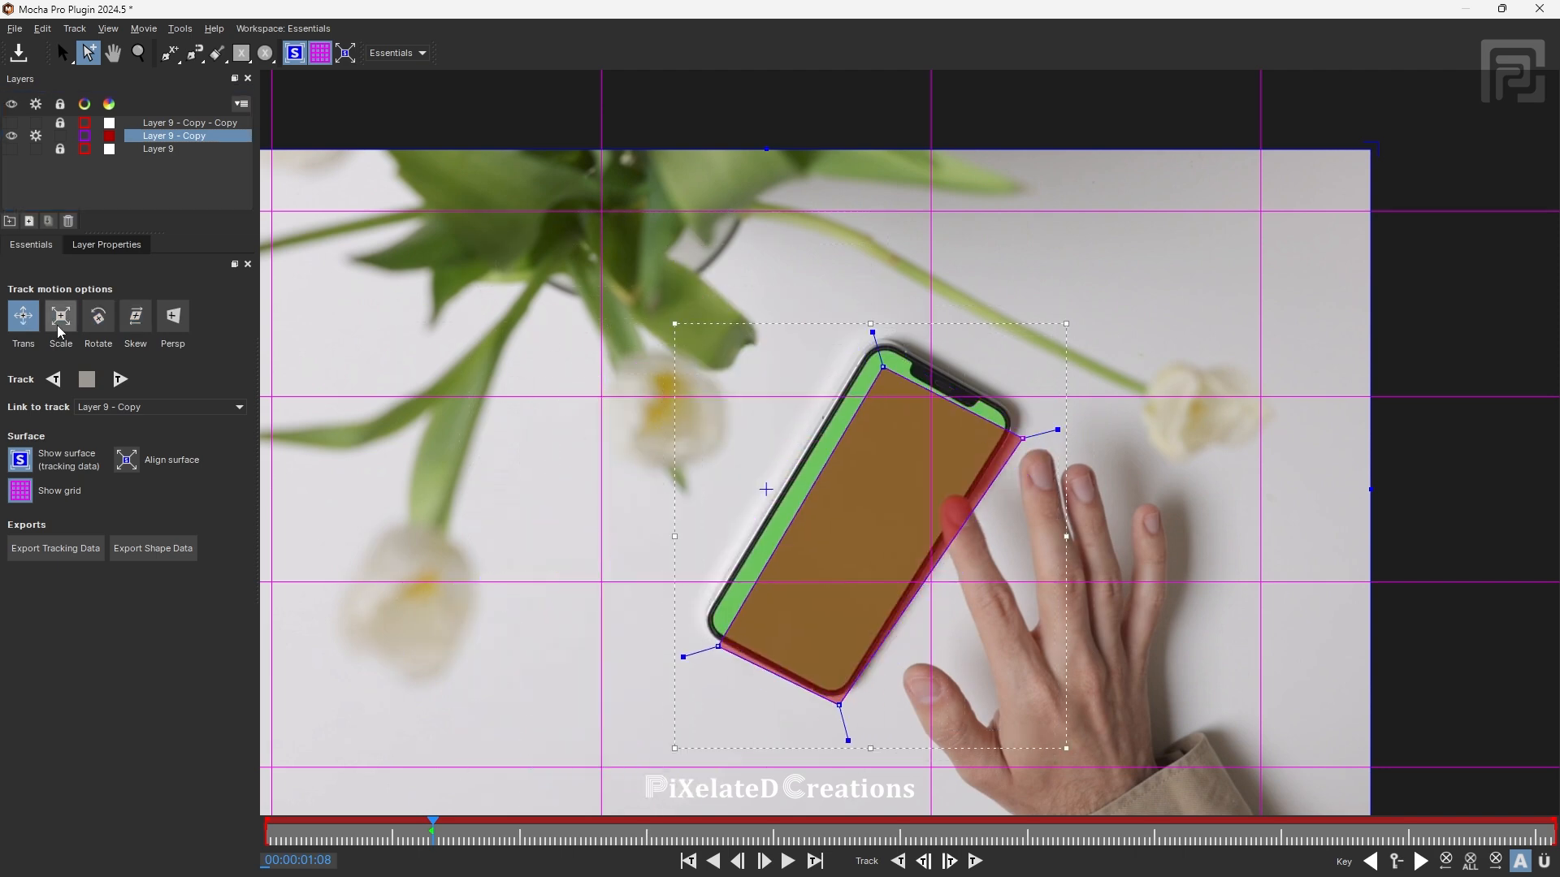
# - Enable scale, rotation, skew and perspective tracking, and stretch Layer 9 - Copy's spline outward from its upper-left bounding corner
pyautogui.click(60, 325)
pyautogui.moveTo(675, 323); pyautogui.dragTo(606, 310)
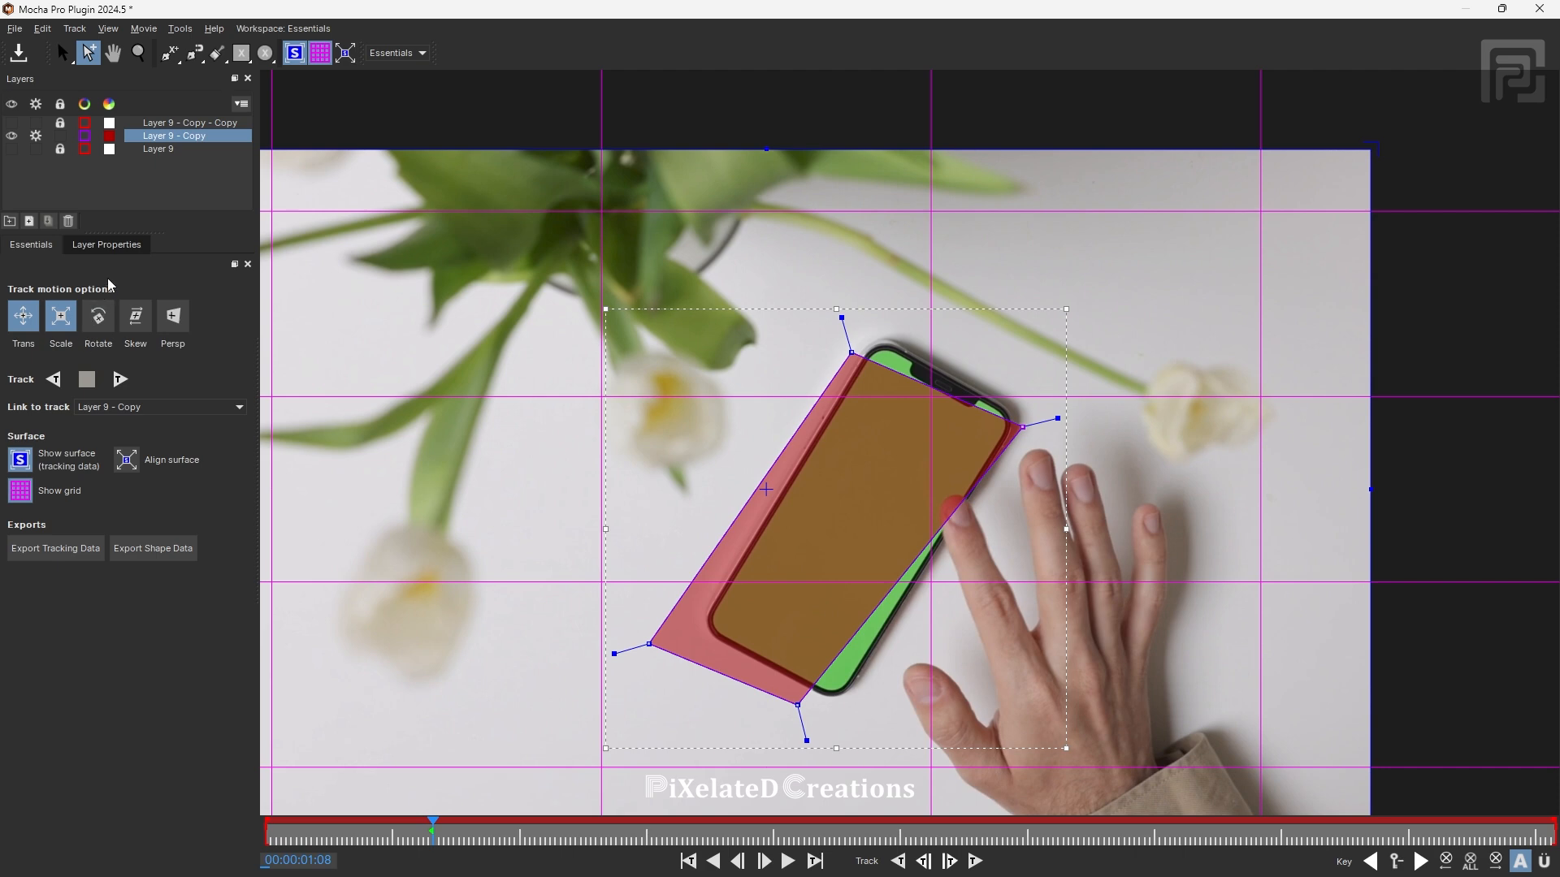
pyautogui.click(138, 326)
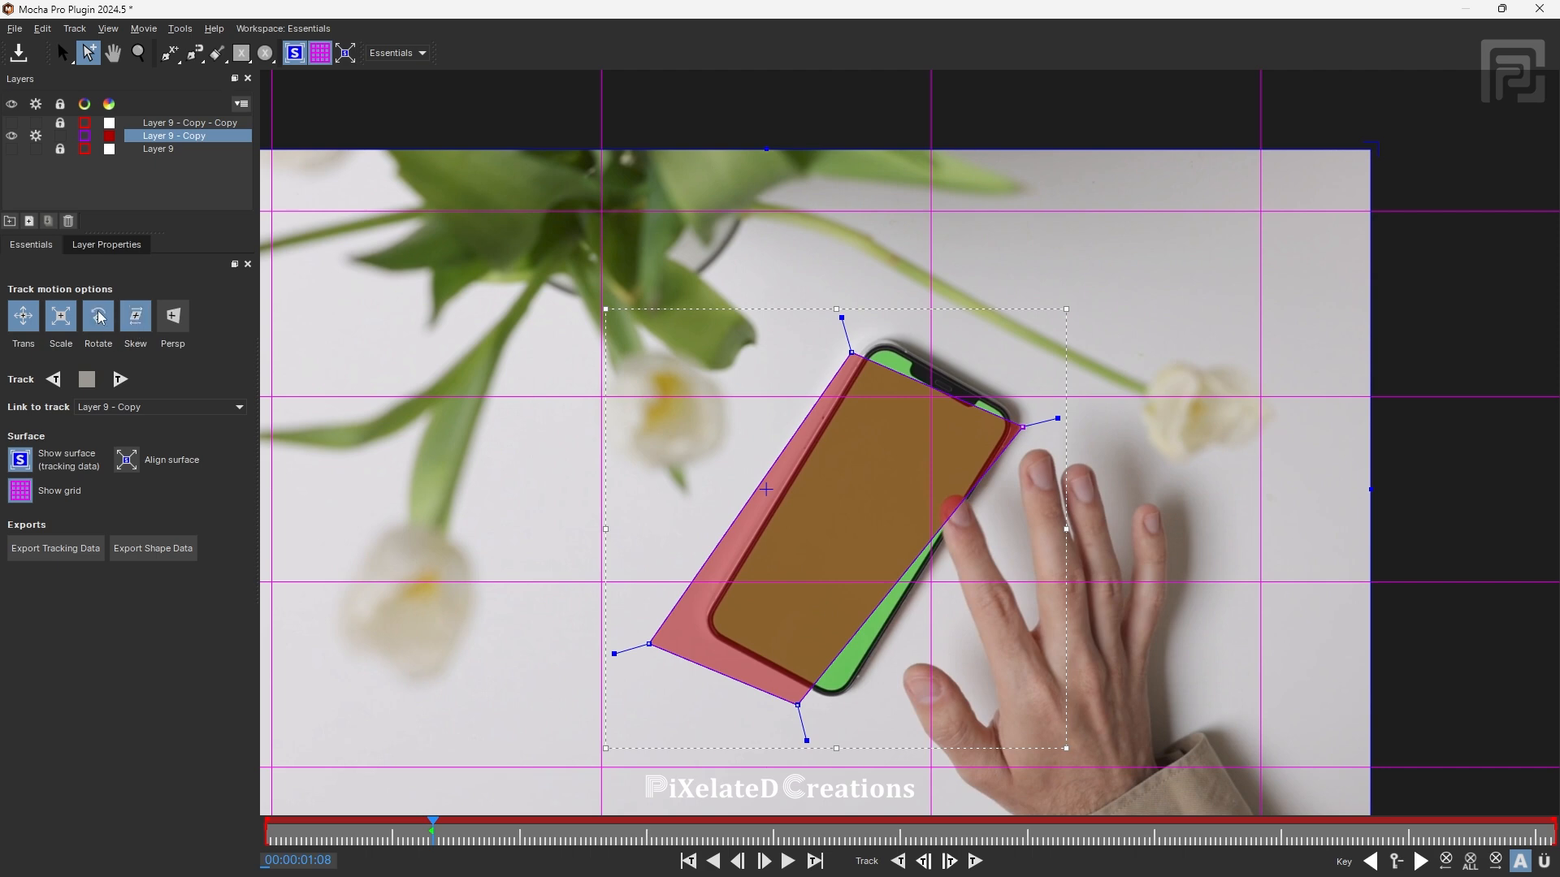
pyautogui.click(172, 323)
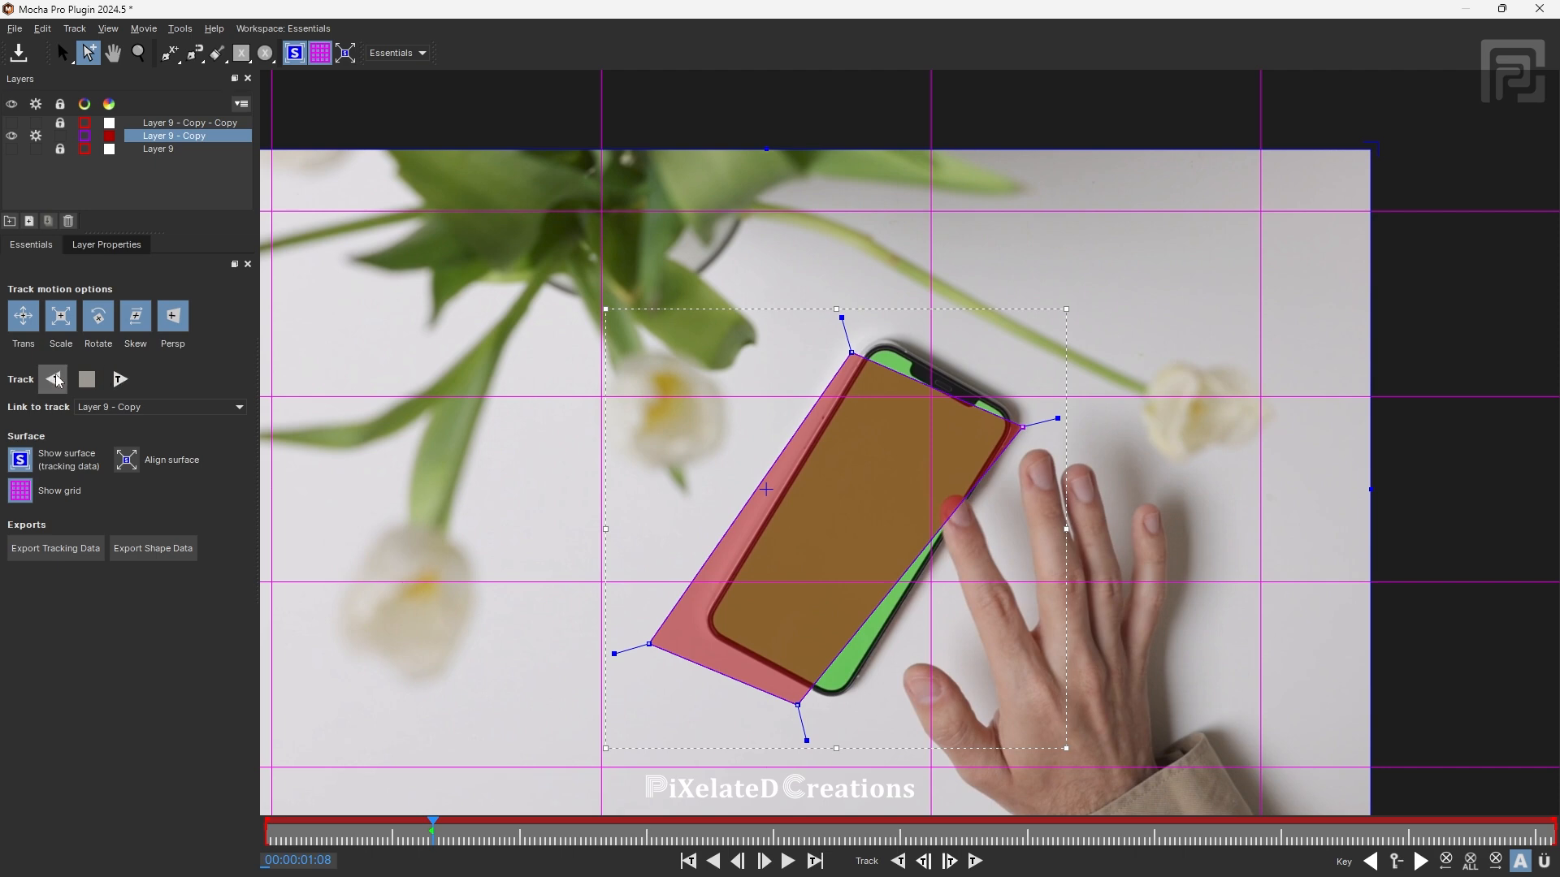
# - Track Layer 9 - Copy forward a few frames, stop the tracking, and check which layers its track can link to
pyautogui.click(119, 379)
pyautogui.click(92, 385)
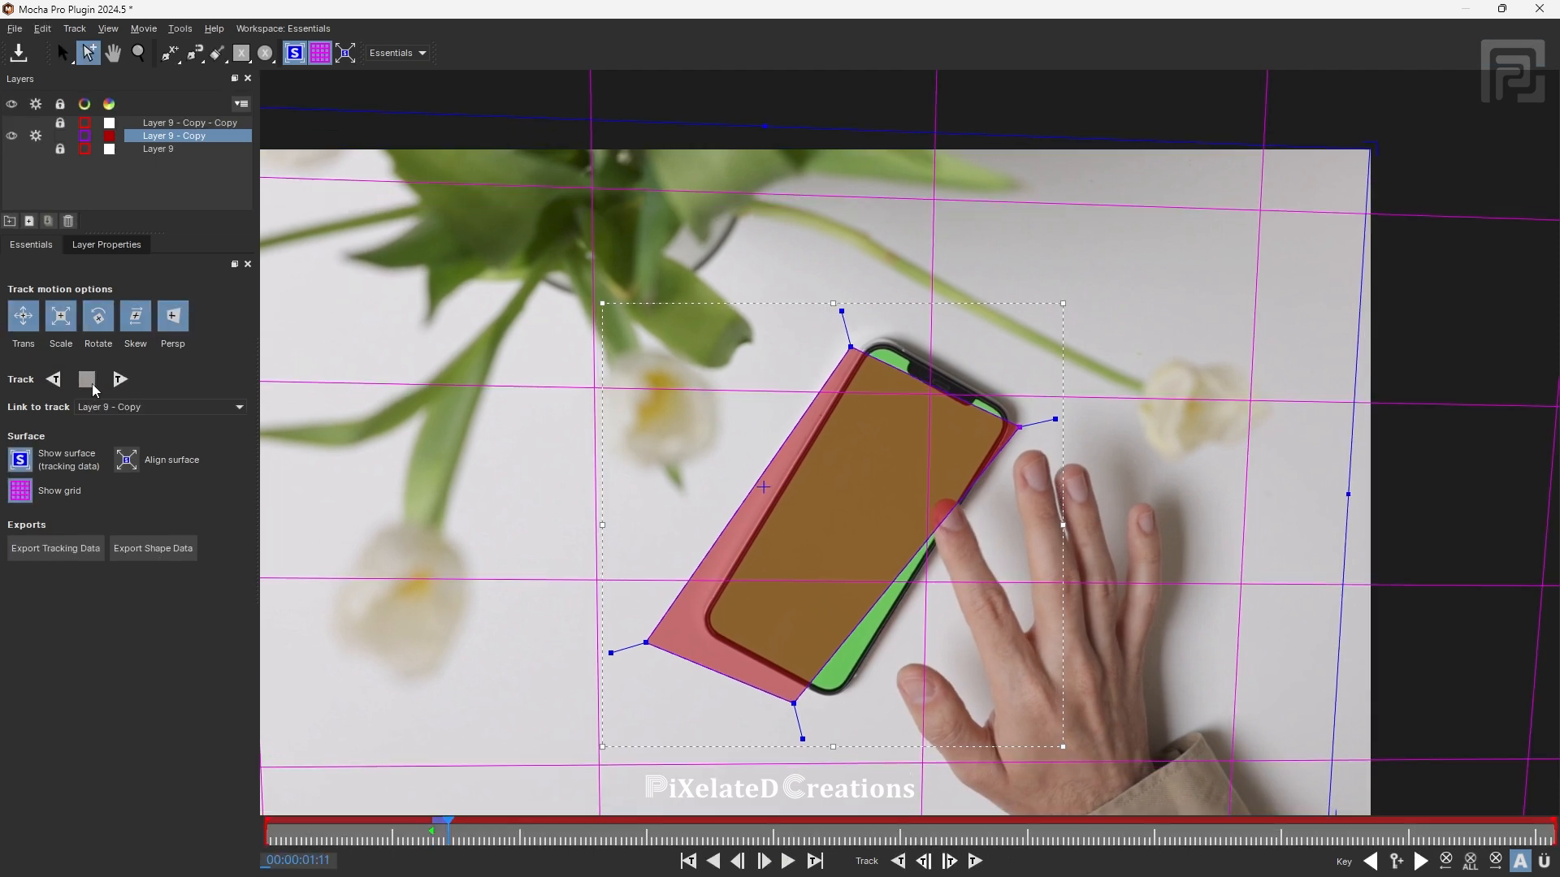
pyautogui.click(240, 408)
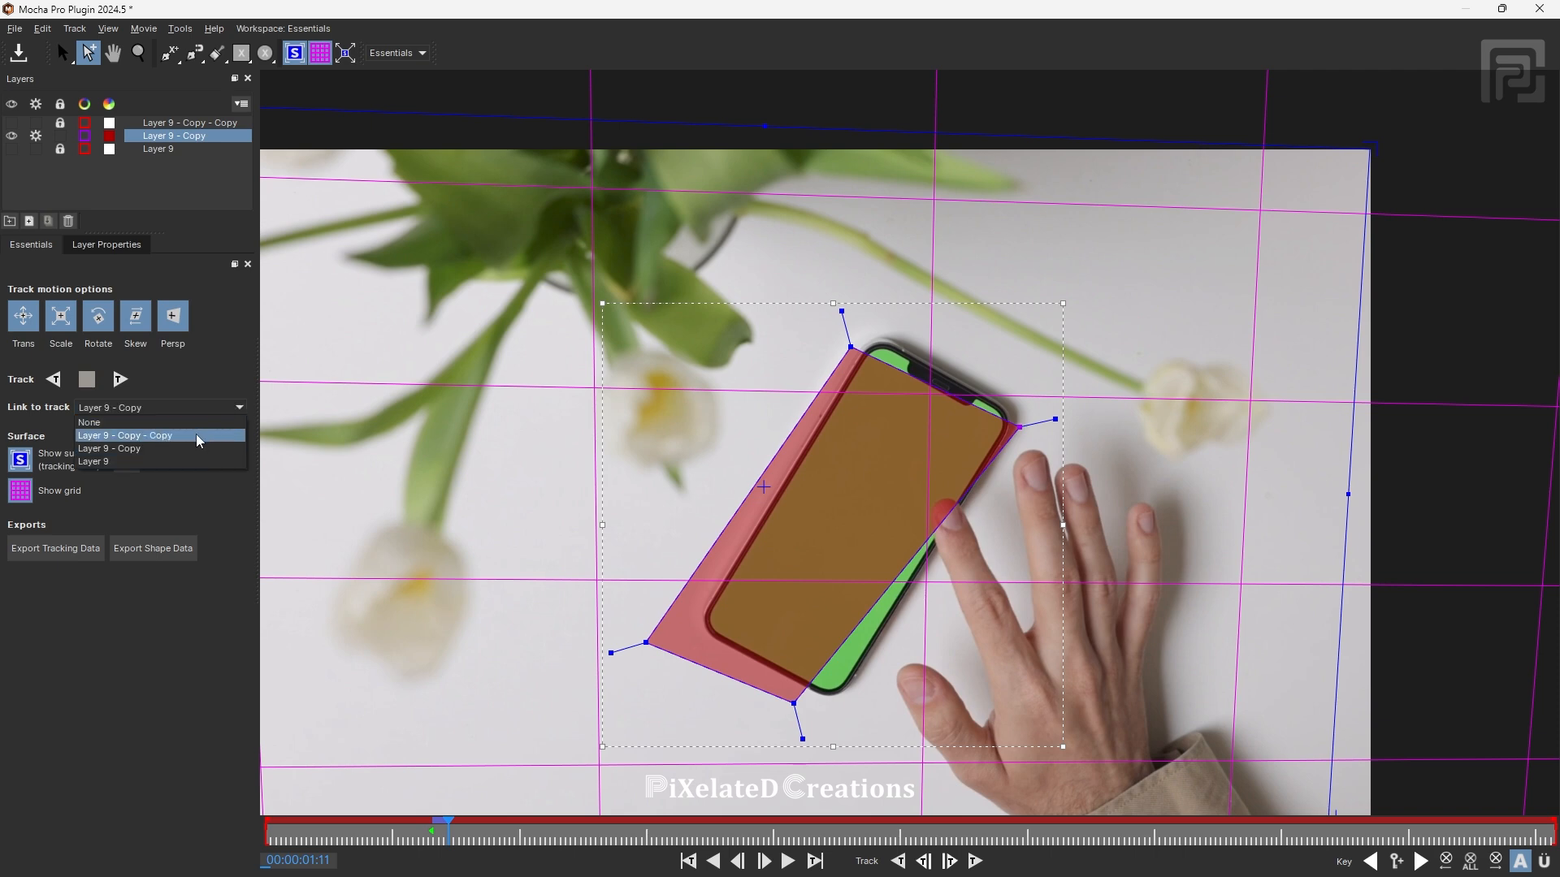
pyautogui.click(580, 429)
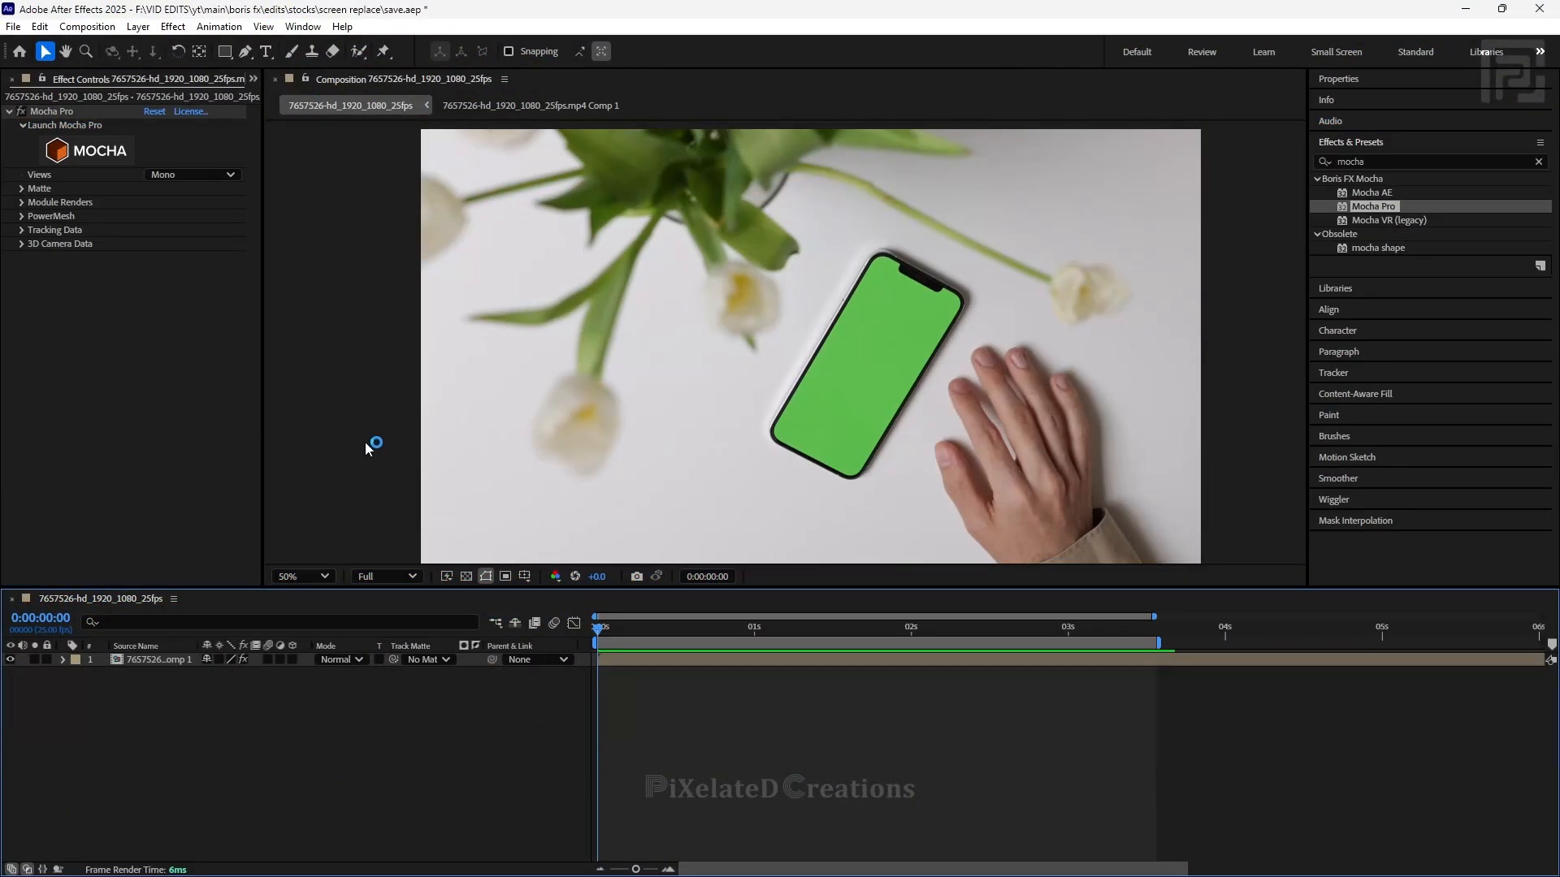
# - Select the clip layer in After Effects and scrub its first seconds to check the hand's movement over the phone, ending at frame 0
pyautogui.click(653, 667)
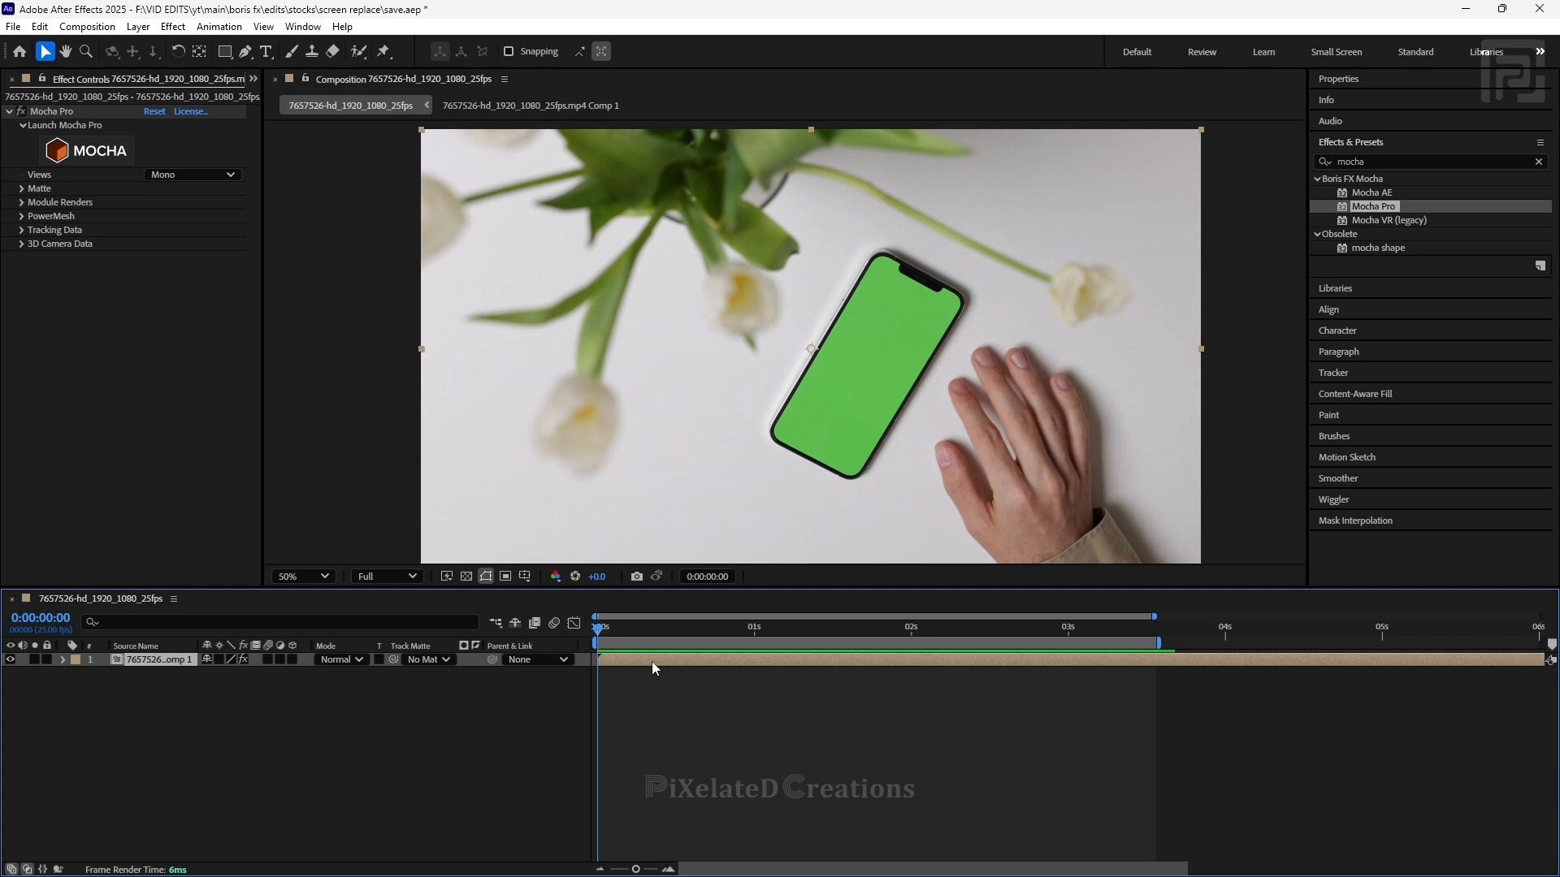
pyautogui.scroll(3, 855, 419)
pyautogui.scroll(-3, 855, 419)
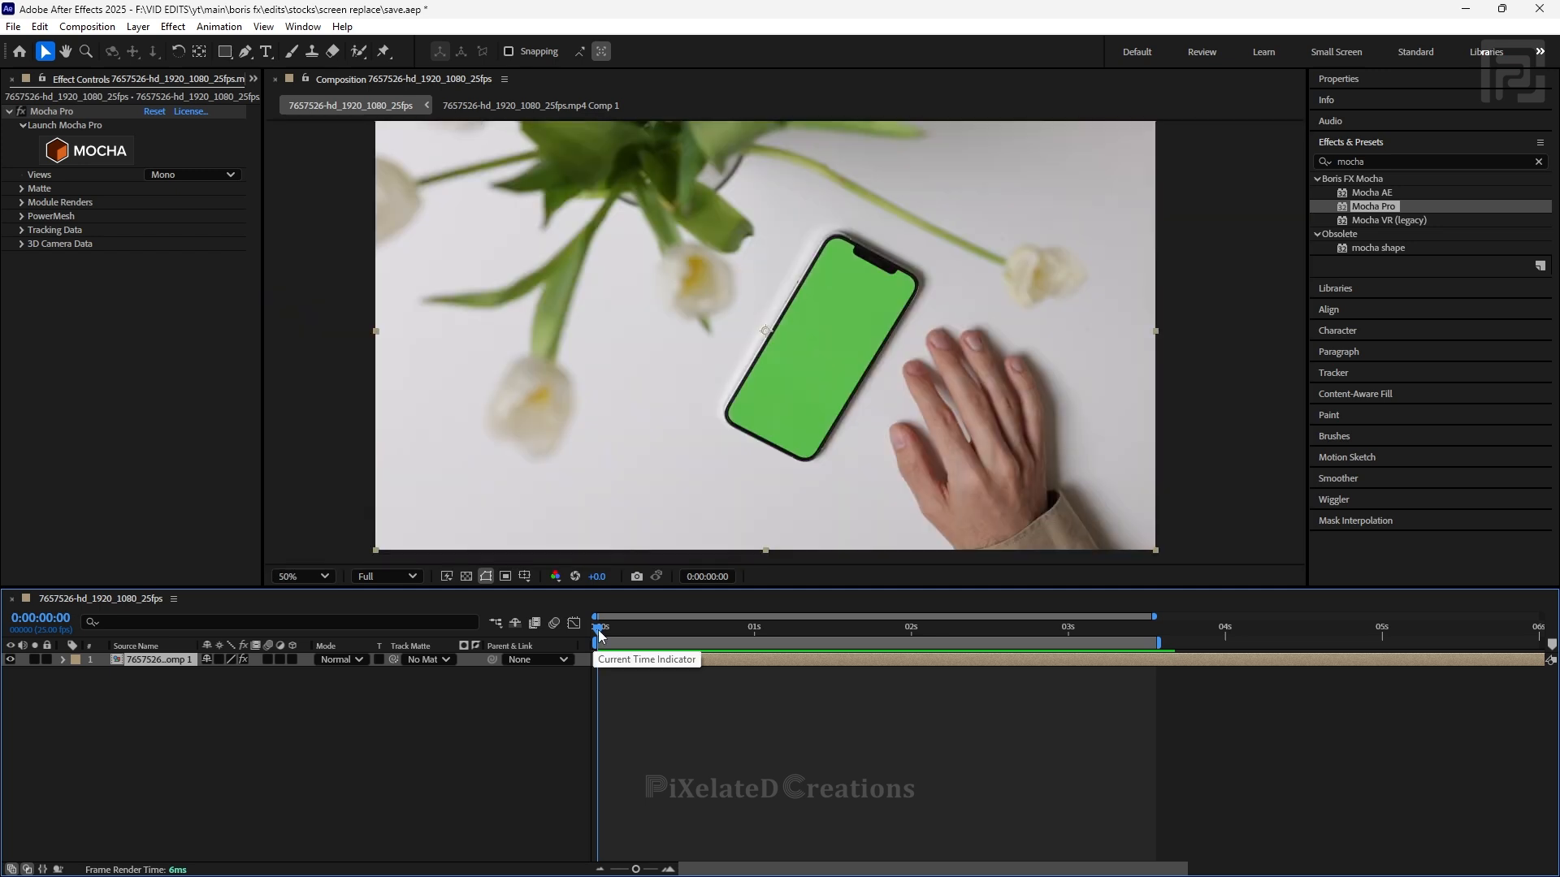
pyautogui.moveTo(601, 636); pyautogui.dragTo(850, 655)
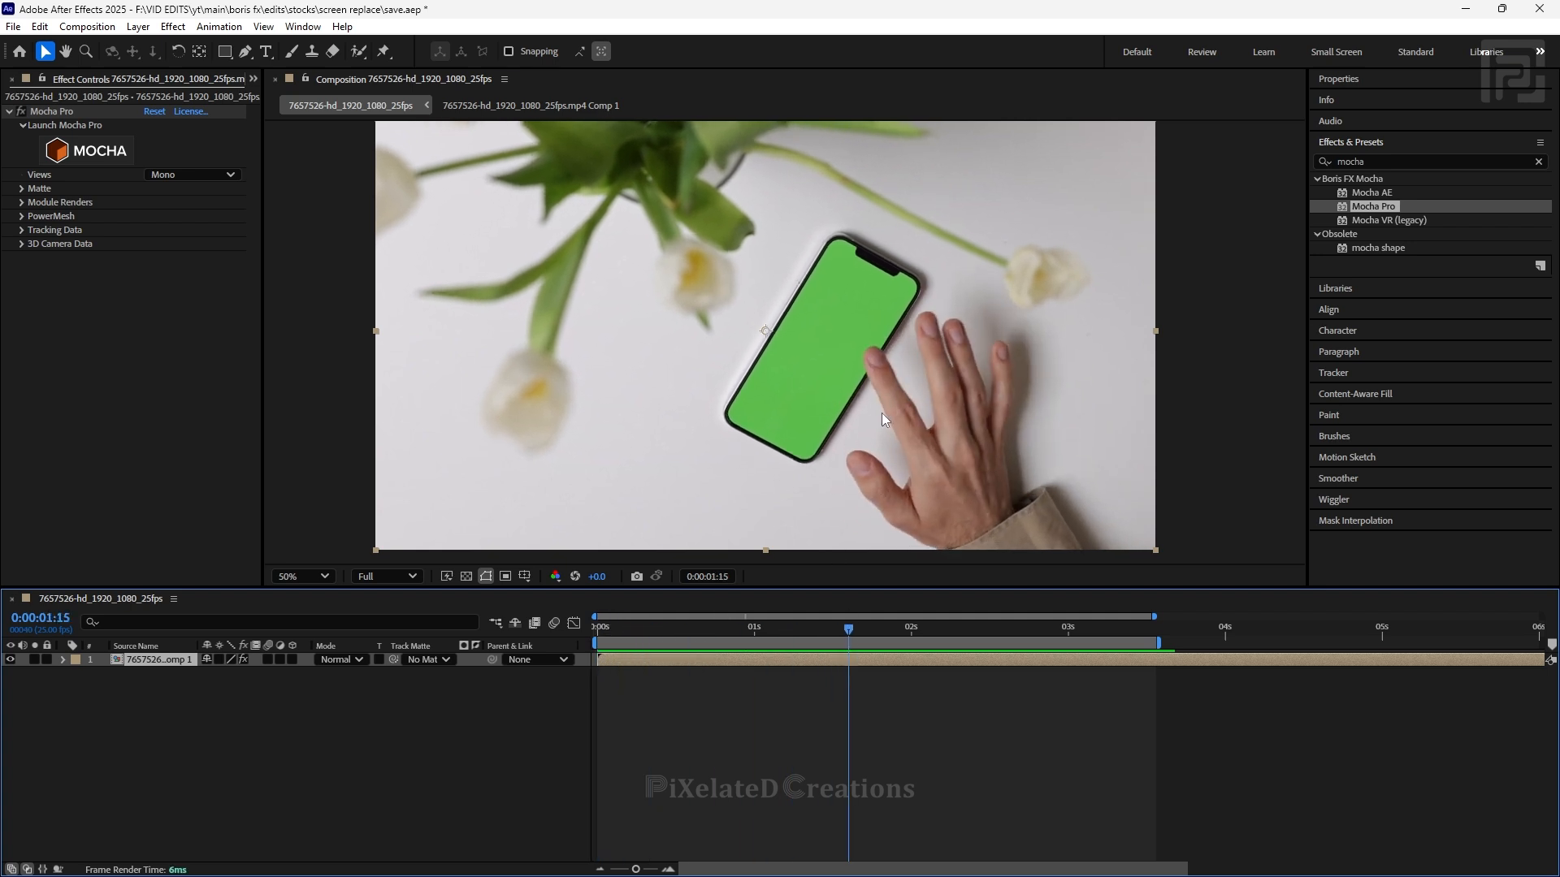
pyautogui.press('Home')
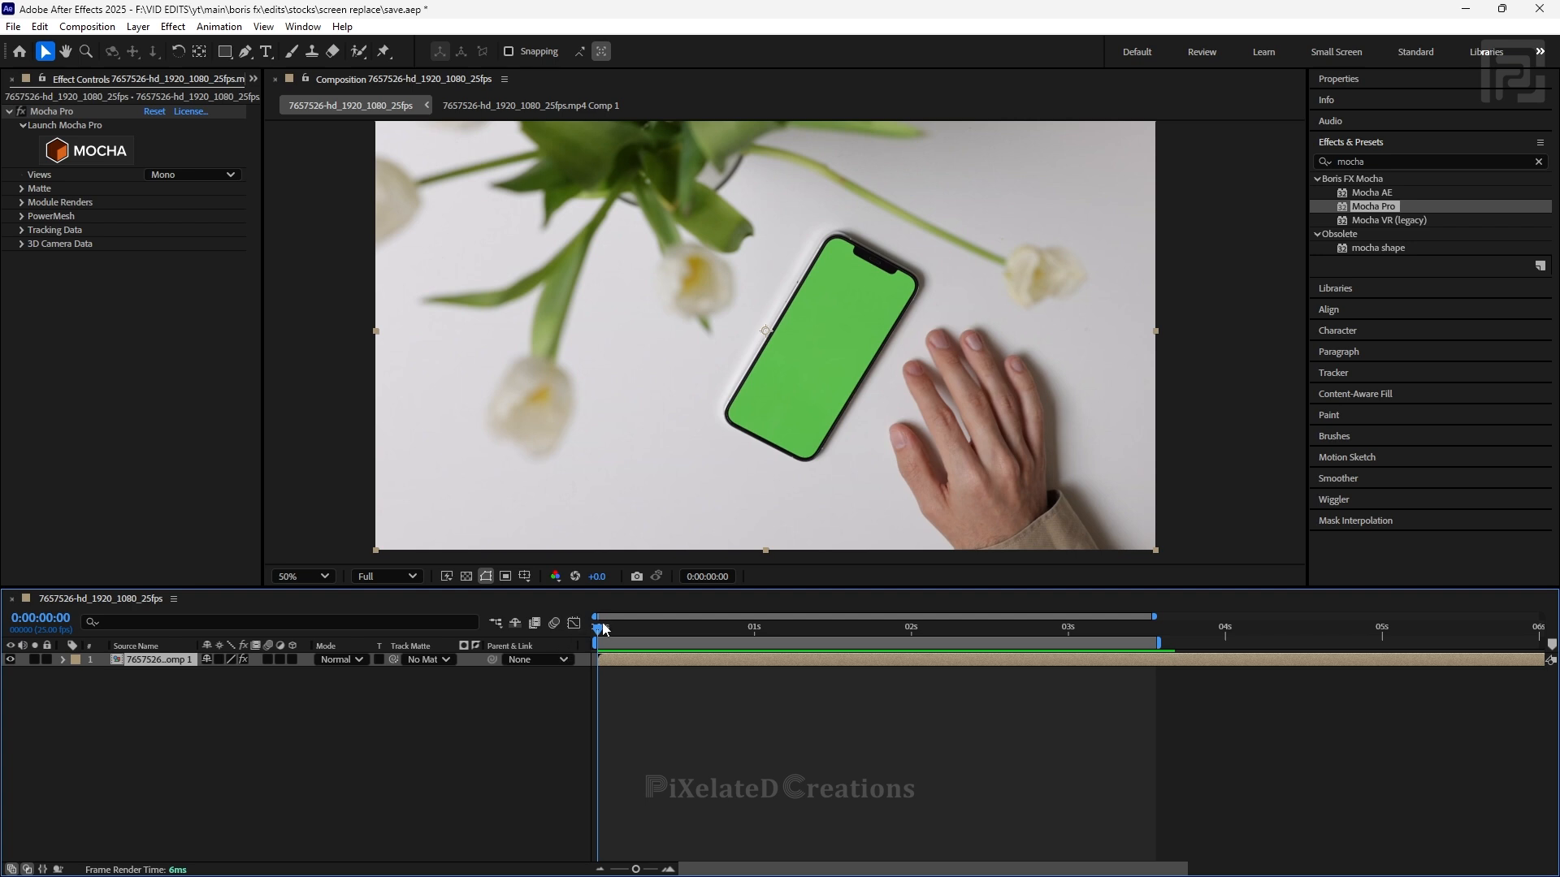
pyautogui.moveTo(601, 636); pyautogui.dragTo(839, 642)
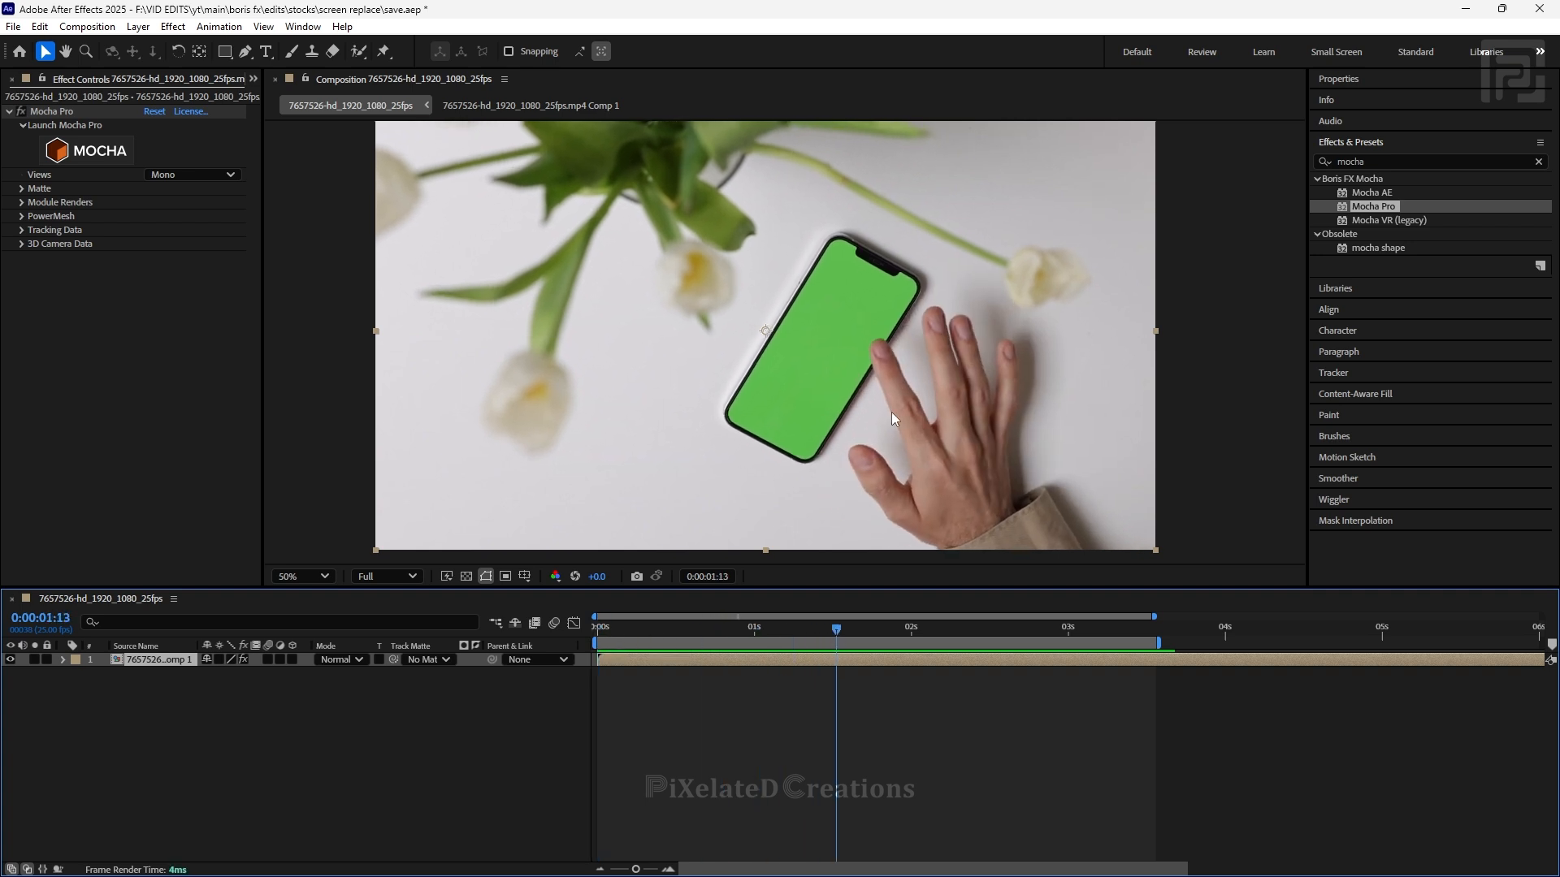
pyautogui.moveTo(837, 627); pyautogui.dragTo(567, 650)
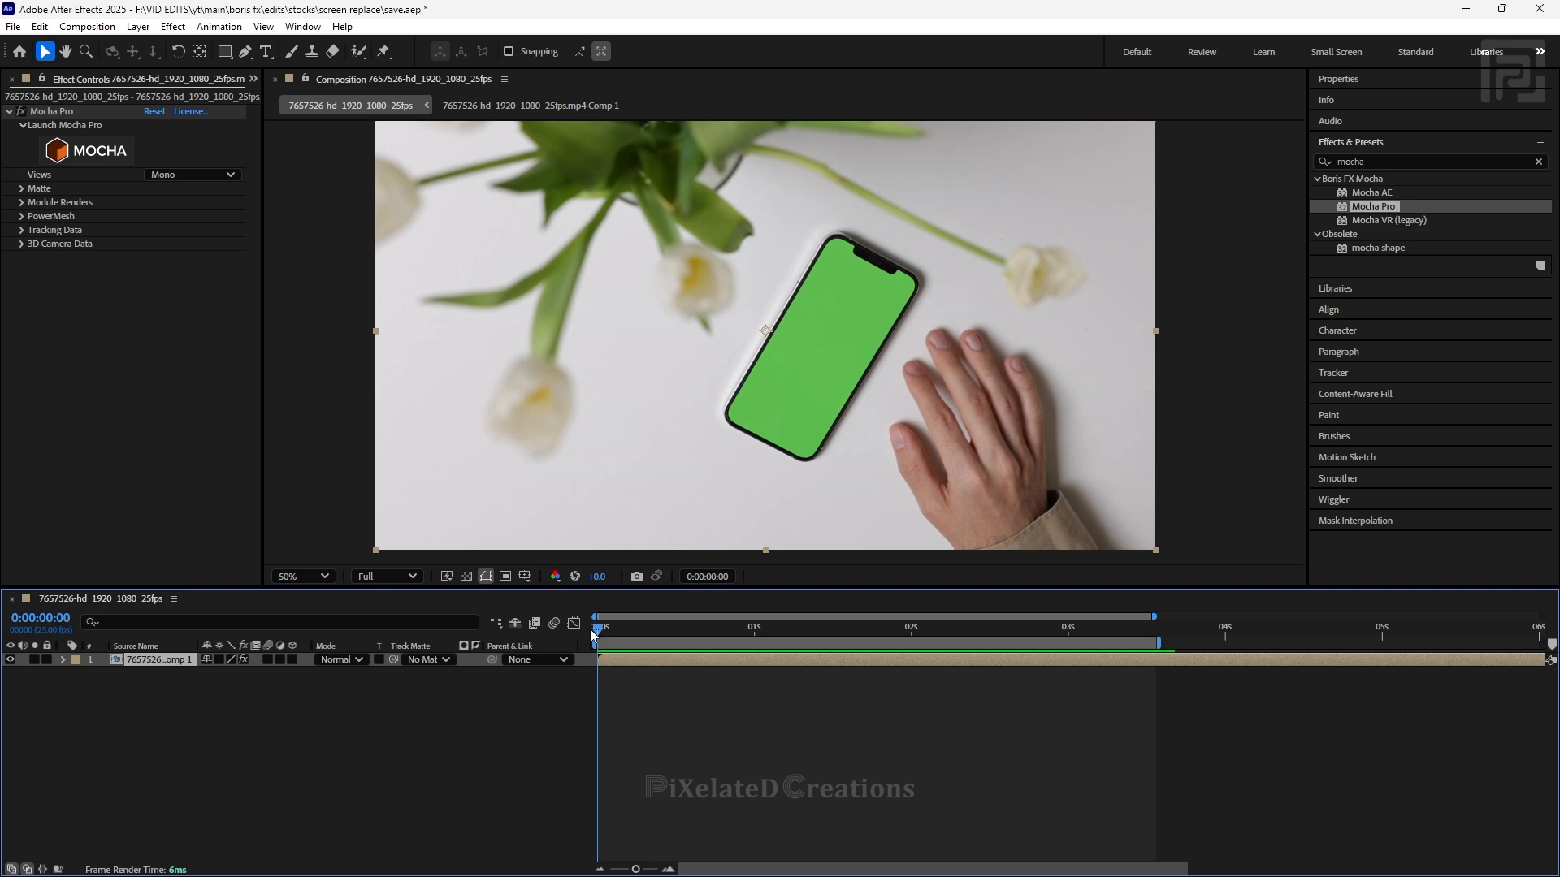
# - Launch Mocha Pro from the clip's effect and switch its workspace to Essentials
pyautogui.click(114, 155)
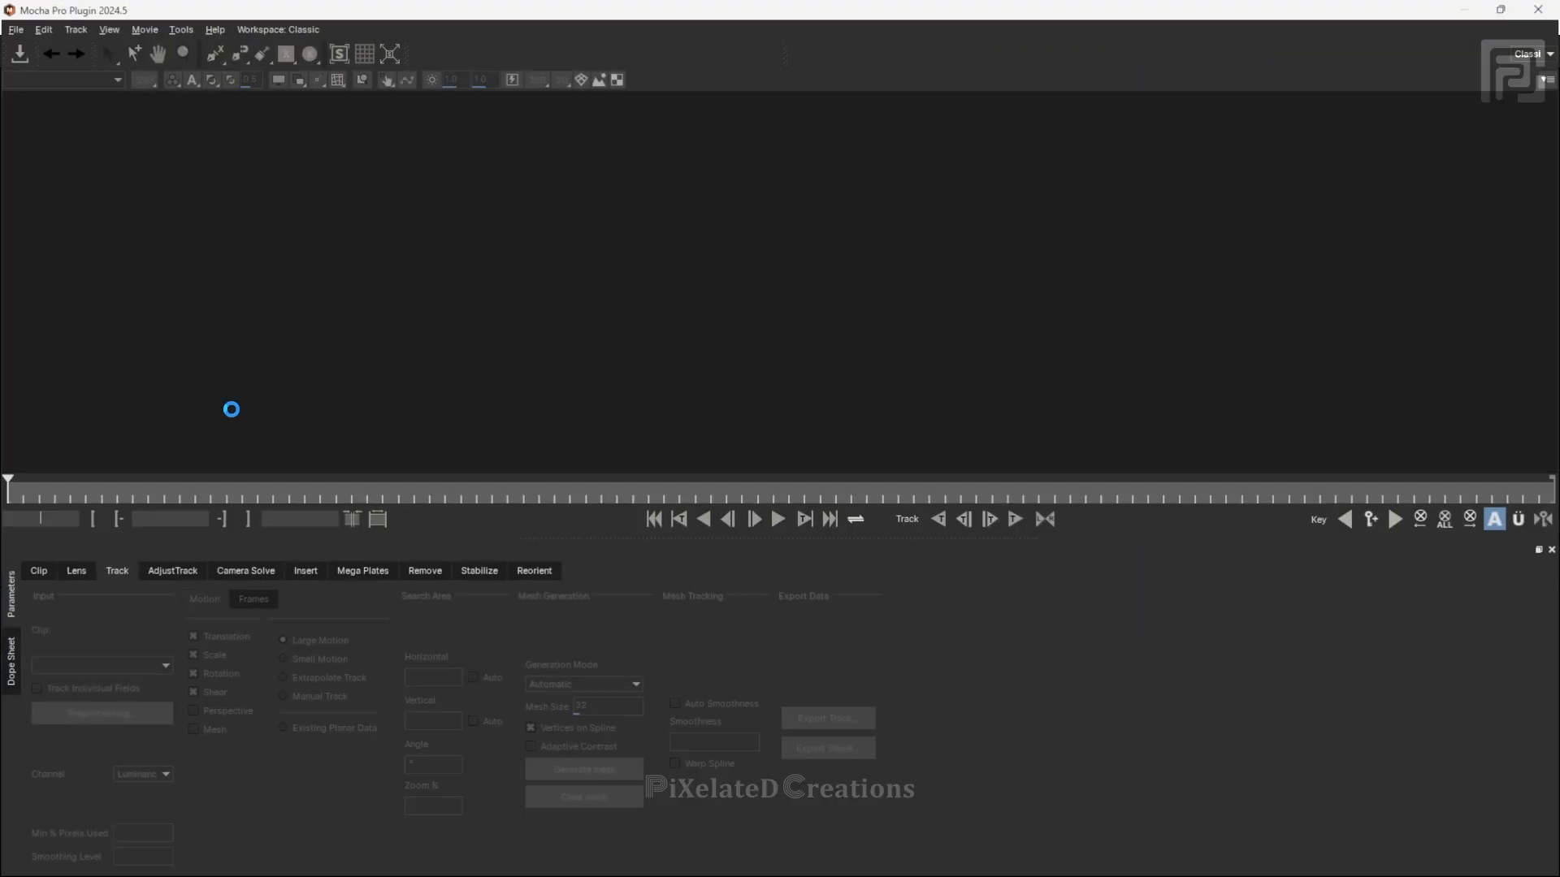
pyautogui.click(654, 55)
pyautogui.click(679, 73)
pyautogui.scroll(2, 962, 372)
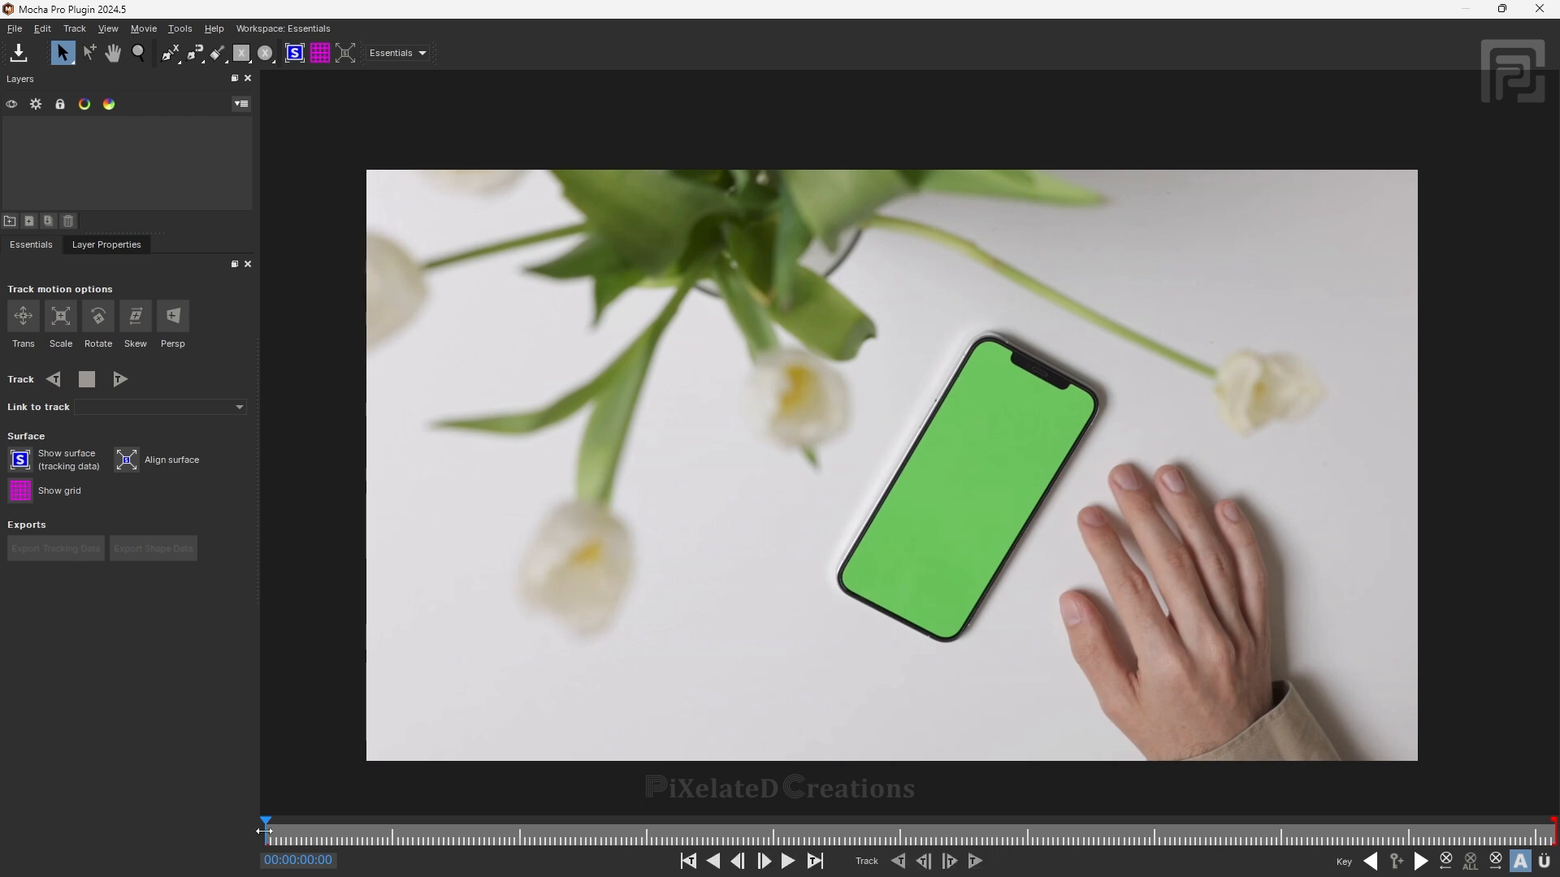
# - Scrub the clip to examine when the fingers cover the phone, and return to the first frame
pyautogui.moveTo(265, 825); pyautogui.dragTo(545, 830)
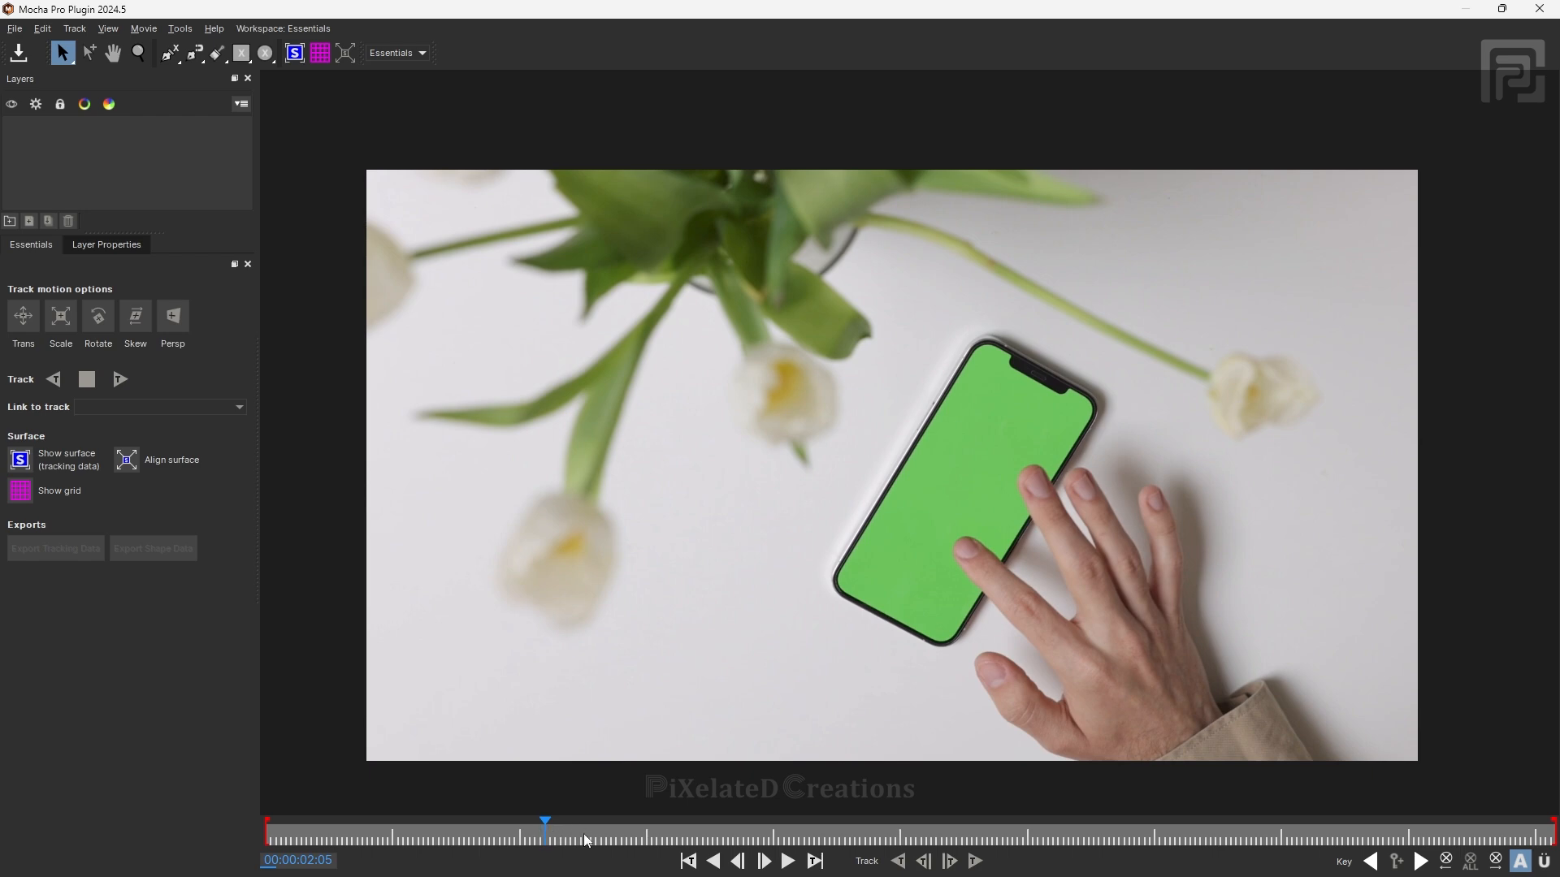
pyautogui.moveTo(545, 832); pyautogui.dragTo(583, 834)
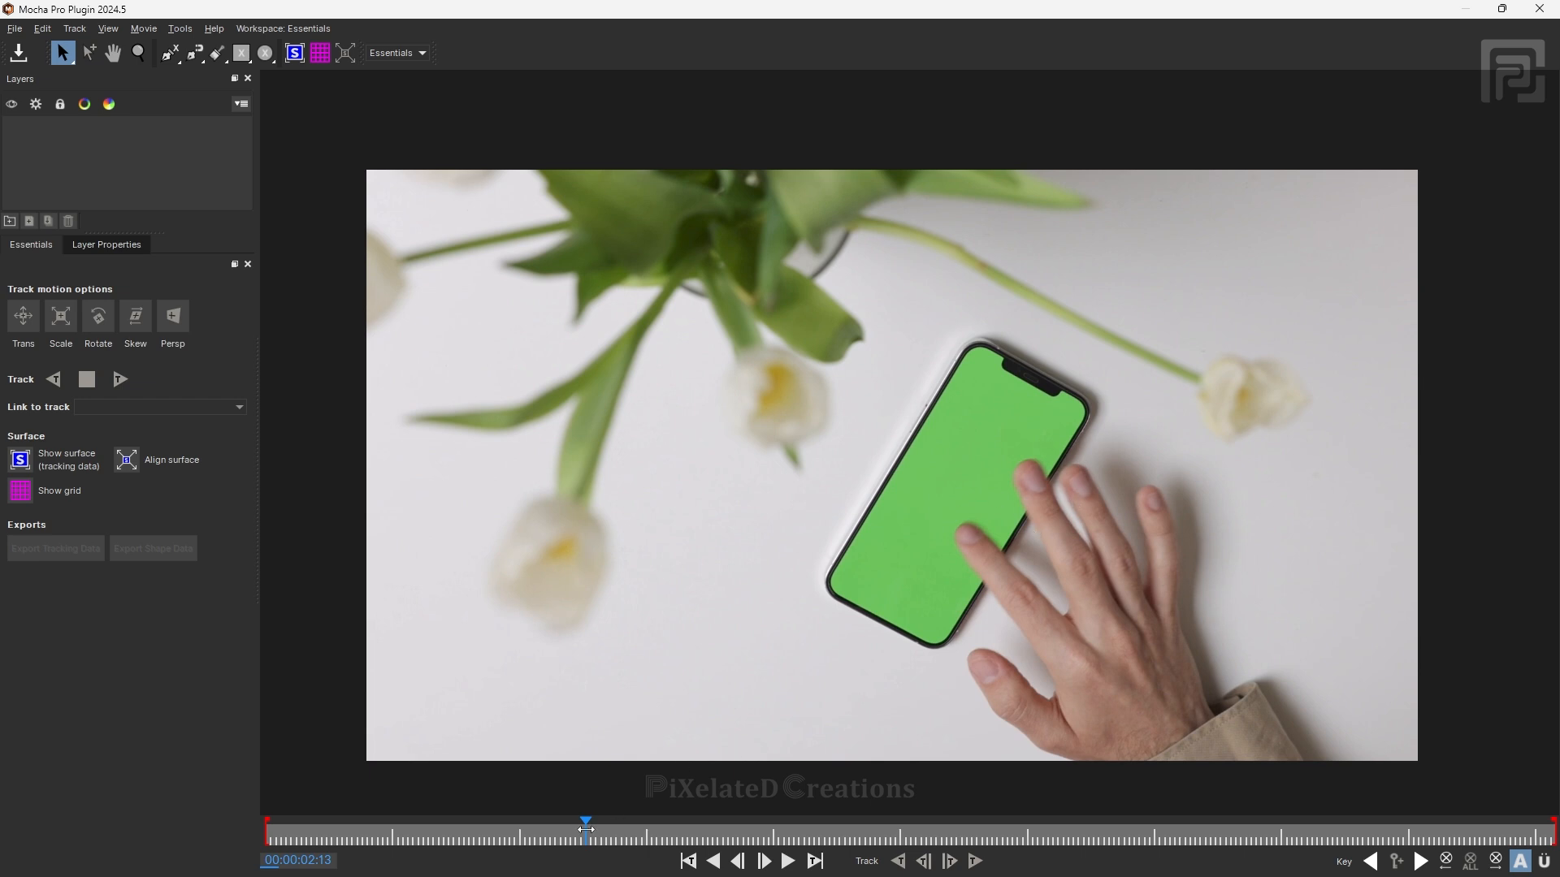
pyautogui.moveTo(584, 829); pyautogui.dragTo(474, 831)
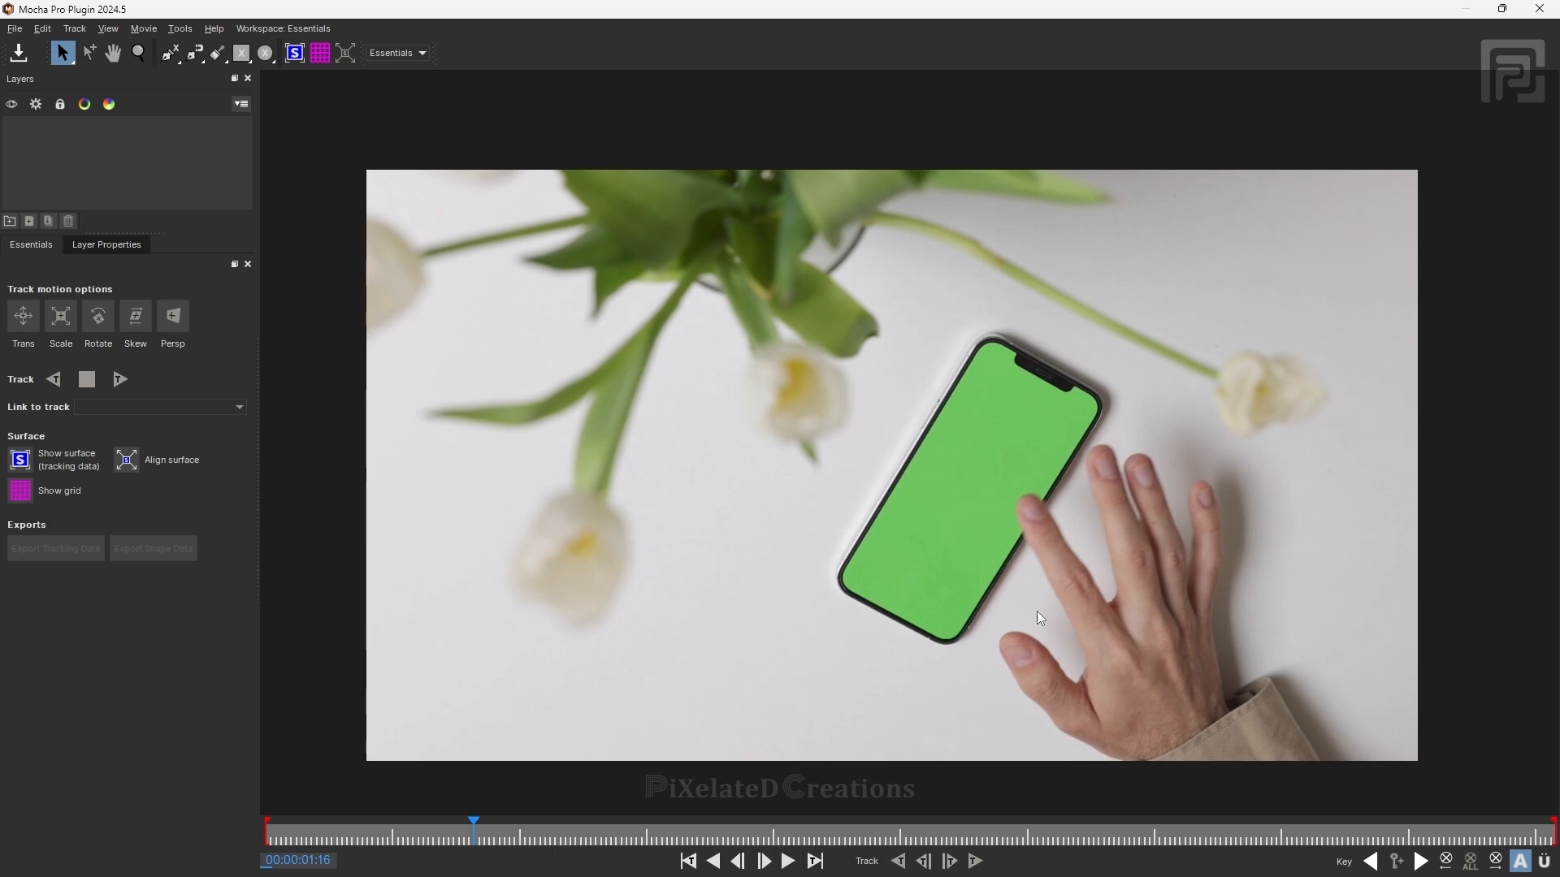
pyautogui.click(453, 838)
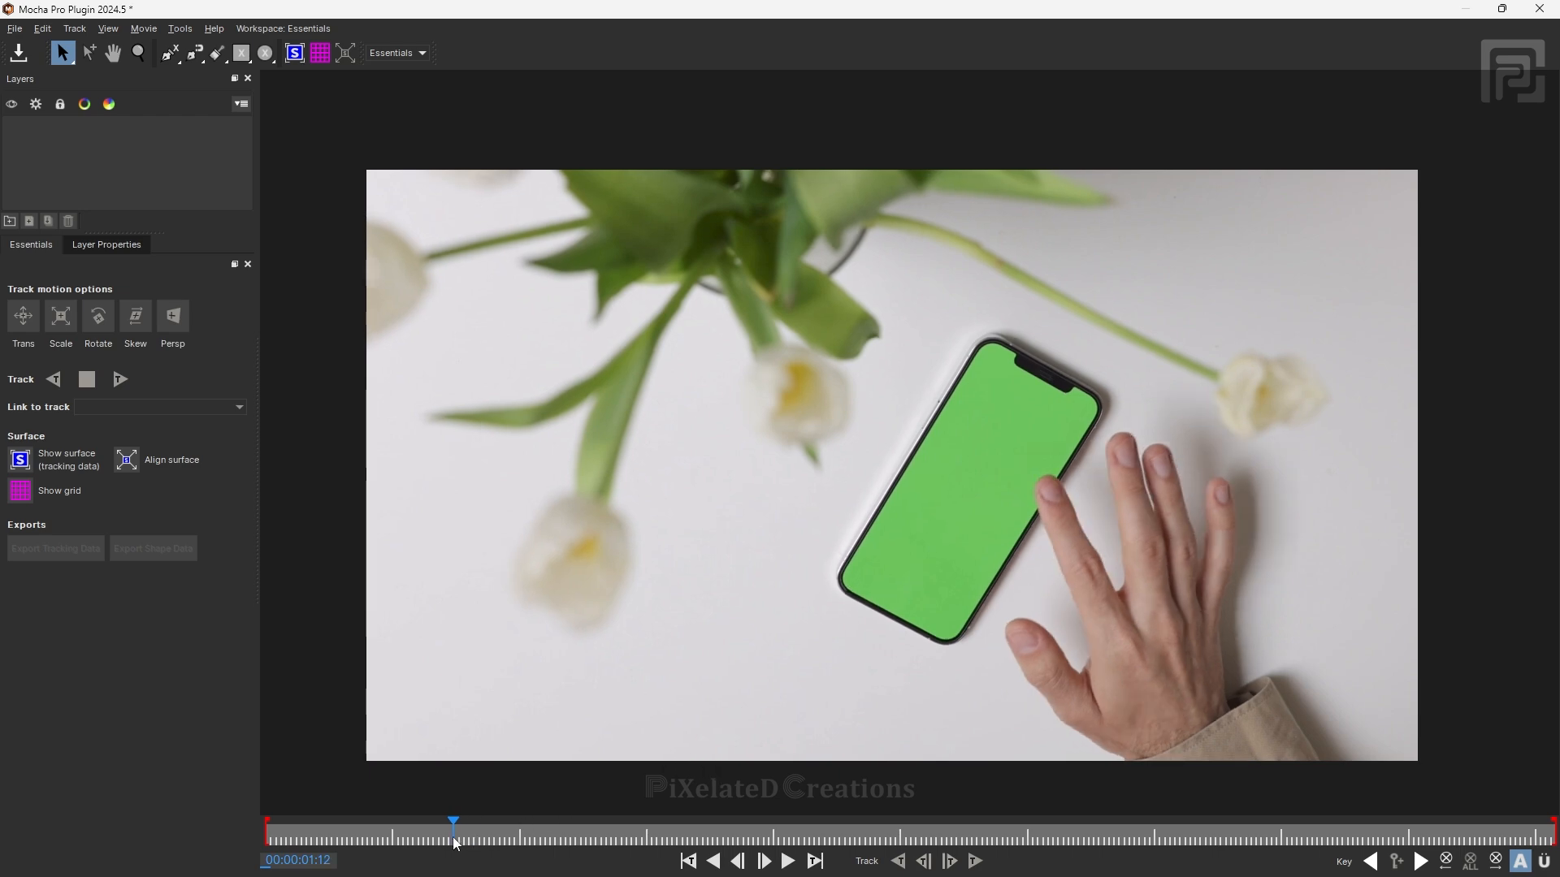
pyautogui.moveTo(451, 834); pyautogui.dragTo(267, 834)
# - Draw a closed four-point X-Spline around the outer edge of the phone on the first frame
pyautogui.rightClick(162, 57)
pyautogui.click(169, 55)
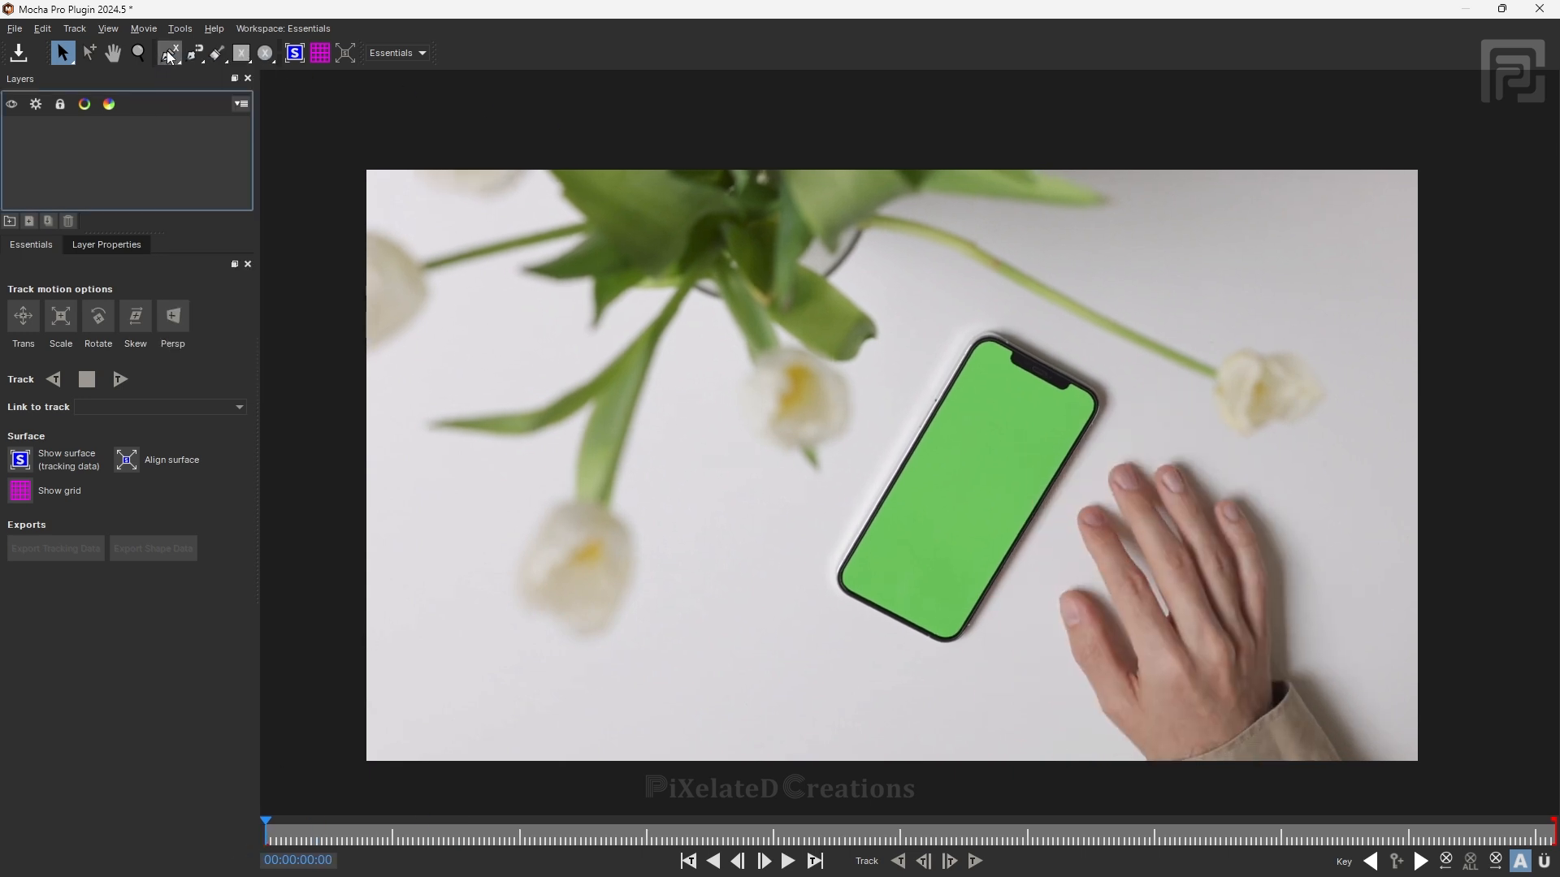
pyautogui.click(169, 55)
pyautogui.click(821, 579)
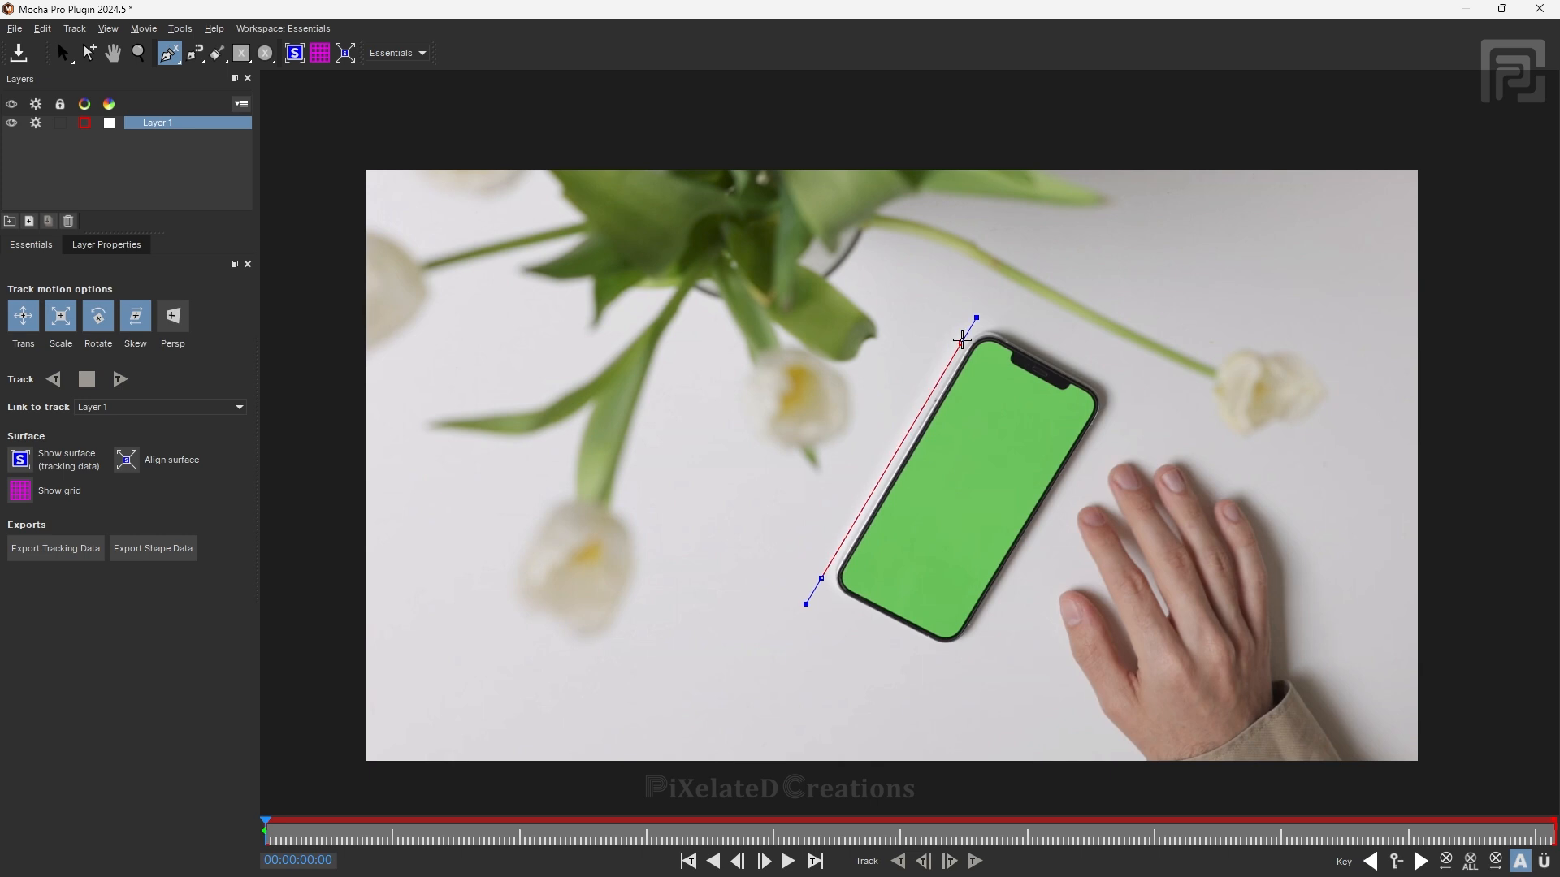
pyautogui.click(982, 313)
pyautogui.click(1129, 392)
pyautogui.click(961, 668)
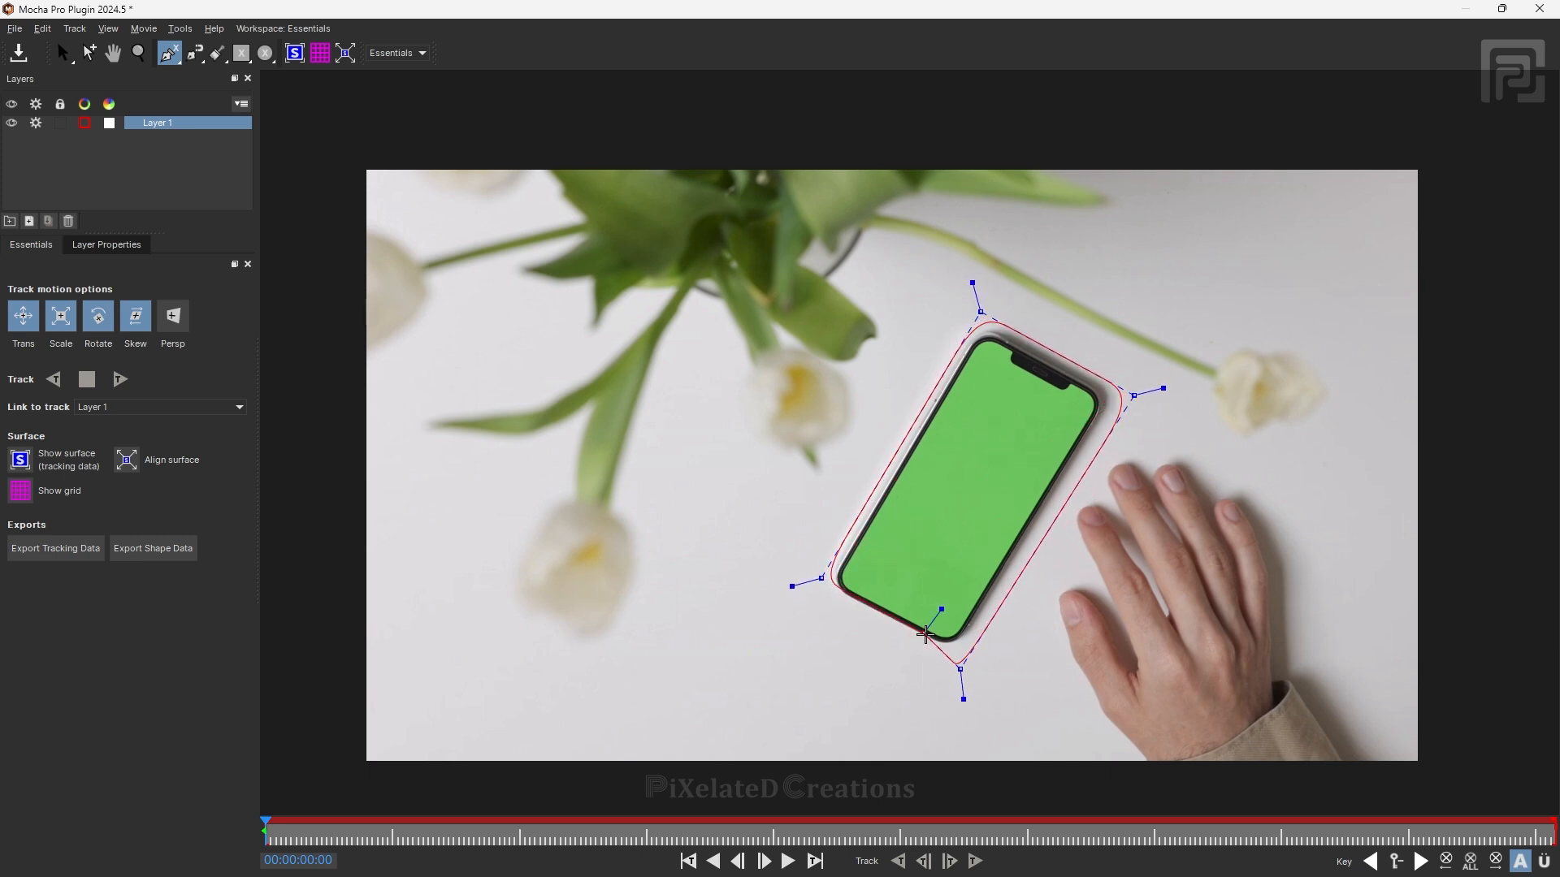
pyautogui.rightClick(924, 624)
# - Adjust the four corner points of Layer 1's spline so it encloses the phone with a narrow, even margin
pyautogui.moveTo(821, 578); pyautogui.dragTo(805, 584)
pyautogui.click(981, 313)
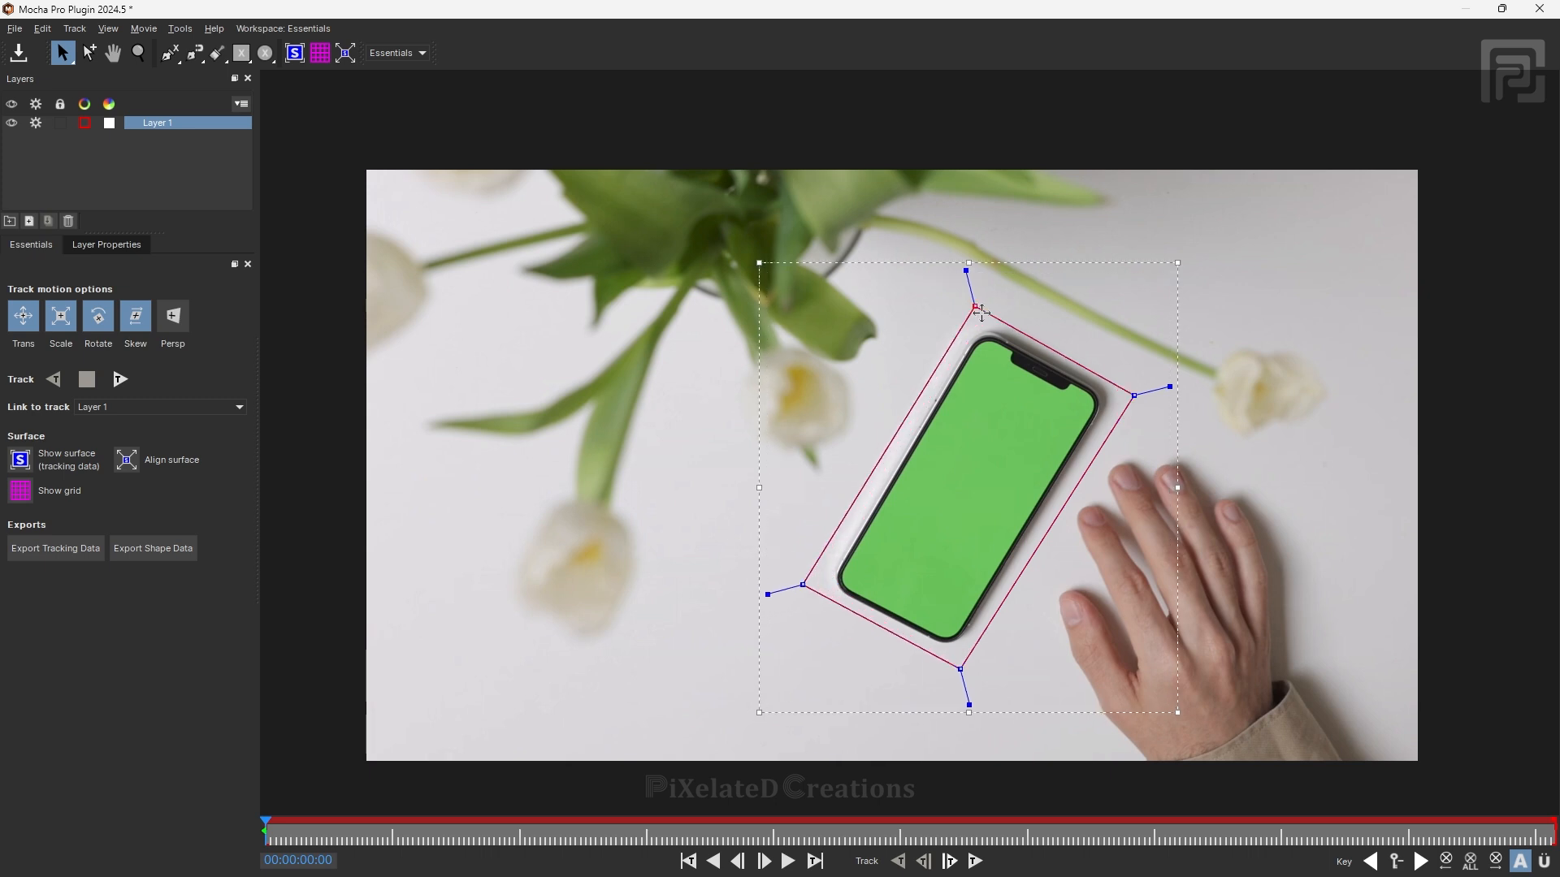
pyautogui.moveTo(975, 307); pyautogui.dragTo(982, 315)
pyautogui.moveTo(803, 585); pyautogui.dragTo(816, 589)
pyautogui.moveTo(960, 669); pyautogui.dragTo(958, 661)
pyautogui.moveTo(1133, 396); pyautogui.dragTo(1122, 394)
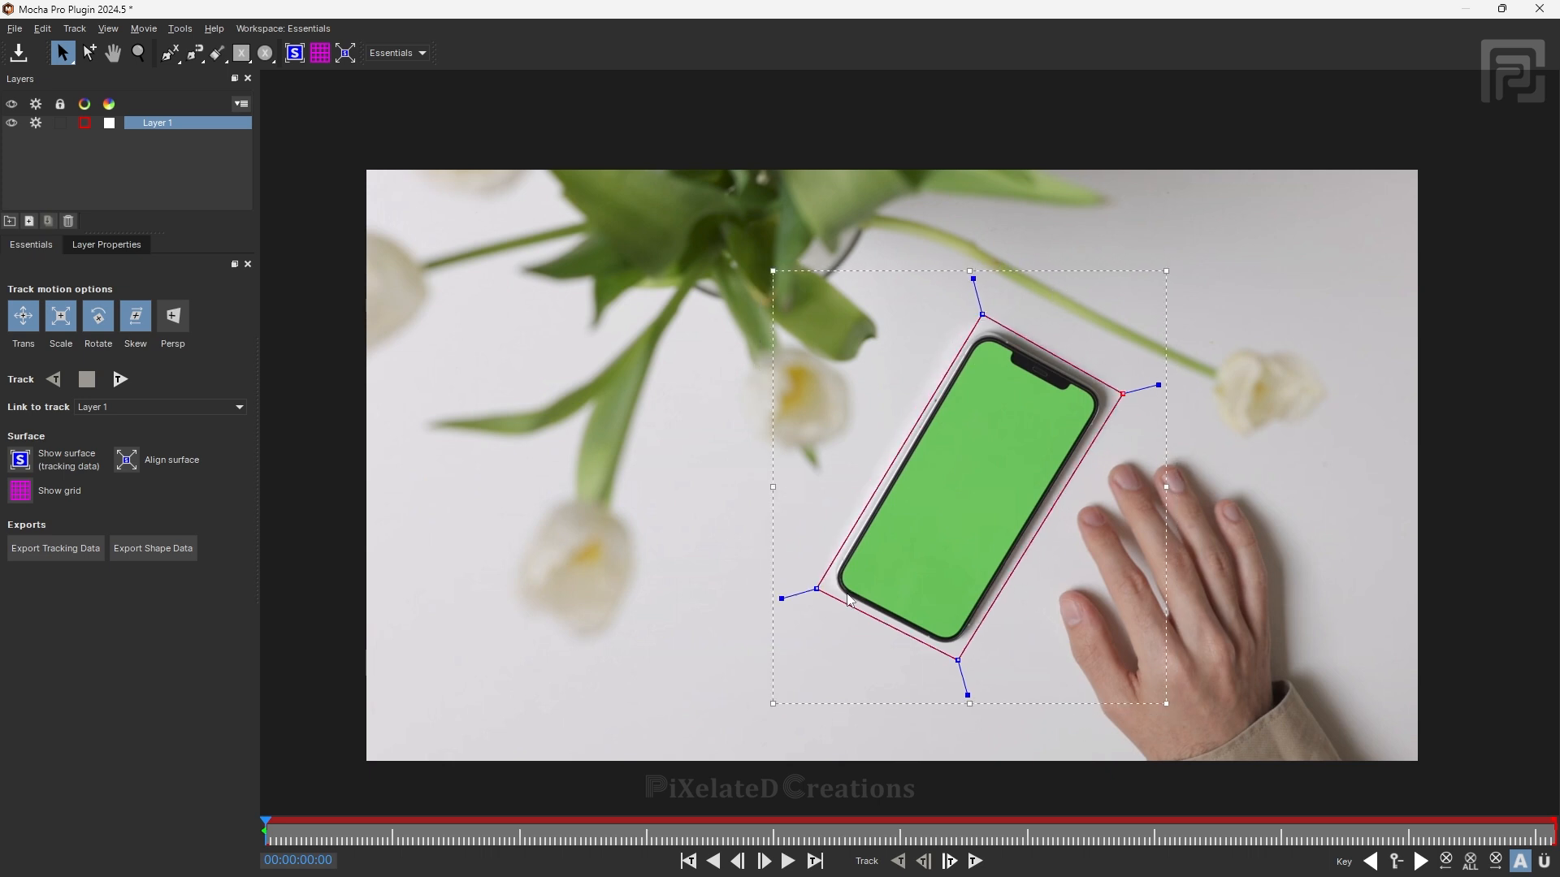
# - Track Layer 1 forward to the end of the clip and scrub back to the first frame to review the track
pyautogui.click(976, 863)
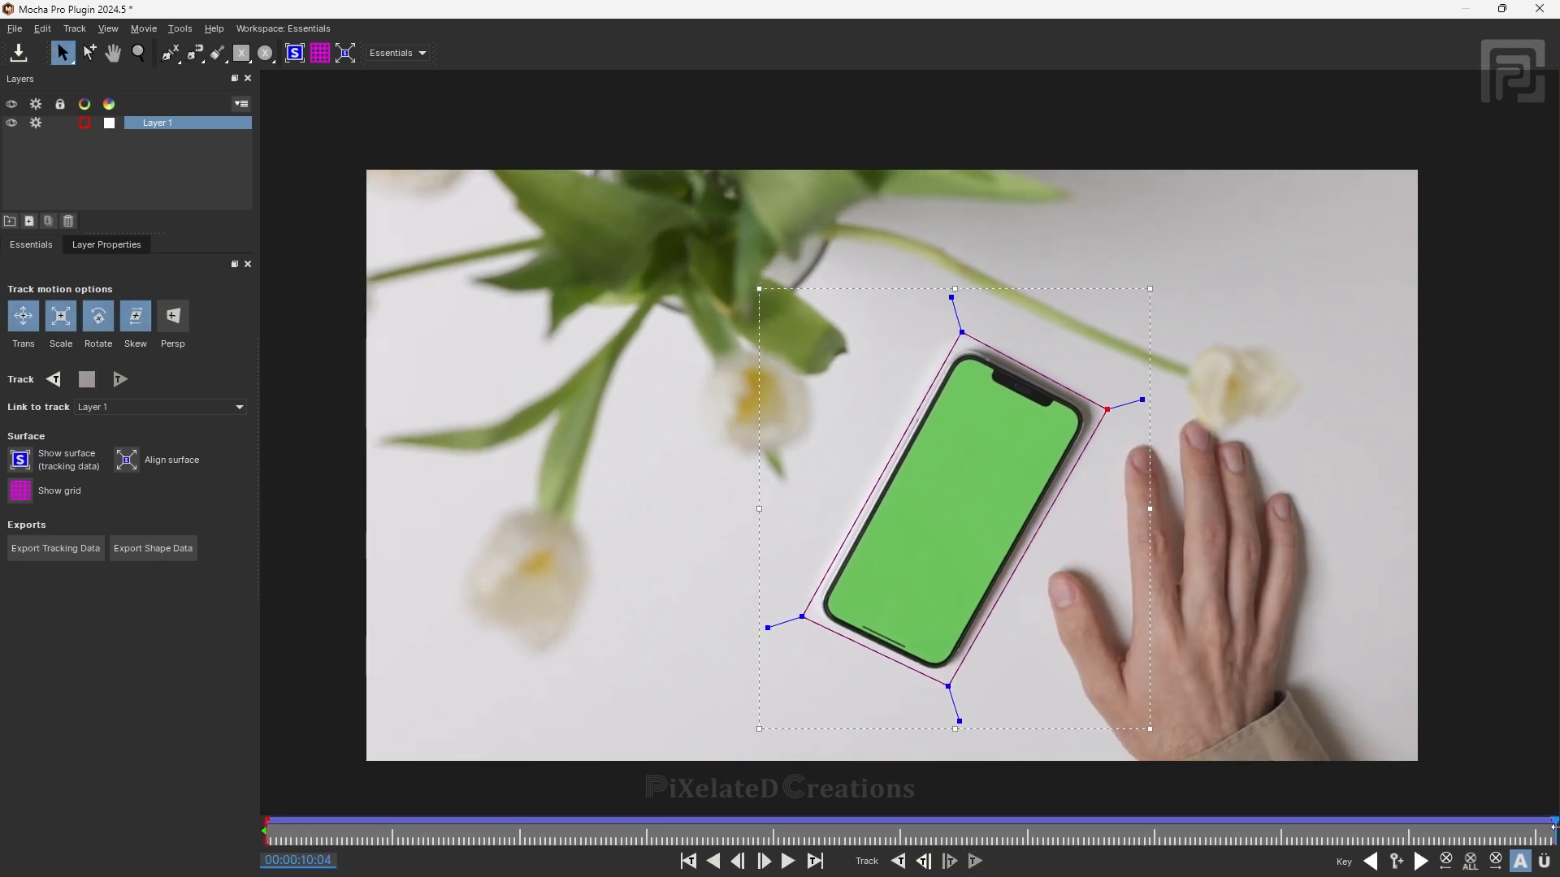
pyautogui.moveTo(1555, 827); pyautogui.dragTo(1371, 847)
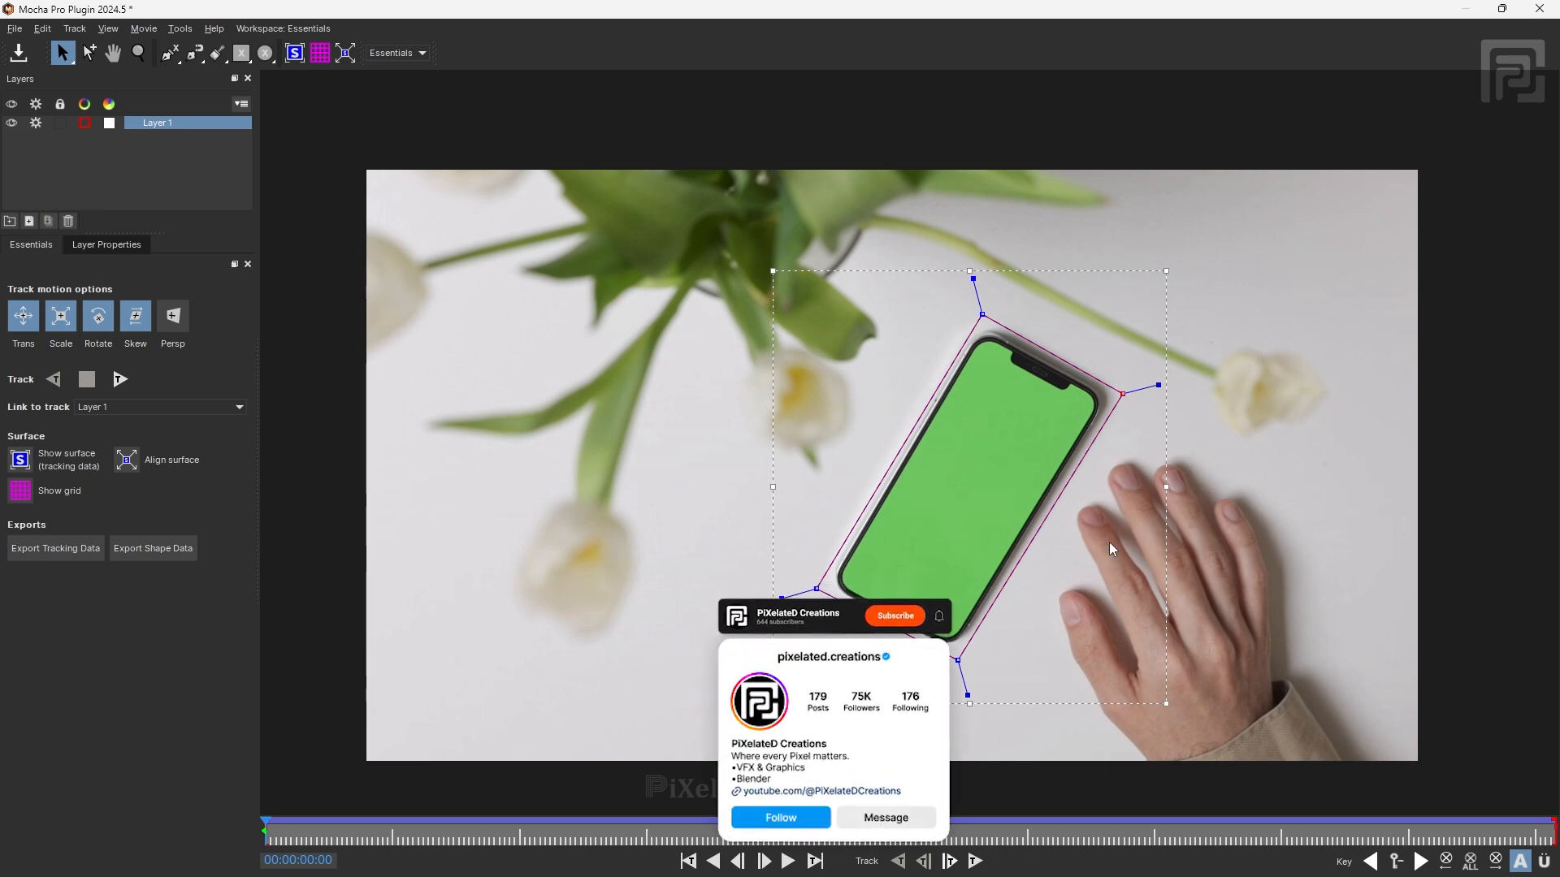
# - Show the tracking surface and align its four corners to the corners of the phone on the first frame
pyautogui.click(295, 53)
pyautogui.scroll(2, 1083, 436)
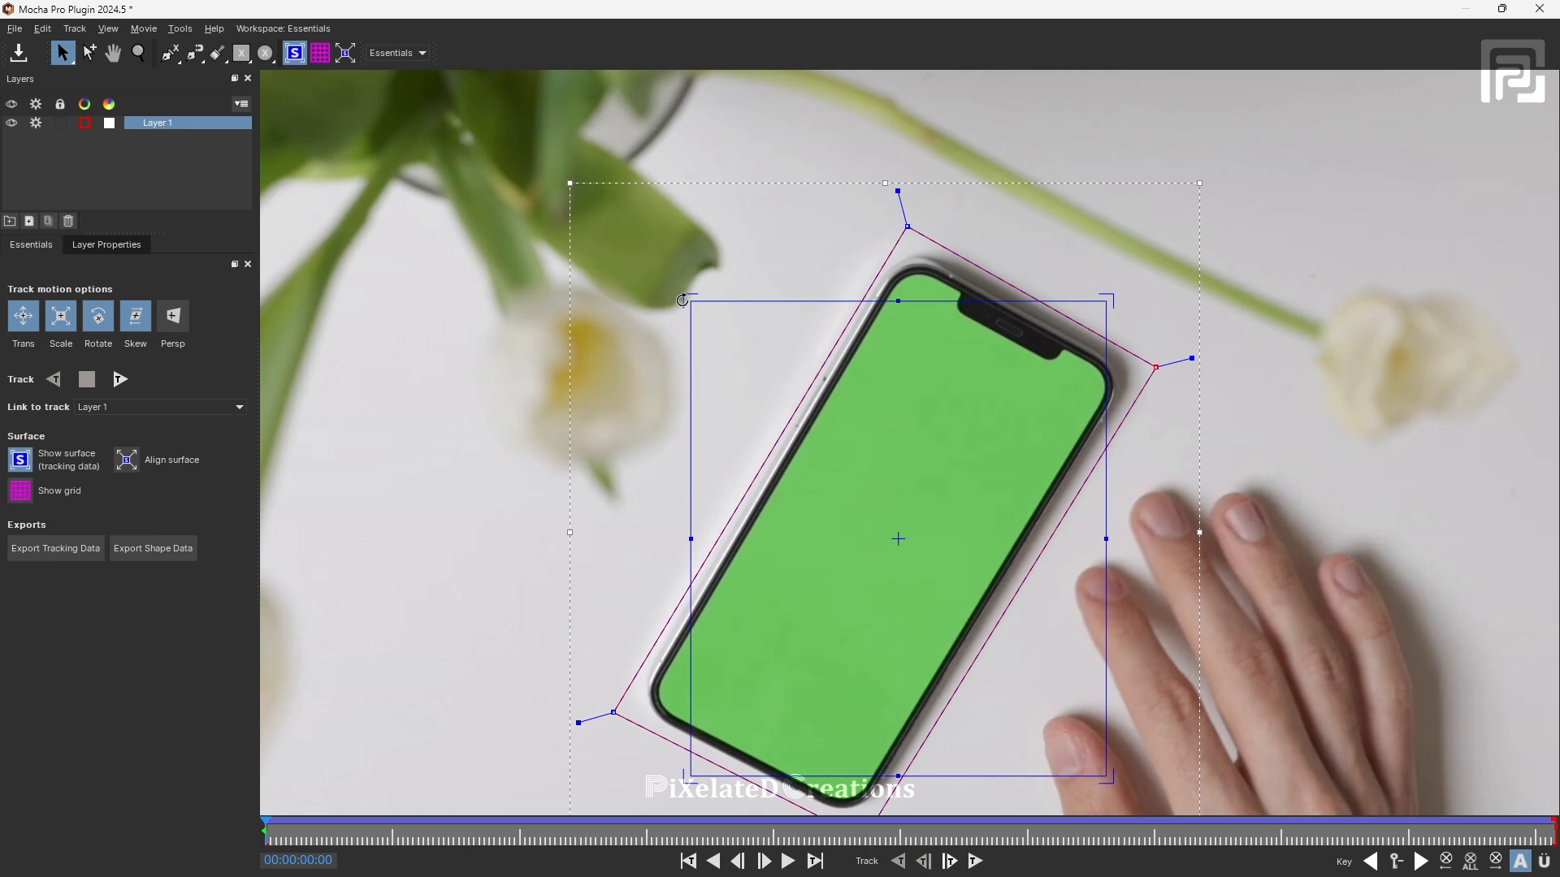
pyautogui.moveTo(691, 301); pyautogui.dragTo(904, 261)
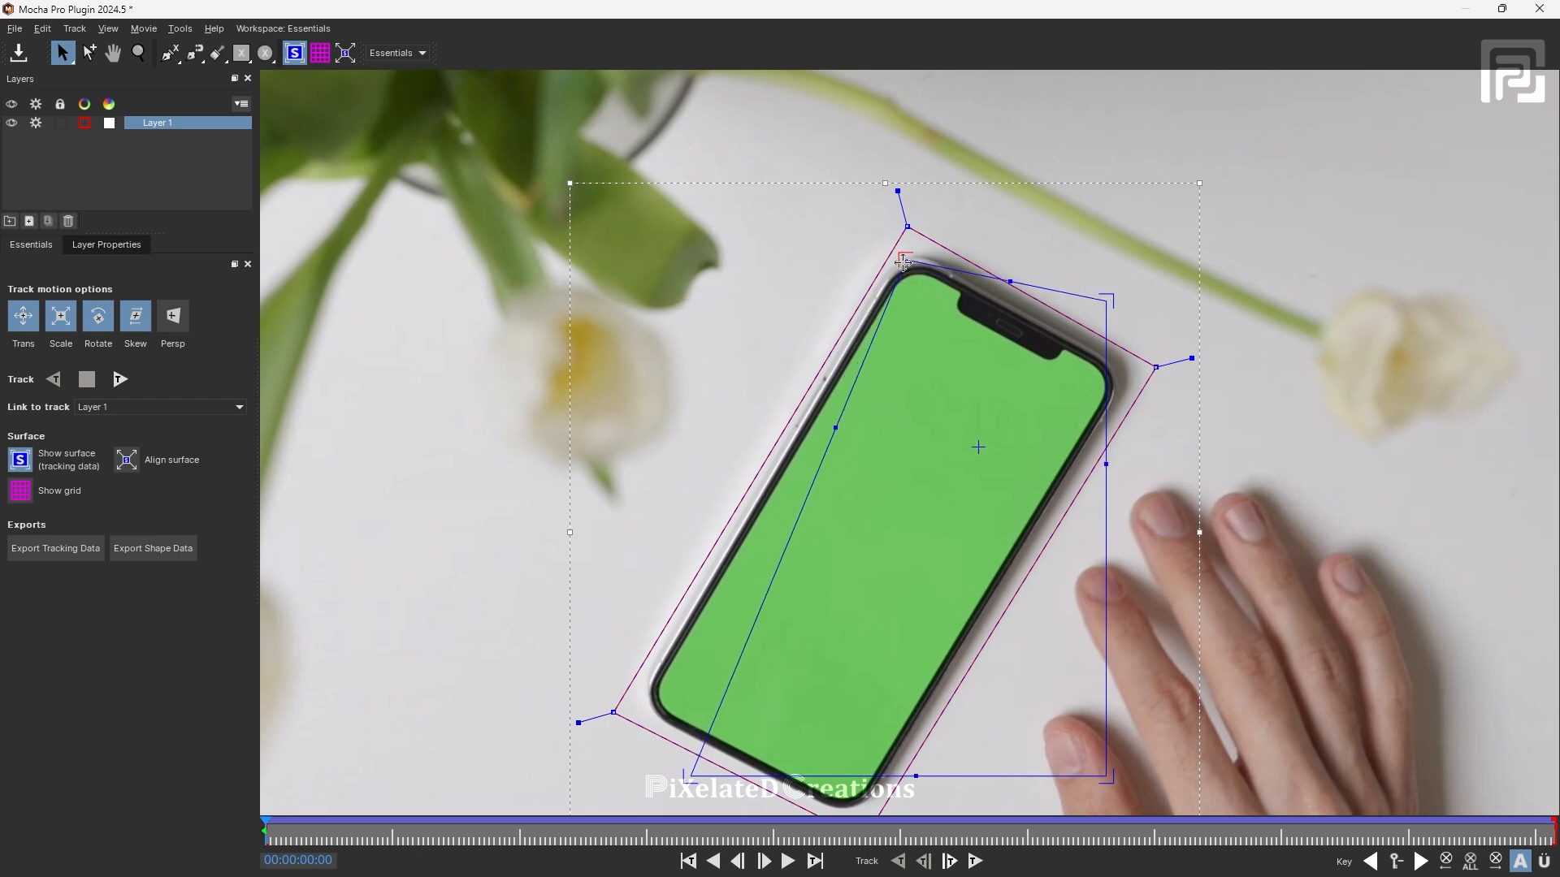
pyautogui.moveTo(1106, 301); pyautogui.dragTo(1112, 374)
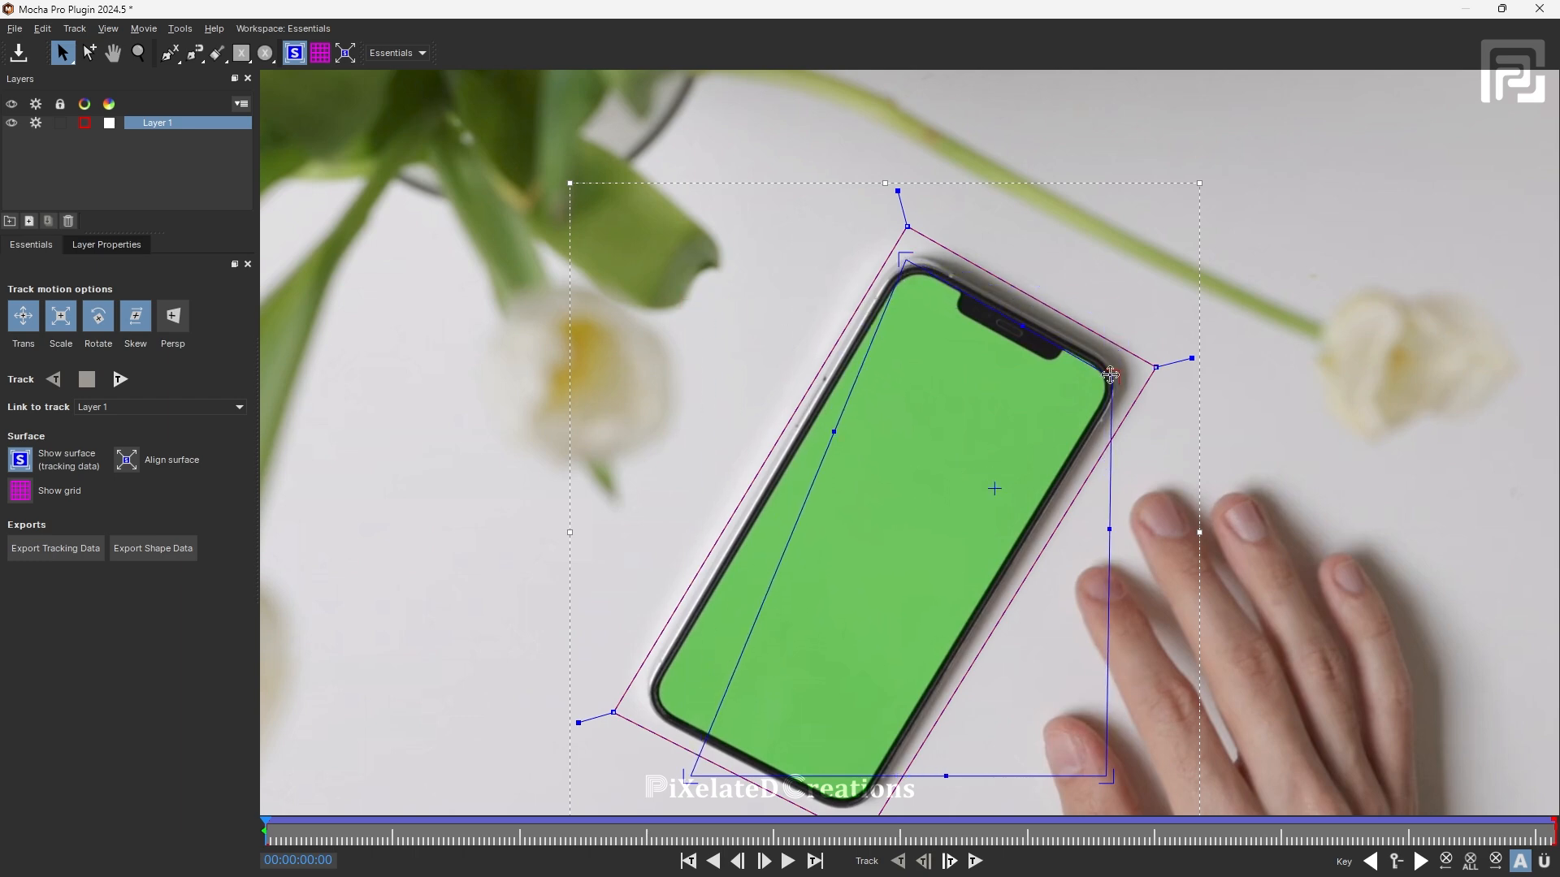
pyautogui.scroll(5, 920, 299)
pyautogui.scroll(-4, 900, 253)
pyautogui.press('x')
pyautogui.moveTo(882, 511); pyautogui.dragTo(912, 299)
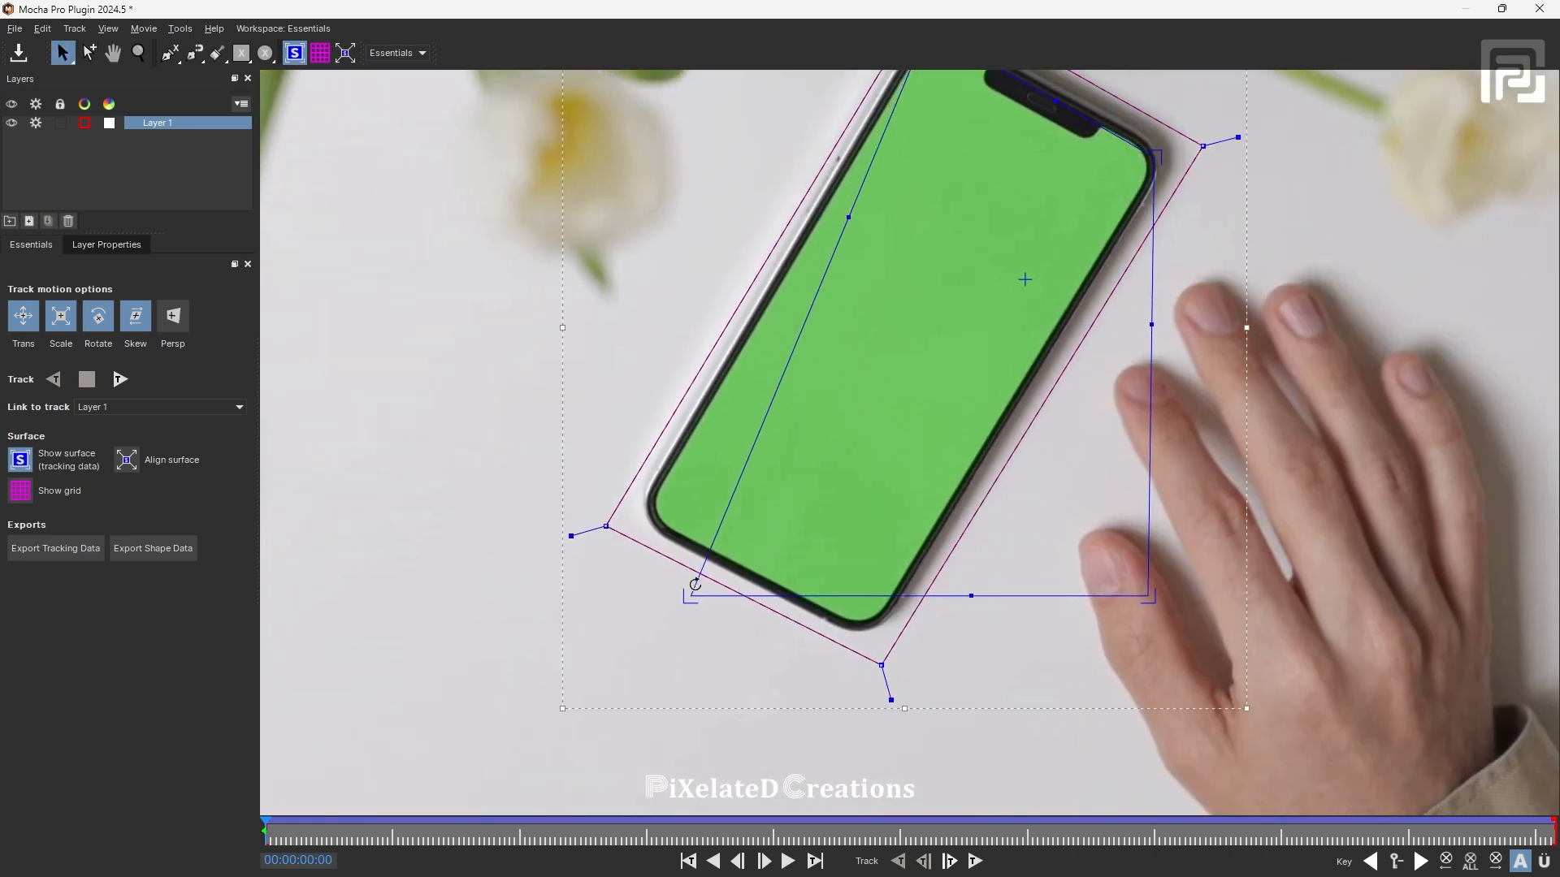
pyautogui.moveTo(686, 596); pyautogui.dragTo(641, 520)
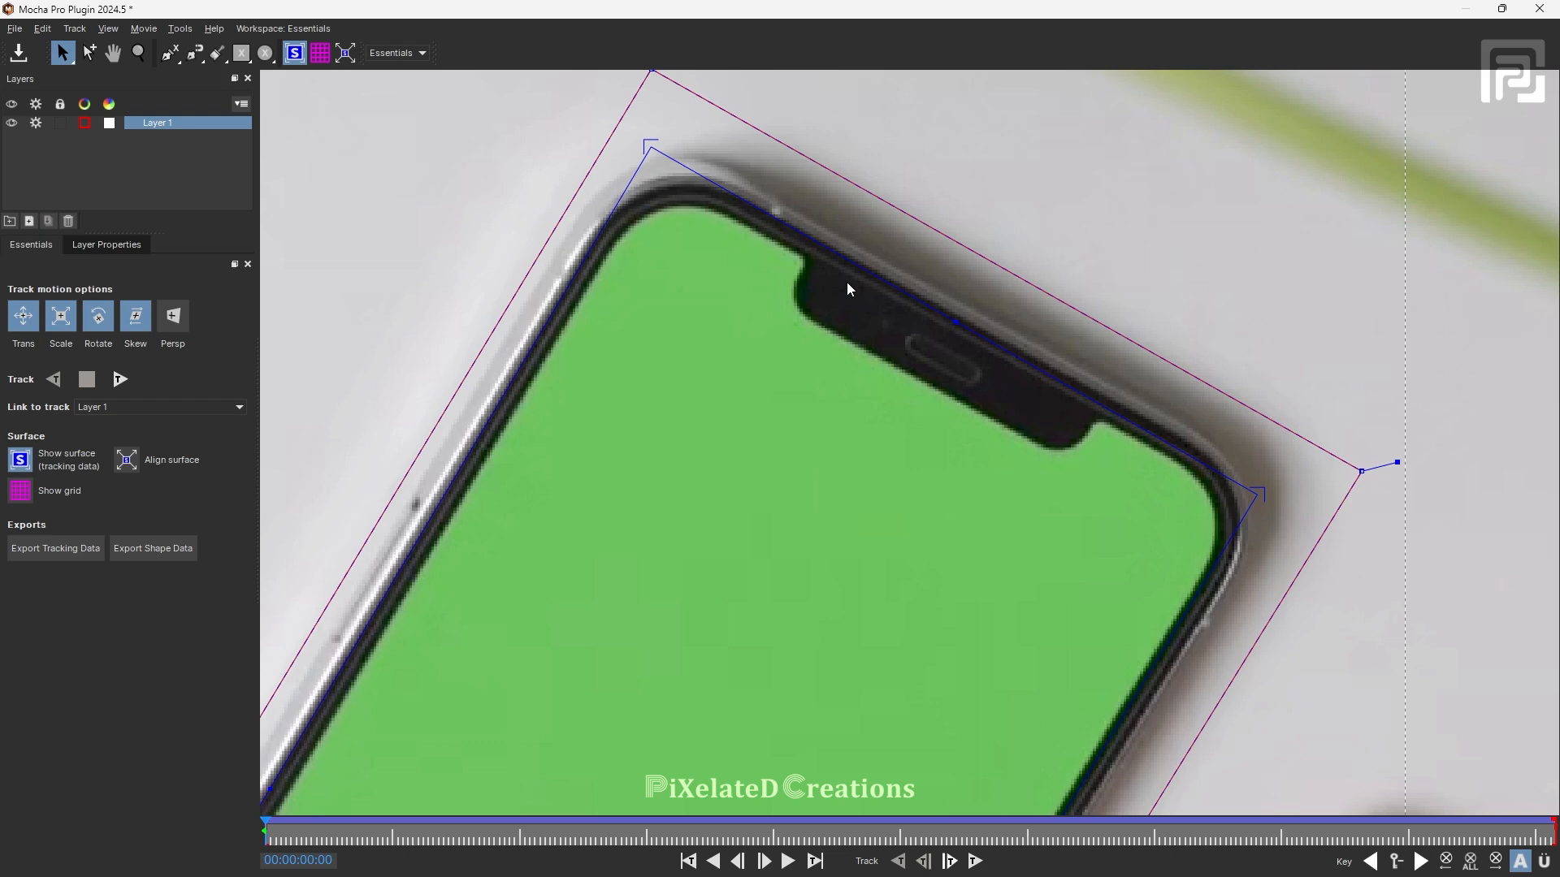
pyautogui.scroll(-6, 944, 374)
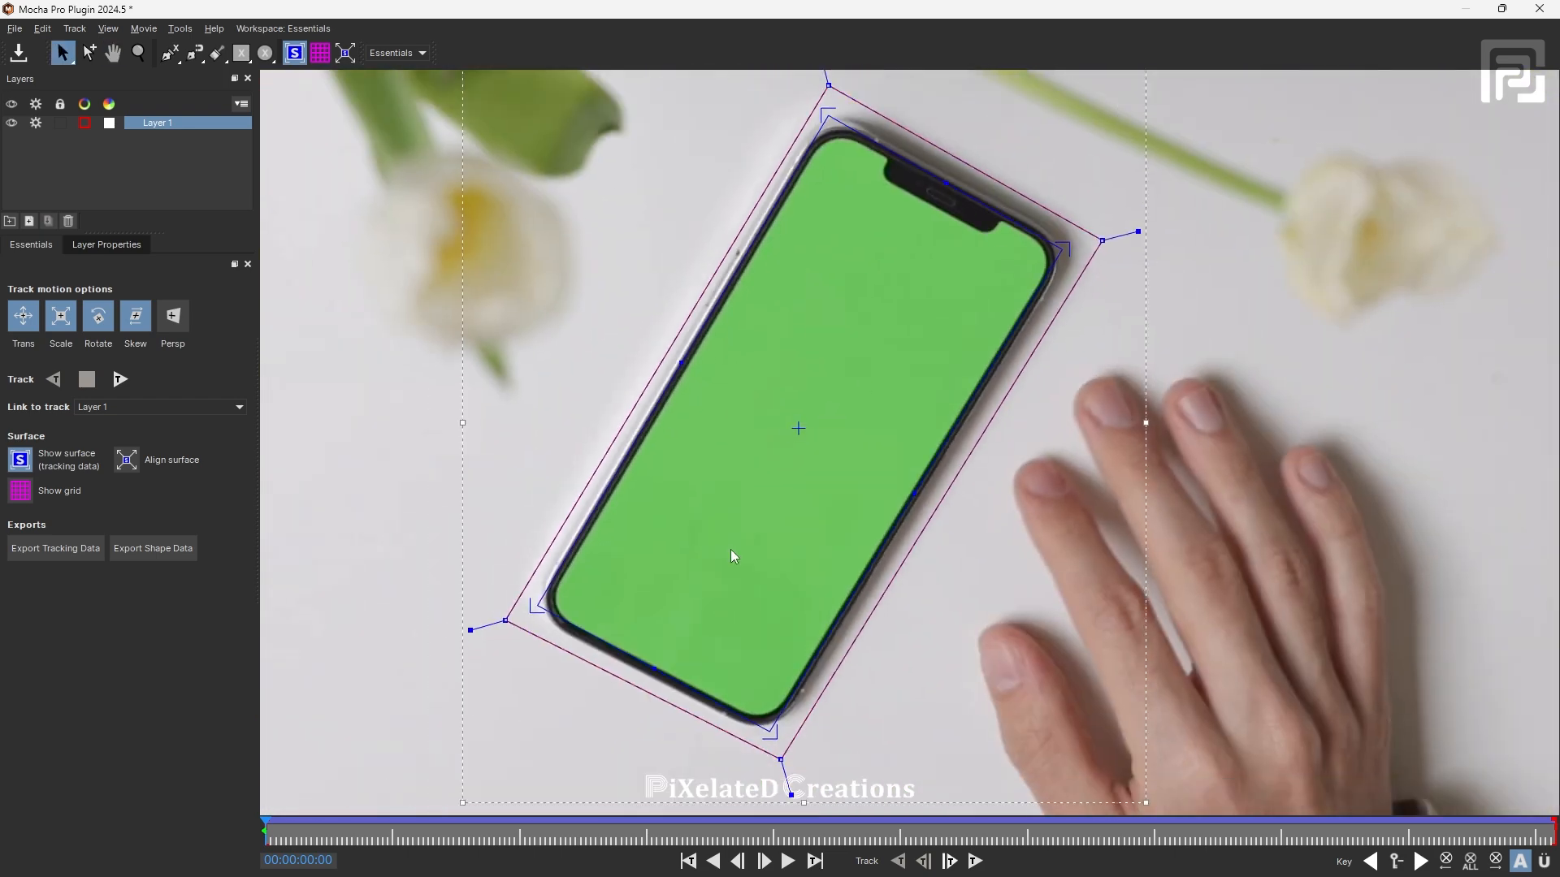
# - Rename Layer 1 as screen 1 t
pyautogui.doubleClick(160, 123)
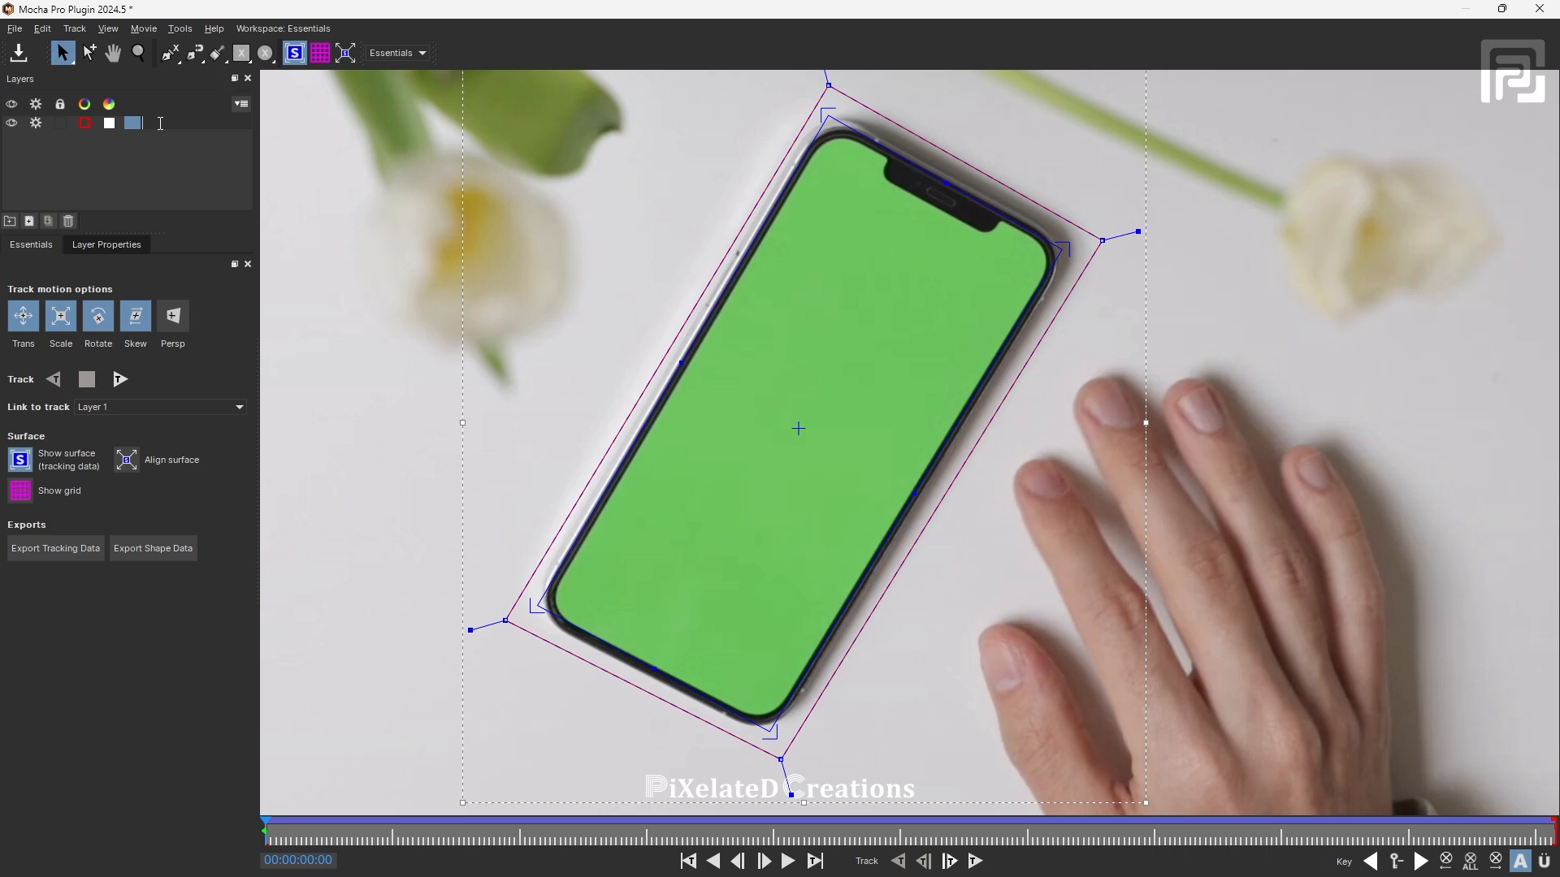
pyautogui.write('t')
pyautogui.press('Return')
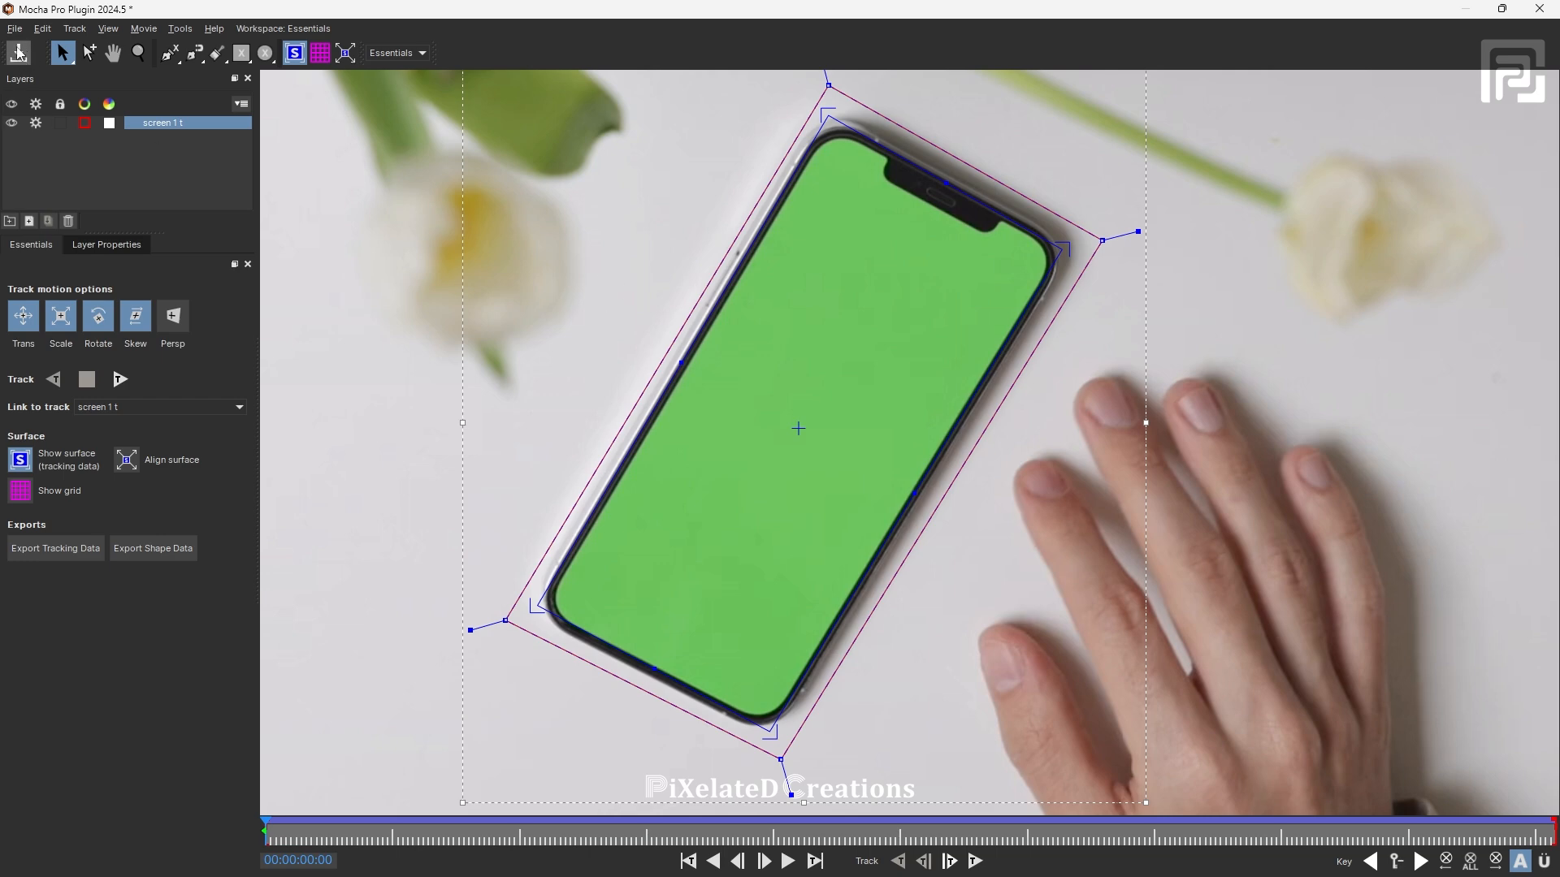
# - Close Mocha Pro, saving the project changes, and return to After Effects
pyautogui.click(1537, 9)
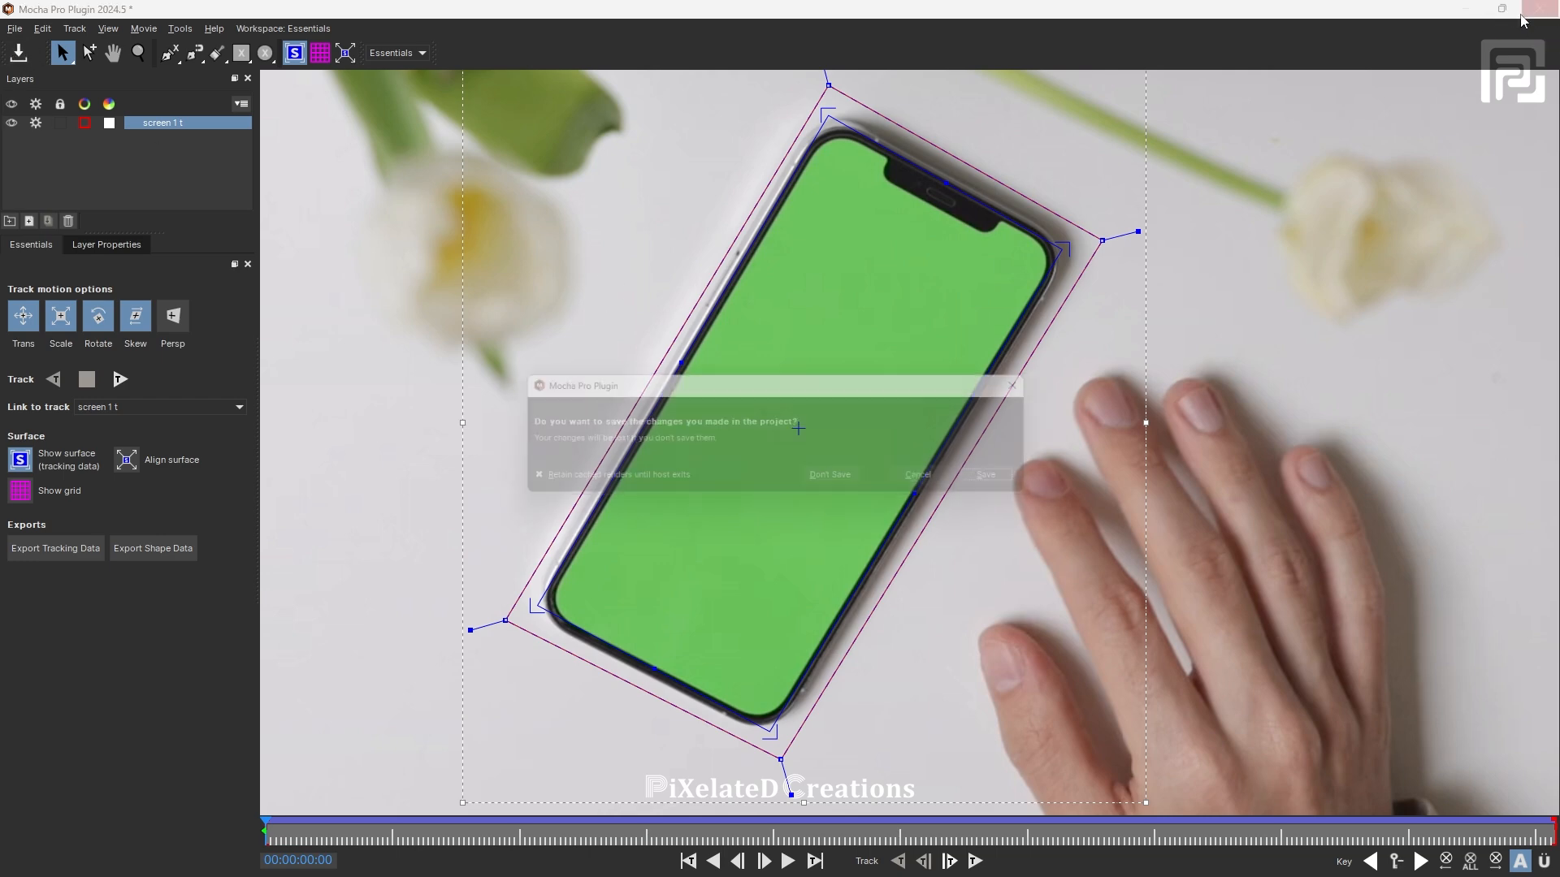
pyautogui.moveTo(786, 381); pyautogui.dragTo(780, 369)
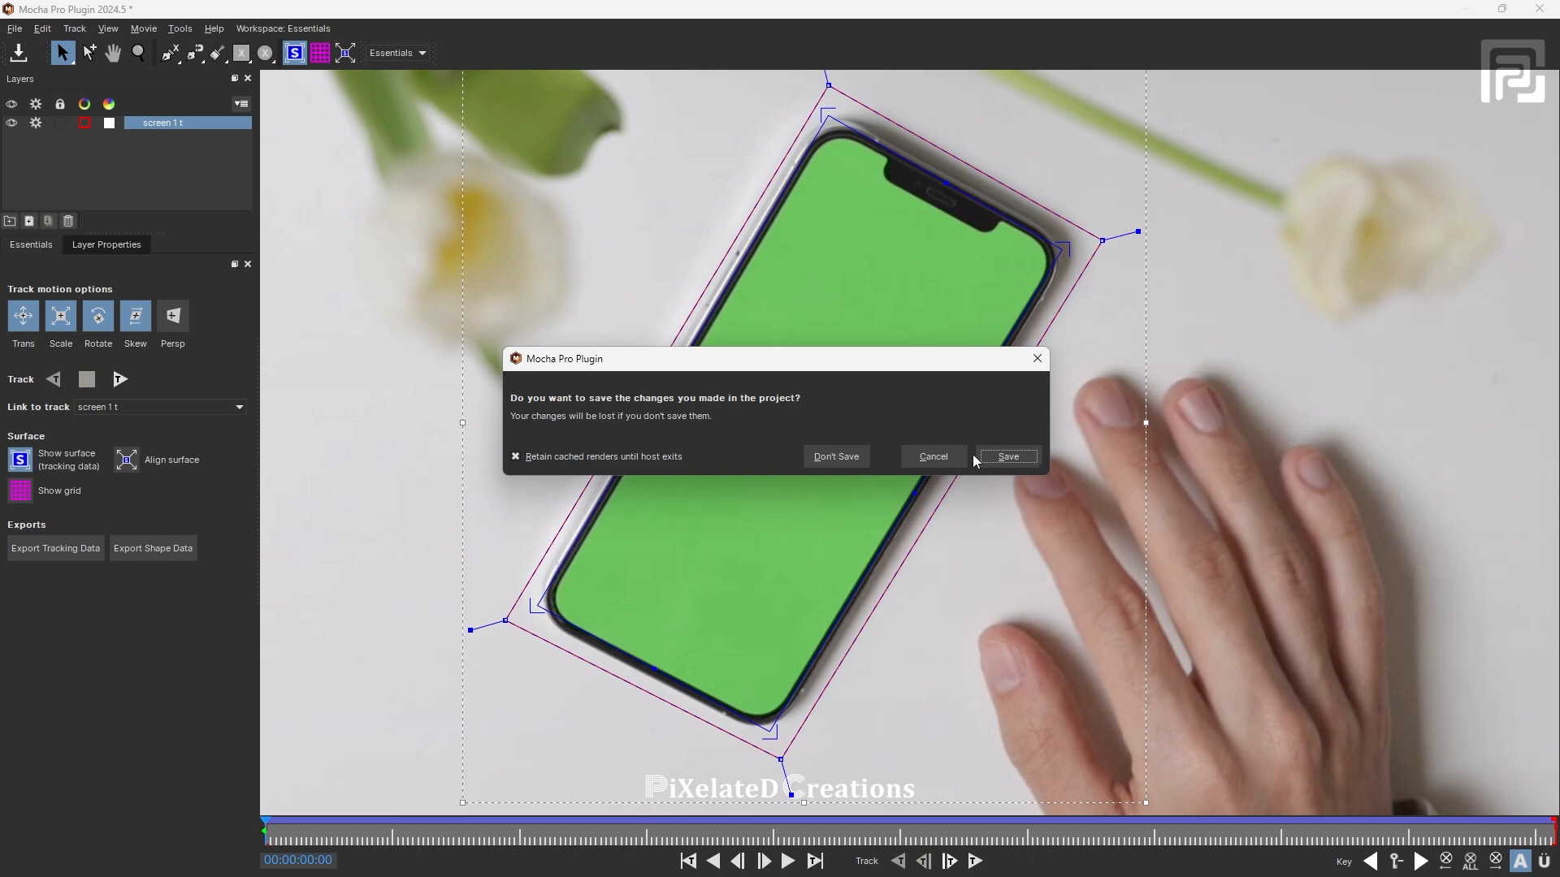
pyautogui.click(1018, 458)
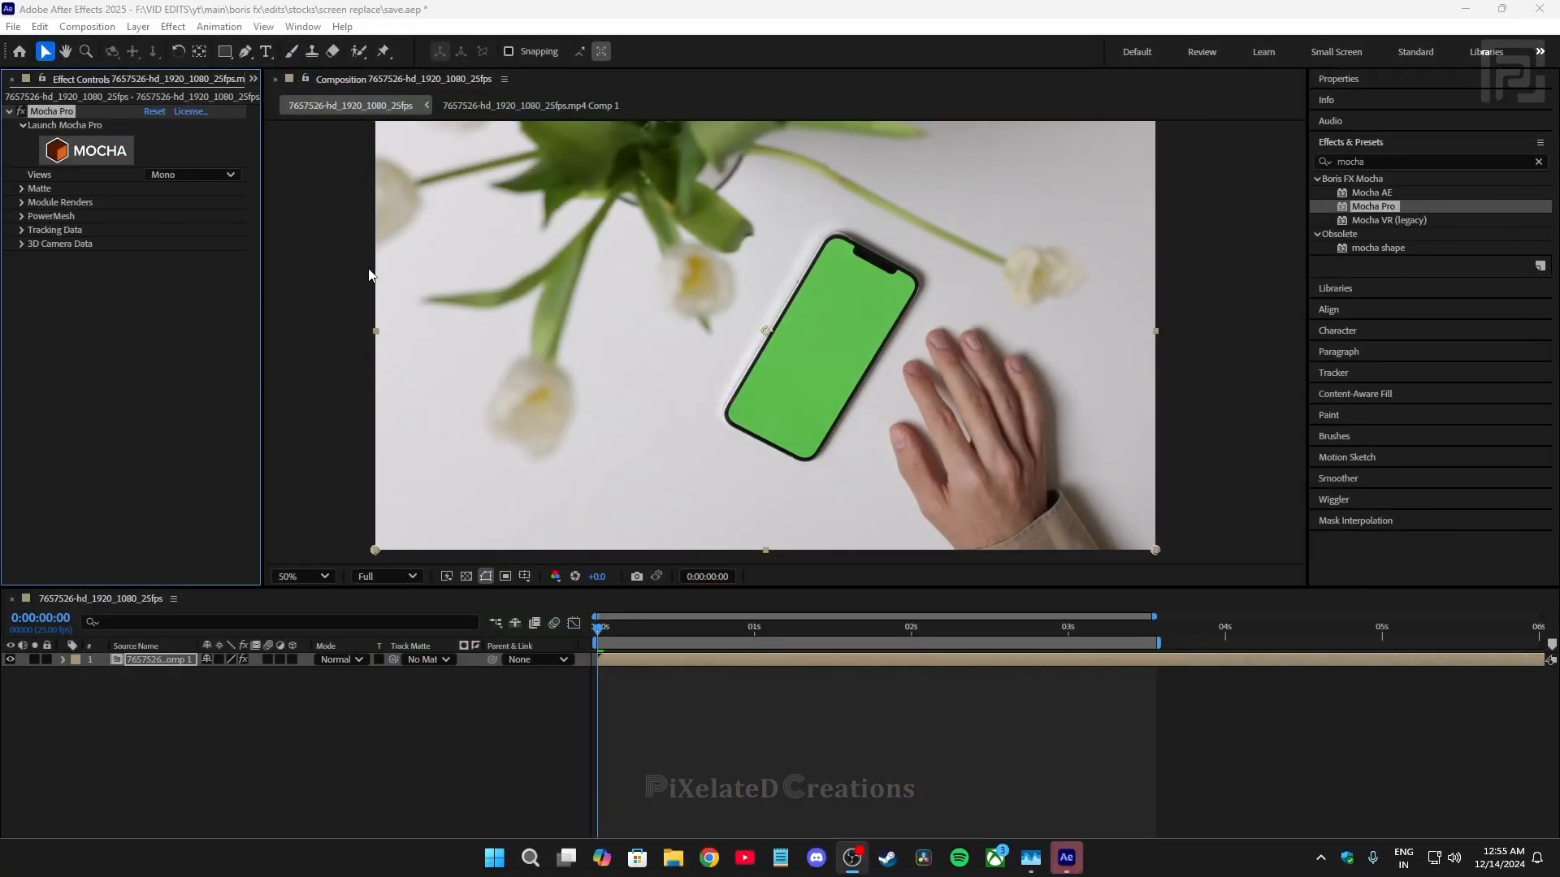
# - Add replaced footage.mp4 above the phone clip in the timeline and compare the two by toggling its visibility
pyautogui.moveTo(72, 285); pyautogui.dragTo(192, 659)
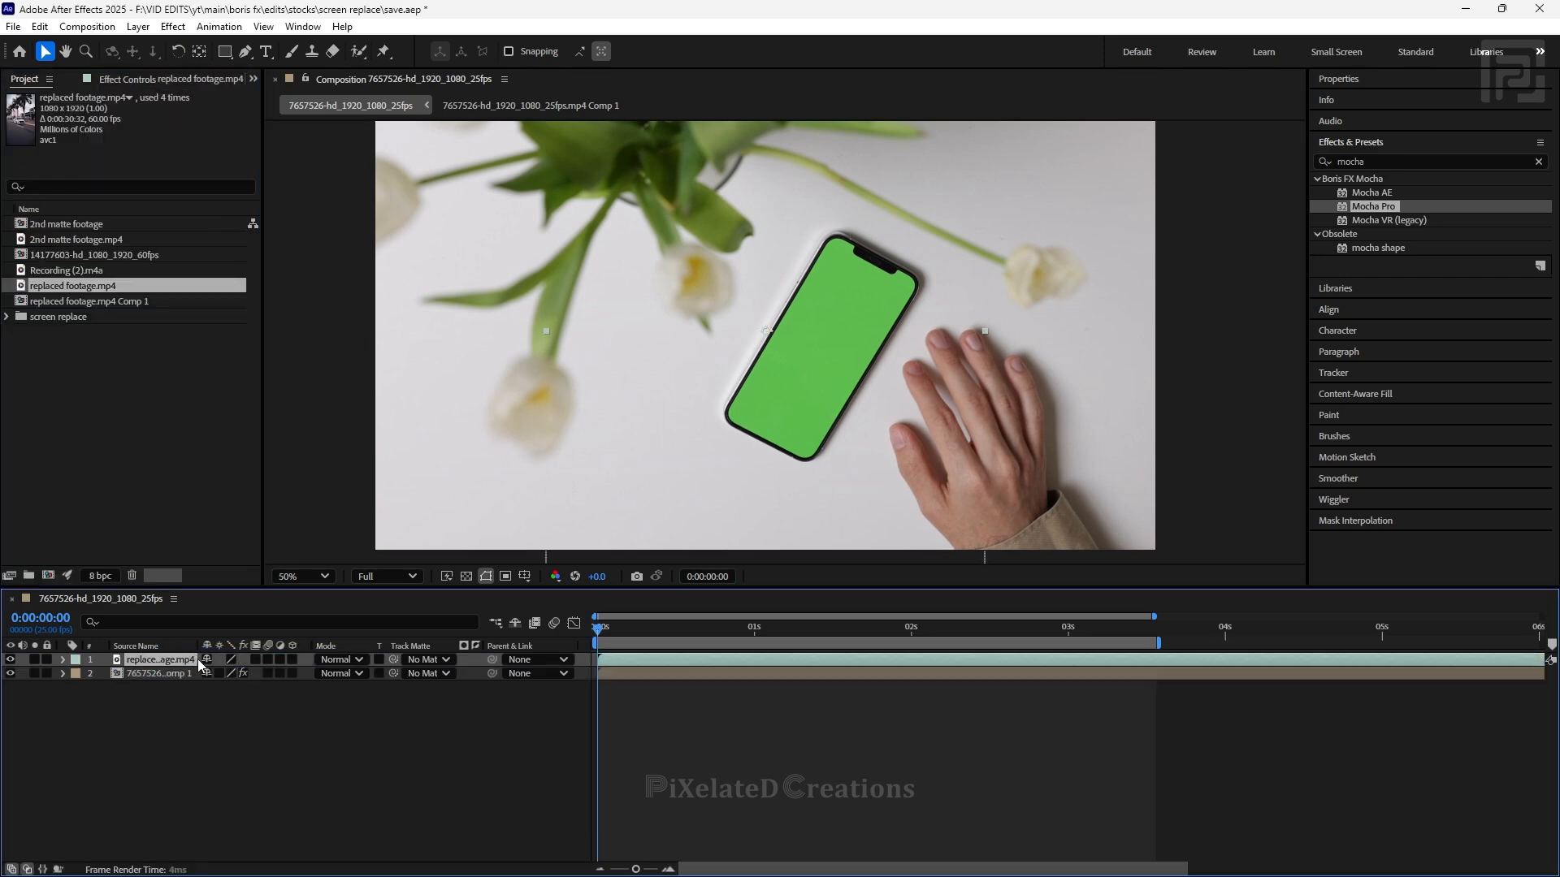
pyautogui.scroll(-2, 804, 342)
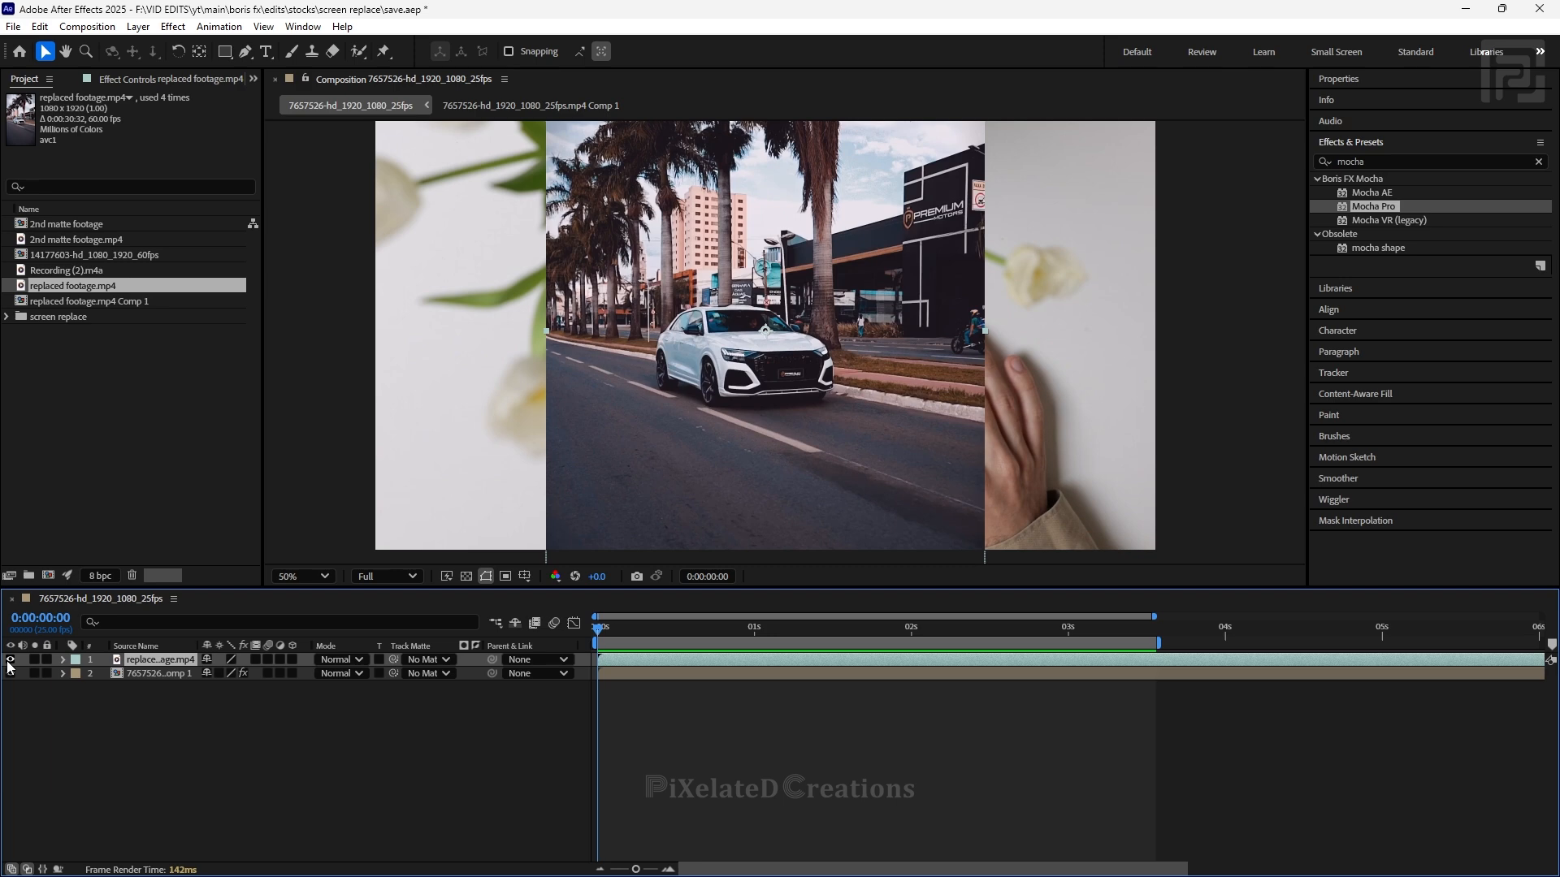
pyautogui.click(10, 661)
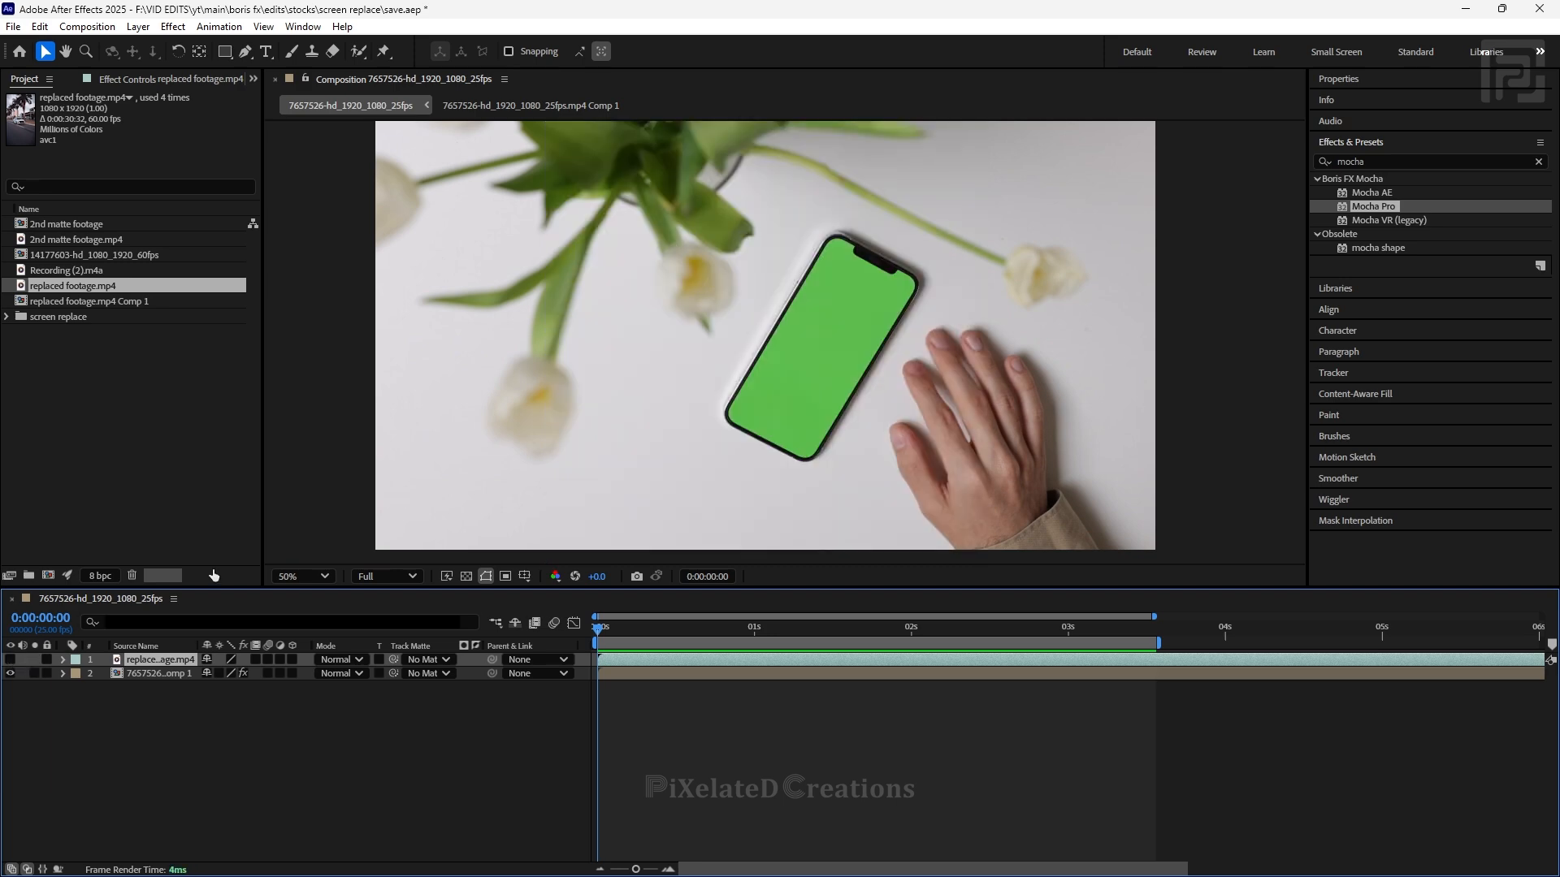
pyautogui.click(10, 660)
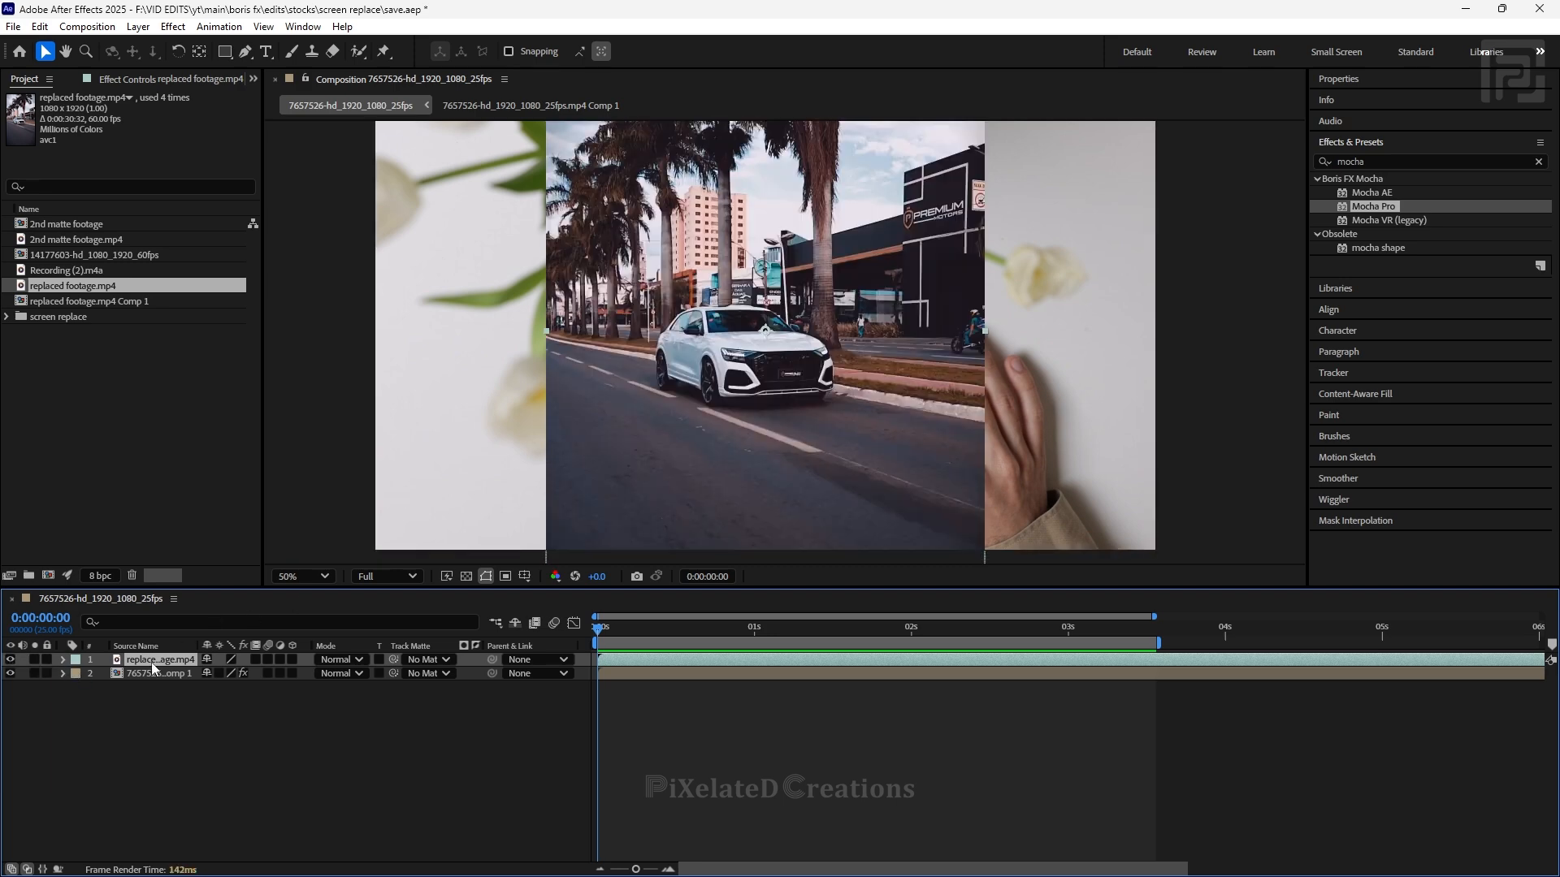
pyautogui.scroll(-2, 748, 375)
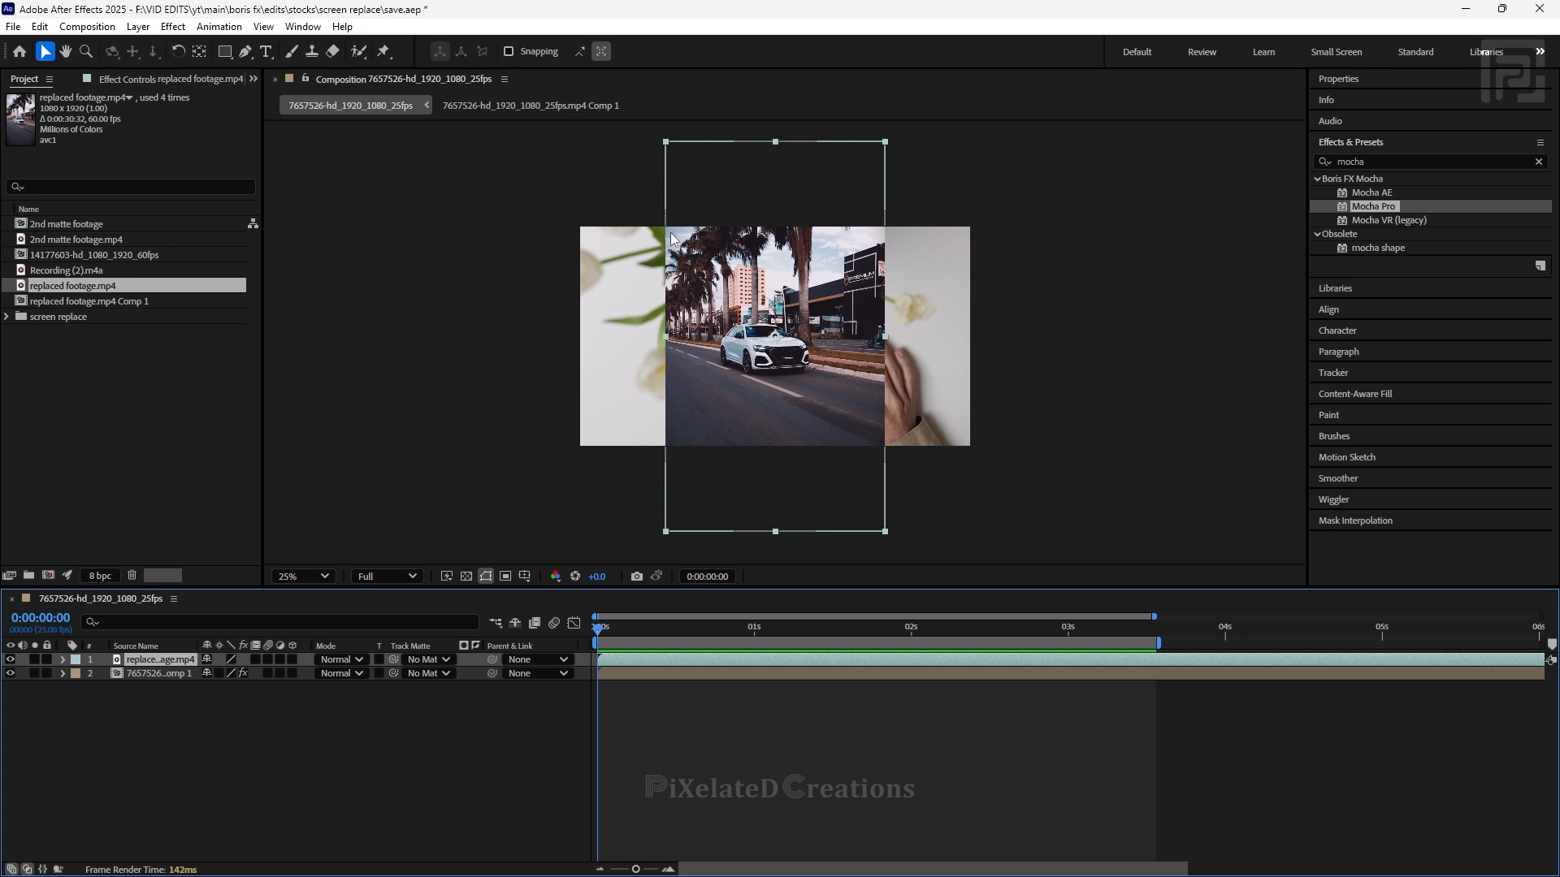
# - Examine the size, frame rate and duration in the main composition's settings
pyautogui.click(146, 675)
pyautogui.click(99, 28)
pyautogui.click(124, 72)
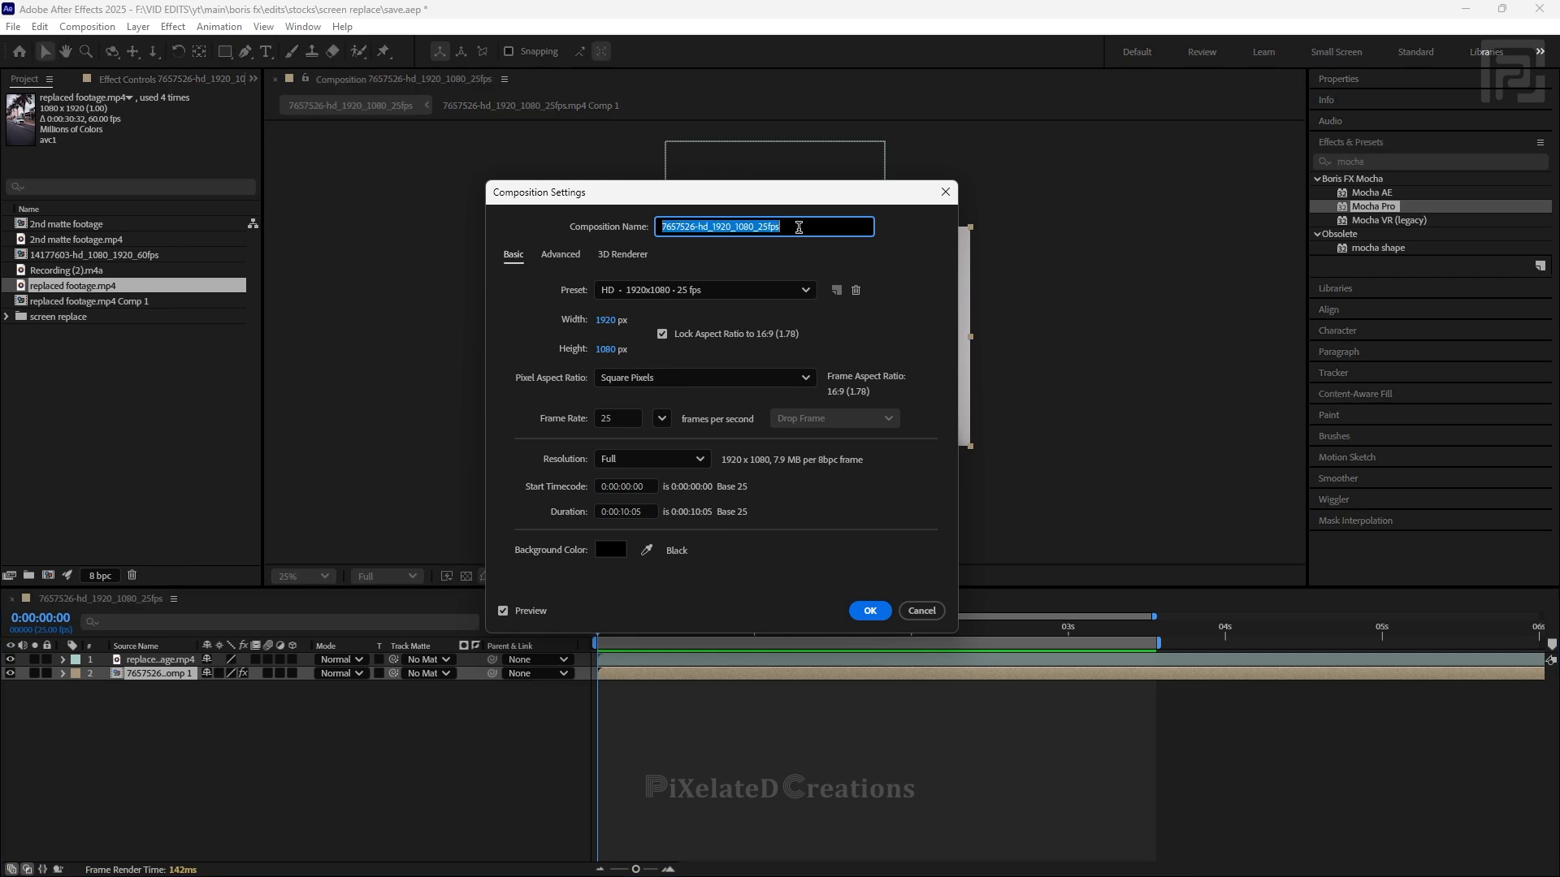
pyautogui.click(945, 192)
# - Pre-compose the replaced footage.mp4 layer as replaced footage.mp4 Comp 2, moving all attributes into the new composition
pyautogui.rightClick(156, 658)
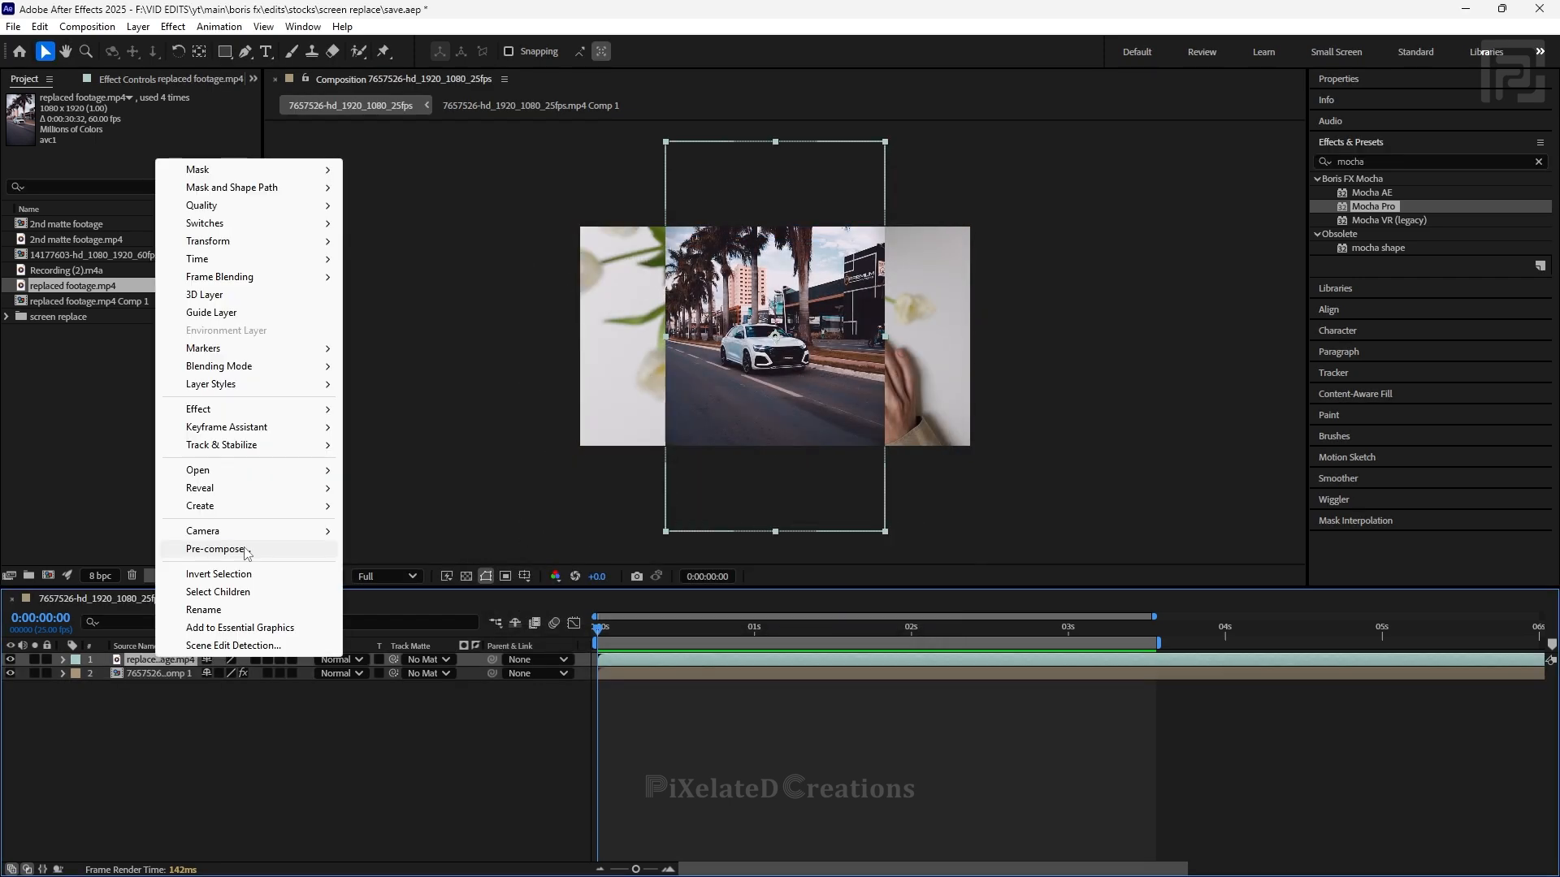
pyautogui.click(214, 549)
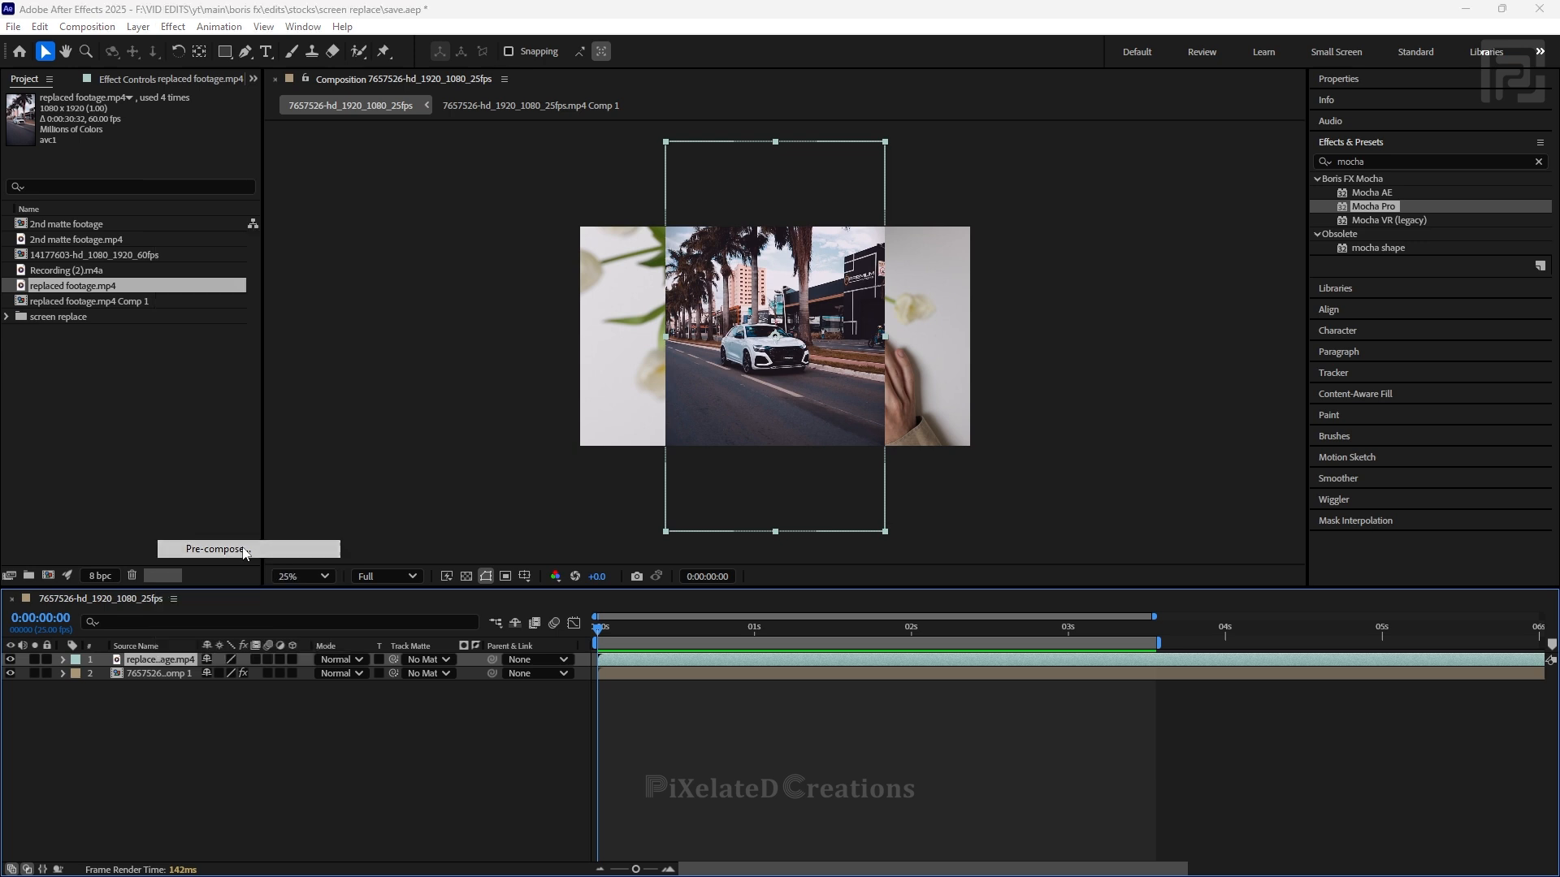
pyautogui.click(640, 452)
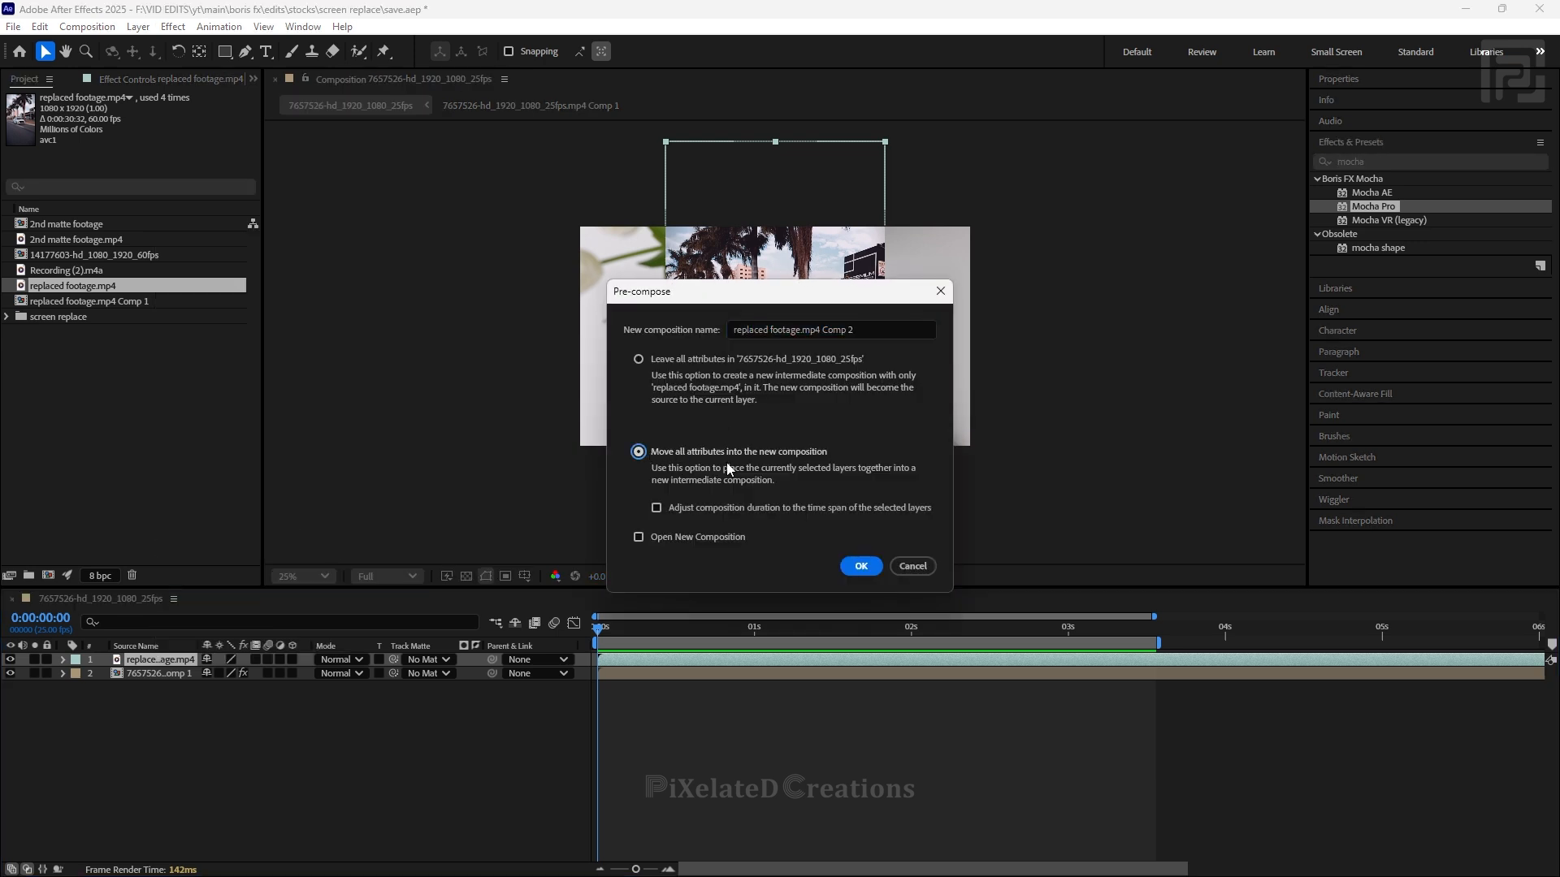
pyautogui.click(864, 566)
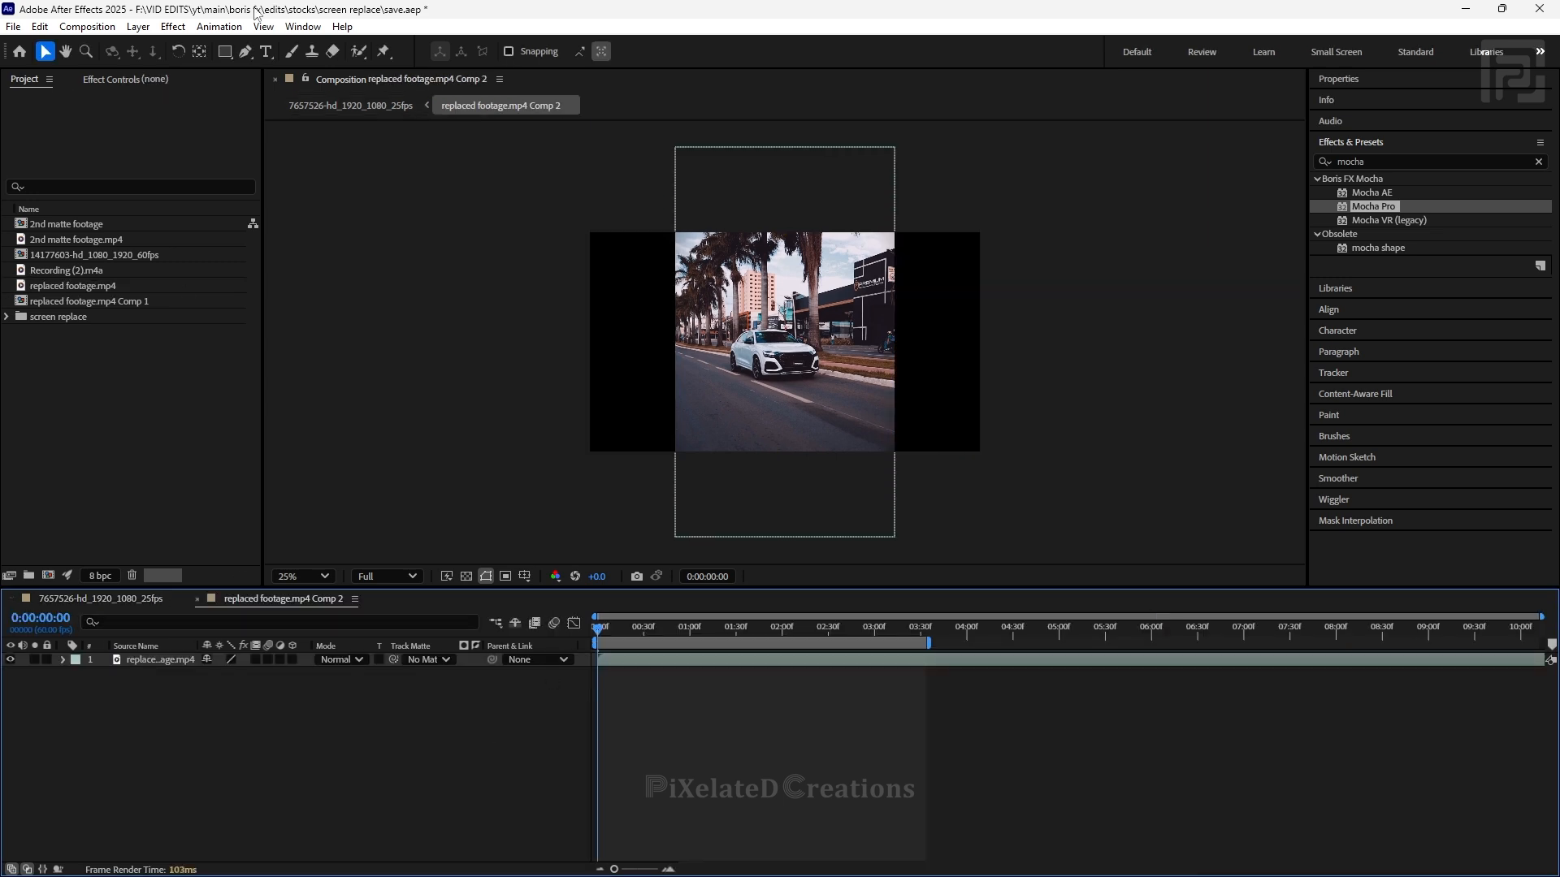
# - Examine the composition settings inside replaced footage.mp4 Comp 2 to compare them with the main composition
pyautogui.click(87, 26)
pyautogui.click(114, 66)
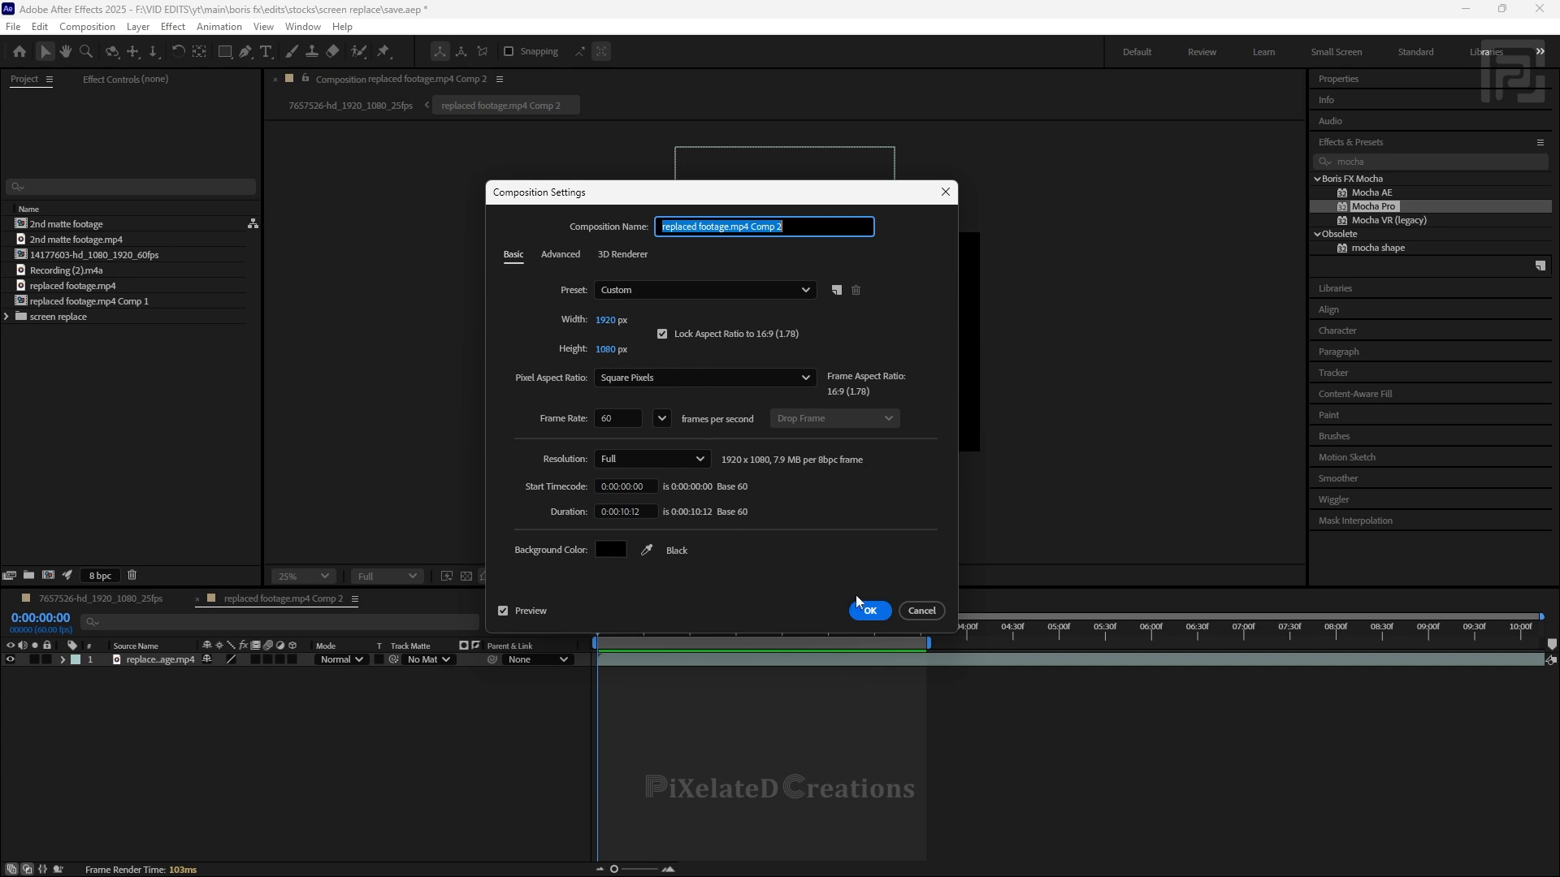
pyautogui.click(907, 611)
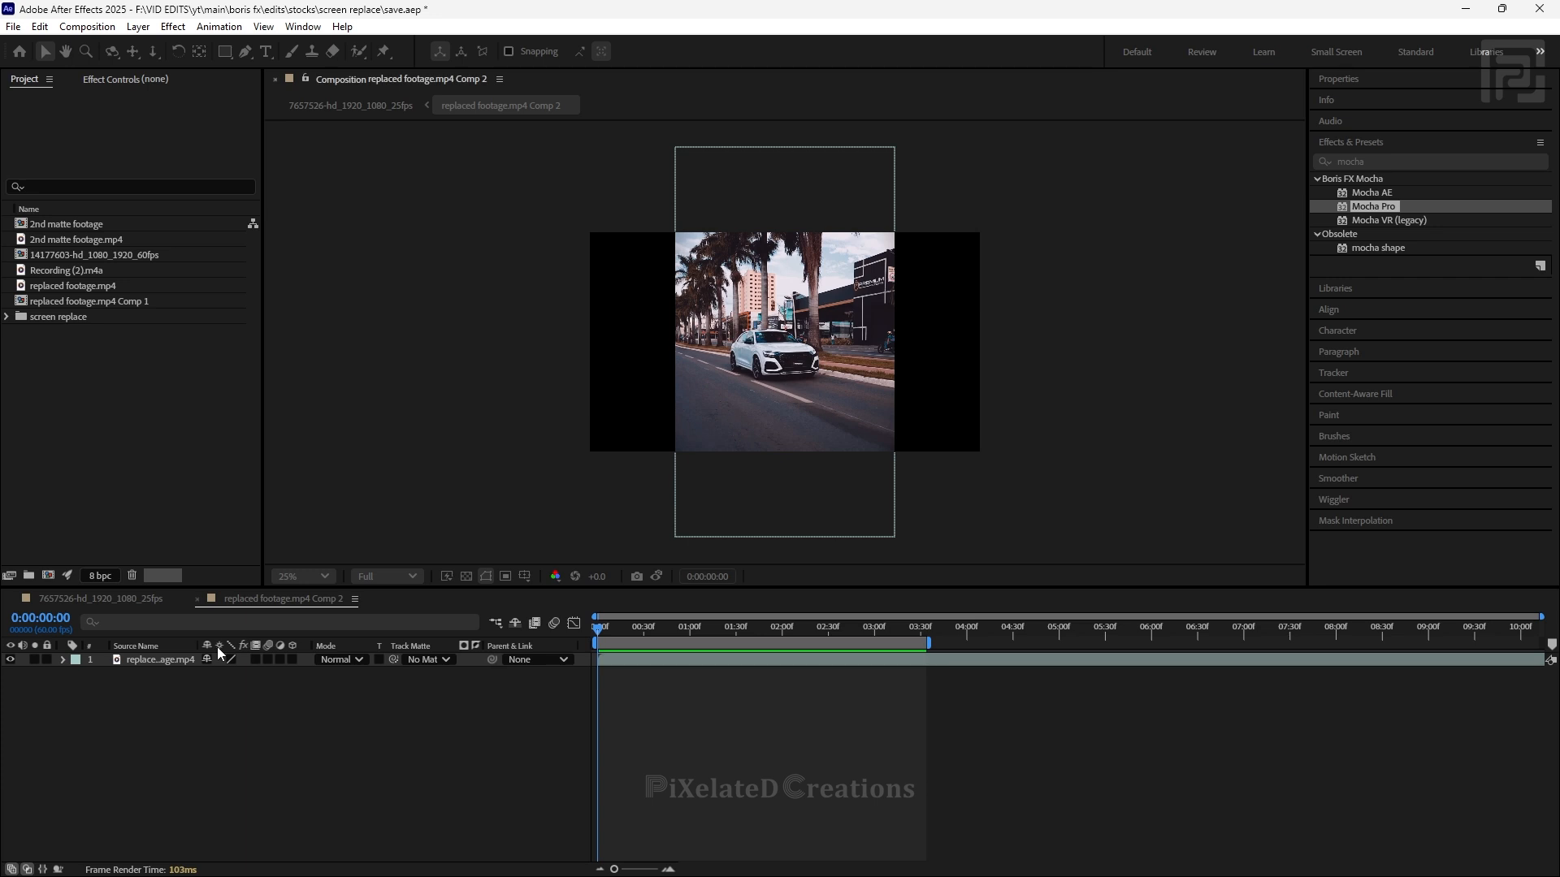
# - Fit the car footage layer to the full frame of the pre-composition and return to the main composition
pyautogui.click(169, 659)
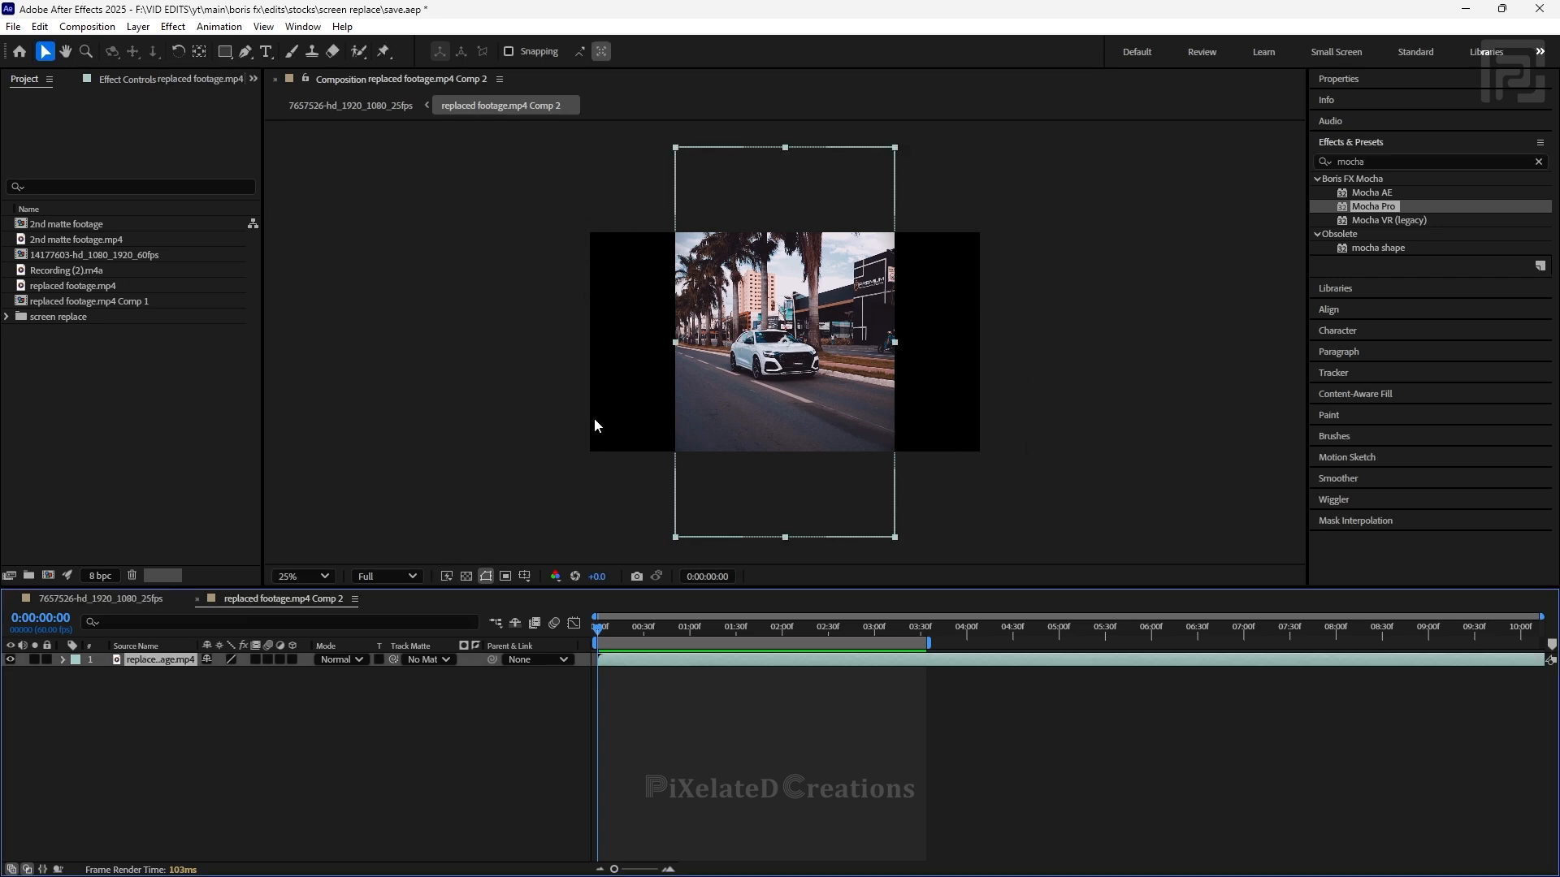
pyautogui.rightClick(143, 662)
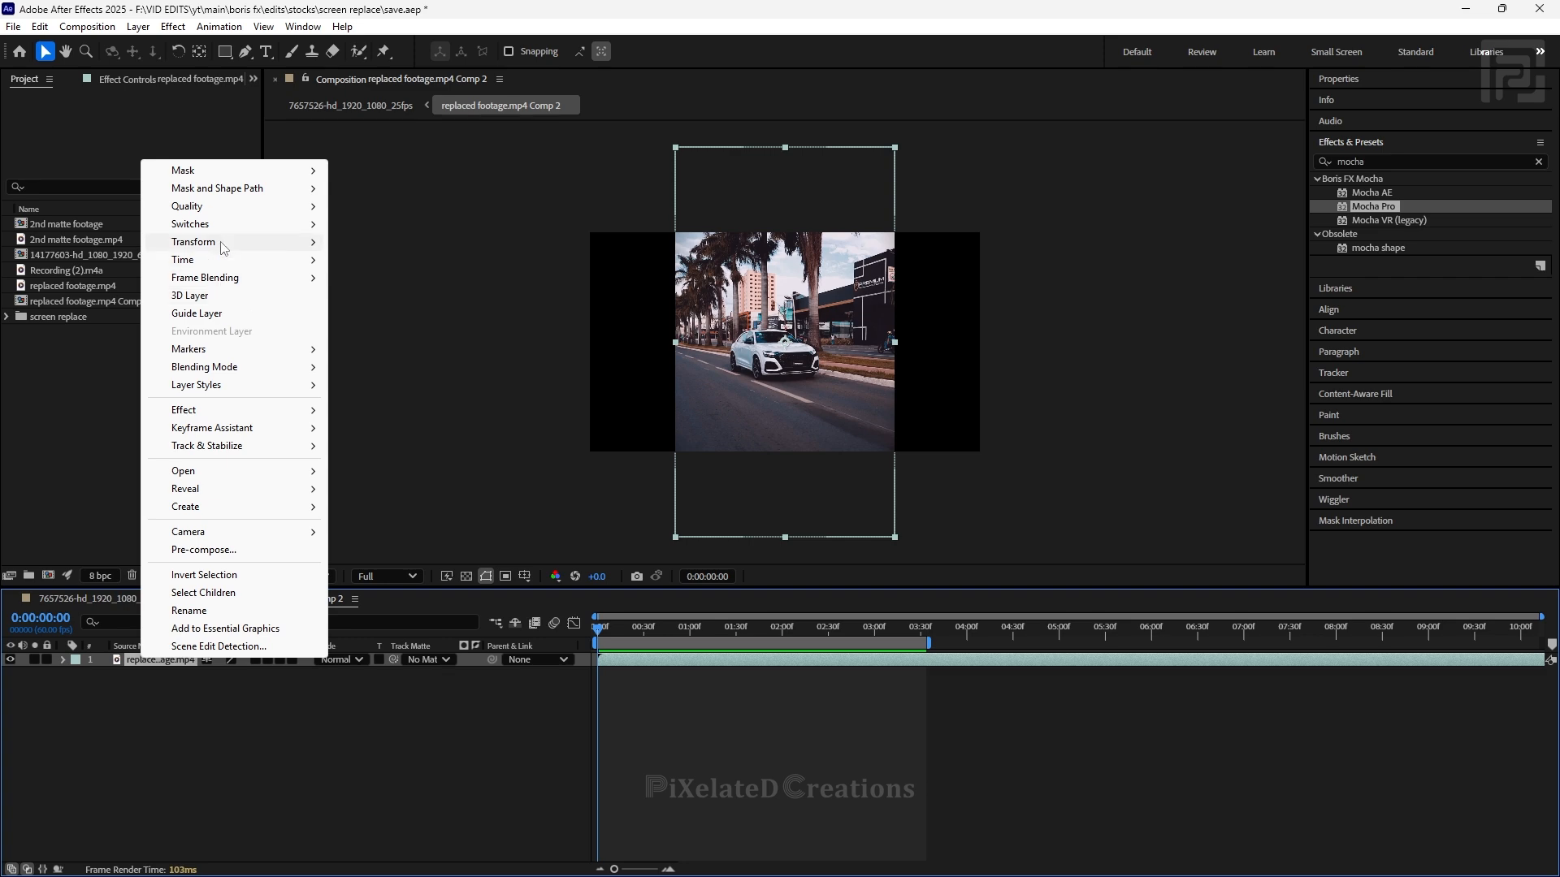
pyautogui.moveTo(224, 248)
pyautogui.click(416, 460)
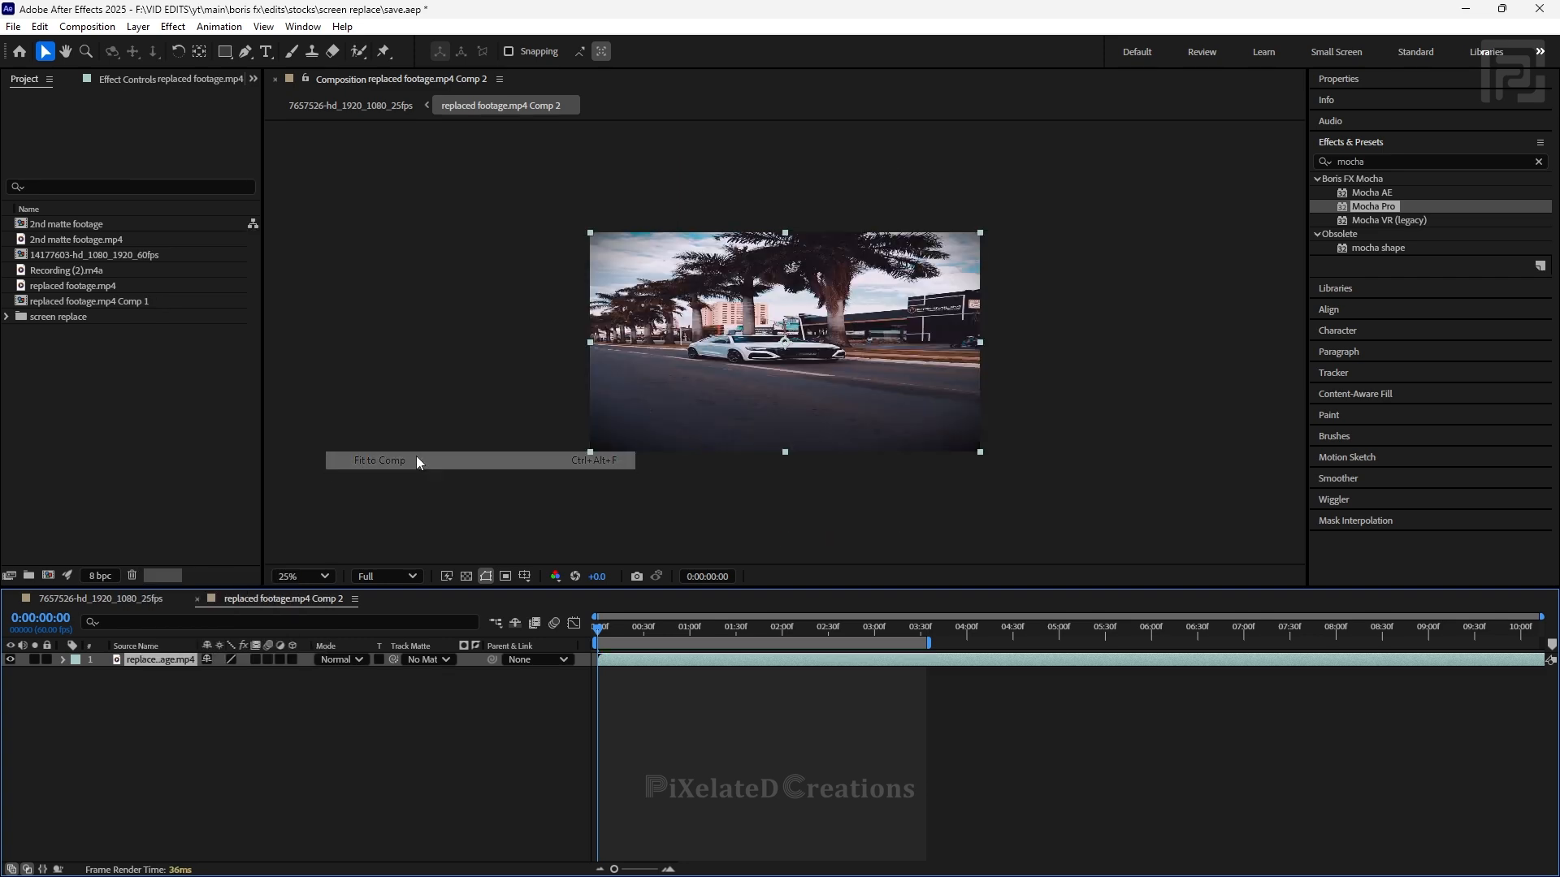
pyautogui.press('.')
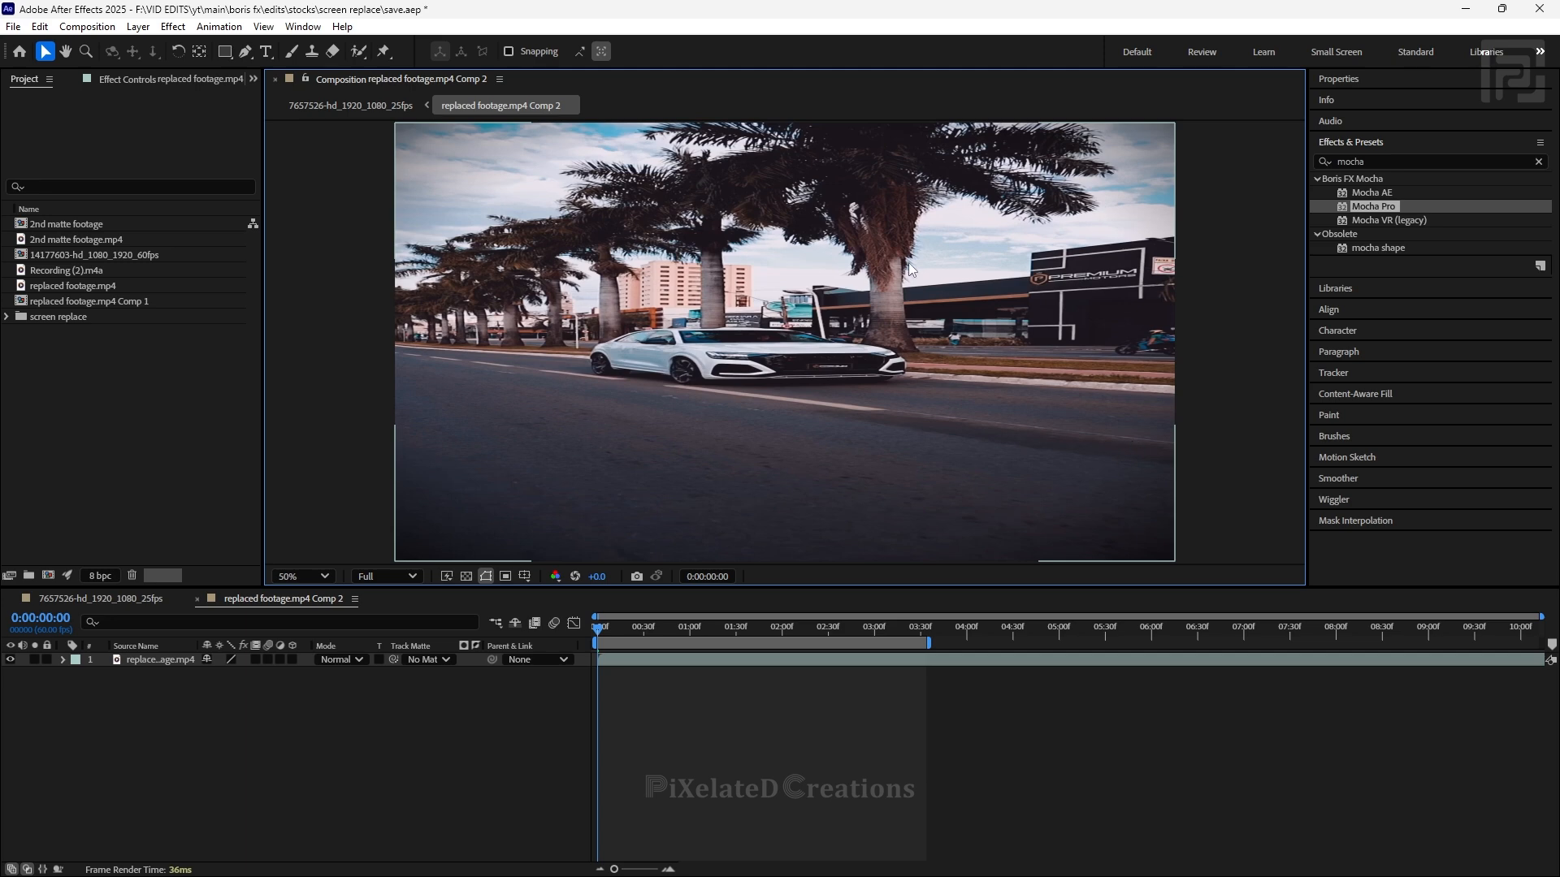
pyautogui.click(111, 601)
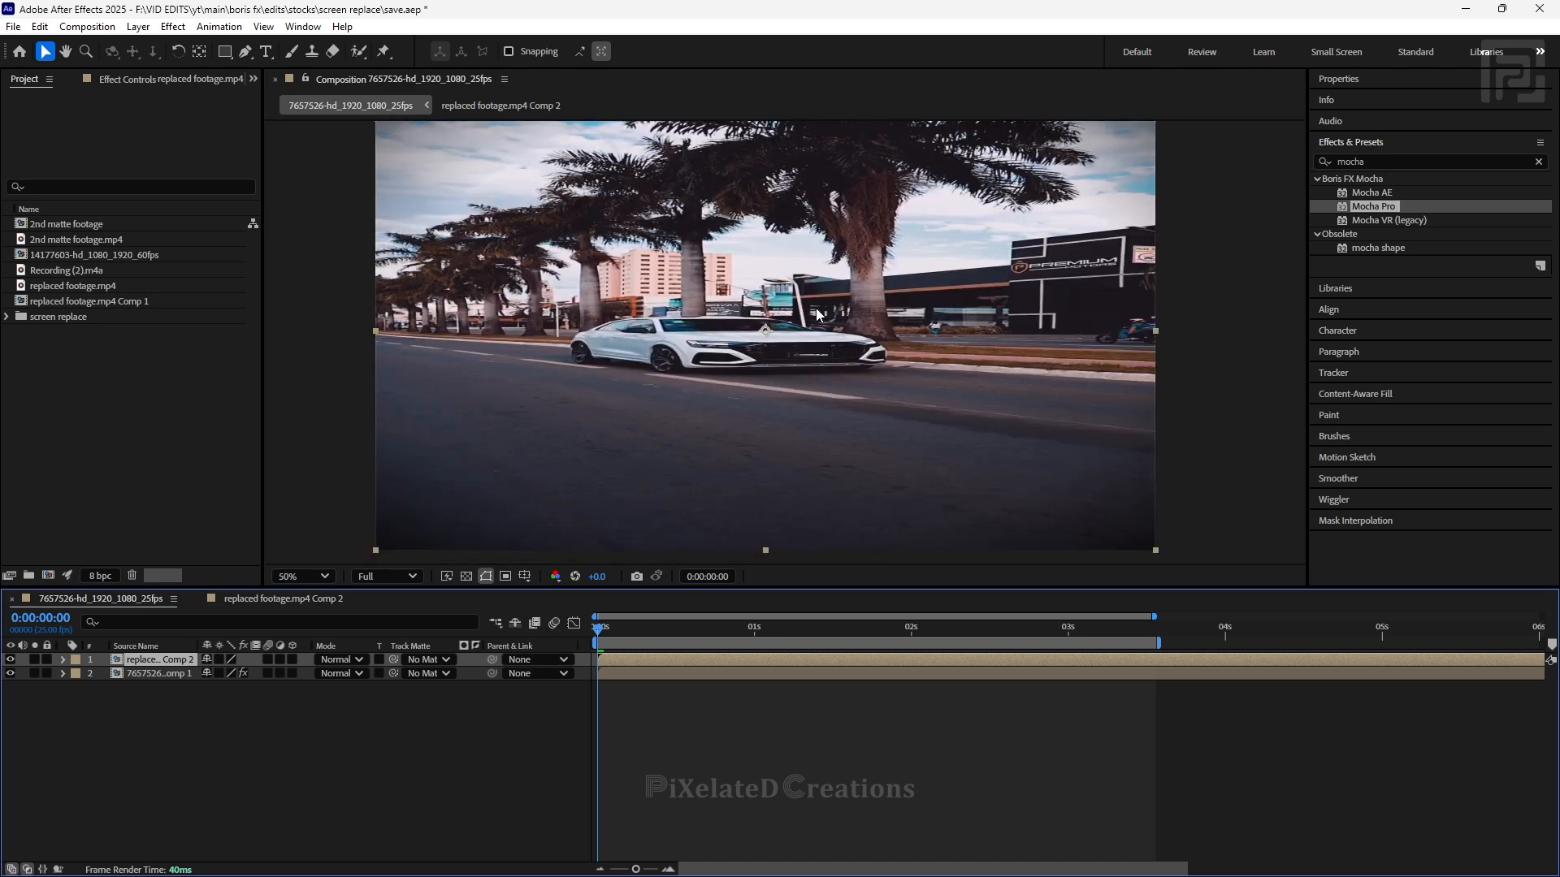
# - Hide the replacement pre-composition and create track data from the phone layer's Mocha Pro effect
pyautogui.click(11, 658)
pyautogui.click(134, 673)
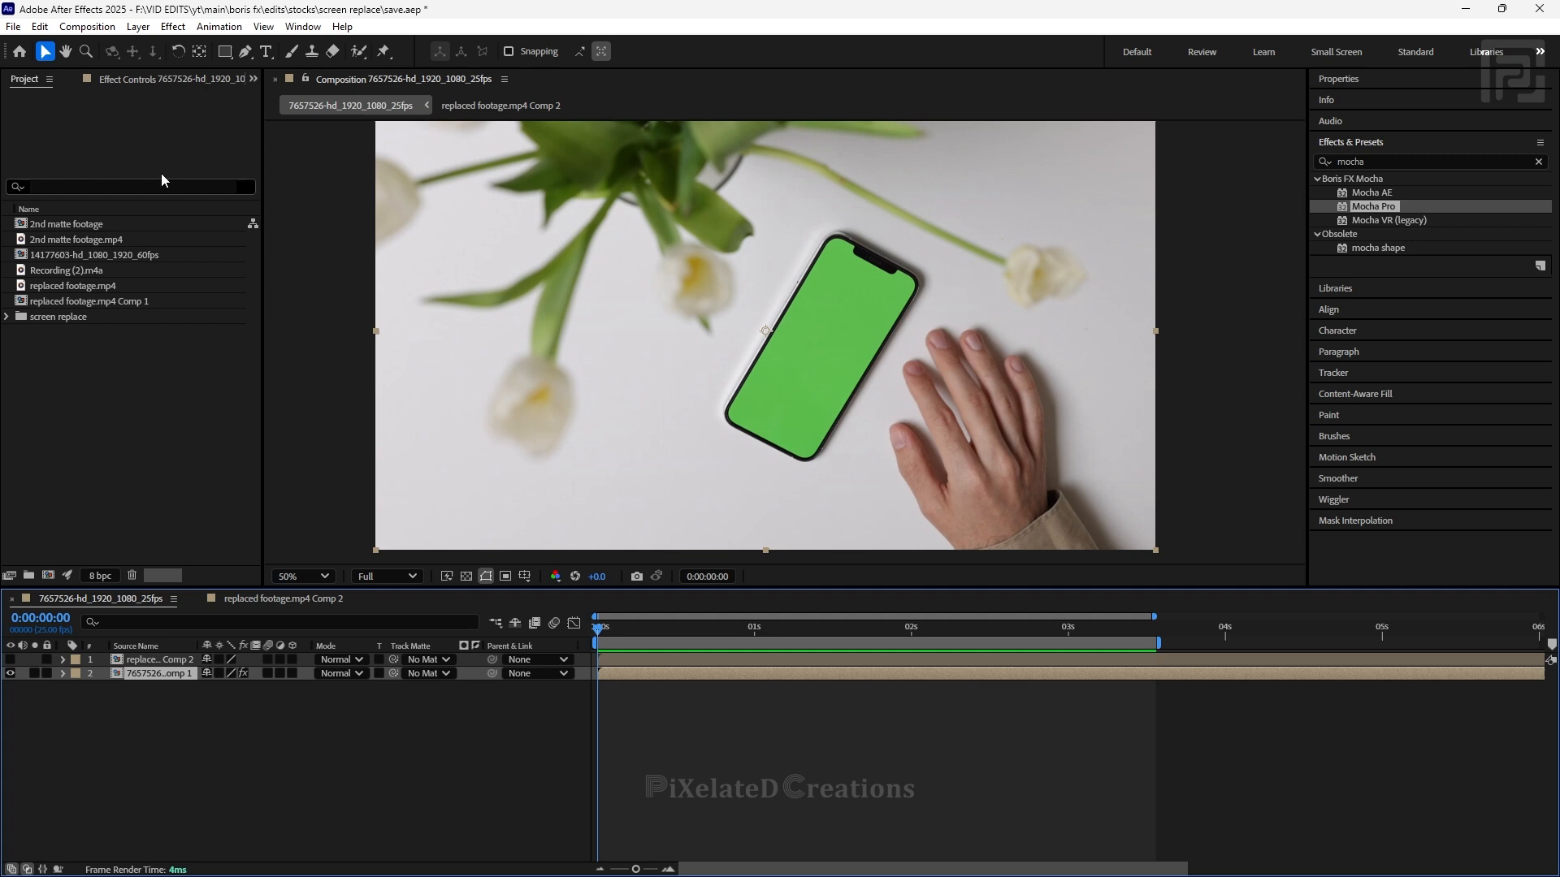
pyautogui.click(182, 77)
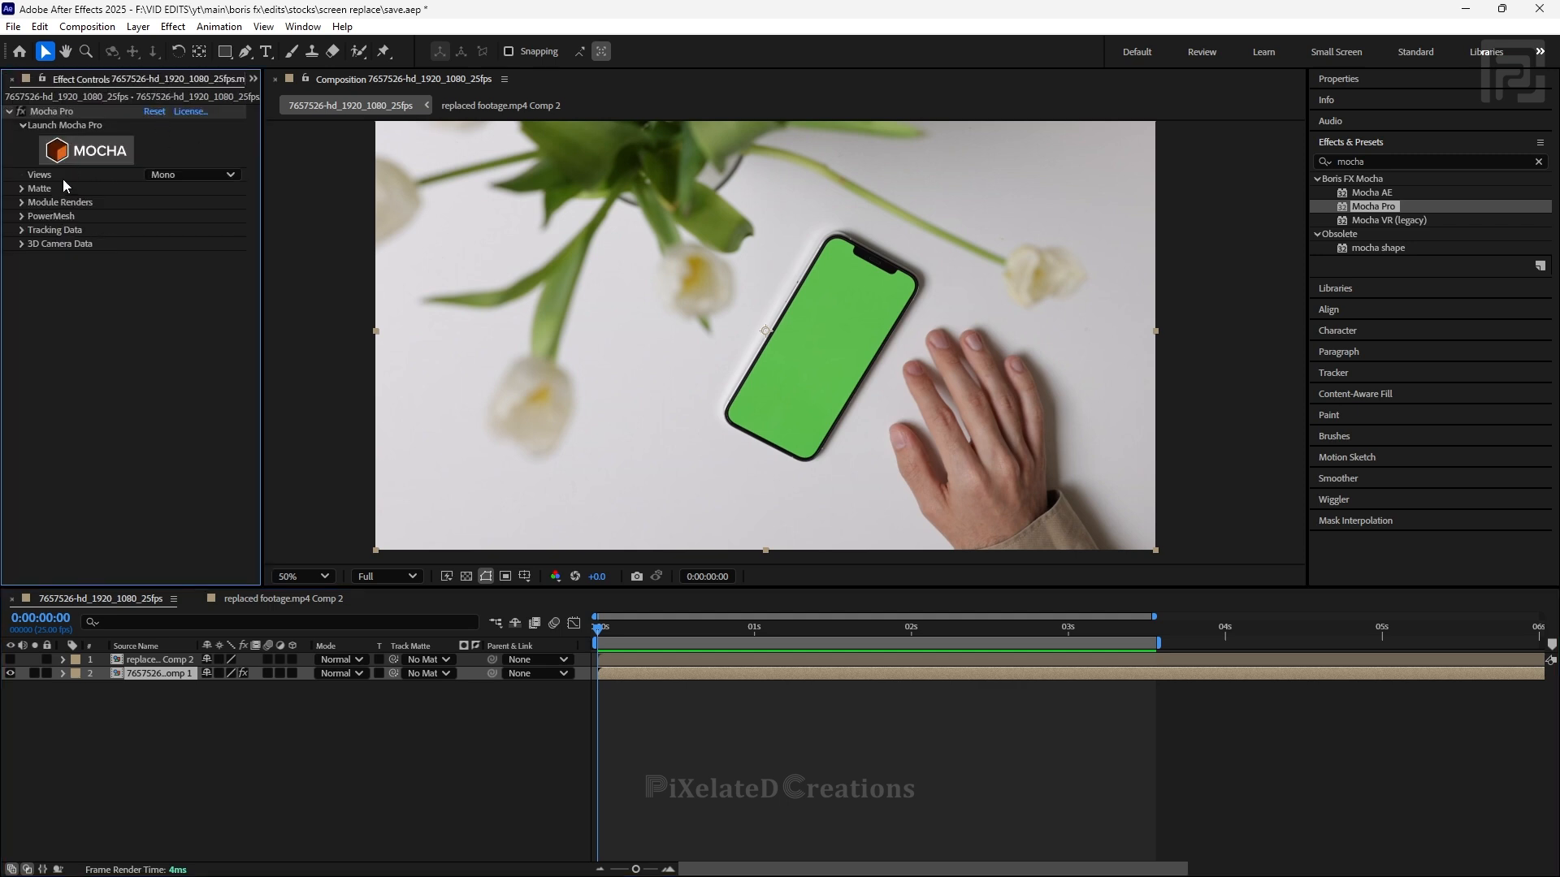
pyautogui.click(22, 230)
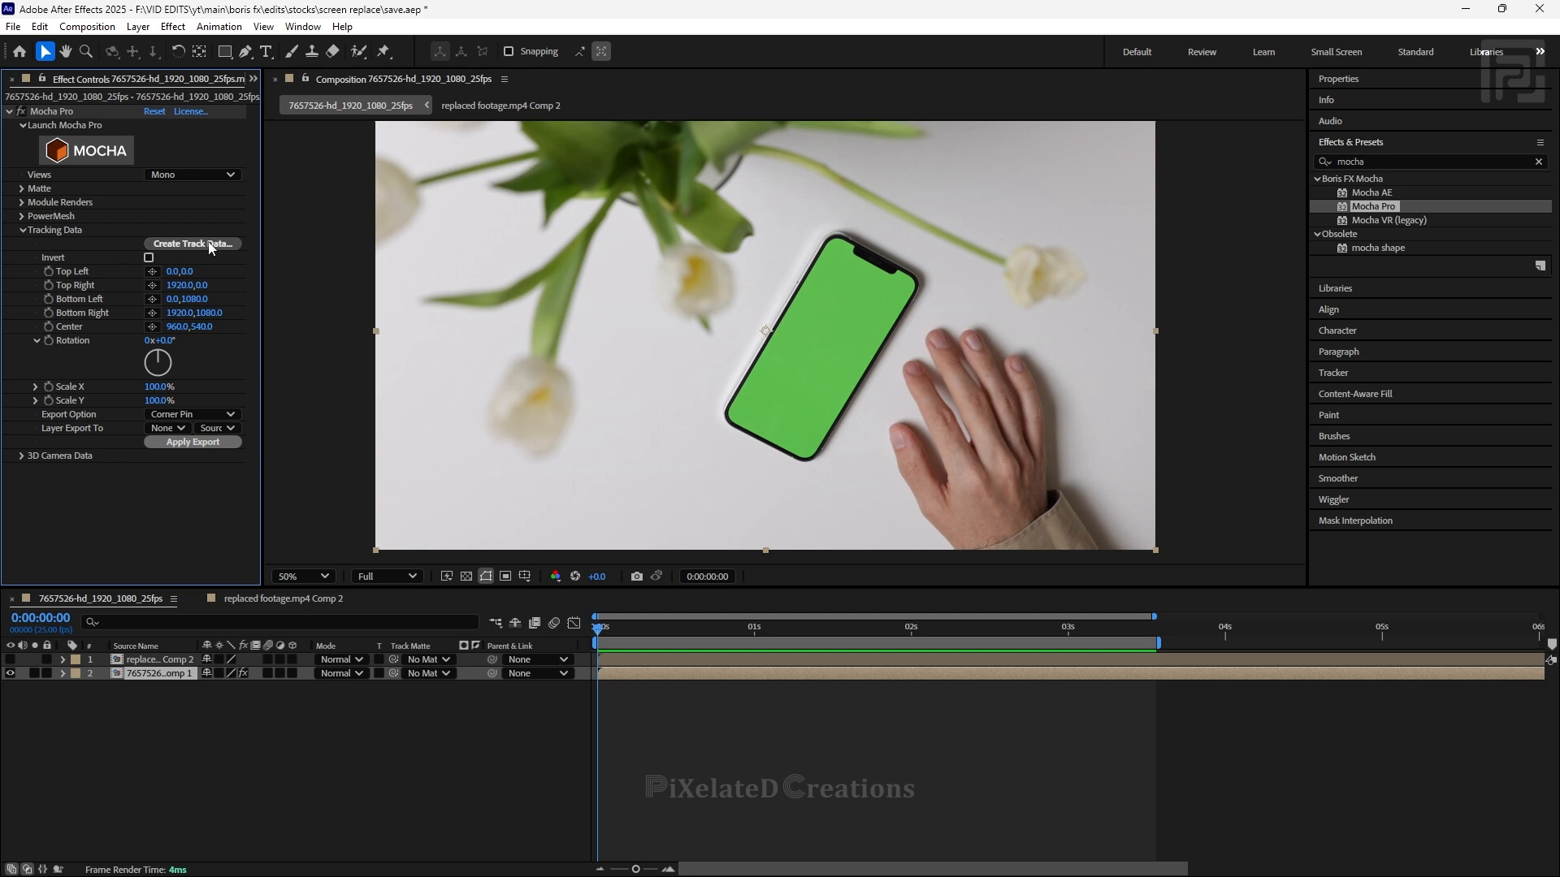
pyautogui.click(209, 245)
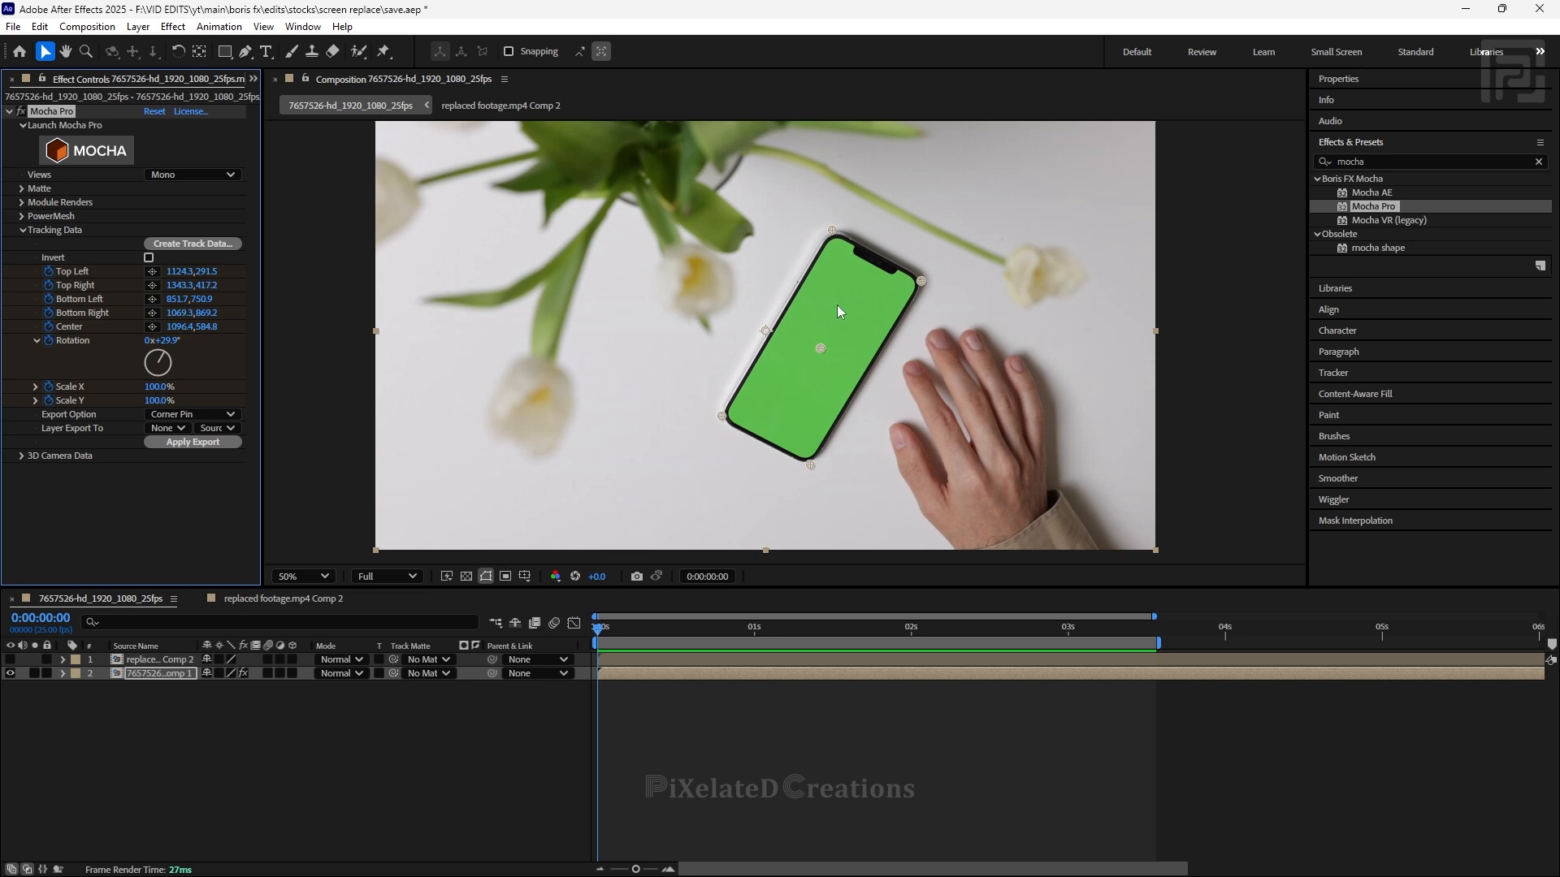
# - Export the Mocha Pro tracking data to replaced footage.mp4 Comp 2 as Corner Pin (Support Motion Blur)
pyautogui.click(181, 429)
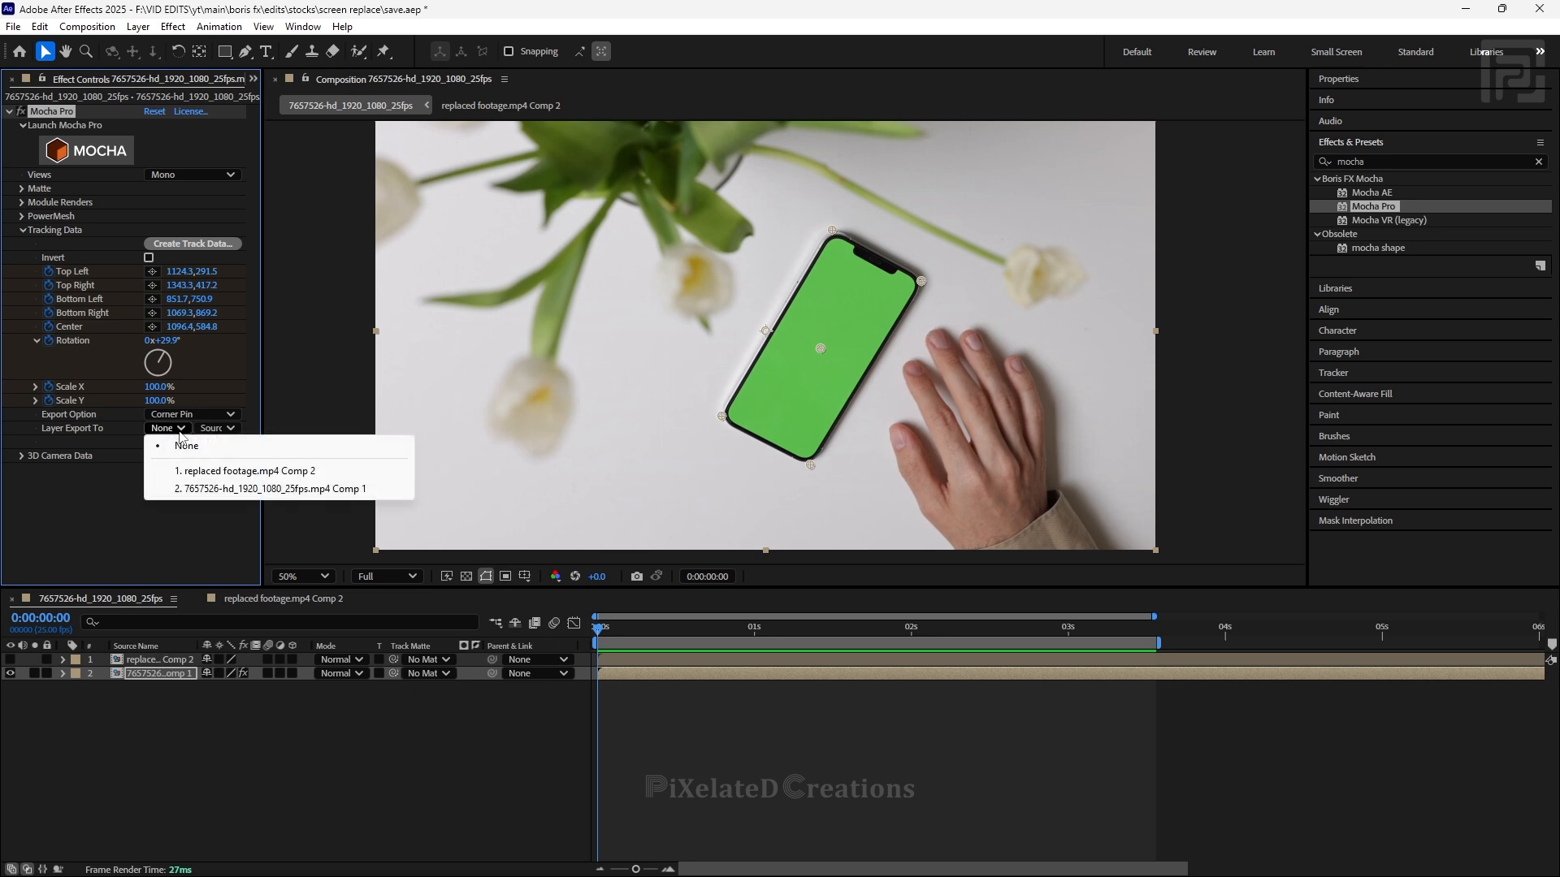
pyautogui.click(252, 473)
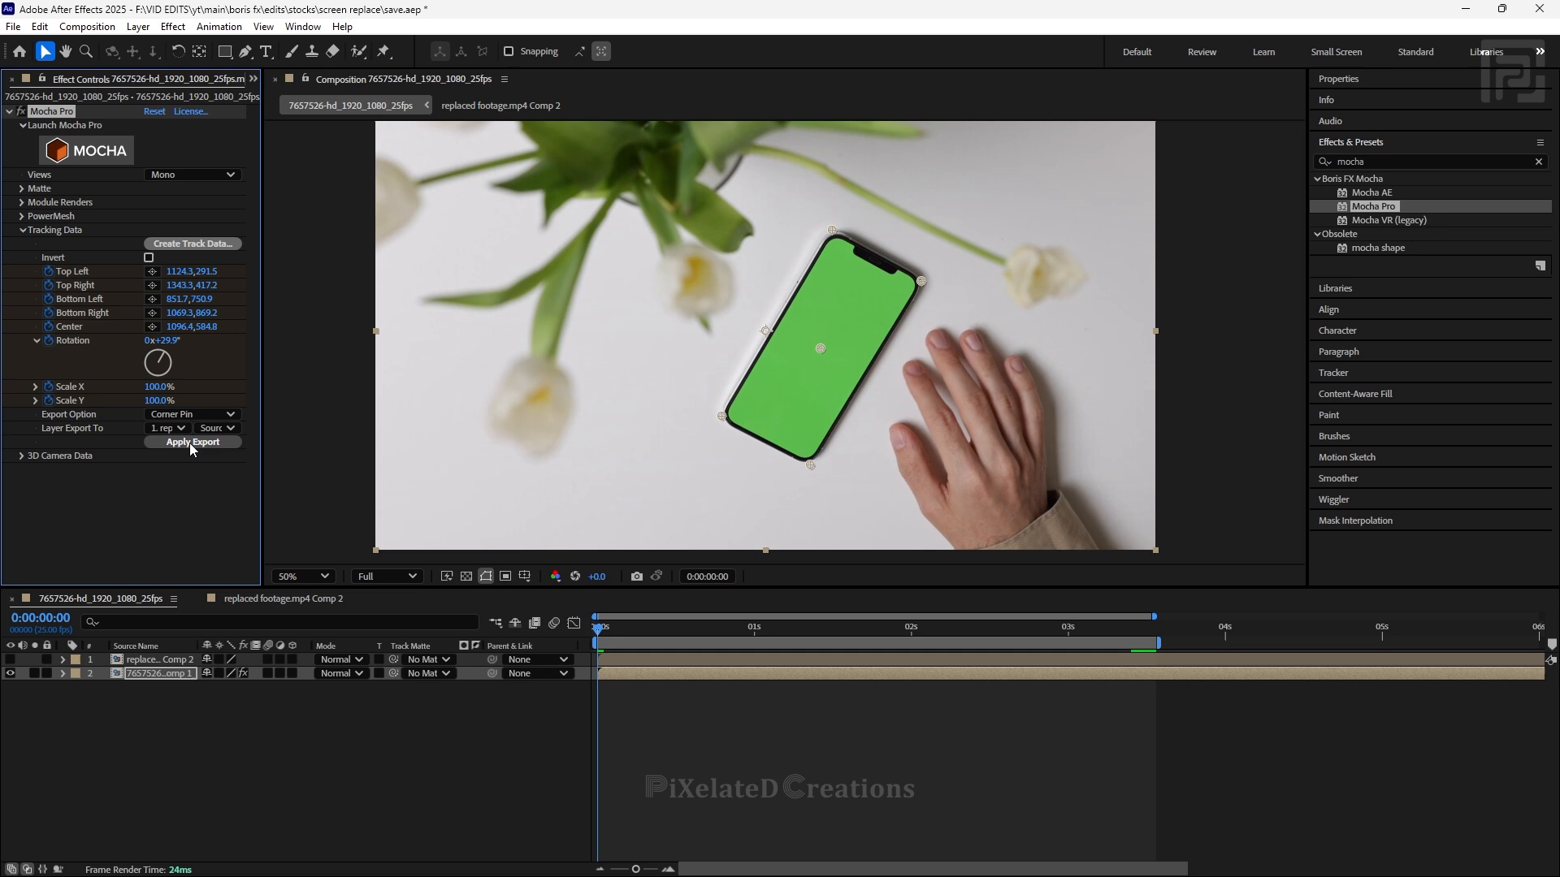
pyautogui.click(204, 415)
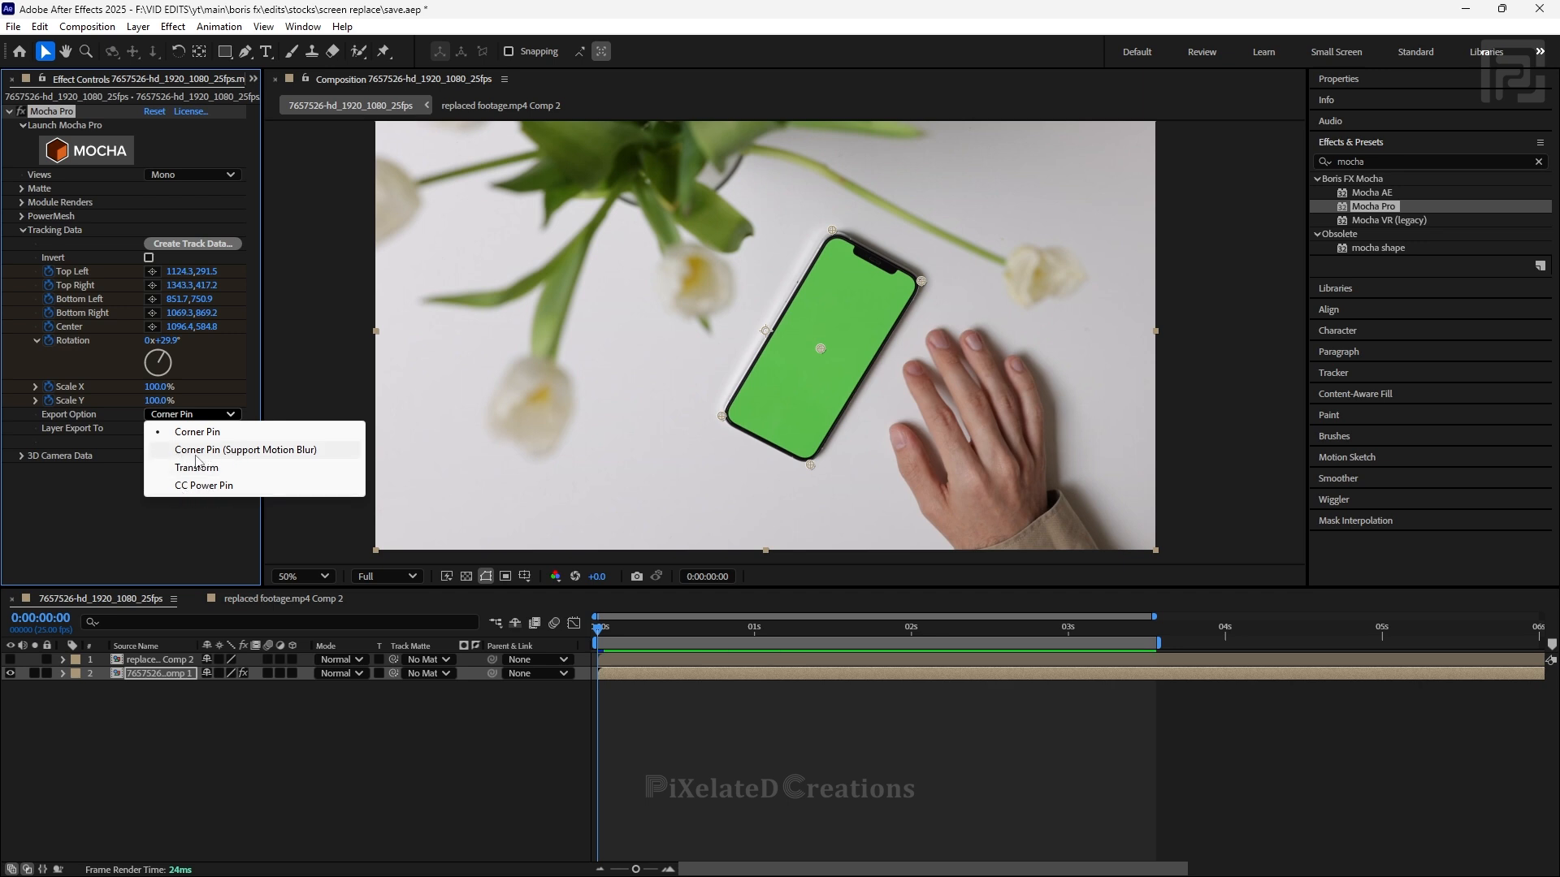
pyautogui.click(227, 452)
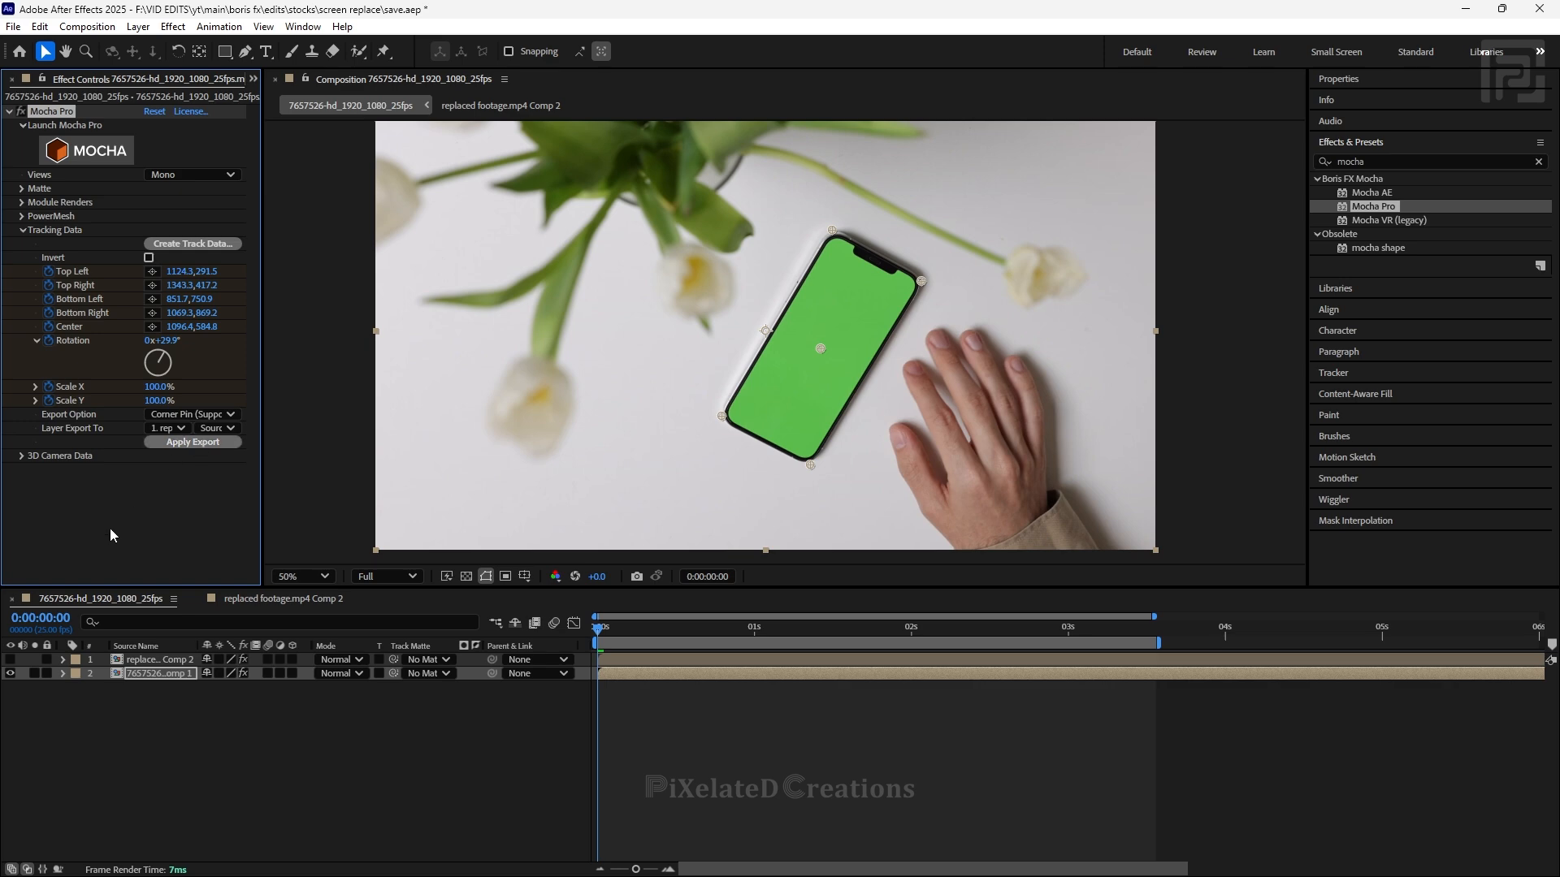
# - Unhide the replaced footage.mp4 Comp 2 layer and check how it follows the phone over the clip
pyautogui.click(10, 659)
pyautogui.scroll(2, 840, 390)
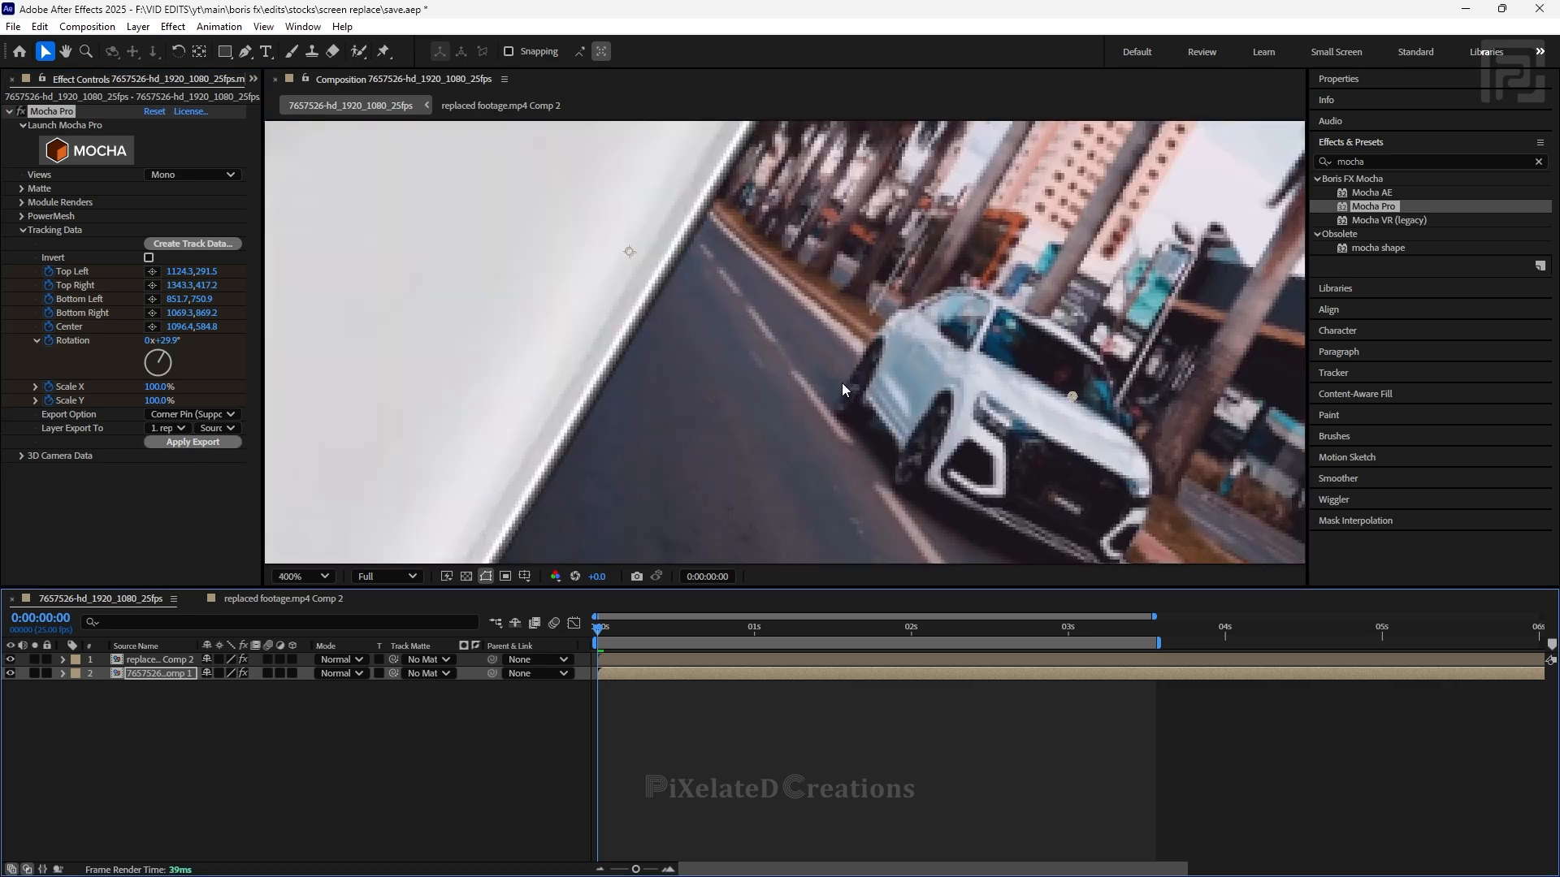
pyautogui.scroll(-2, 777, 421)
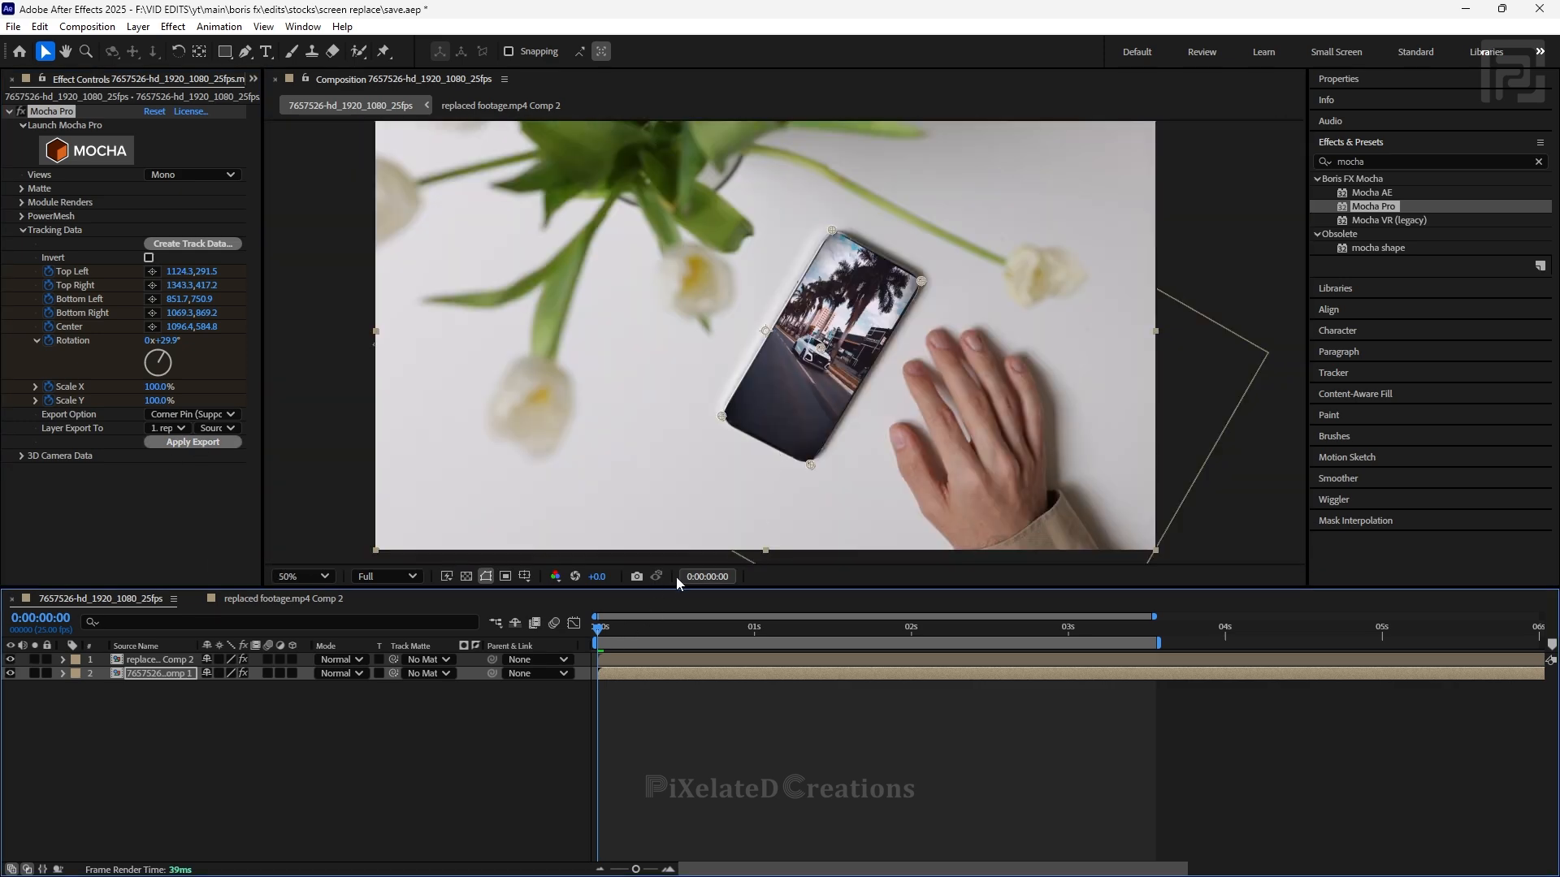
pyautogui.moveTo(601, 631); pyautogui.dragTo(153, 553)
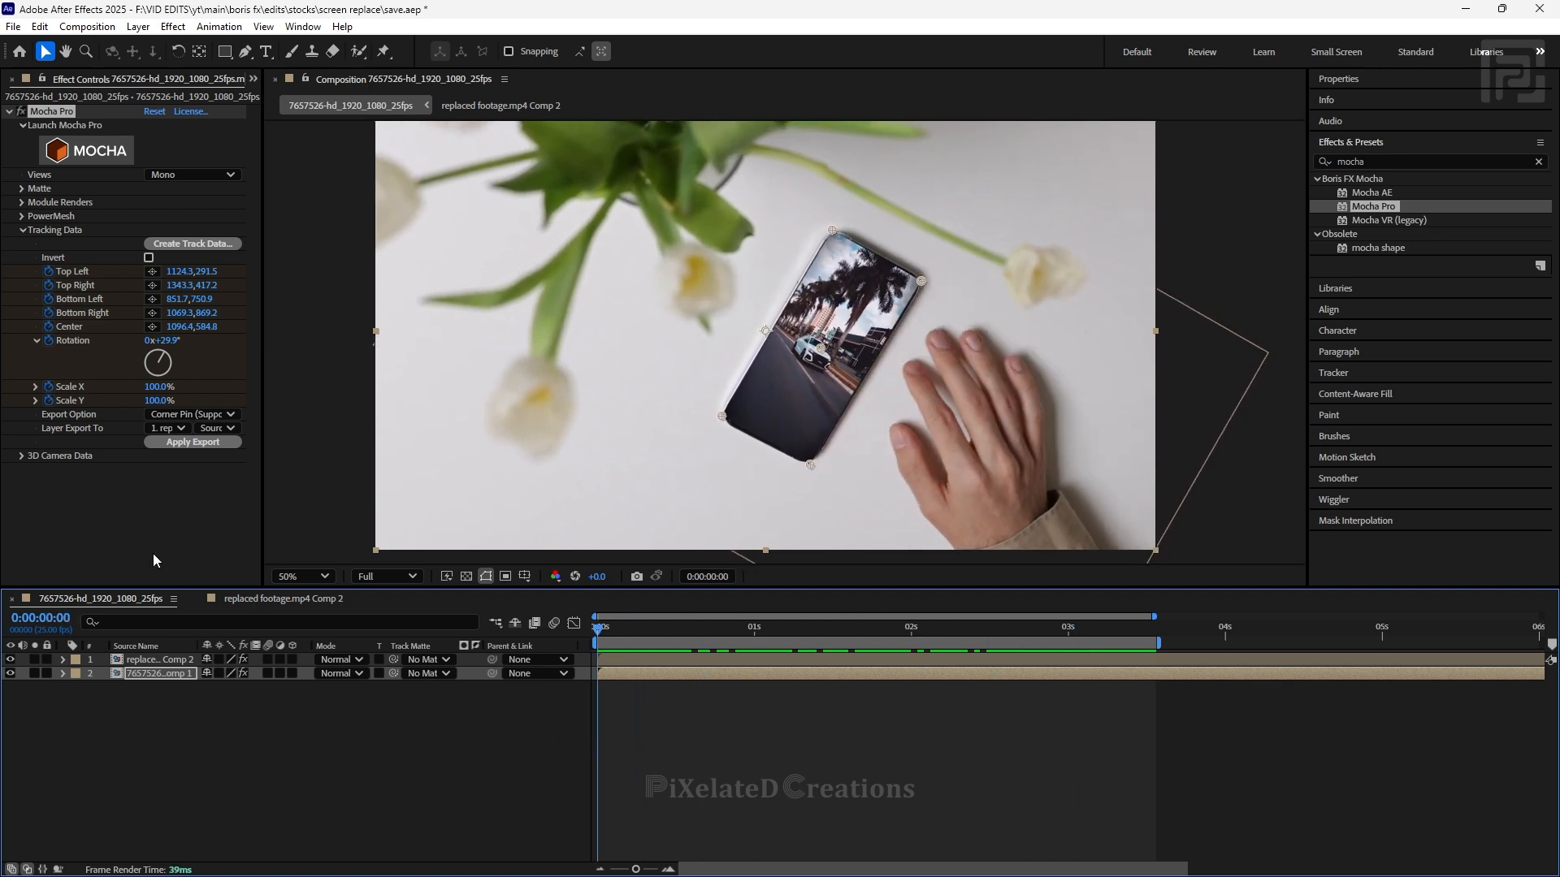
# - Move the replaced footage.mp4 Comp 2 layer beneath the phone footage layer
pyautogui.click(155, 675)
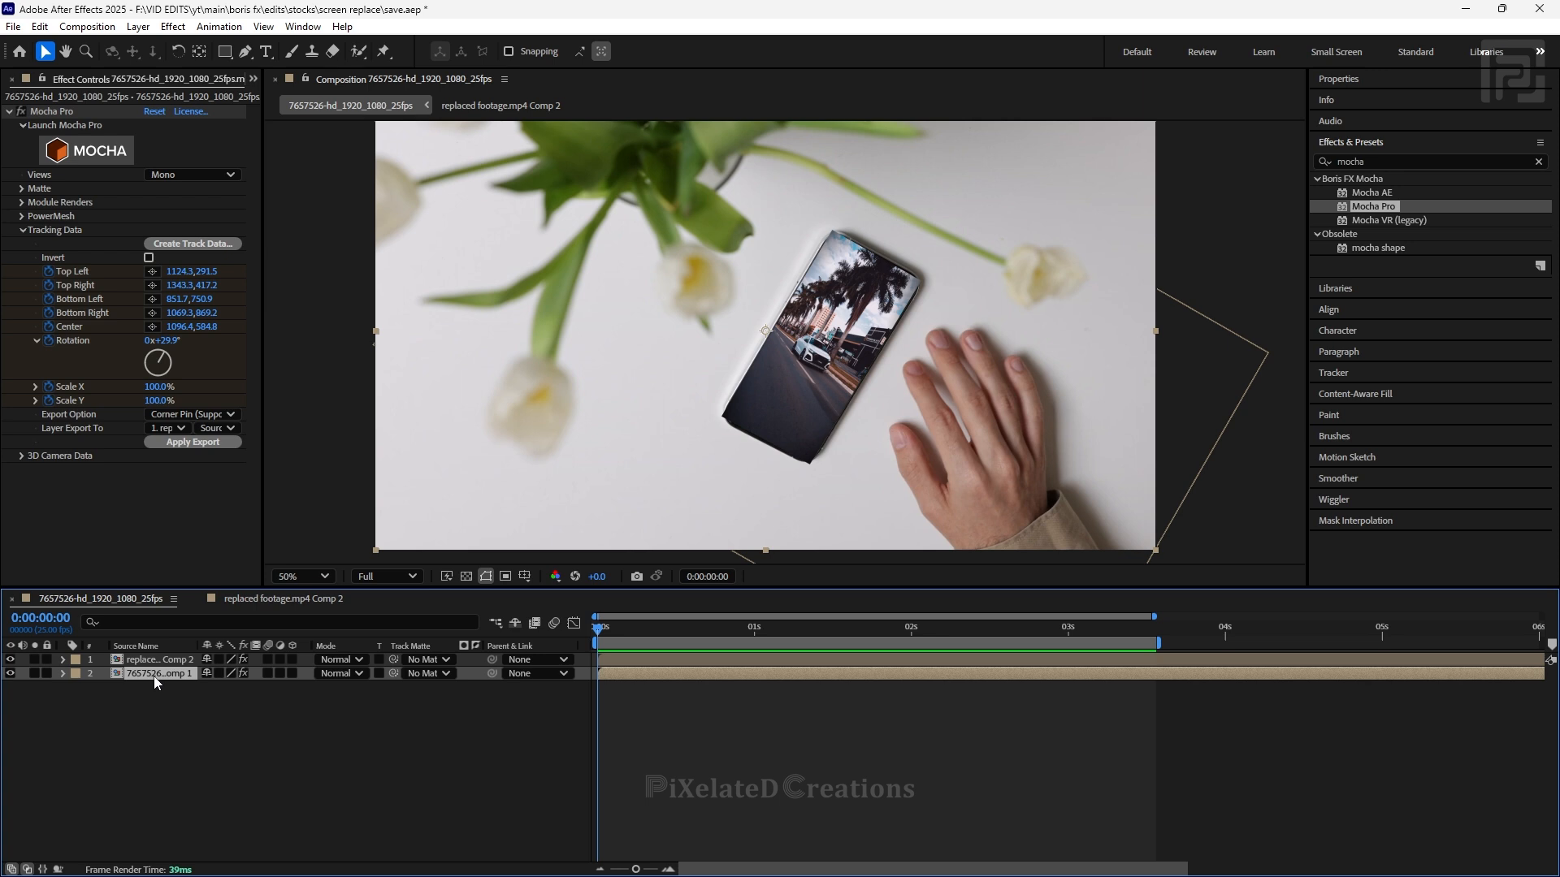
pyautogui.click(136, 662)
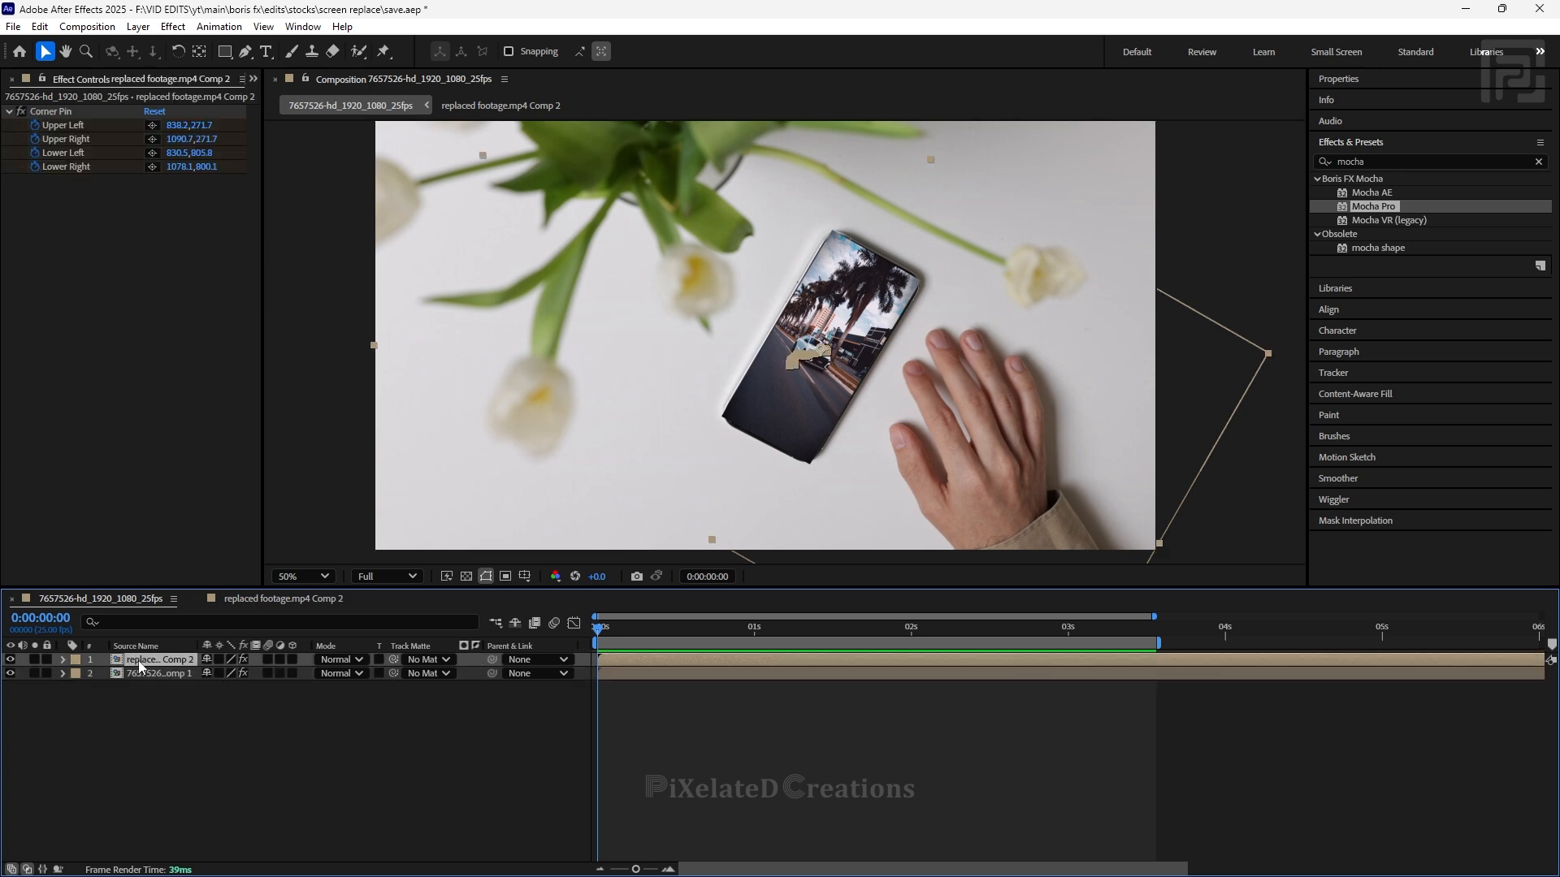
pyautogui.moveTo(150, 662); pyautogui.dragTo(155, 686)
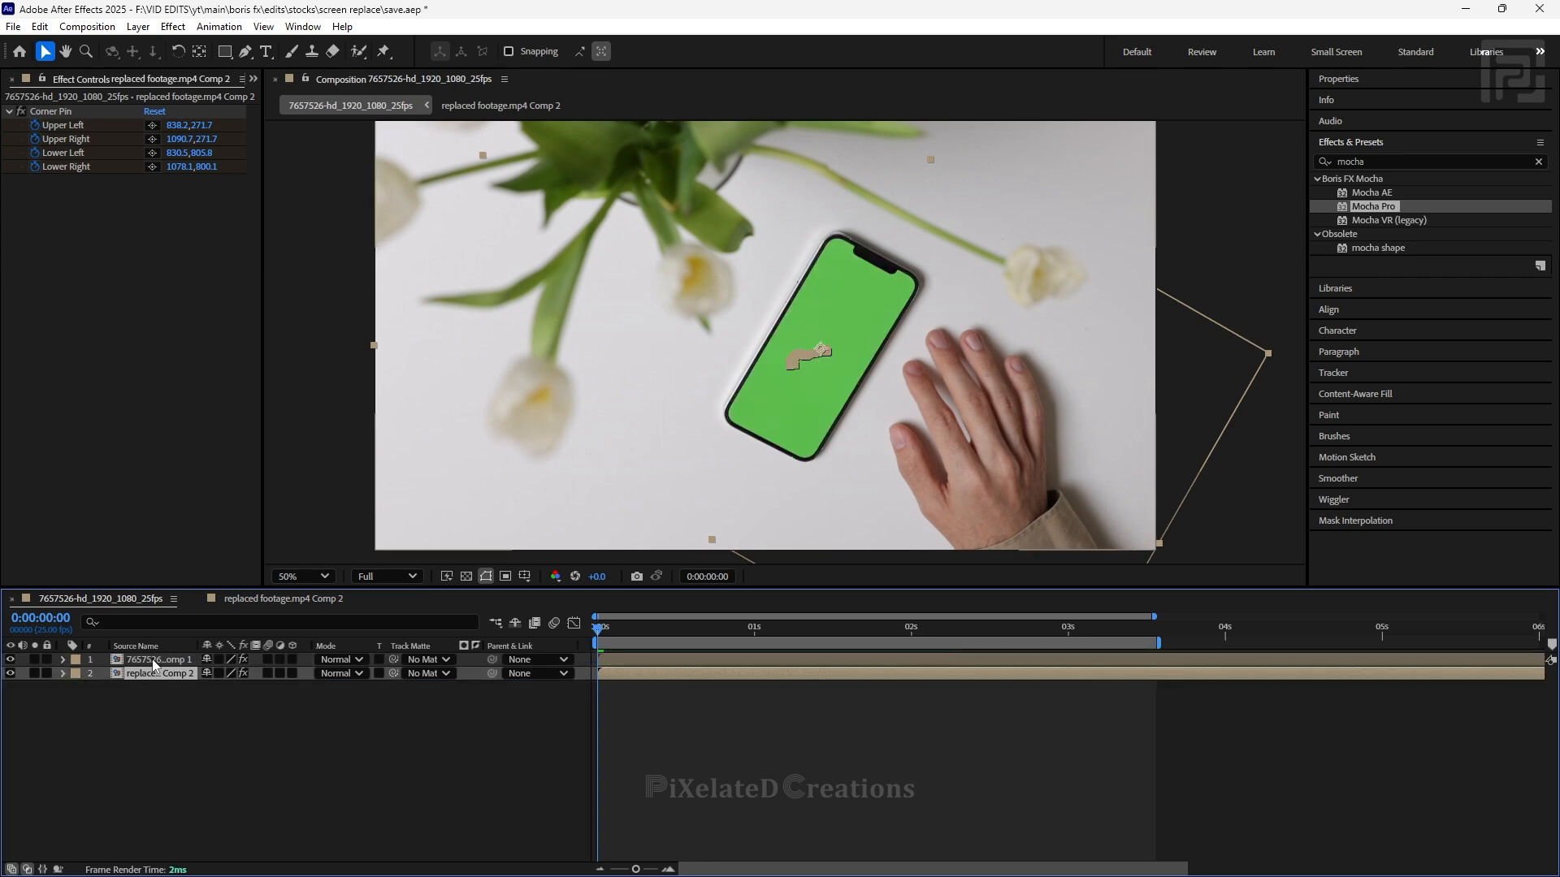
# - Apply Keylight (1.2) to the phone footage layer and sample the phone's green display as the screen colour
pyautogui.click(153, 663)
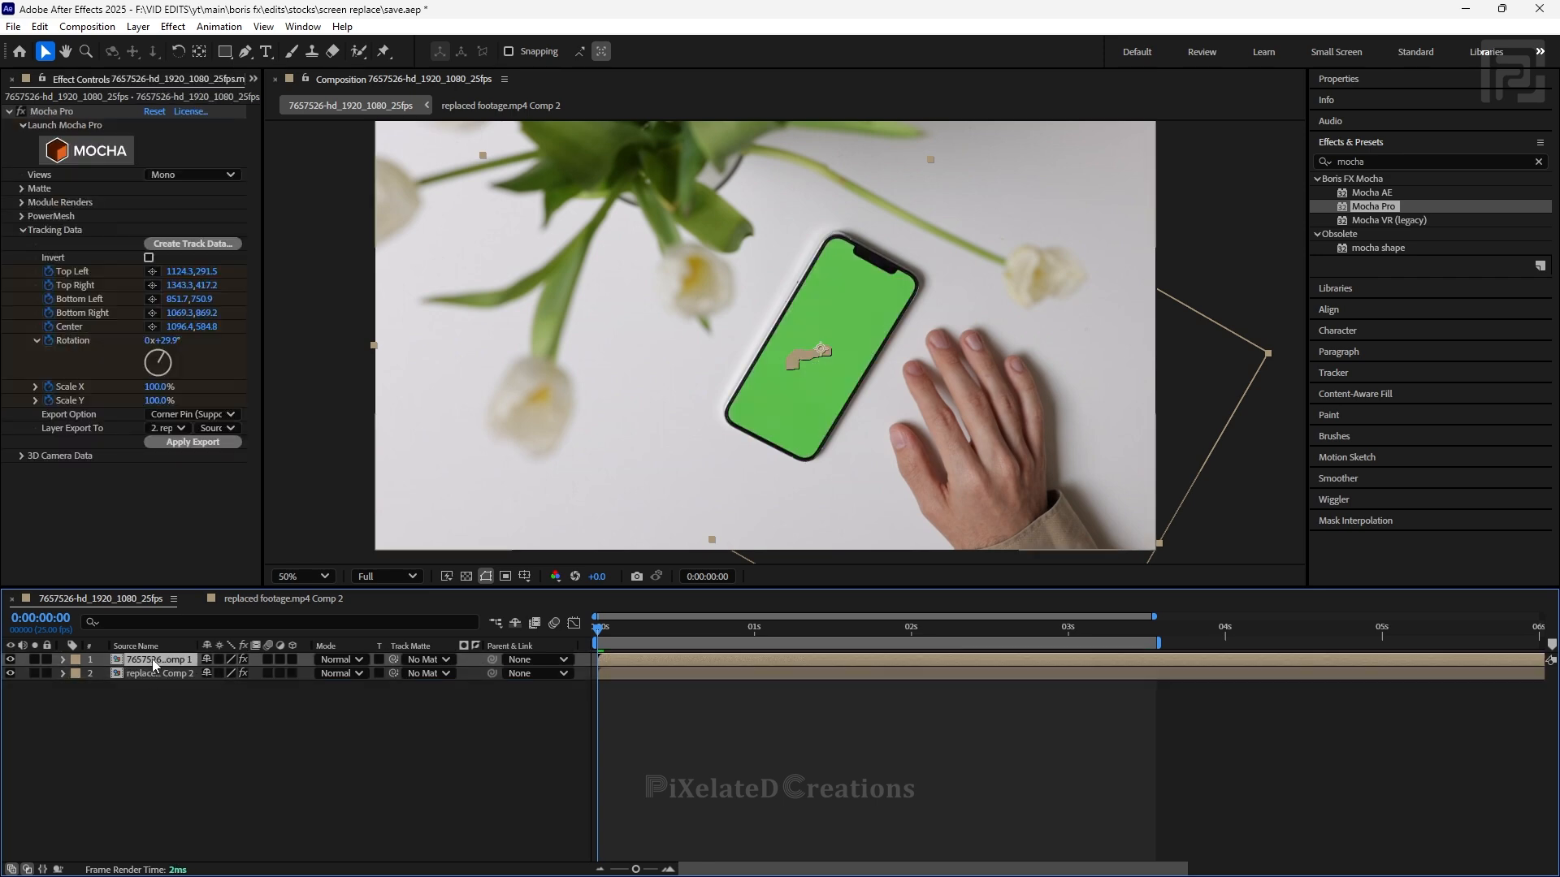
pyautogui.click(9, 112)
pyautogui.click(1348, 162)
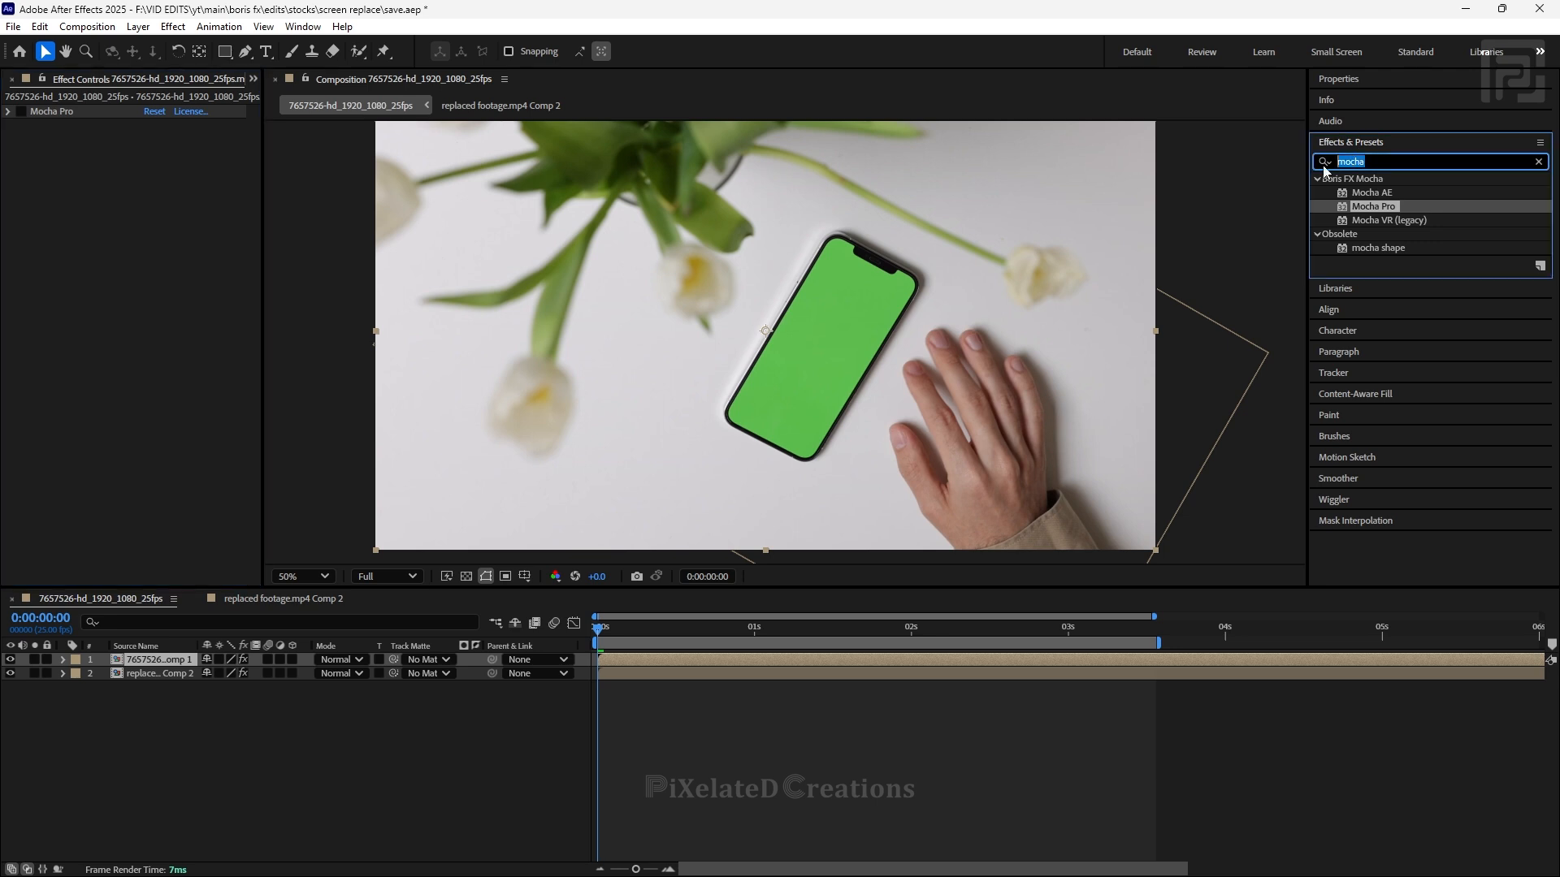
pyautogui.write('keylig')
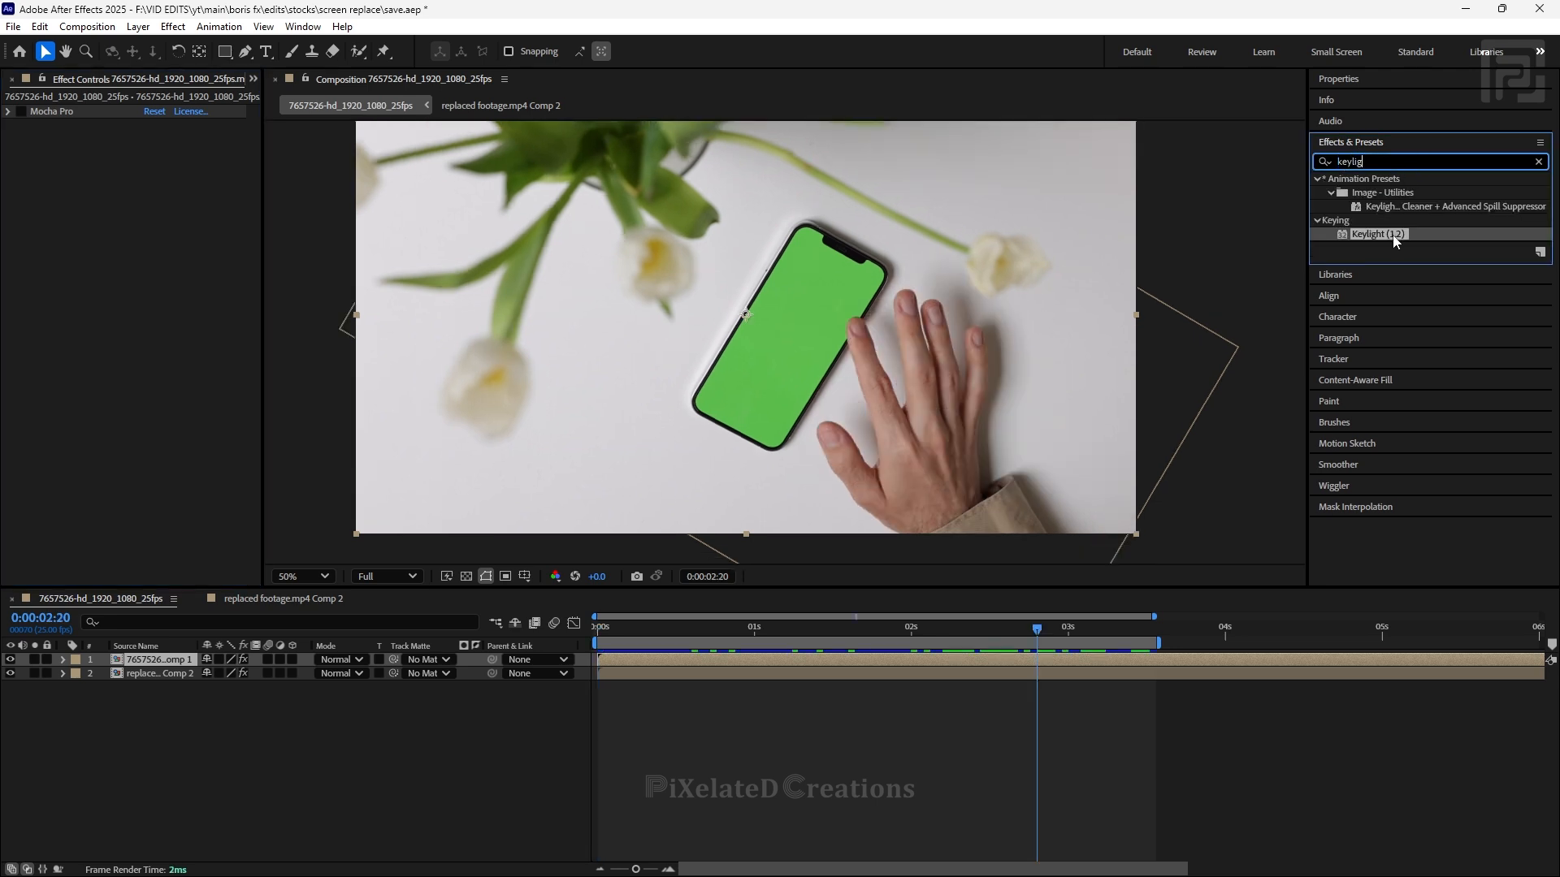
pyautogui.moveTo(1395, 239); pyautogui.dragTo(710, 318)
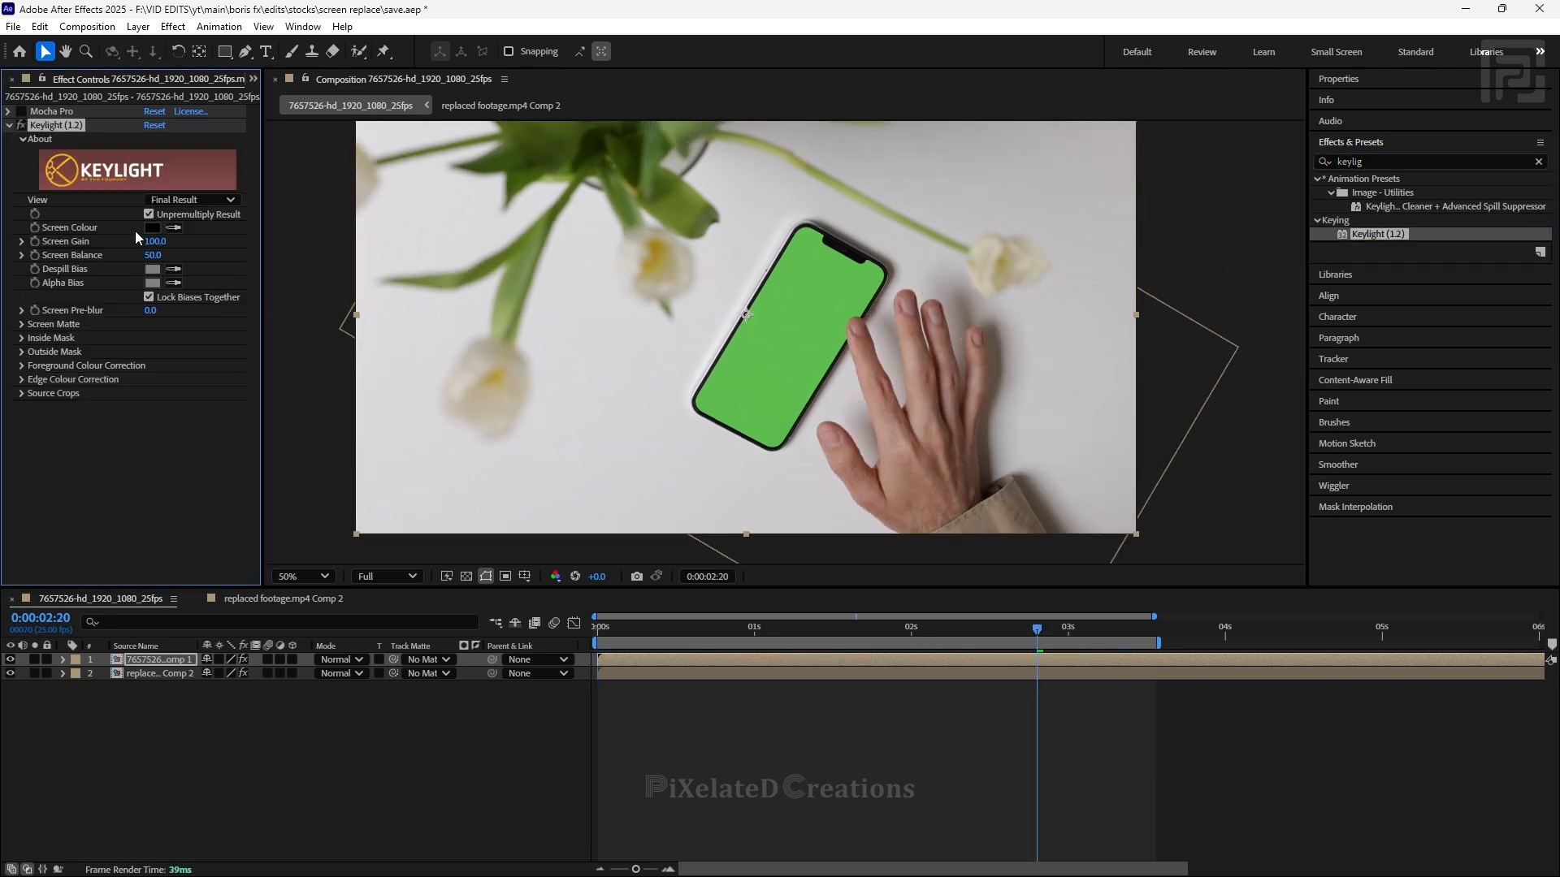
pyautogui.click(177, 225)
pyautogui.click(829, 309)
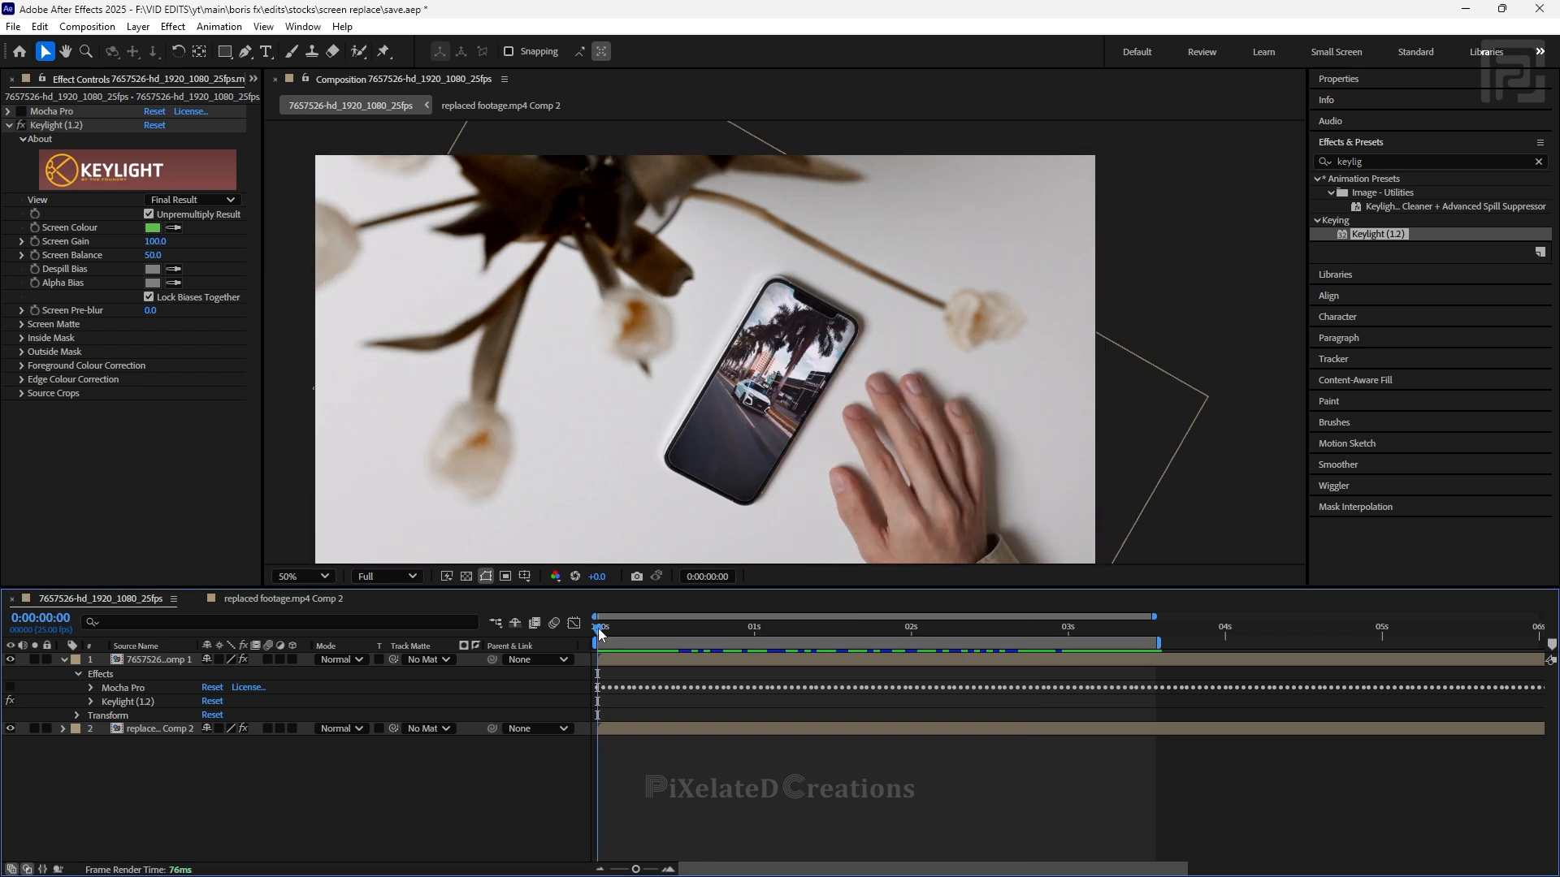
# - Check the keyed result over the first frames and duplicate the phone footage layer
pyautogui.moveTo(597, 632)
pyautogui.mouseDown()
pyautogui.moveTo(1087, 650)
pyautogui.moveTo(621, 652)
pyautogui.mouseUp()
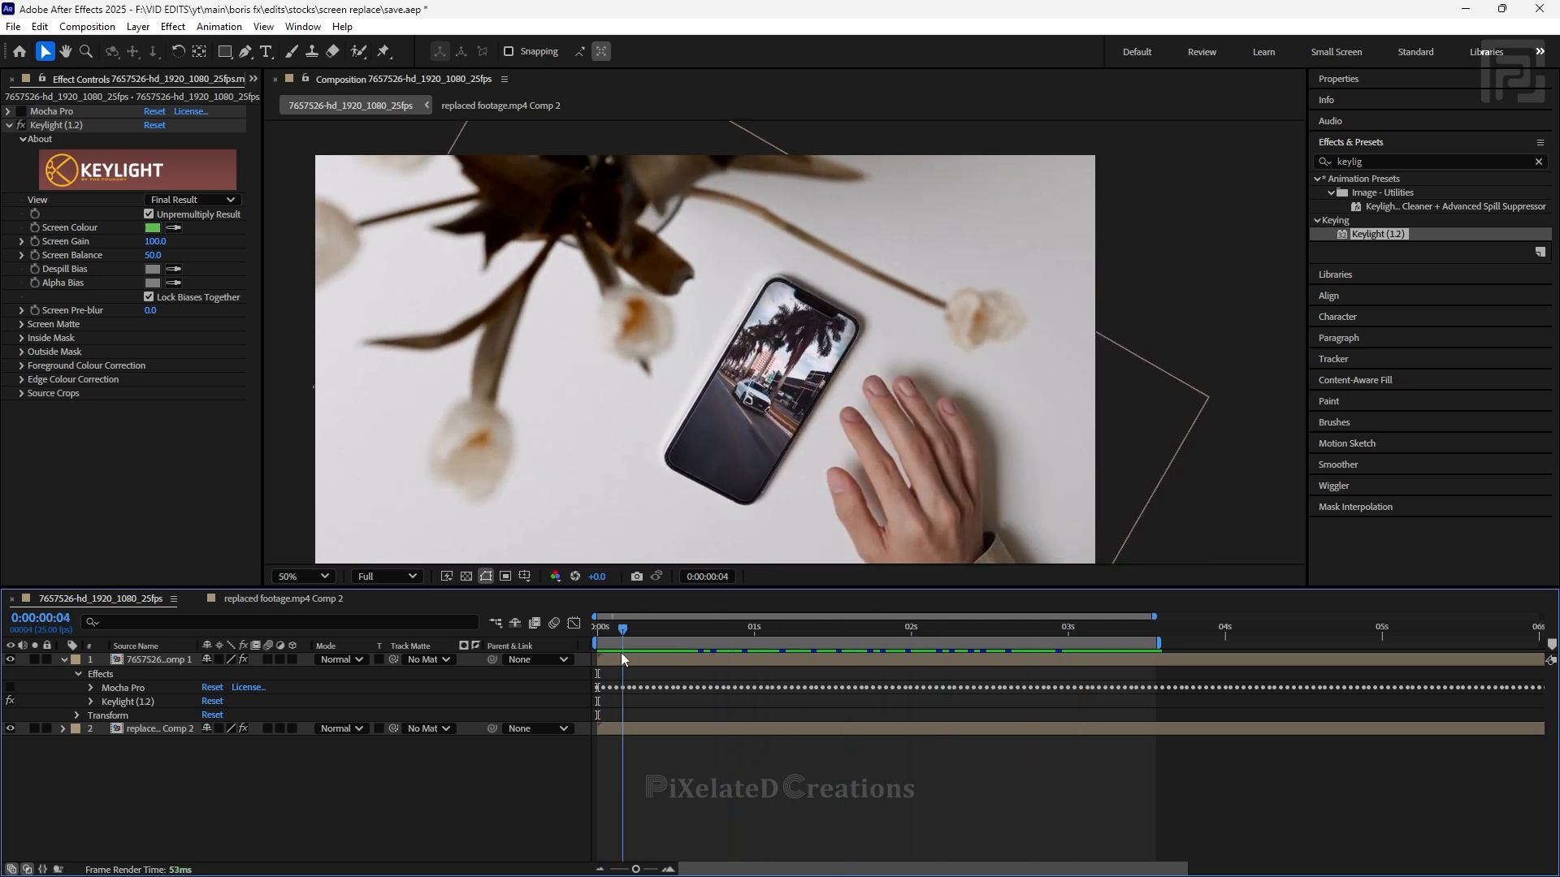
pyautogui.click(64, 659)
pyautogui.click(135, 660)
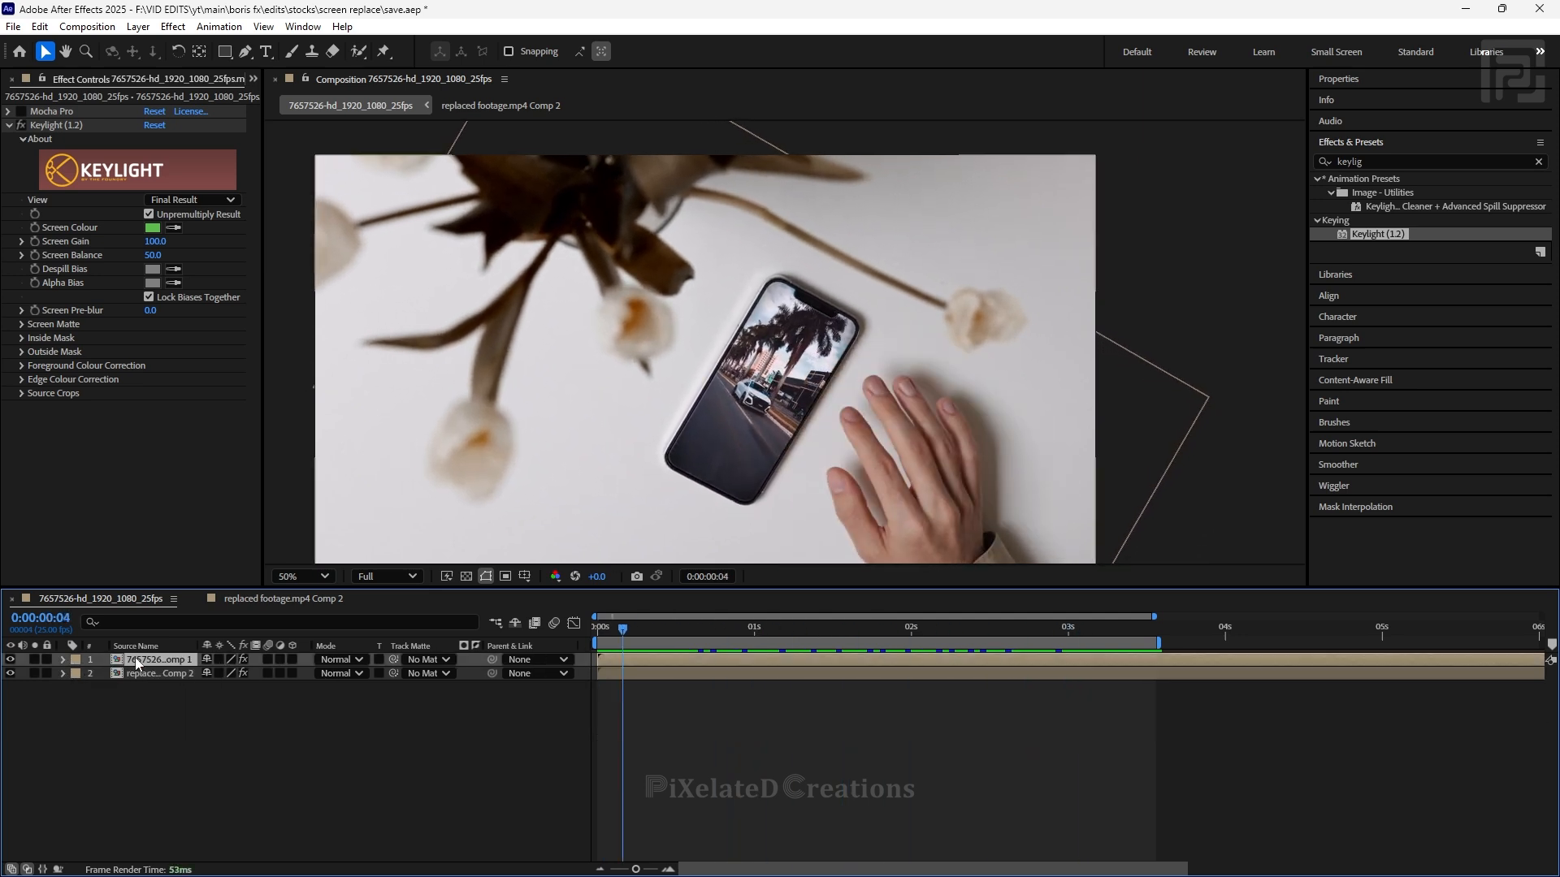
pyautogui.hotkey('ctrl', 'd')
# - Draw a four-point mask around the phone on the top duplicate, fit its corners to the phone's tilt, and invert it
pyautogui.click(225, 52)
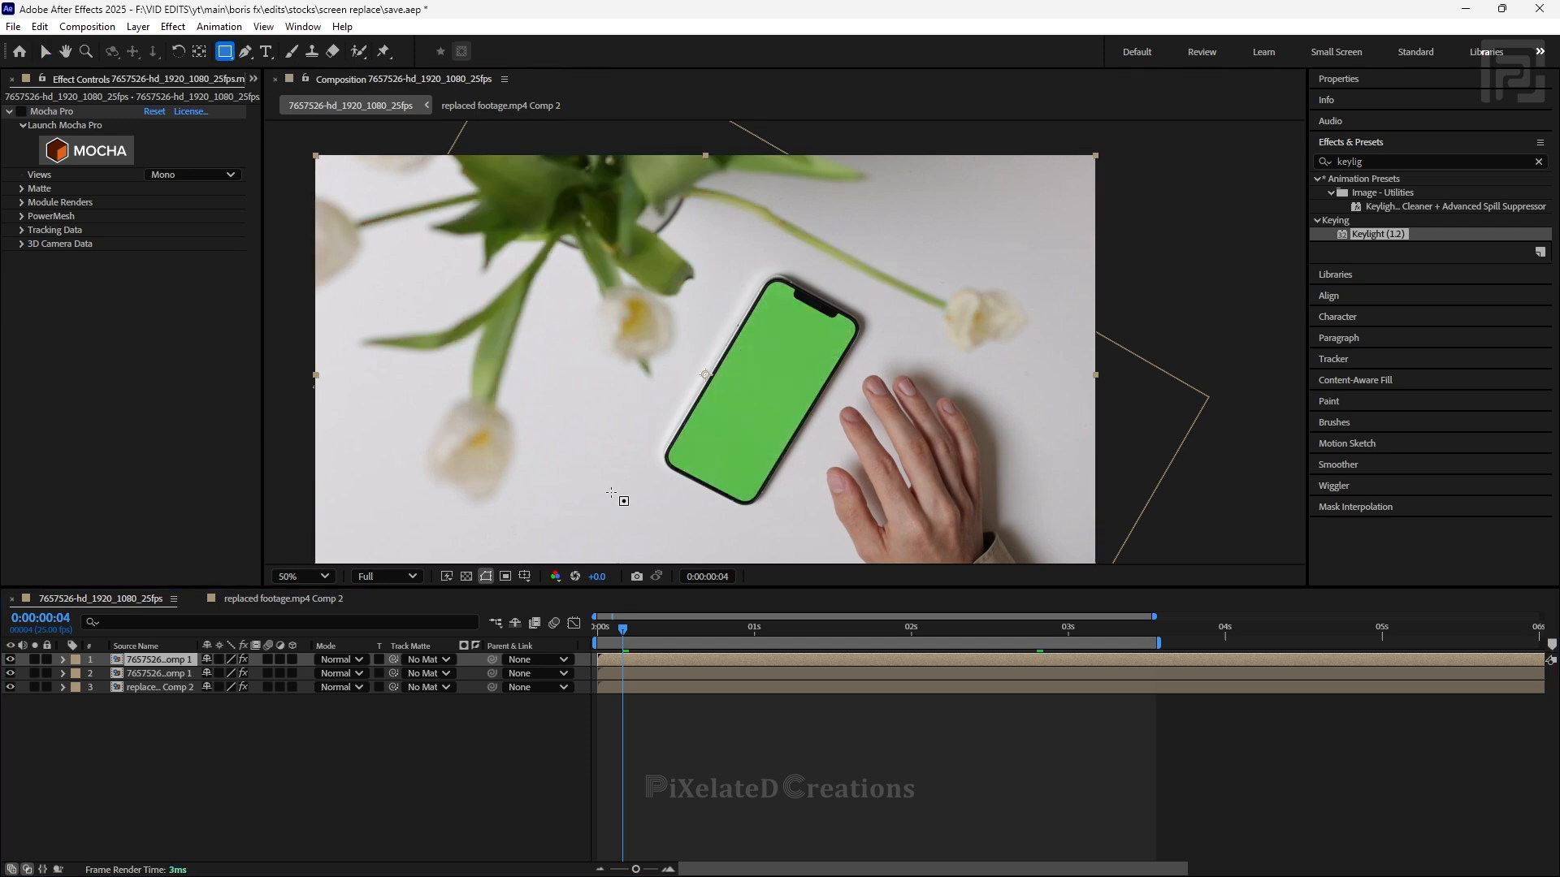
pyautogui.moveTo(743, 250); pyautogui.dragTo(741, 258)
pyautogui.hotkey('ctrl', 'z')
pyautogui.hotkey('ctrl', 'z')
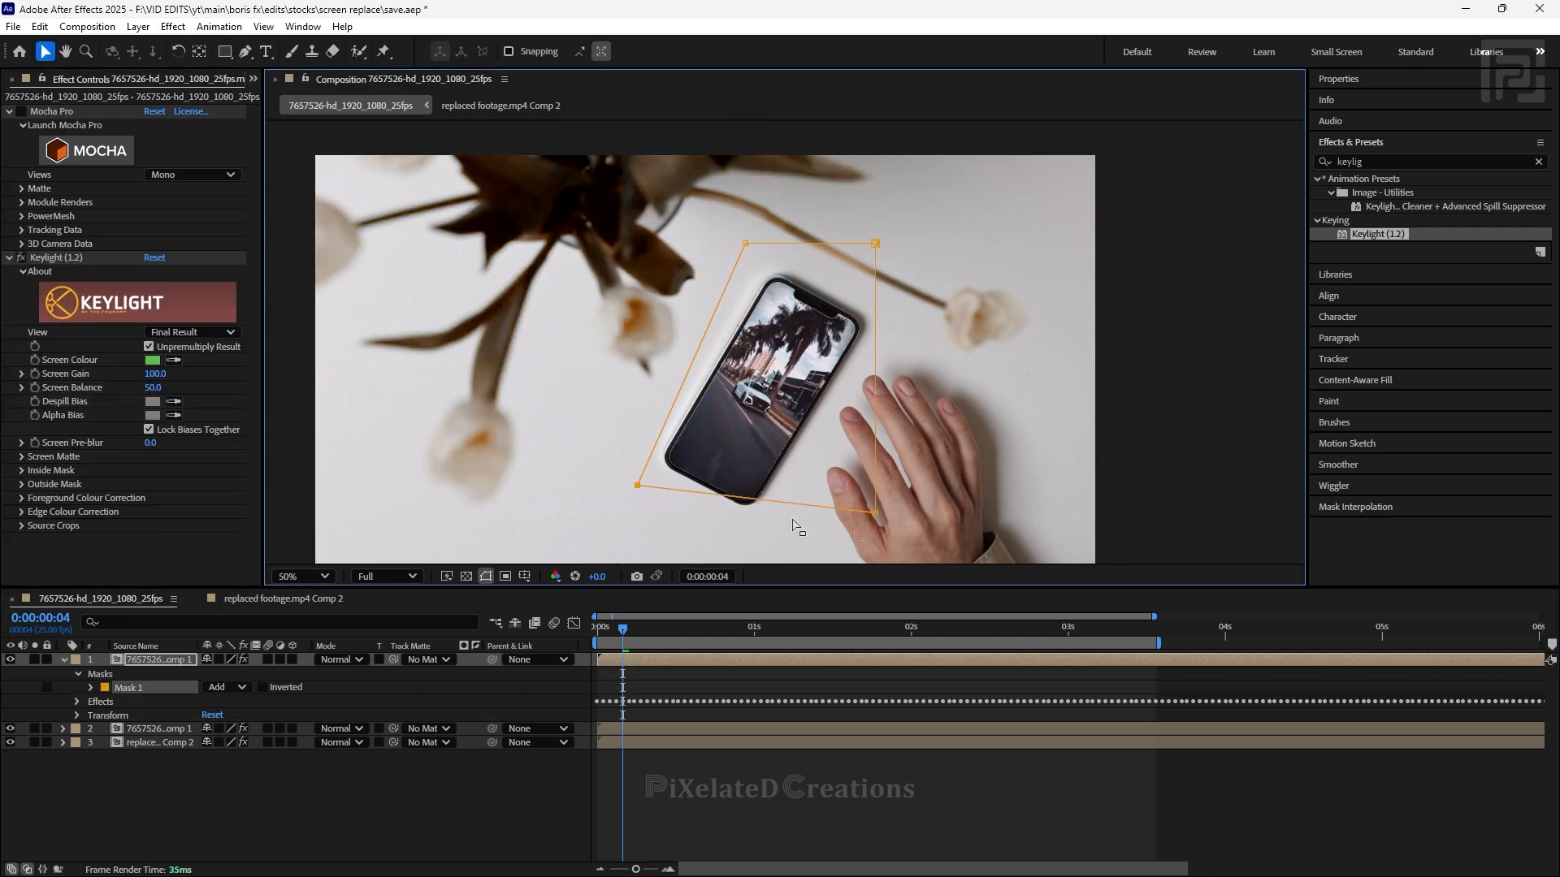
pyautogui.moveTo(801, 524); pyautogui.dragTo(758, 539)
pyautogui.moveTo(875, 243); pyautogui.dragTo(893, 327)
pyautogui.click(262, 687)
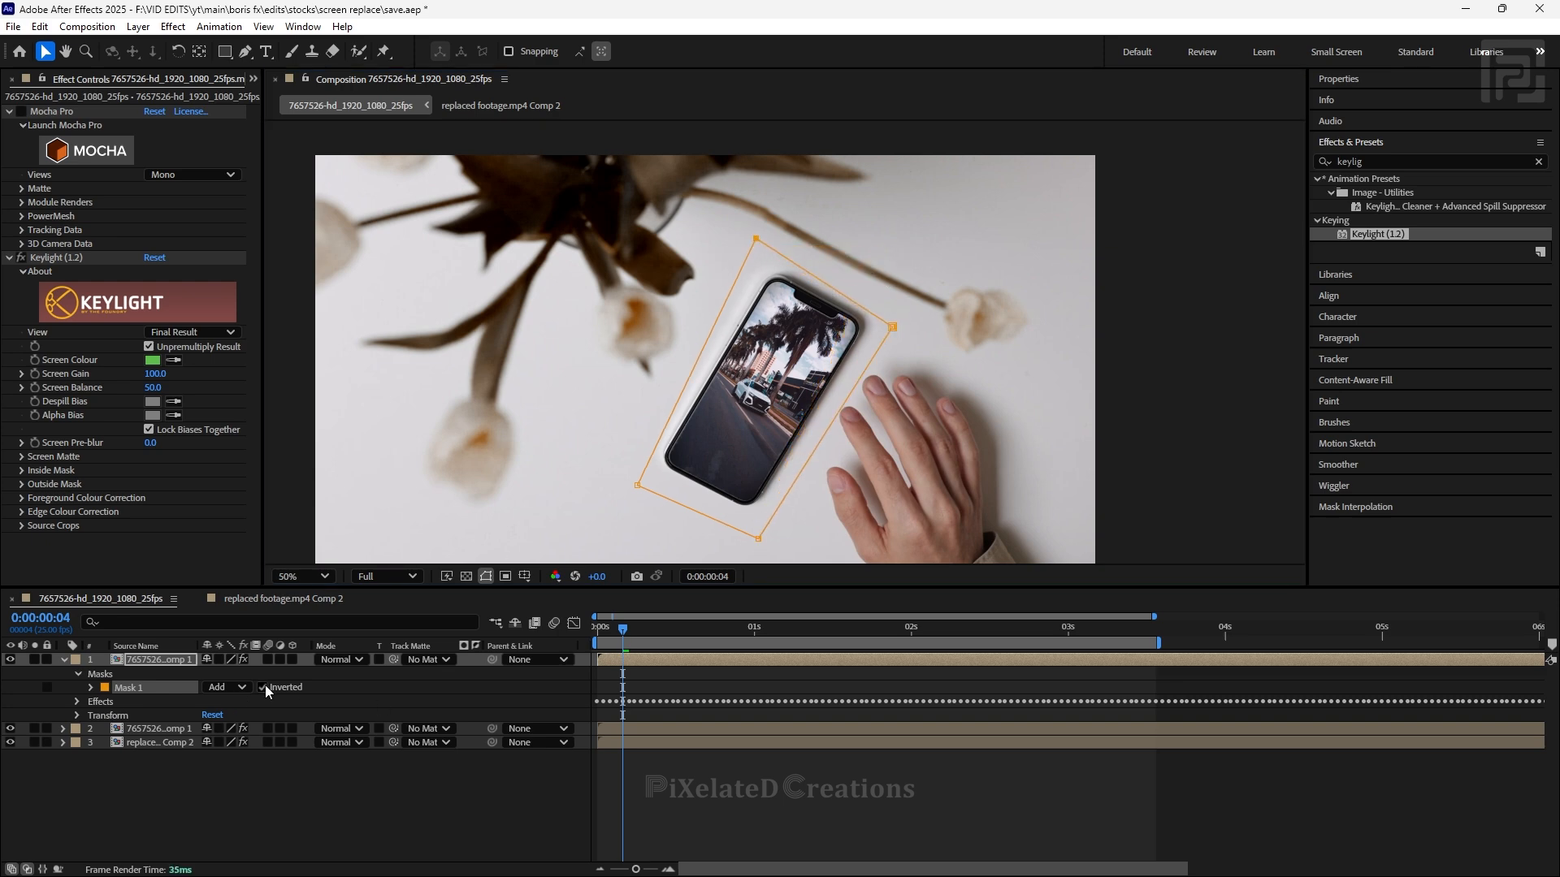
# - Remove the Keylight effect from the masked top layer and check the restored plant colours
pyautogui.click(58, 257)
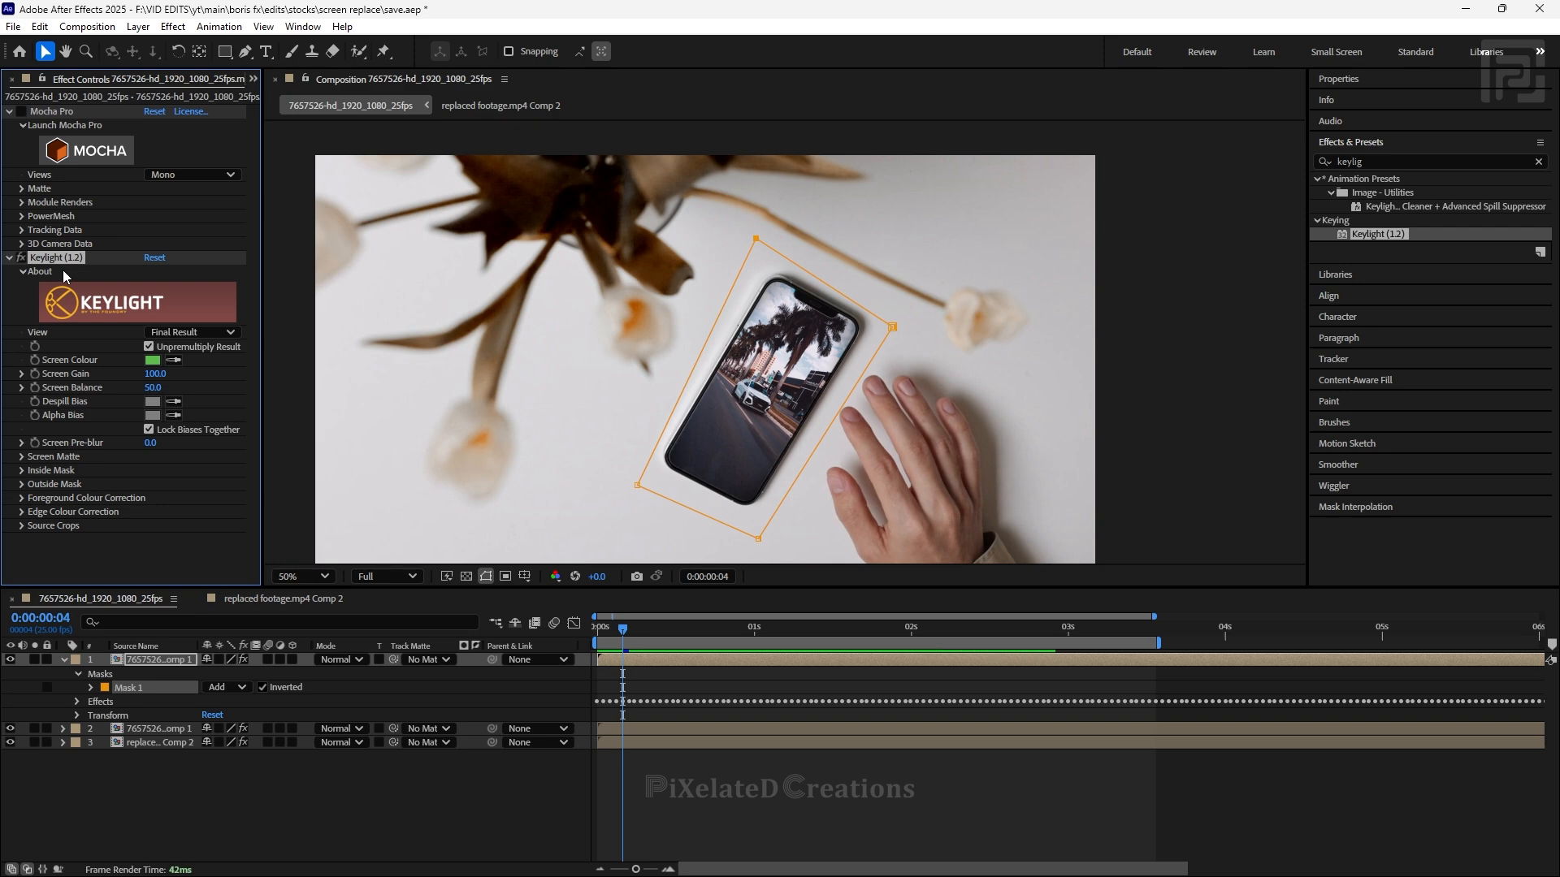
pyautogui.press('Delete')
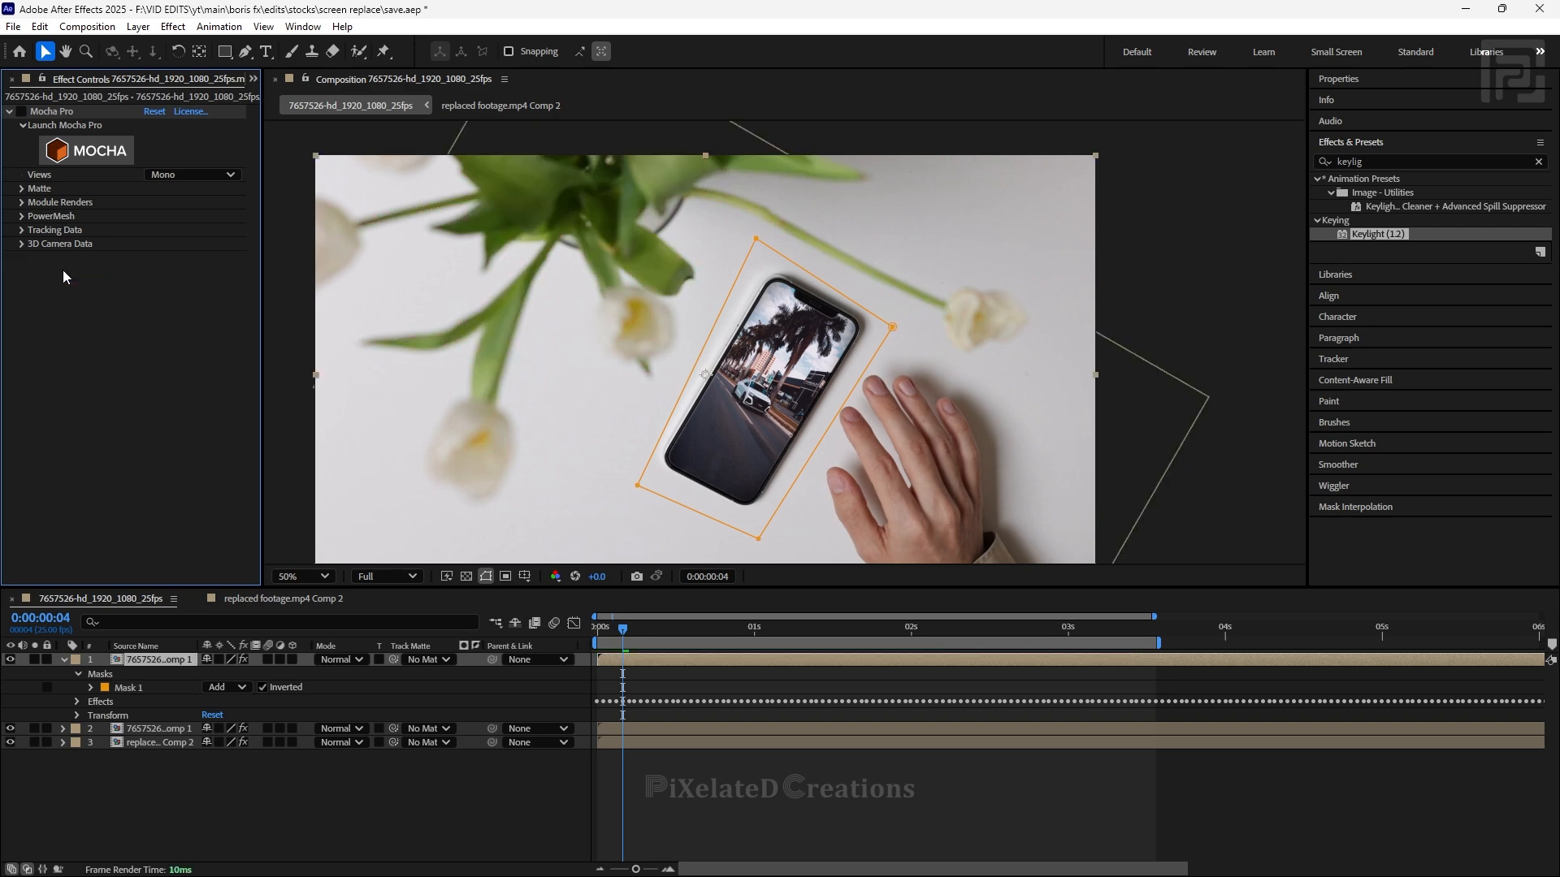
pyautogui.click(284, 140)
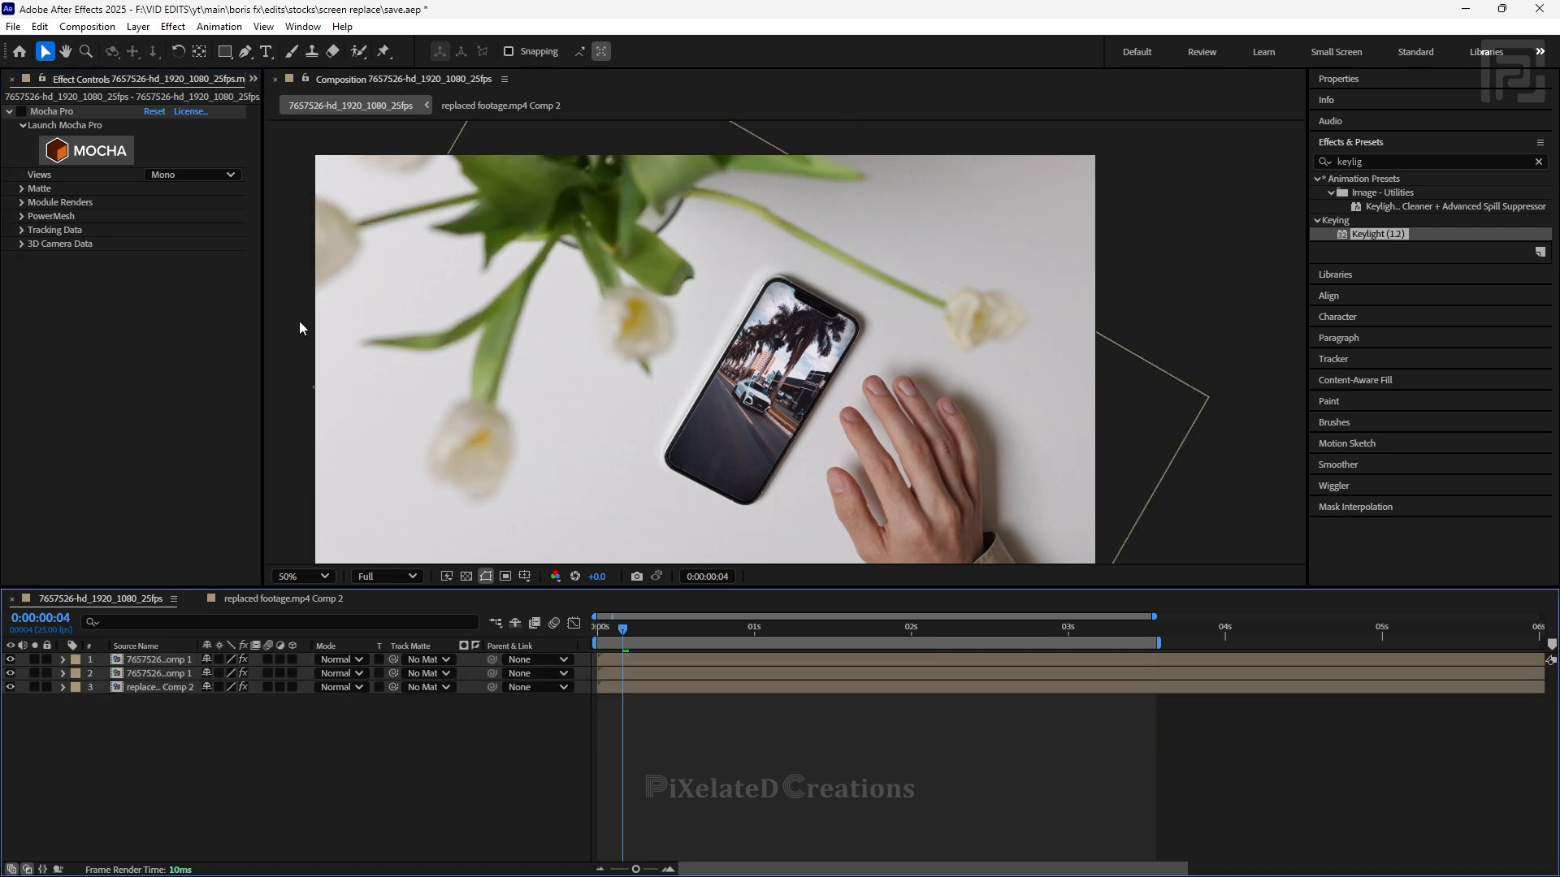
pyautogui.moveTo(624, 630); pyautogui.dragTo(632, 631)
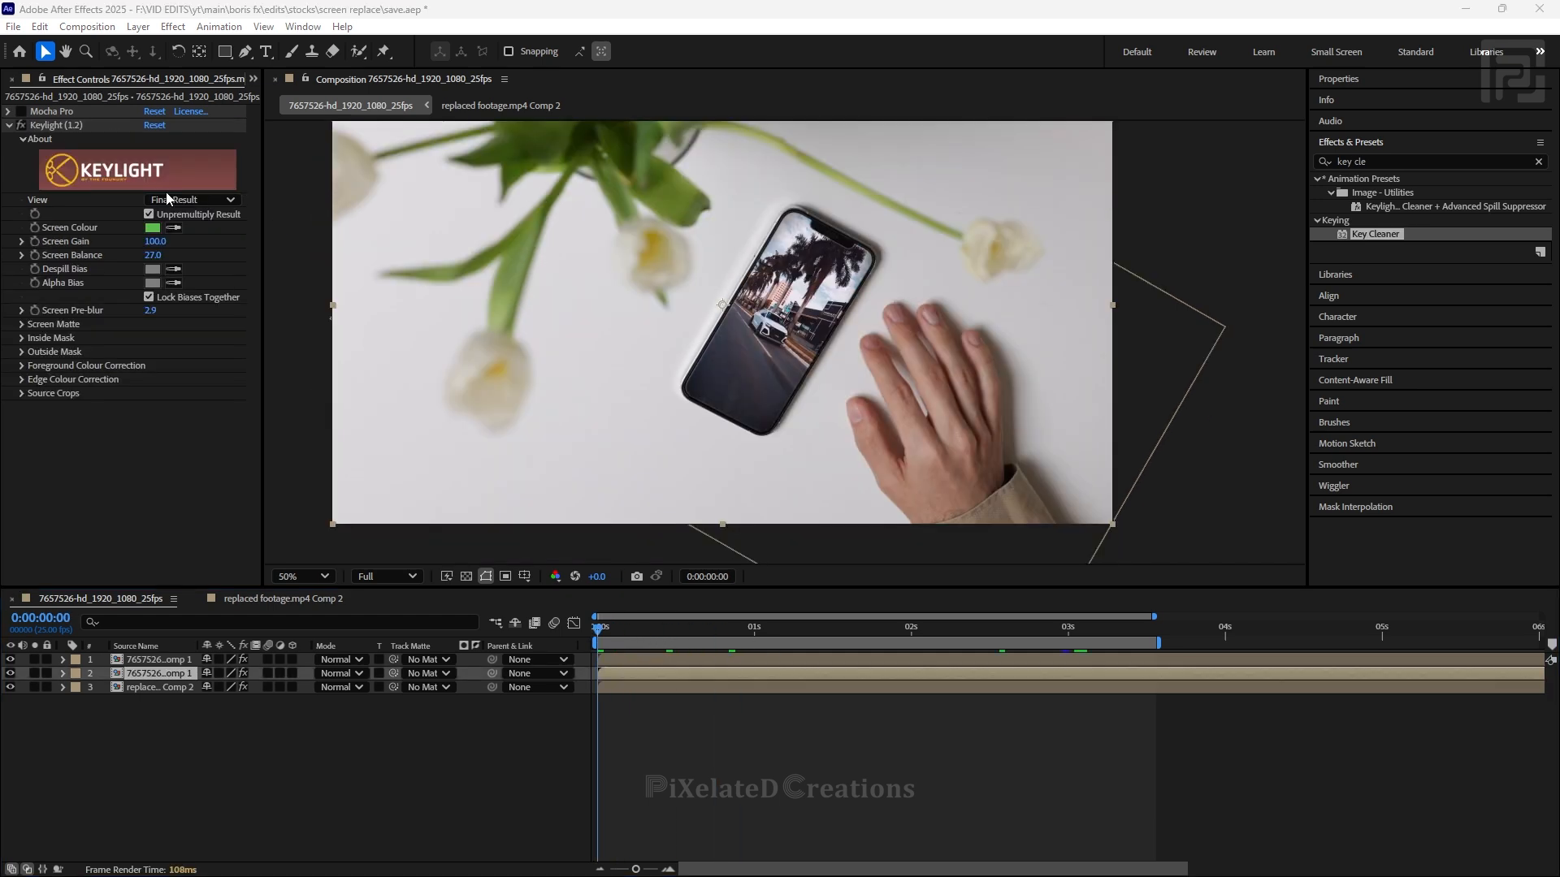
# - Add the Key Cleaner effect after Keylight on the keyed phone footage layer
pyautogui.click(64, 128)
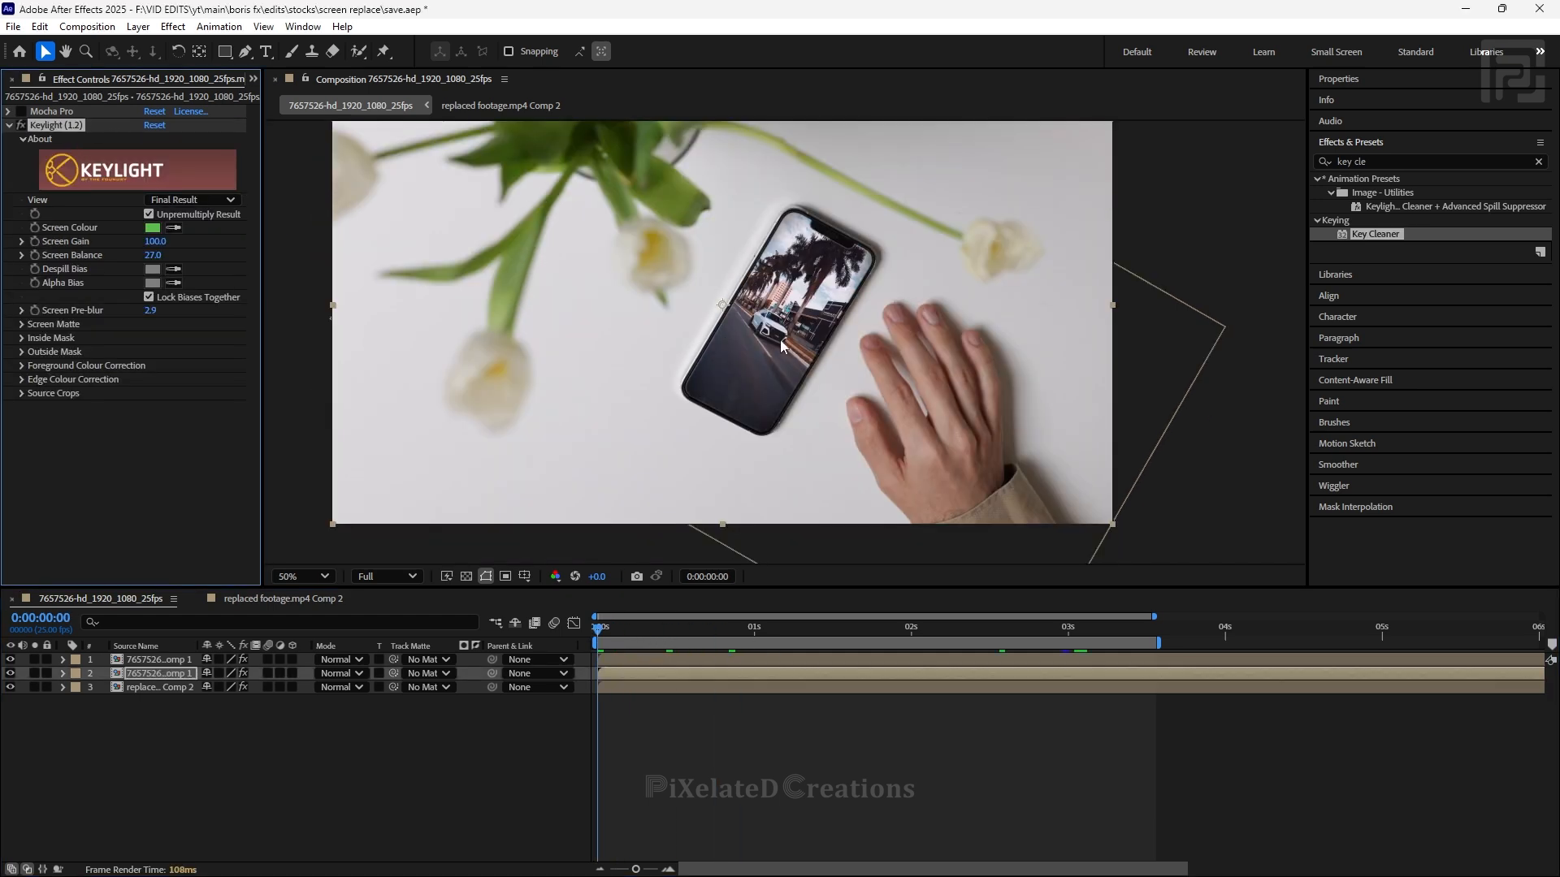
pyautogui.scroll(2, 780, 339)
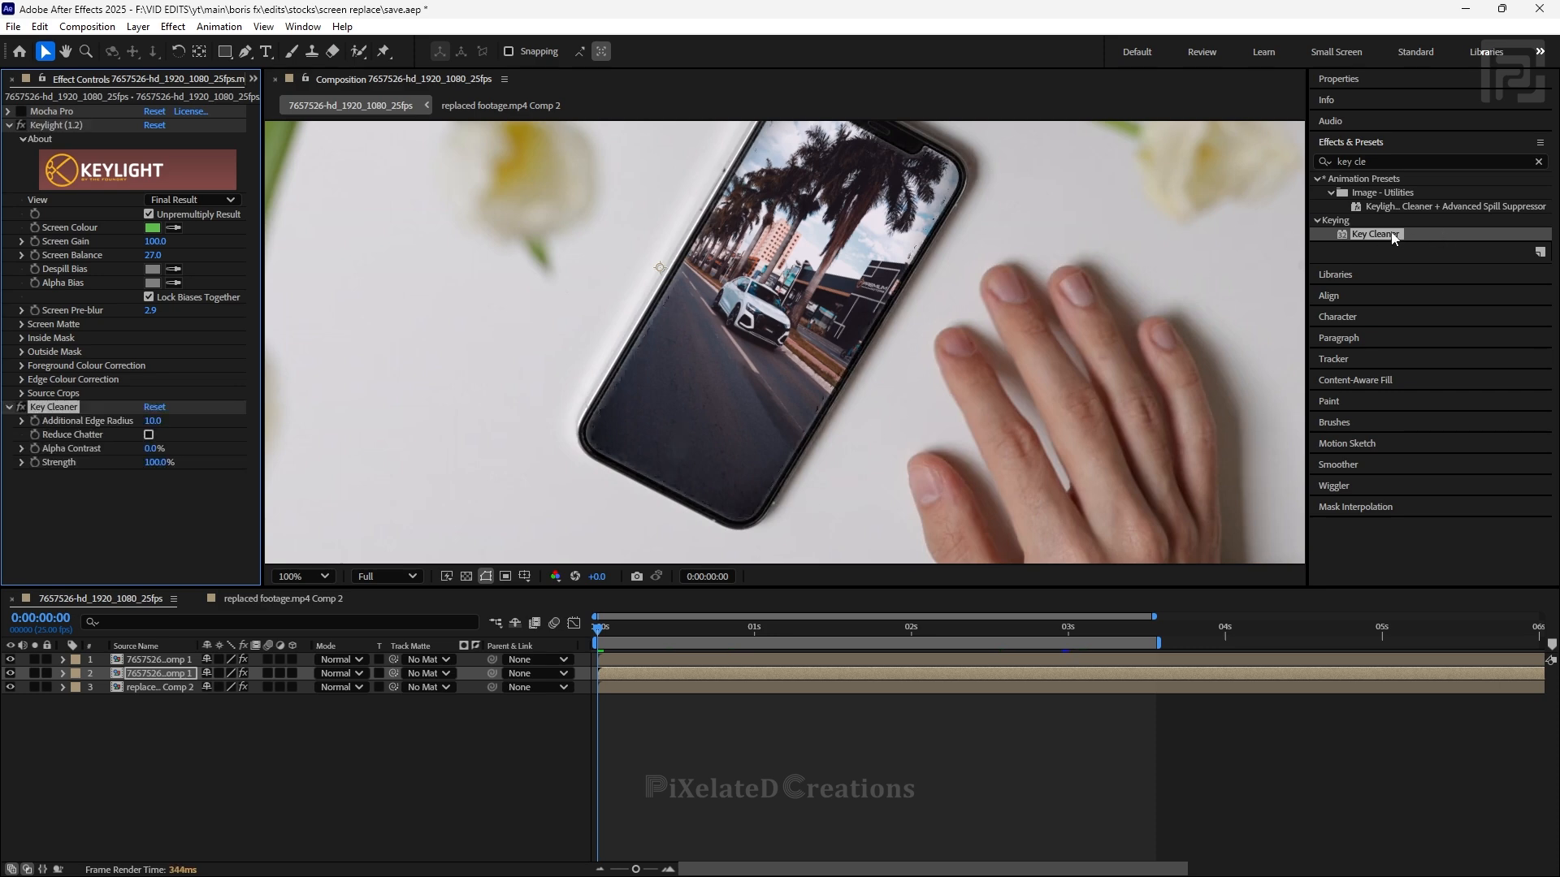
pyautogui.scroll(2, 786, 437)
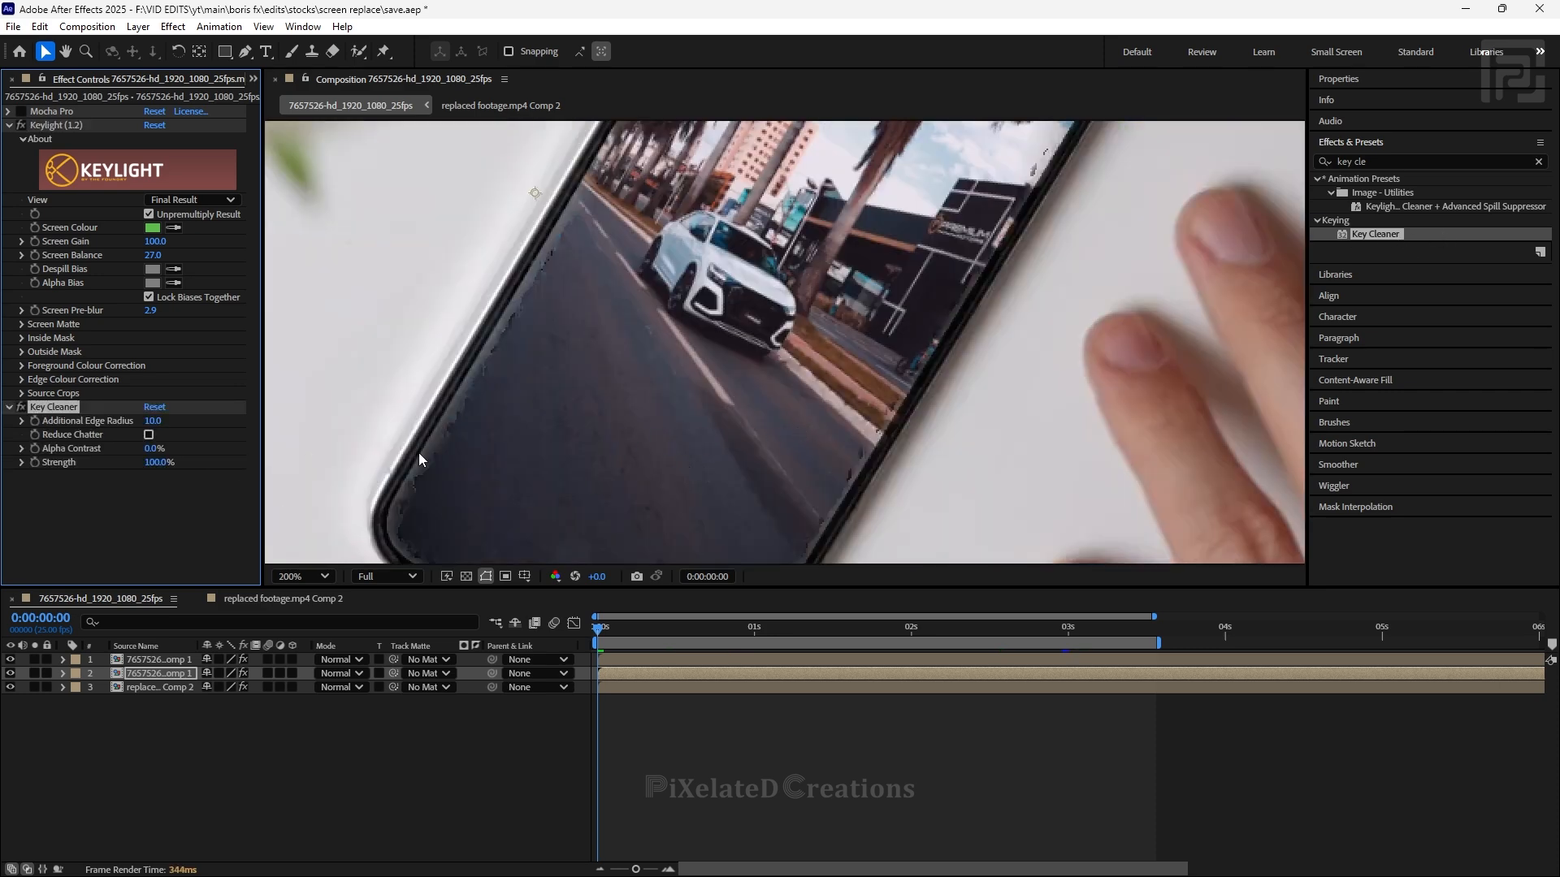
# - Set Key Cleaner's additional edge radius to 14.7, alpha contrast to 95% and strength to 0% to clean the display edges
pyautogui.moveTo(714, 482); pyautogui.dragTo(780, 358)
pyautogui.scroll(-1, 718, 368)
pyautogui.scroll(1, 656, 379)
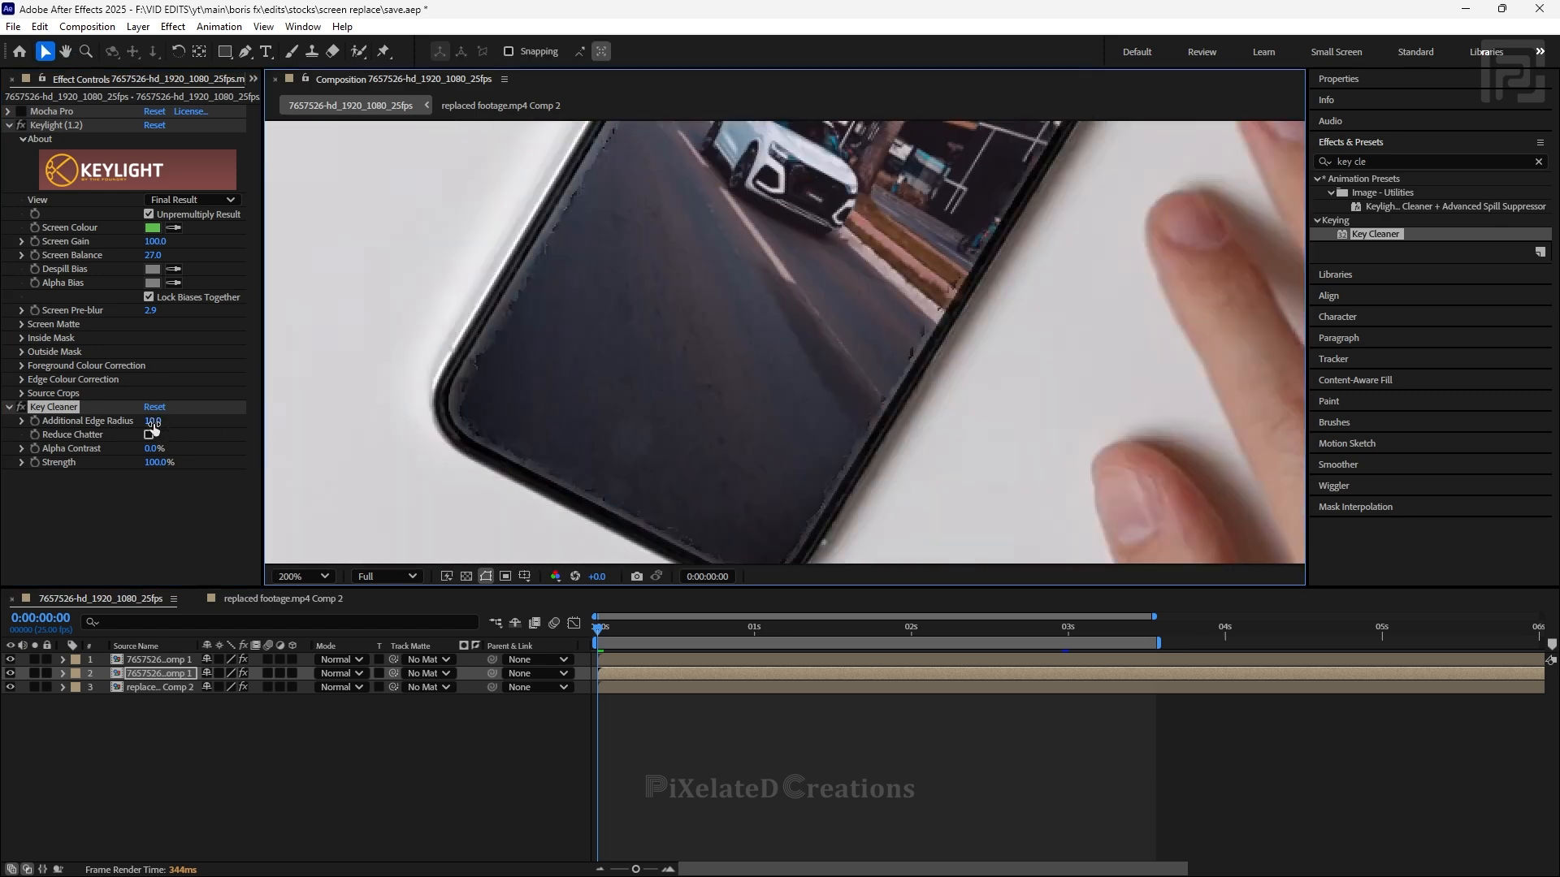
pyautogui.moveTo(152, 449); pyautogui.dragTo(75, 466)
pyautogui.moveTo(153, 421); pyautogui.dragTo(191, 421)
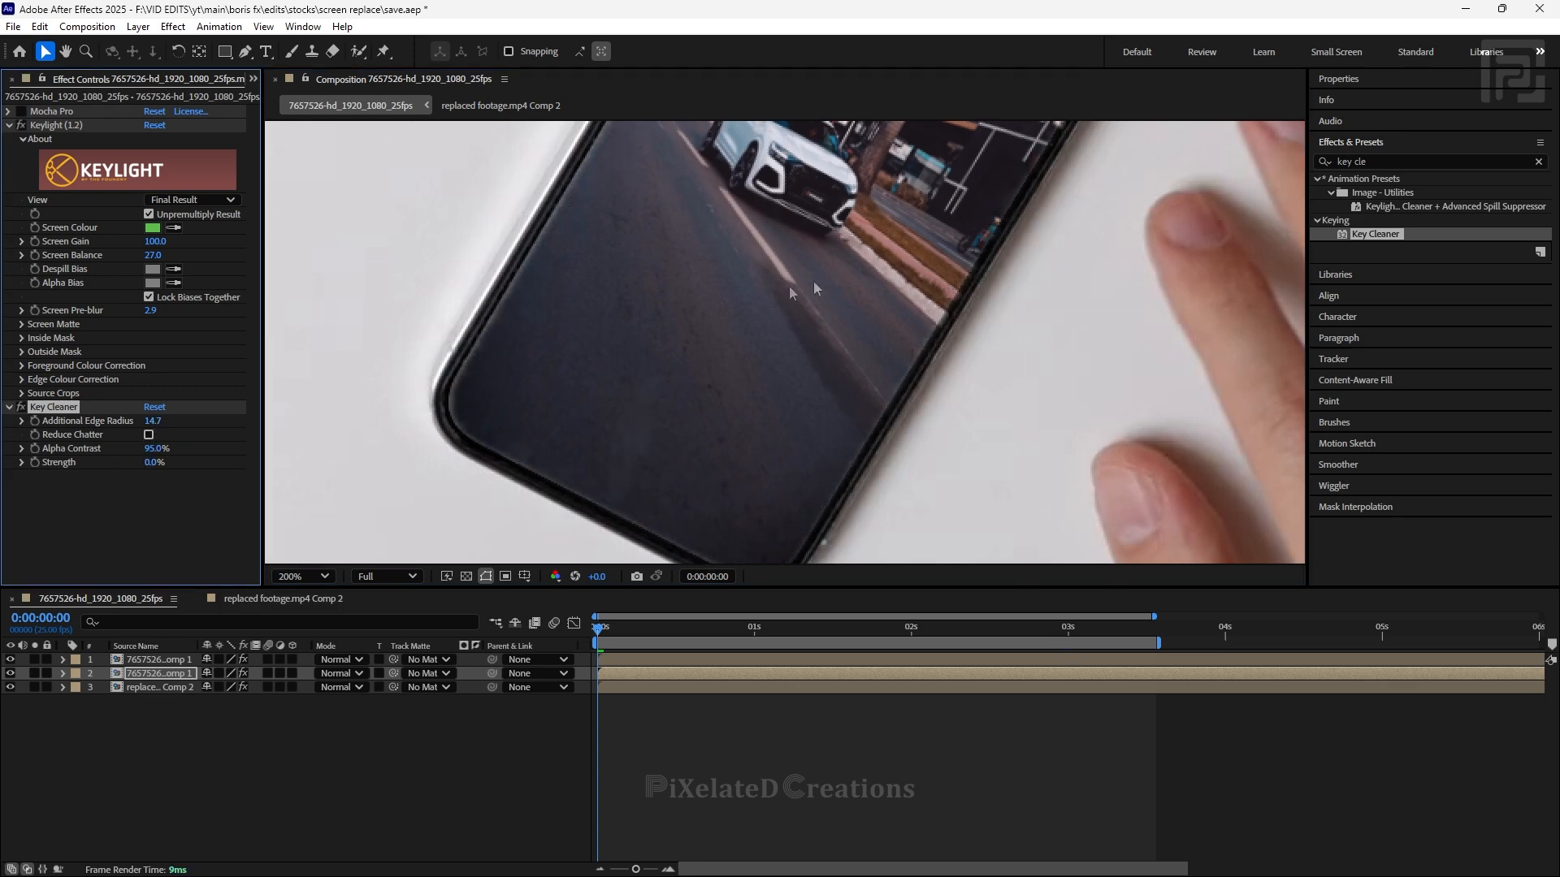
# - Inspect the cleaned display edges and preview the finished replacement in an enlarged composition view
pyautogui.scroll(-1, 500, 360)
pyautogui.scroll(1, 895, 272)
pyautogui.scroll(-2, 895, 271)
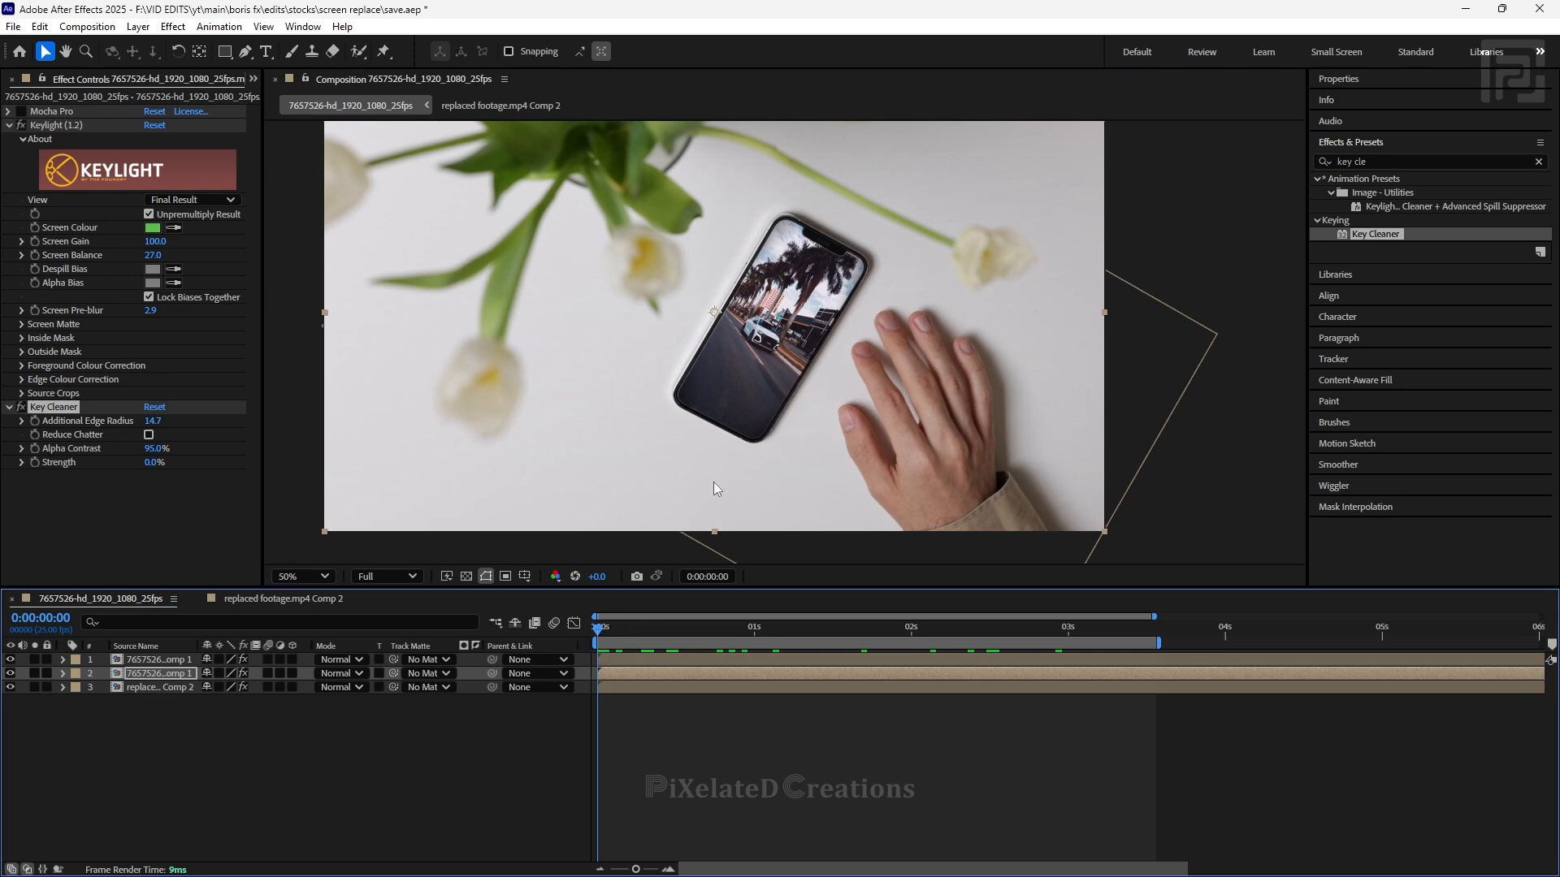
pyautogui.press('`')
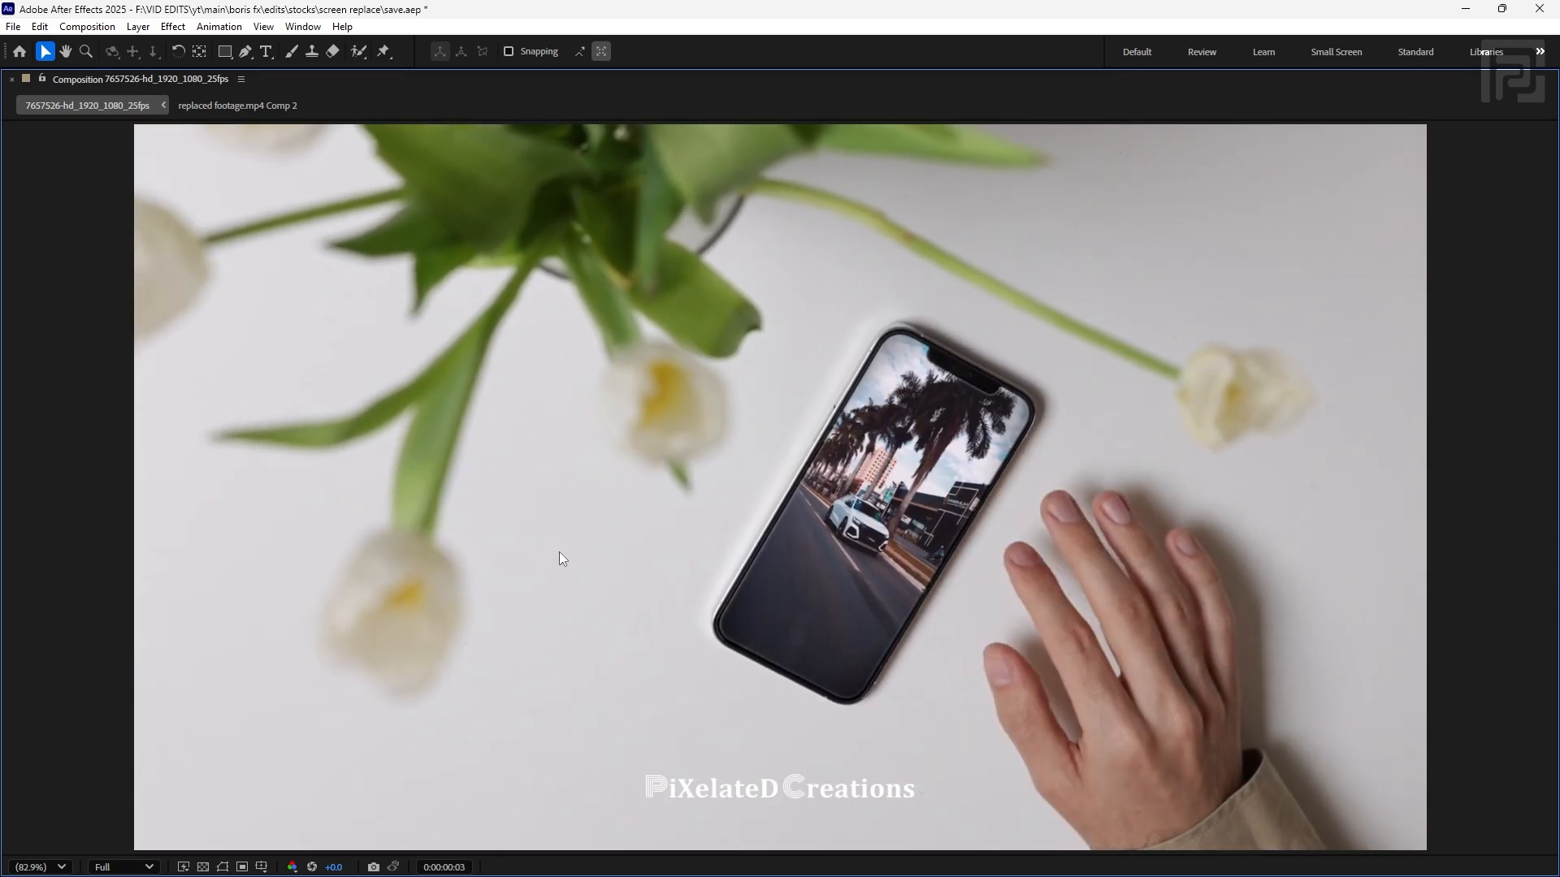
pyautogui.press('`')
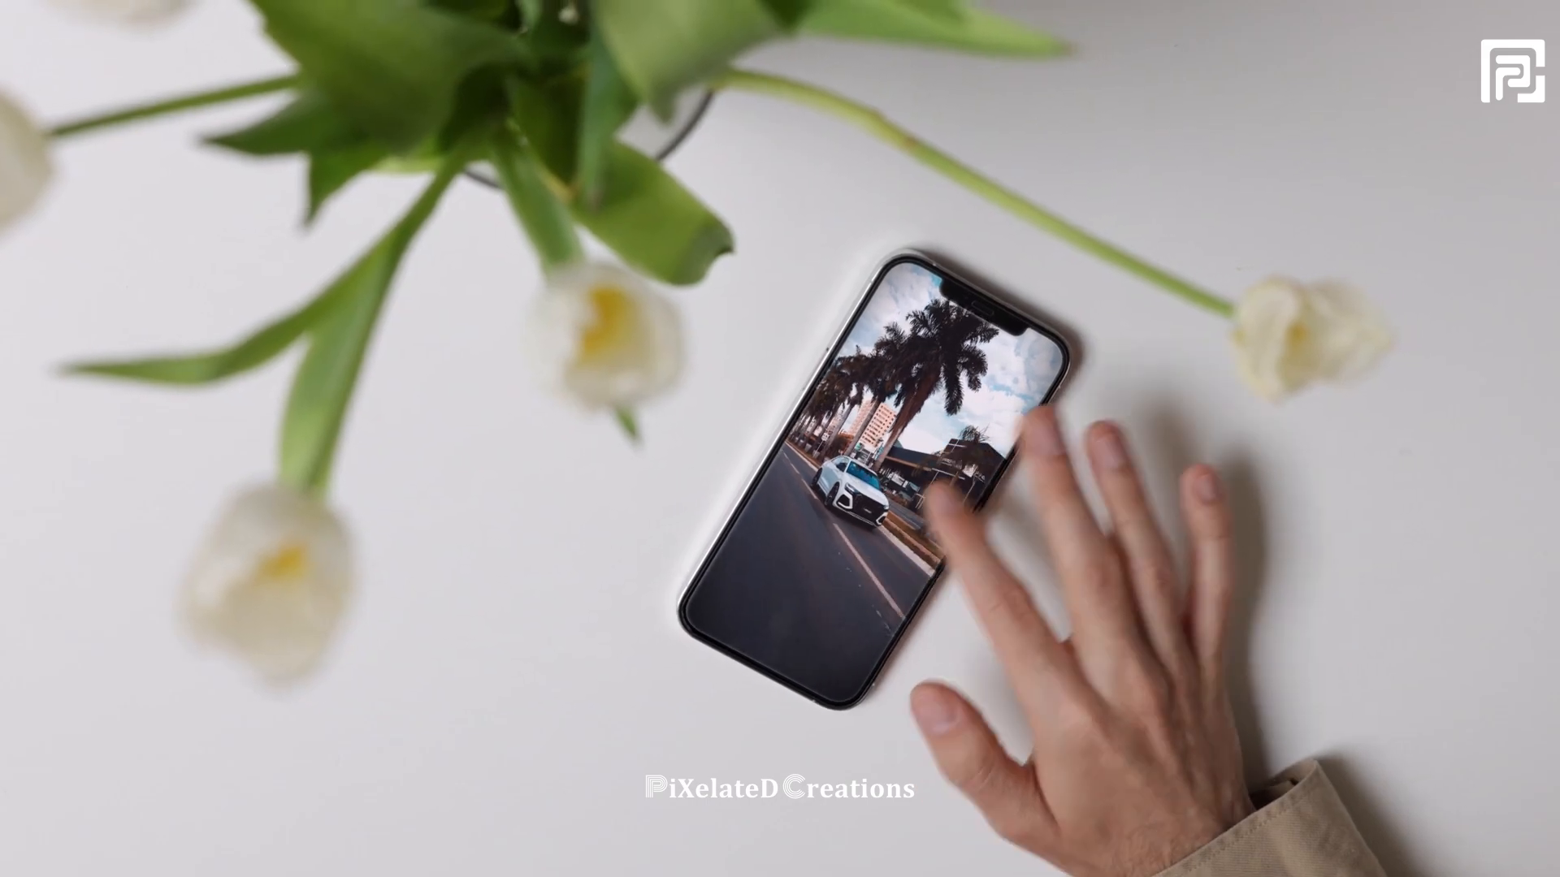
# - Scrub the 2nd matte footage composition and launch Mocha Pro on the 2nd replace.mp4 layer
pyautogui.click(148, 510)
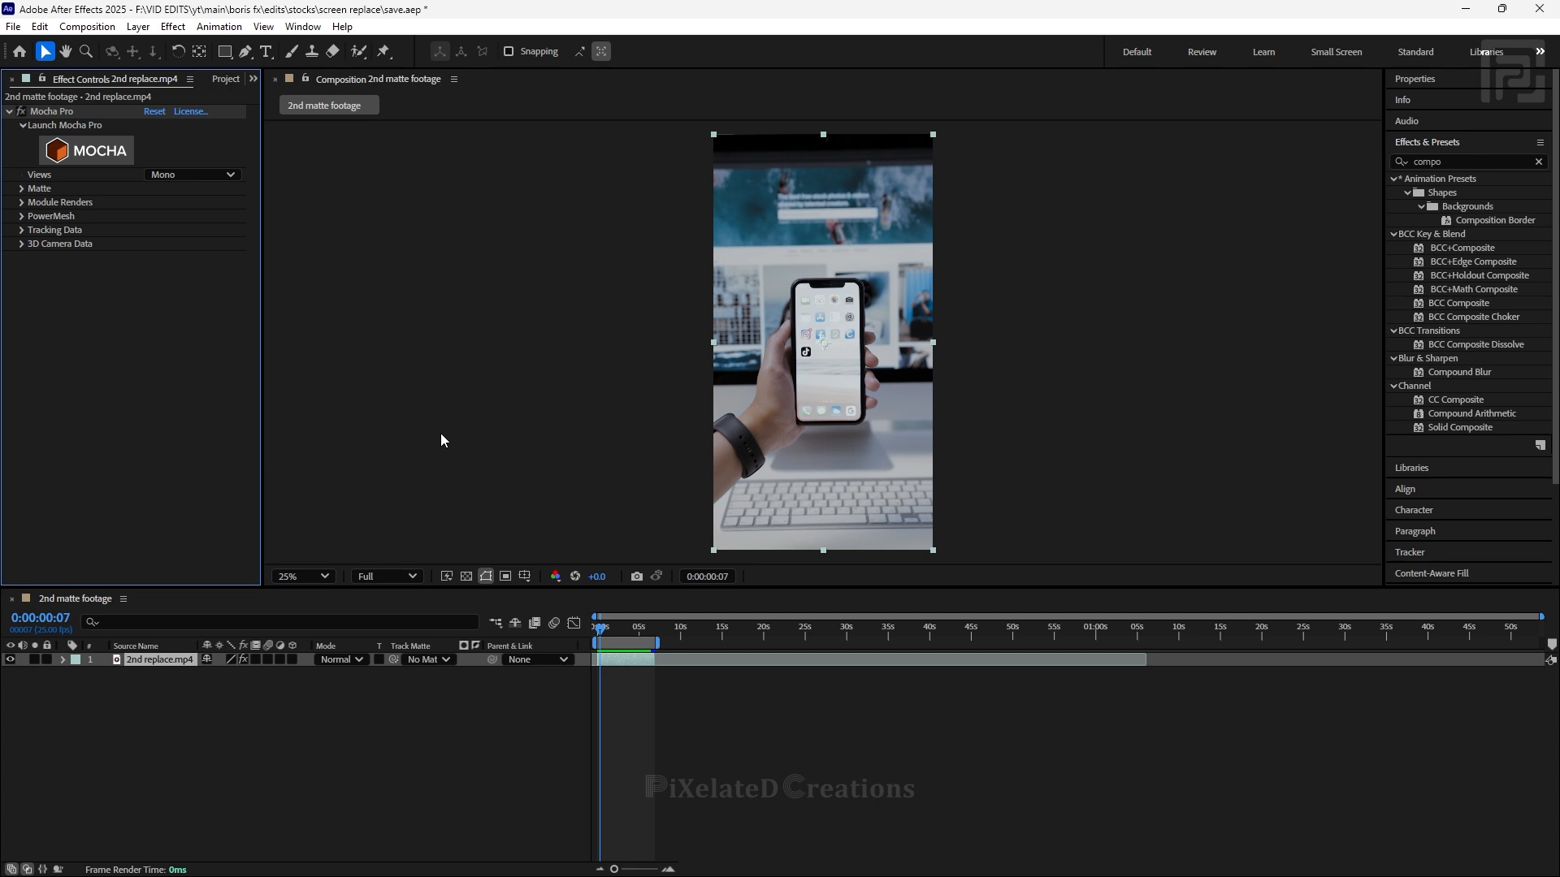
pyautogui.moveTo(603, 630)
pyautogui.mouseDown()
pyautogui.moveTo(654, 640)
pyautogui.moveTo(618, 626)
pyautogui.mouseUp()
pyautogui.click(86, 150)
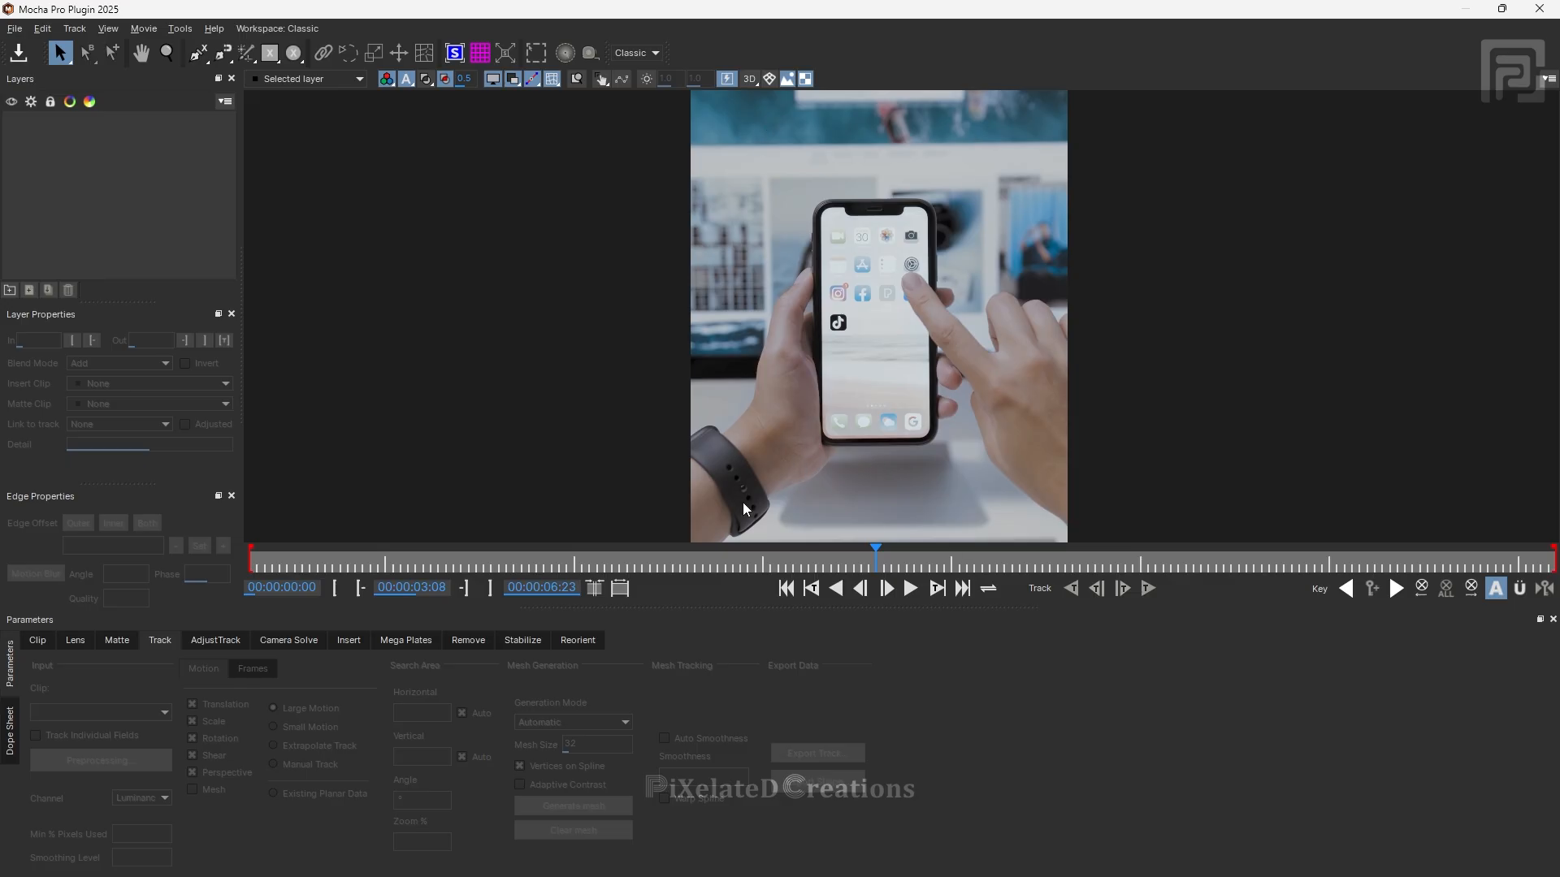
# - Draw a four-point X-spline layer around the phone body at 00:00:03:08, fitting its corners closely to the phone
pyautogui.click(201, 55)
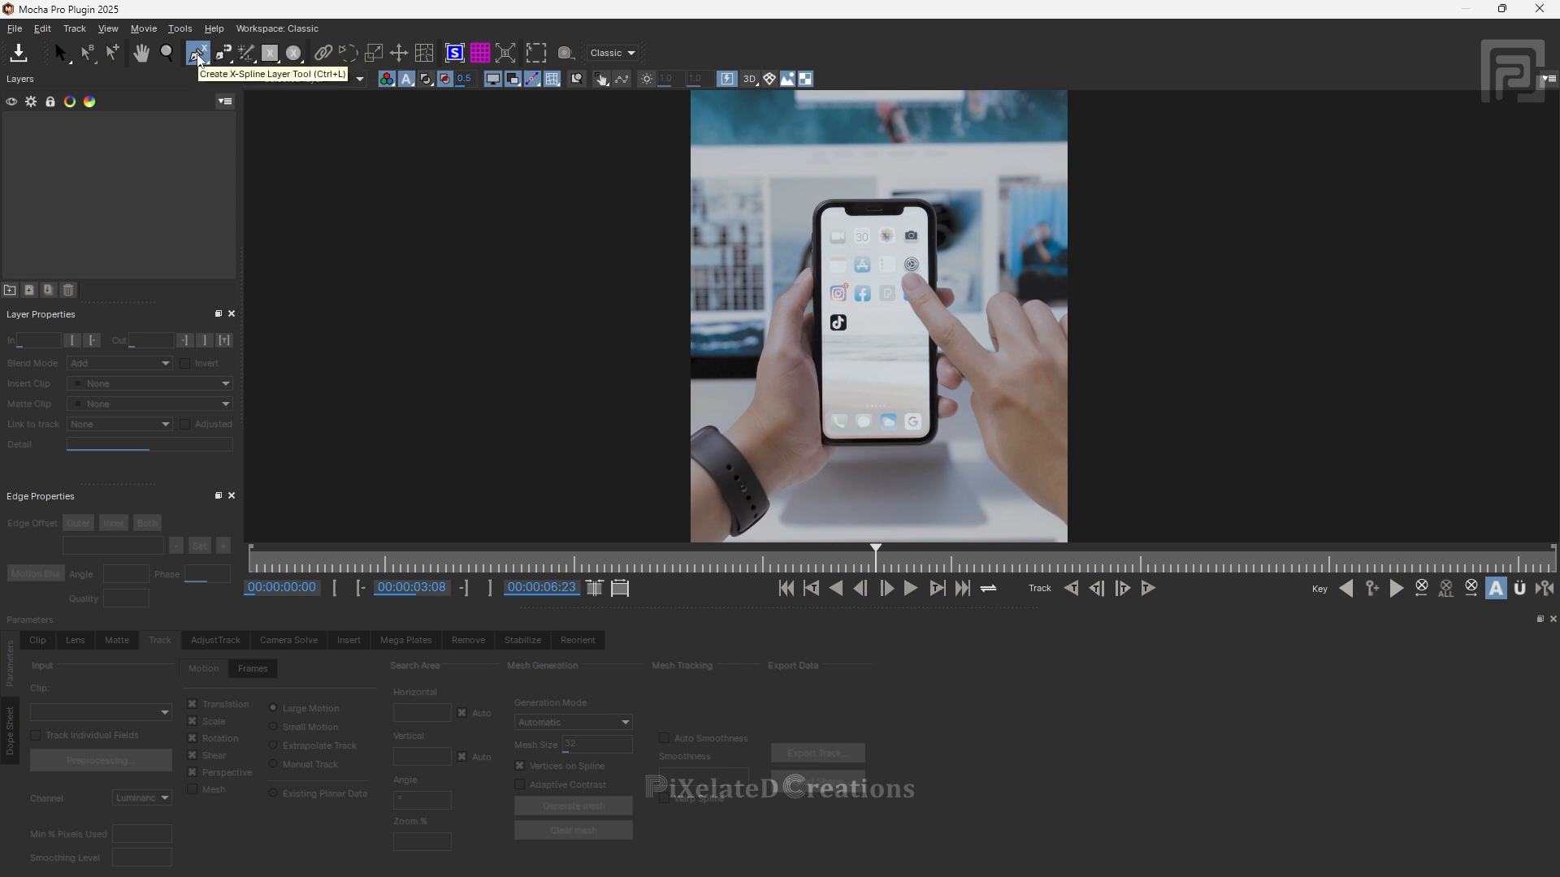
pyautogui.click(812, 454)
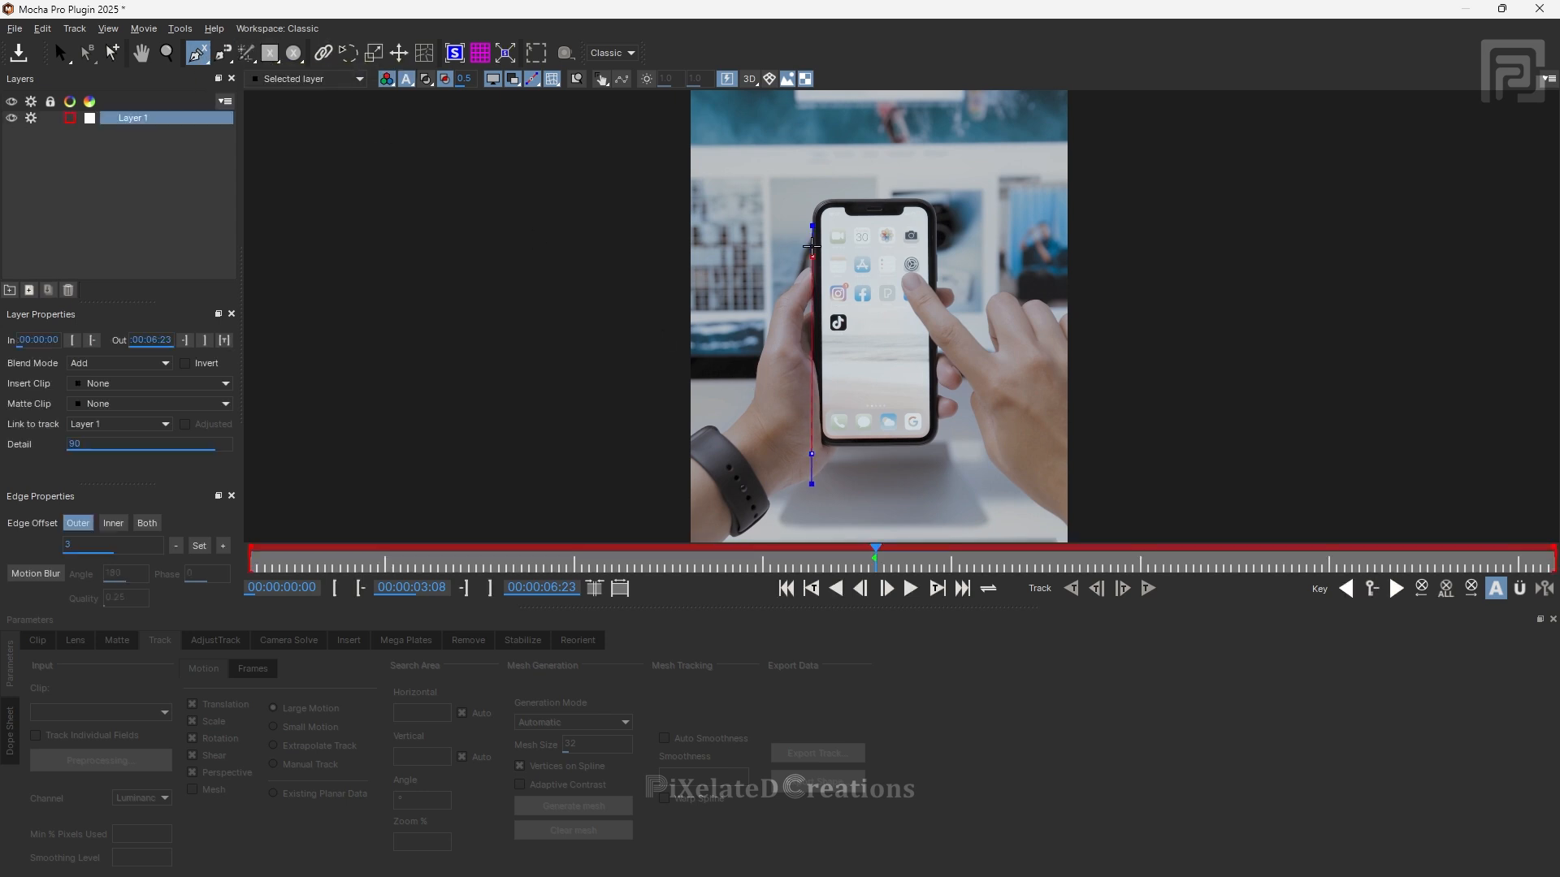
pyautogui.click(806, 190)
pyautogui.click(950, 192)
pyautogui.click(940, 448)
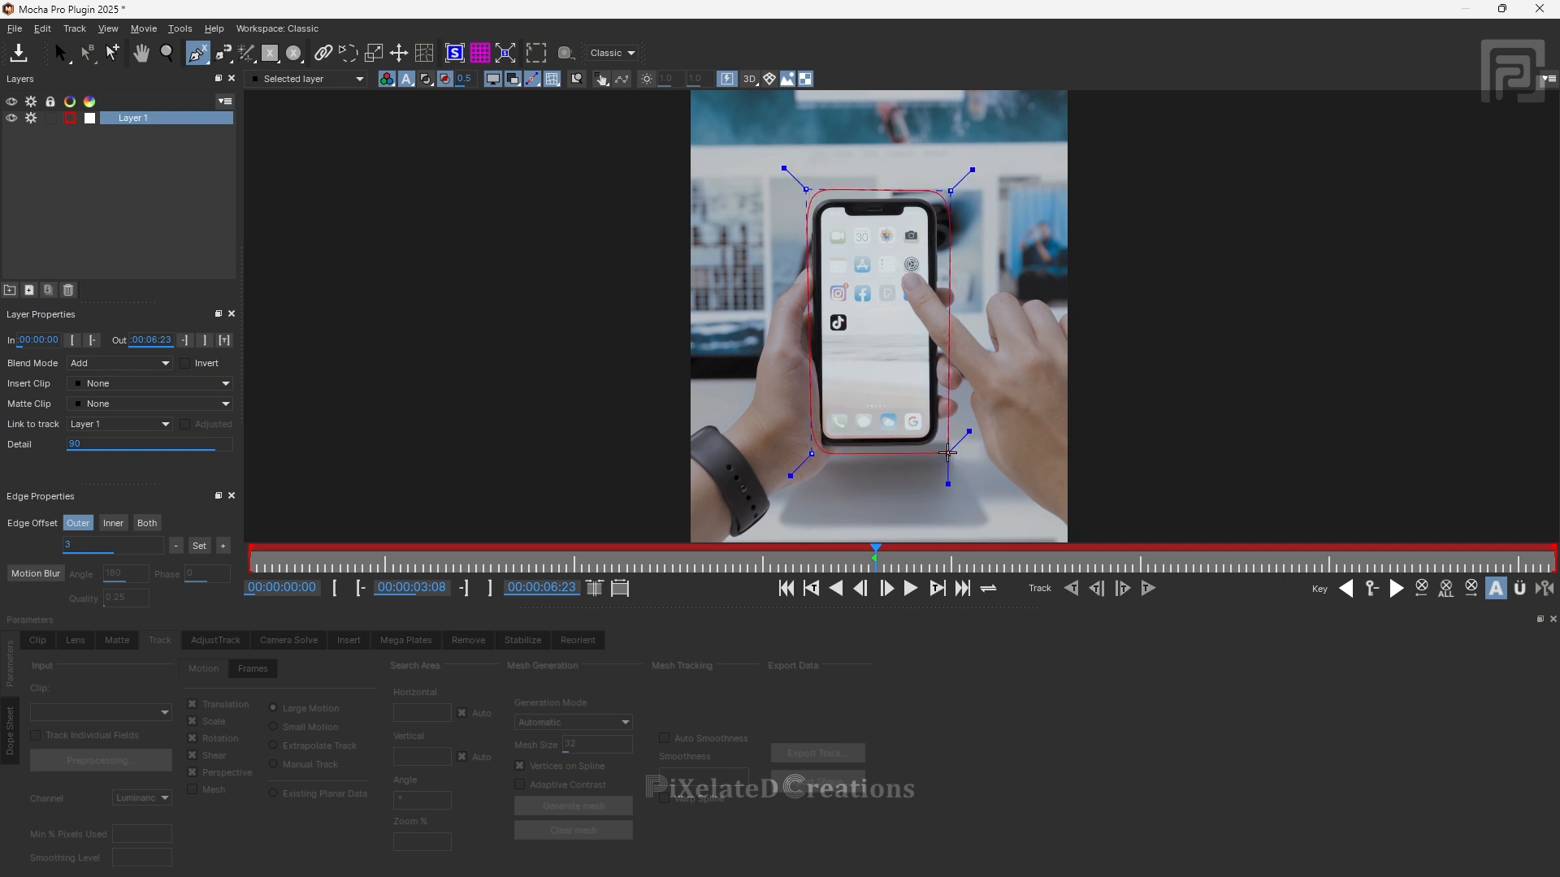
pyautogui.rightClick(940, 448)
pyautogui.moveTo(952, 189); pyautogui.dragTo(941, 193)
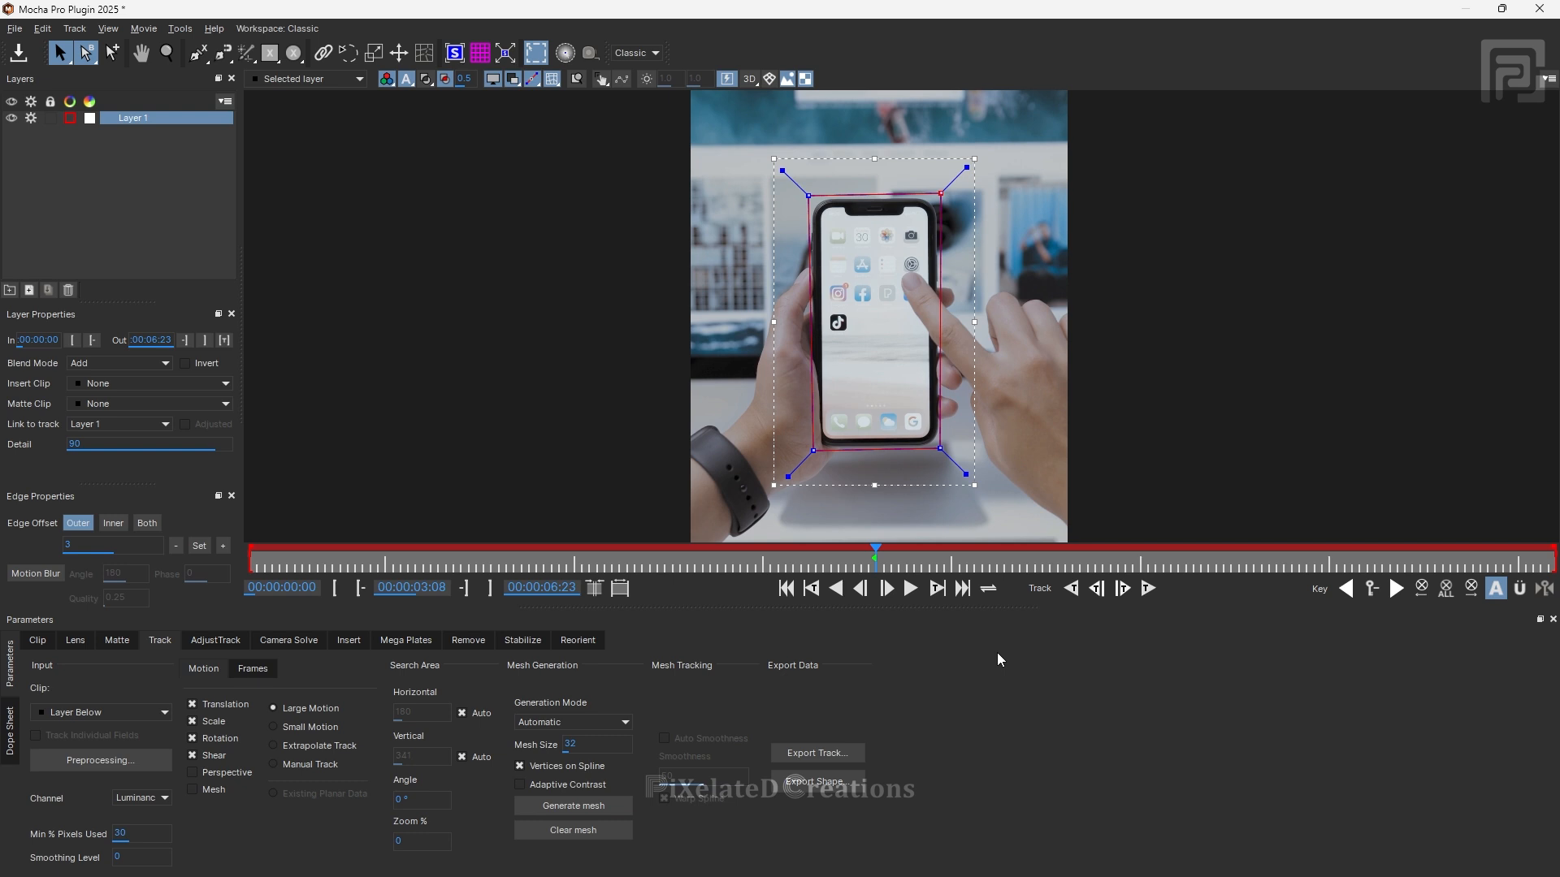
# - Track the phone outline backward and forward from 00:00:03:08 across the clip with Perspective enabled
pyautogui.click(1072, 590)
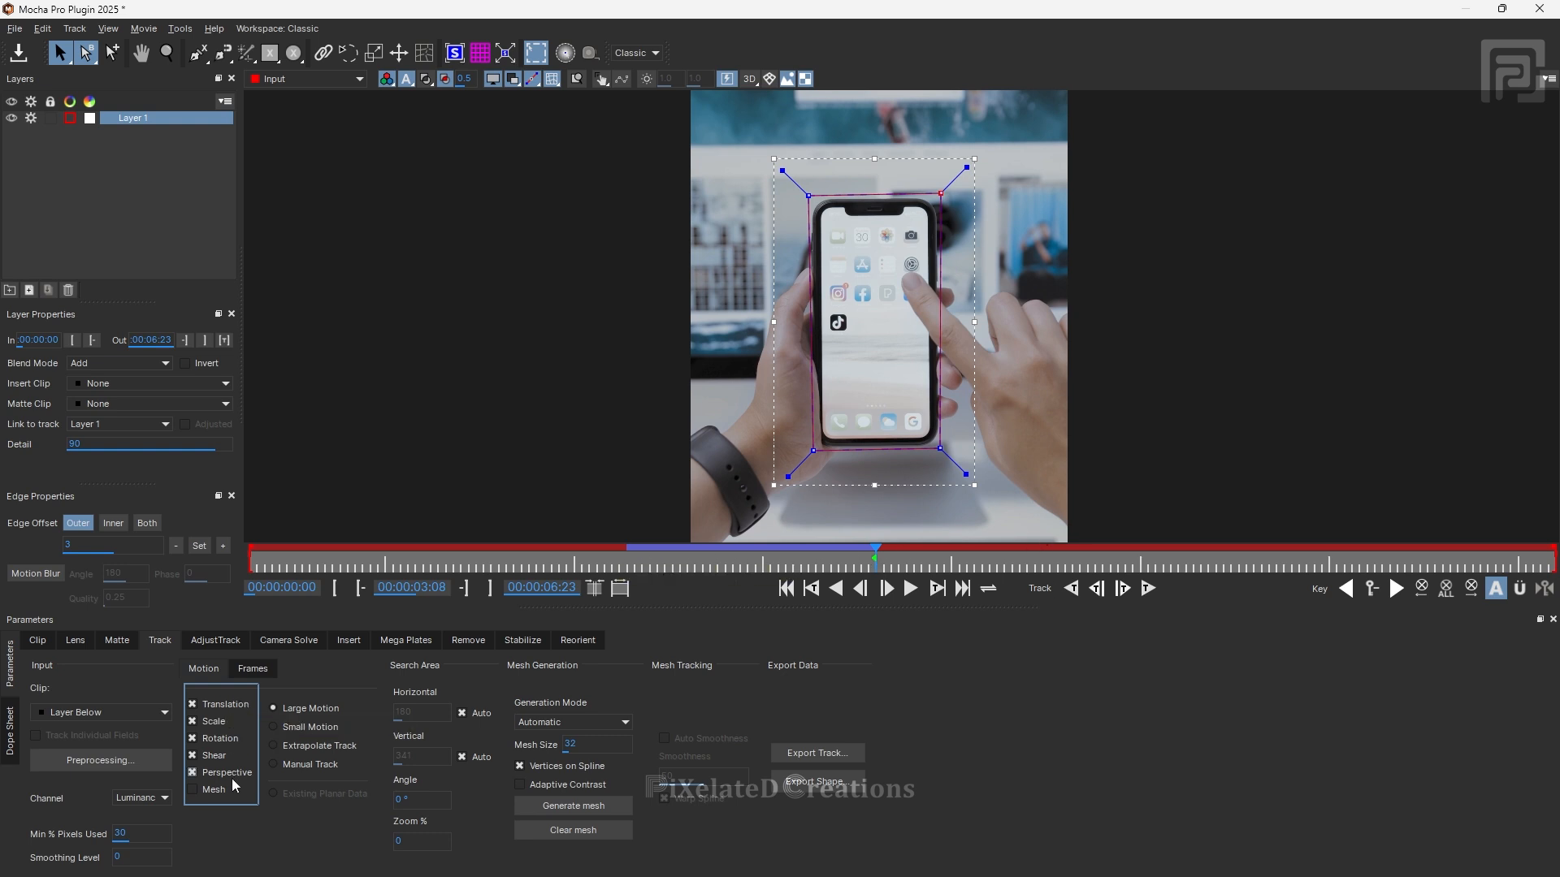
pyautogui.click(1073, 591)
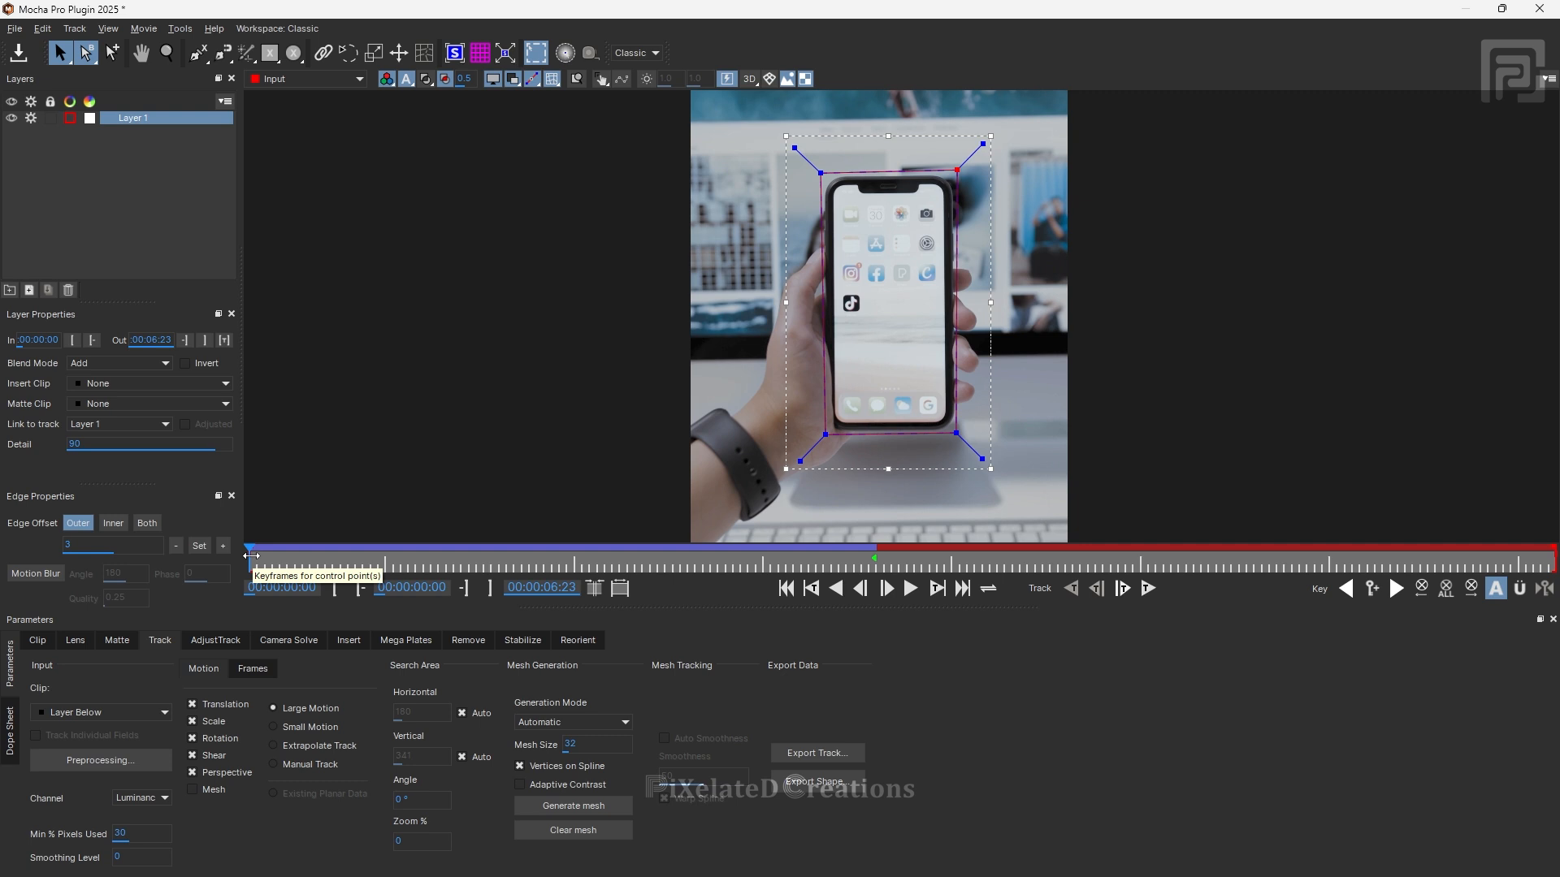
pyautogui.moveTo(251, 556); pyautogui.dragTo(881, 568)
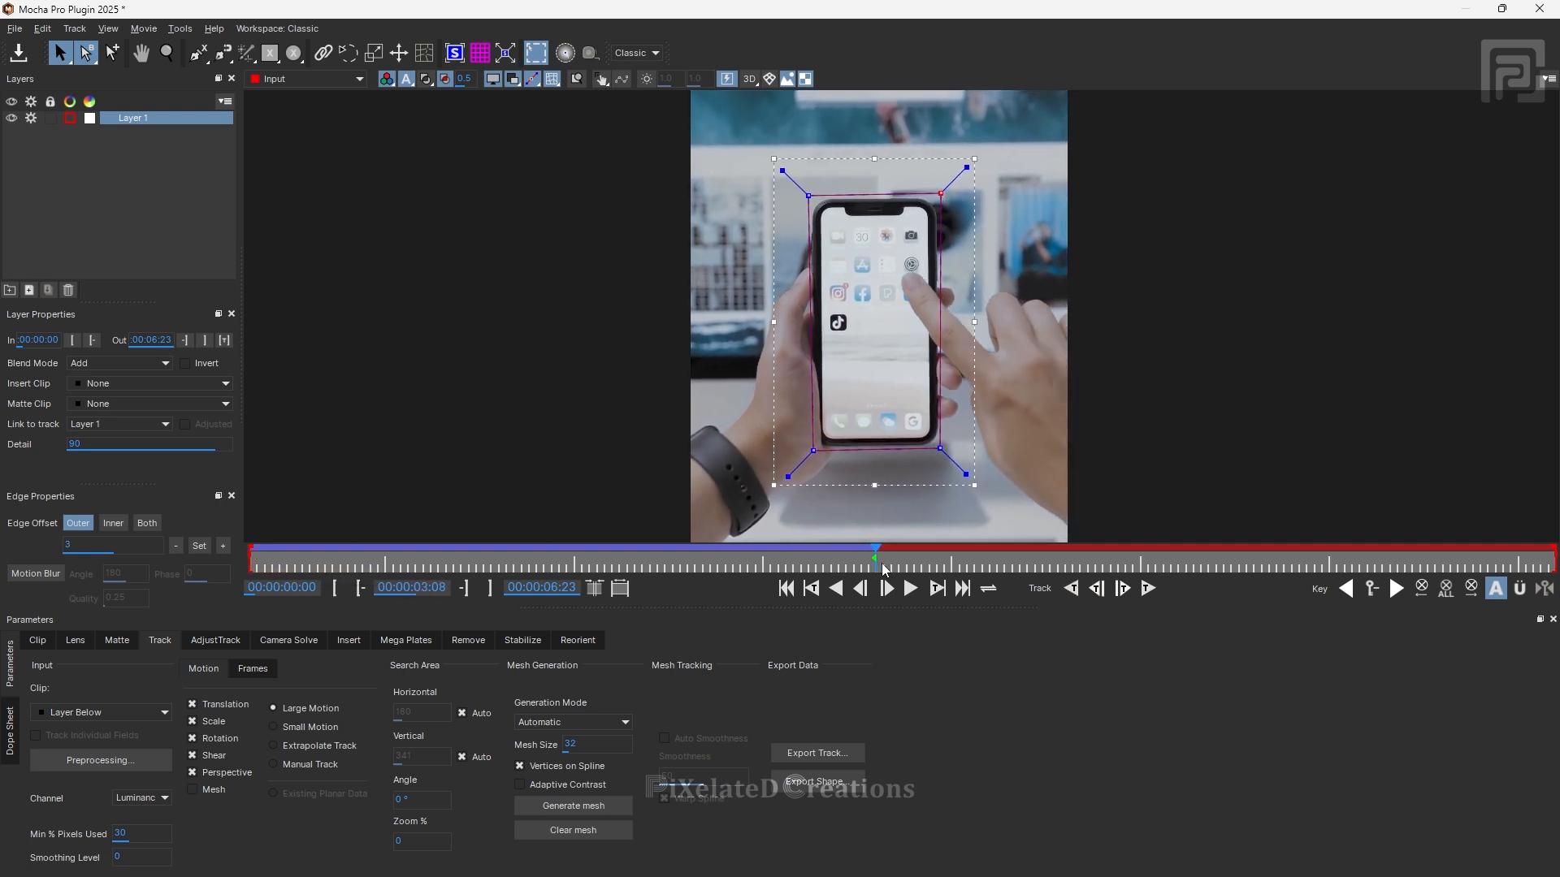
pyautogui.click(1148, 588)
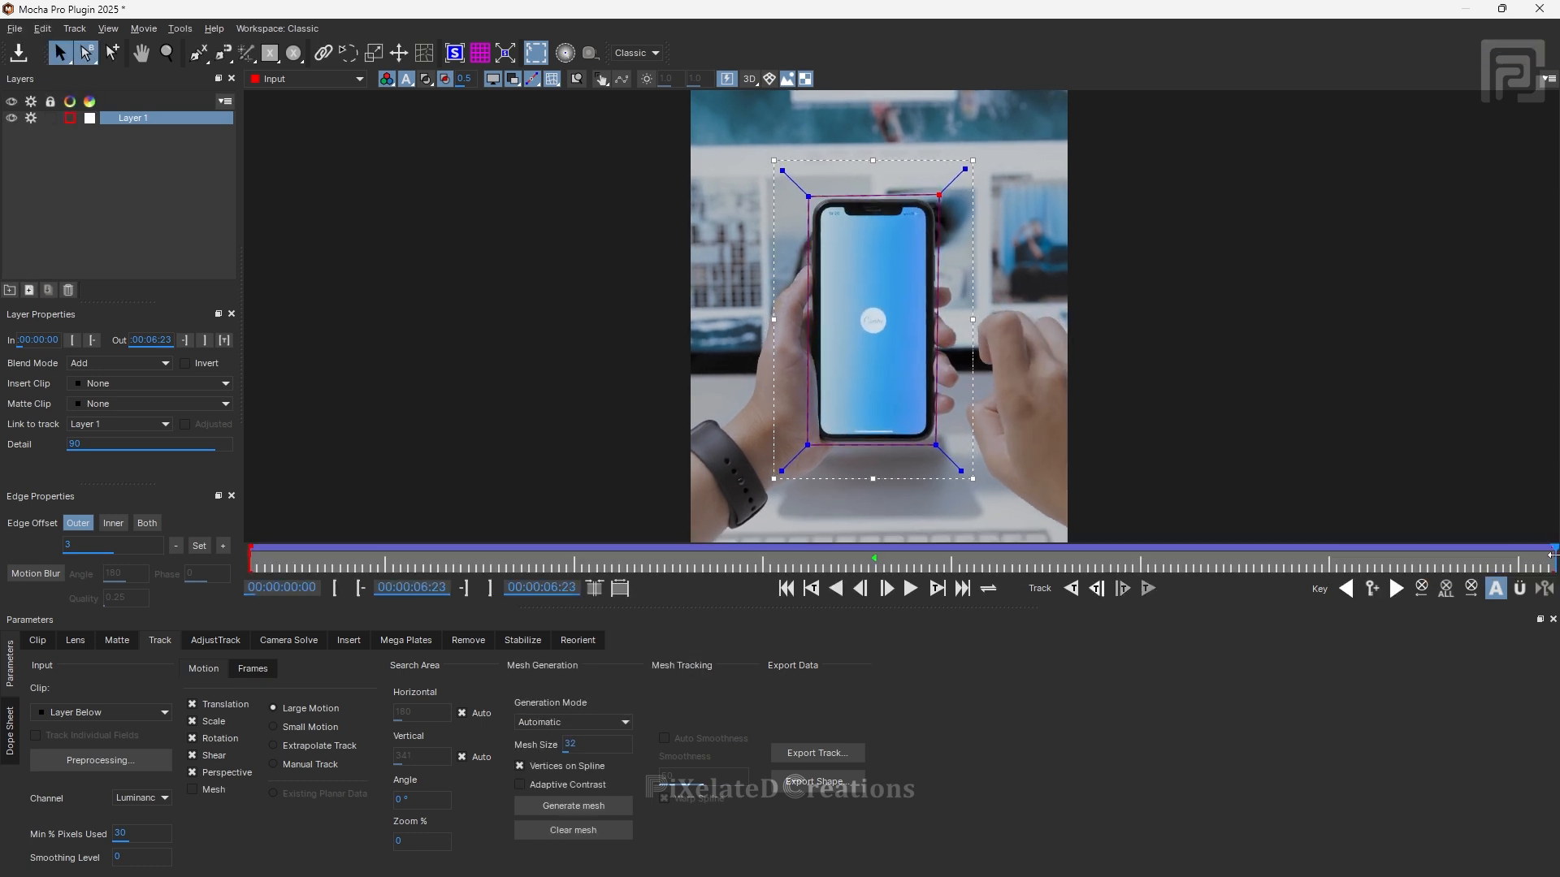
pyautogui.moveTo(1554, 563); pyautogui.dragTo(875, 569)
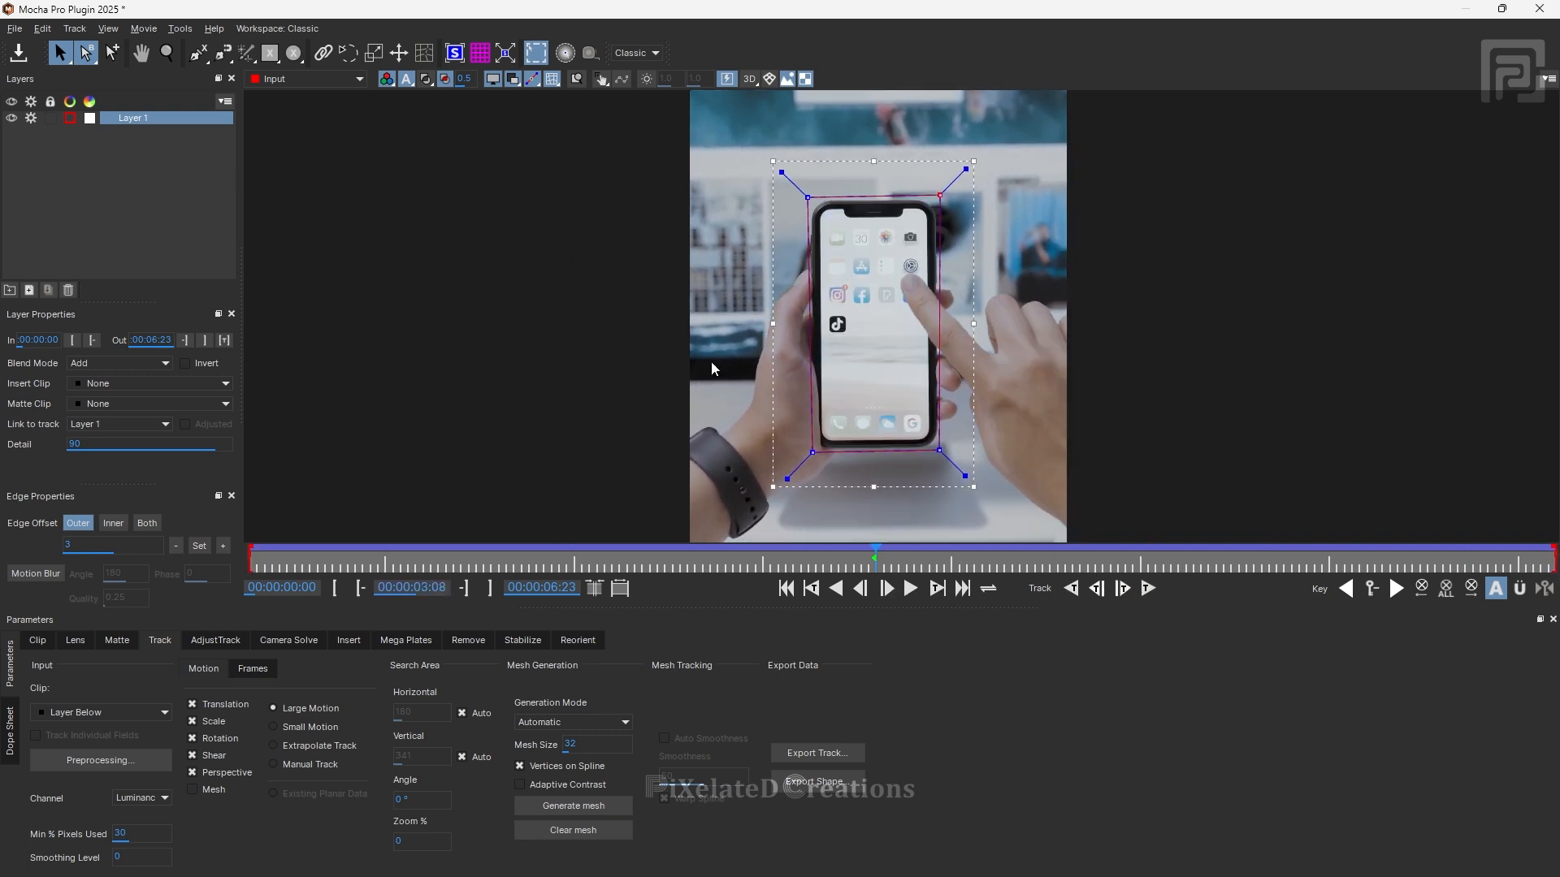
# - Rename the tracked phone layer to bg t
pyautogui.doubleClick(134, 119)
pyautogui.write('bg t')
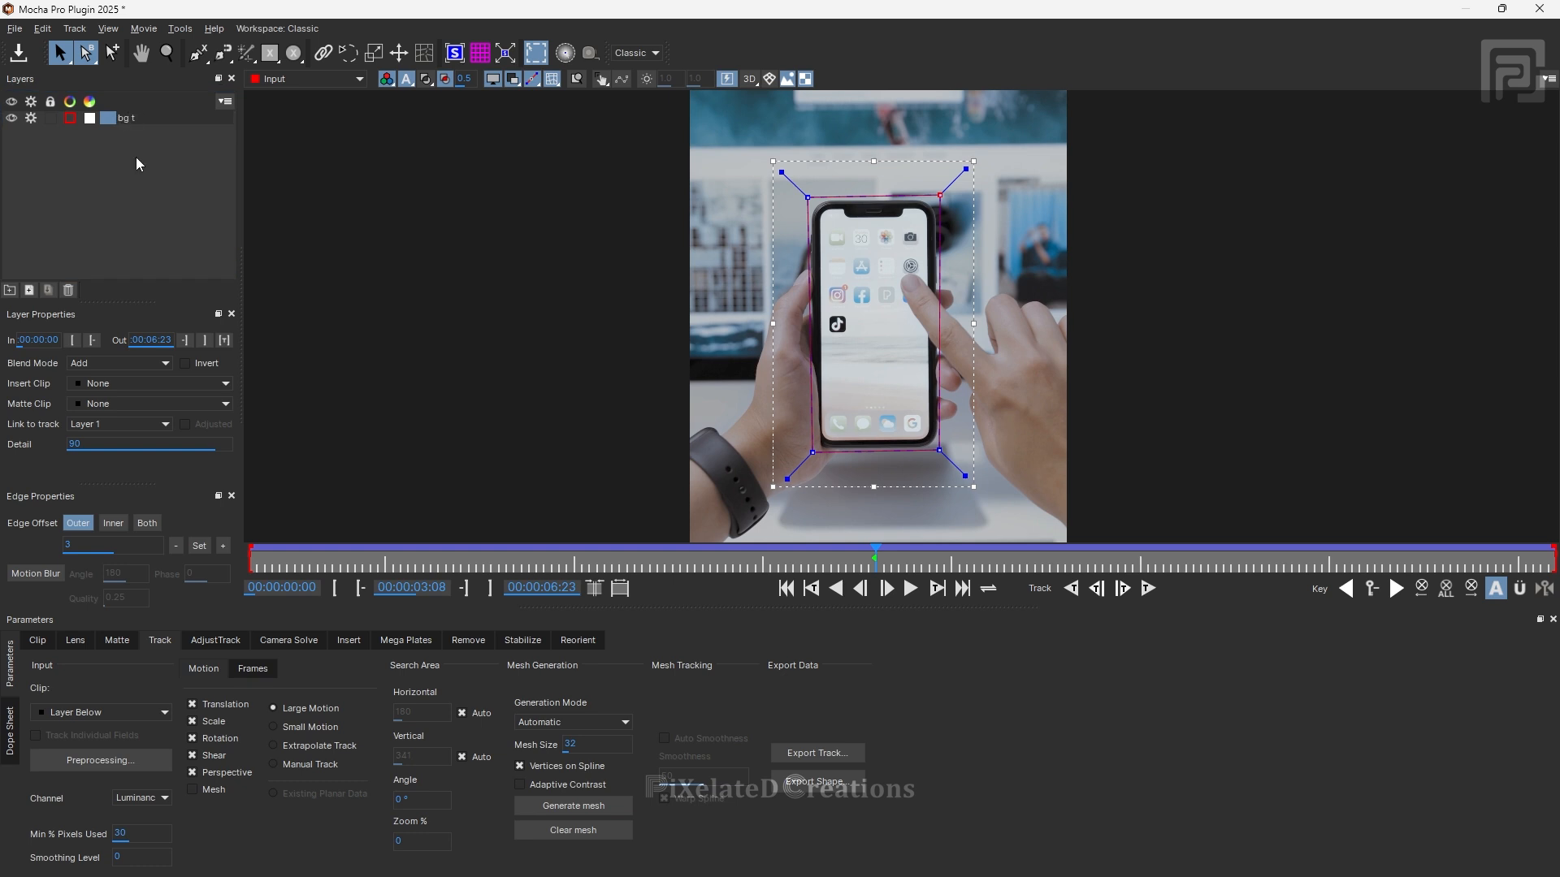
pyautogui.press('Return')
pyautogui.click(138, 182)
pyautogui.scroll(5, 918, 343)
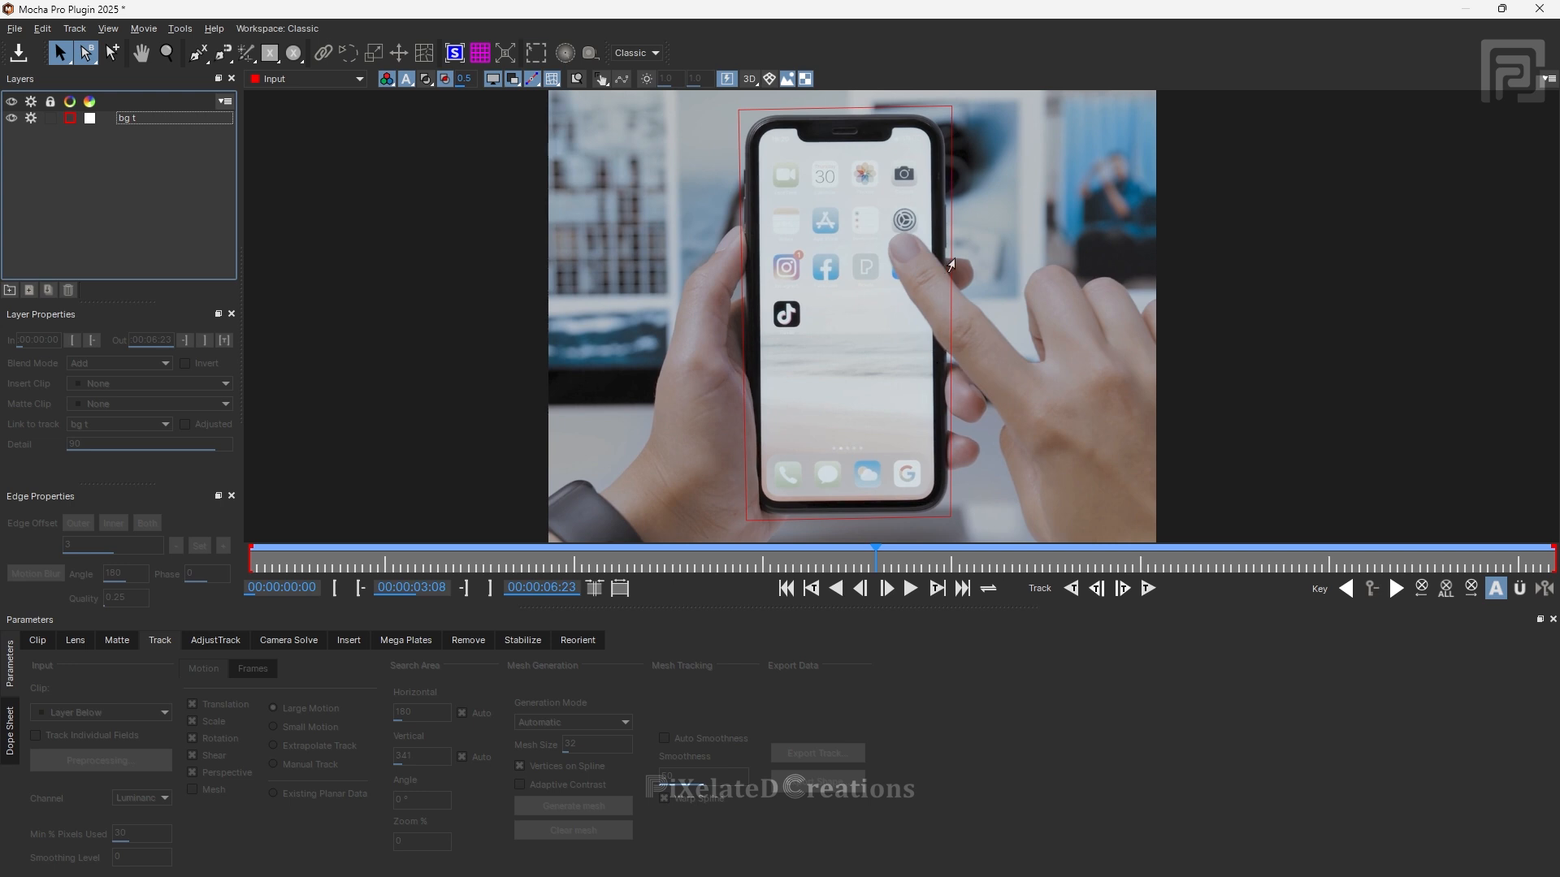
pyautogui.click(950, 265)
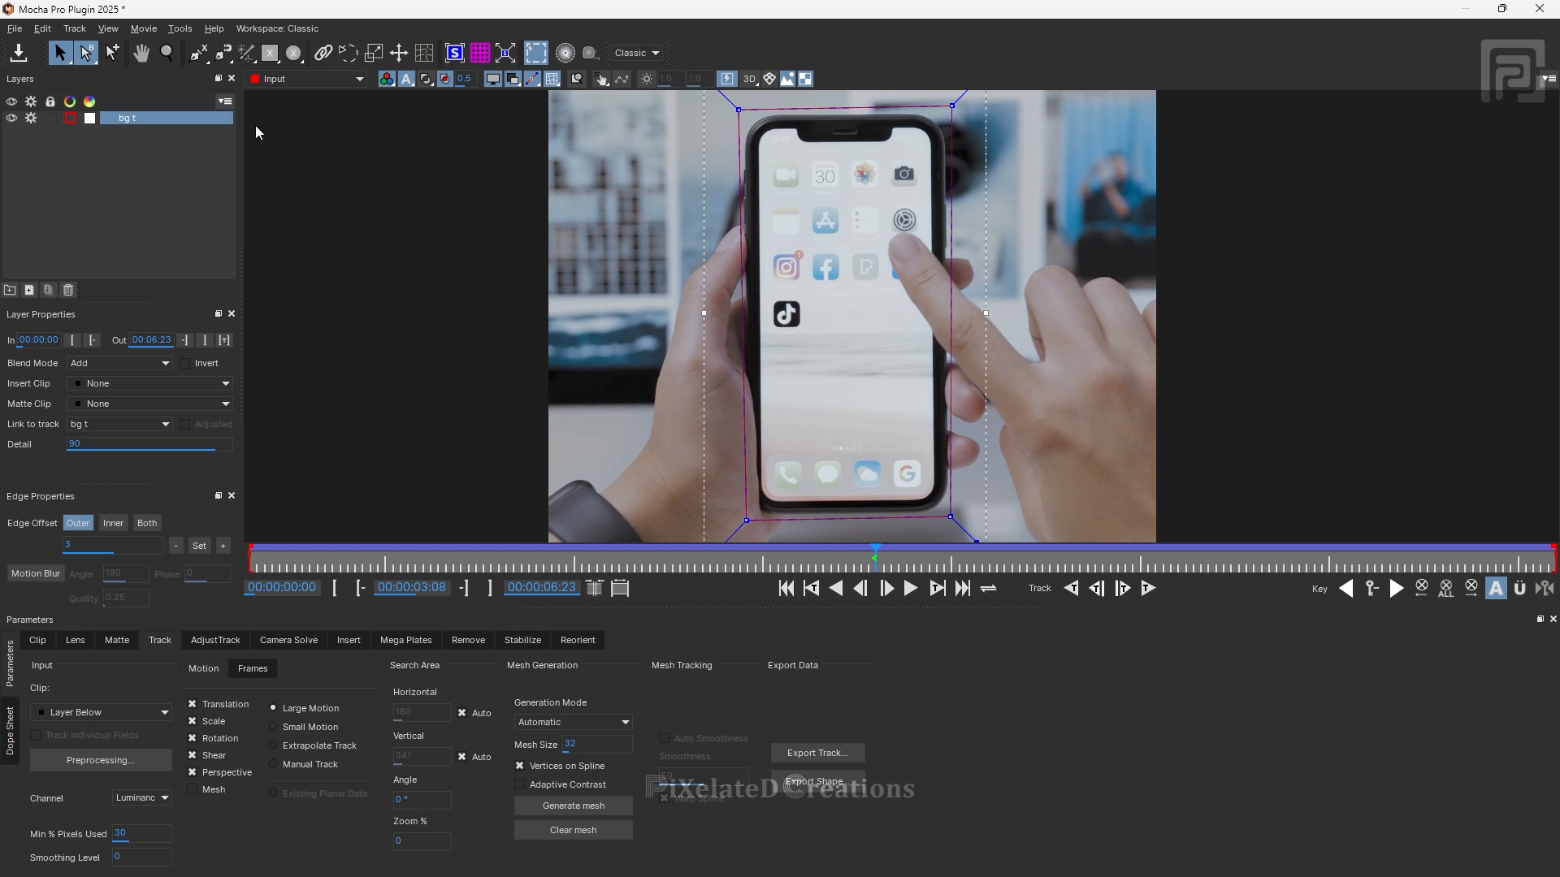
# - Start a new X-spline layer on the display's inner edge, tracing from the notch around the upper-left corner
pyautogui.click(198, 53)
pyautogui.scroll(5, 732, 184)
pyautogui.scroll(-2, 732, 184)
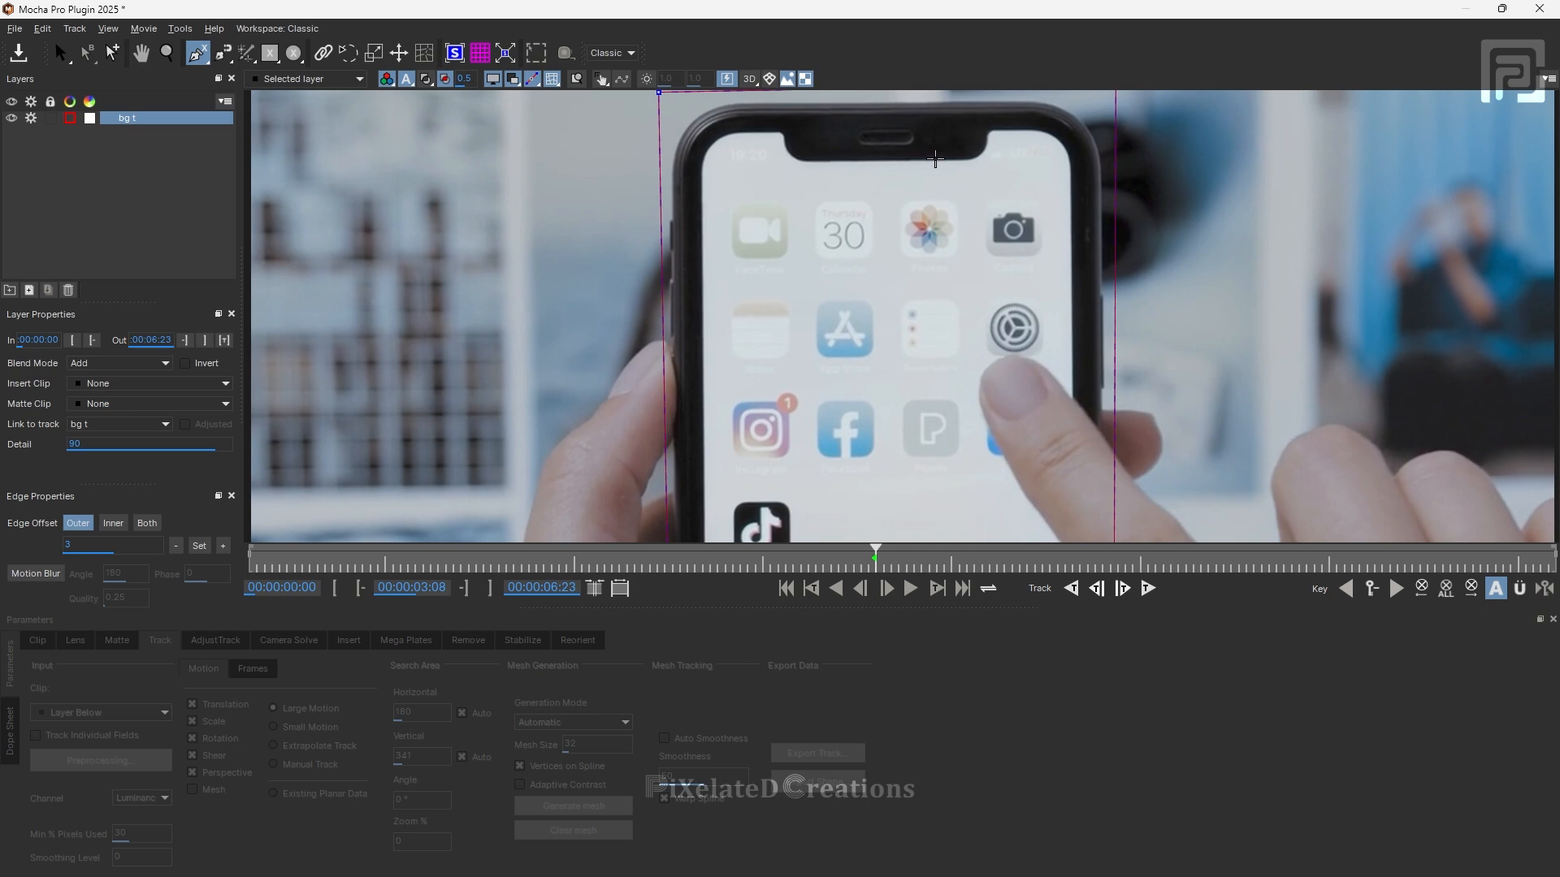
pyautogui.moveTo(1045, 416); pyautogui.dragTo(1013, 245)
pyautogui.scroll(-1, 1013, 244)
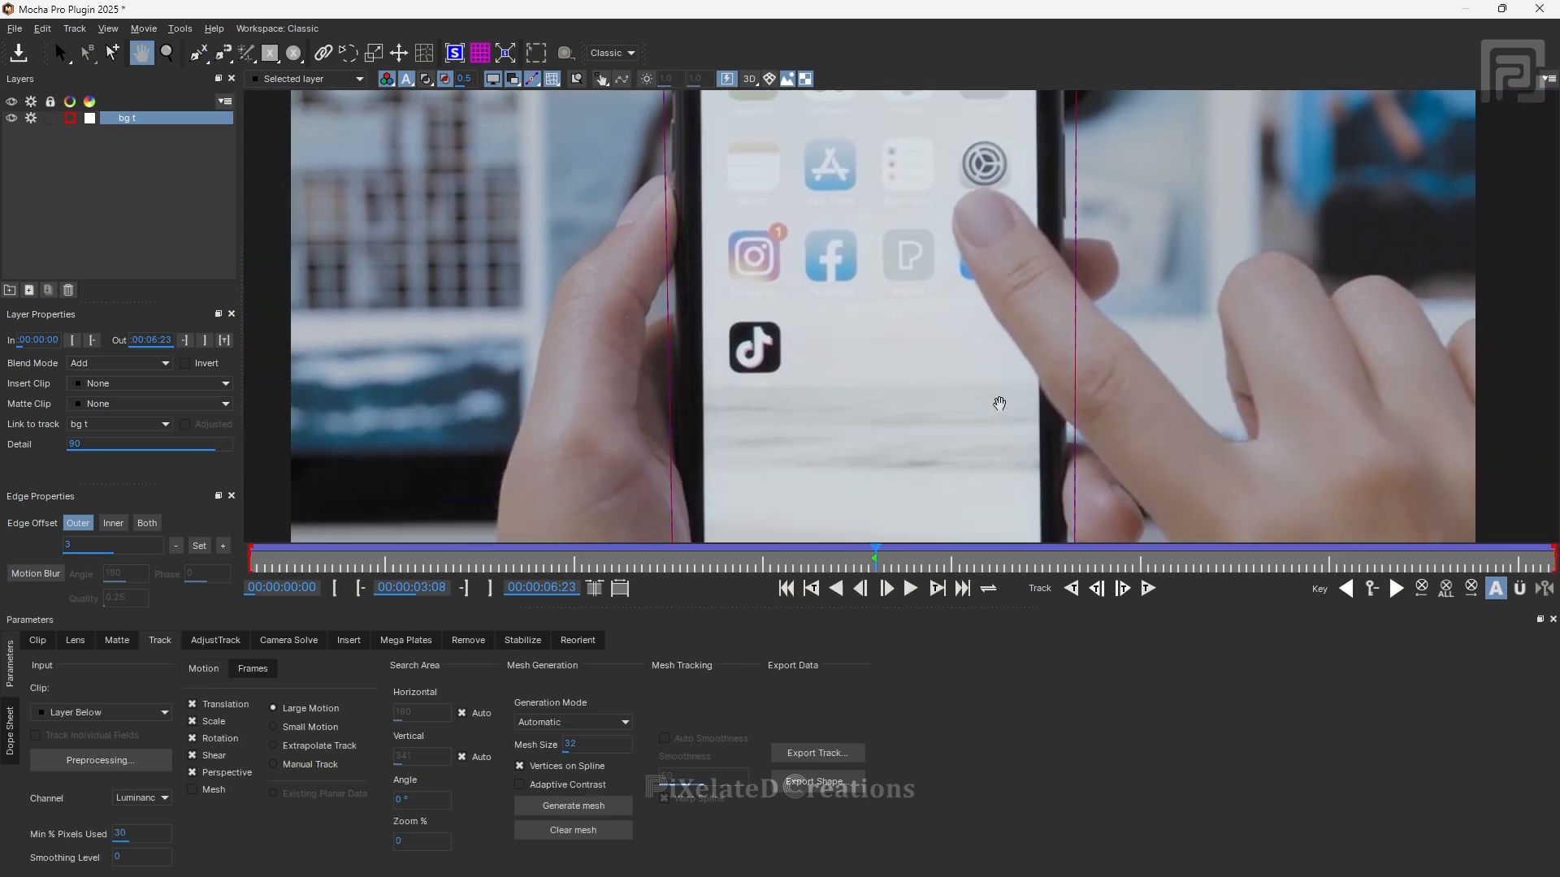
pyautogui.moveTo(999, 439); pyautogui.dragTo(994, 227)
pyautogui.moveTo(982, 394); pyautogui.dragTo(975, 329)
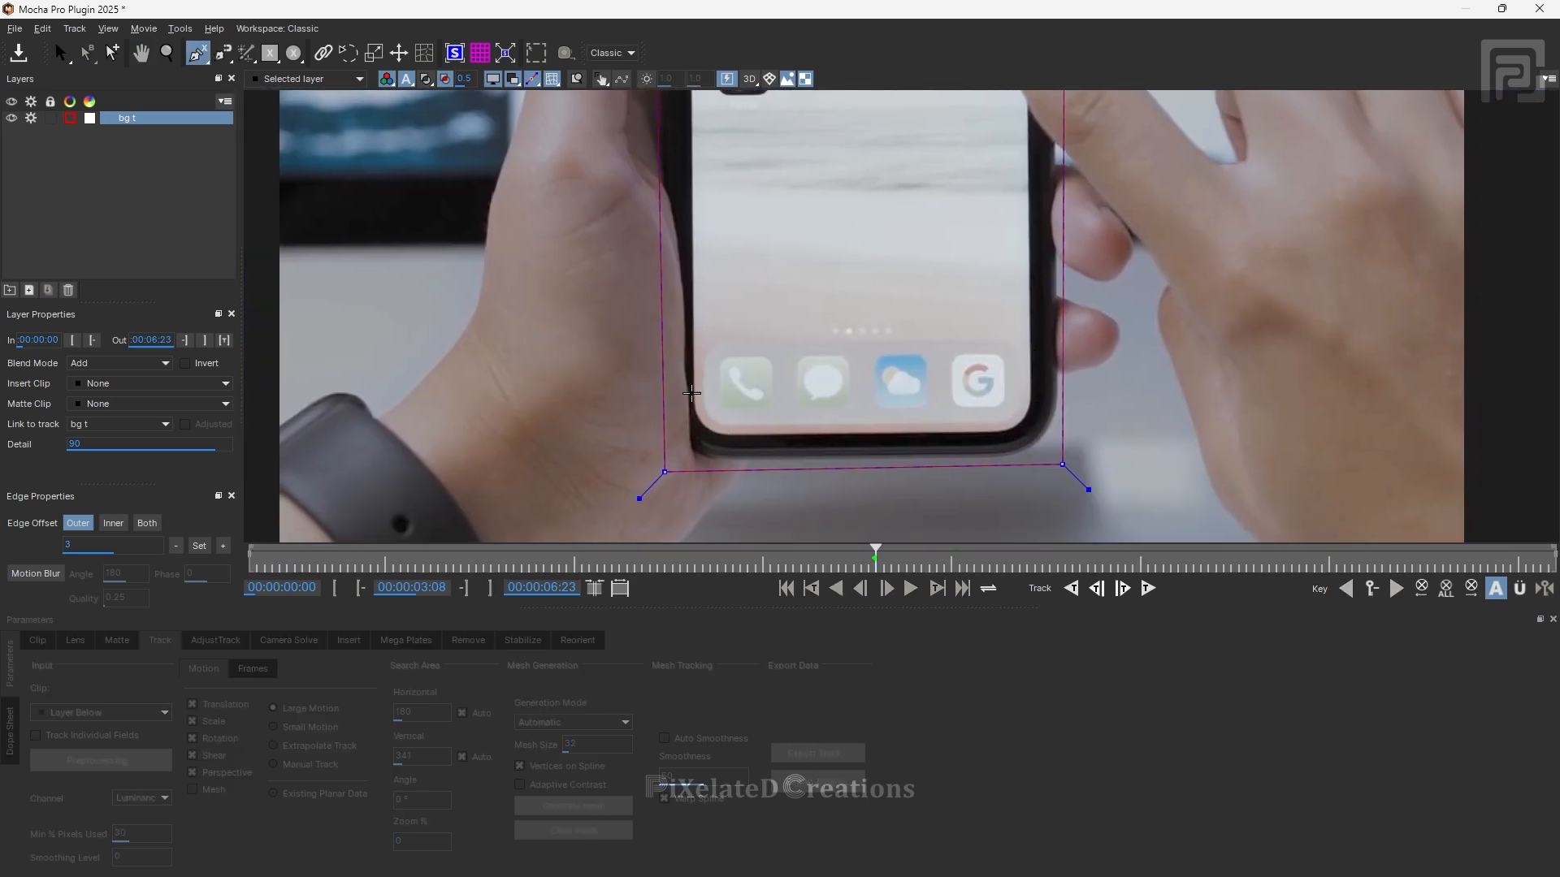
pyautogui.moveTo(710, 160); pyautogui.dragTo(752, 424)
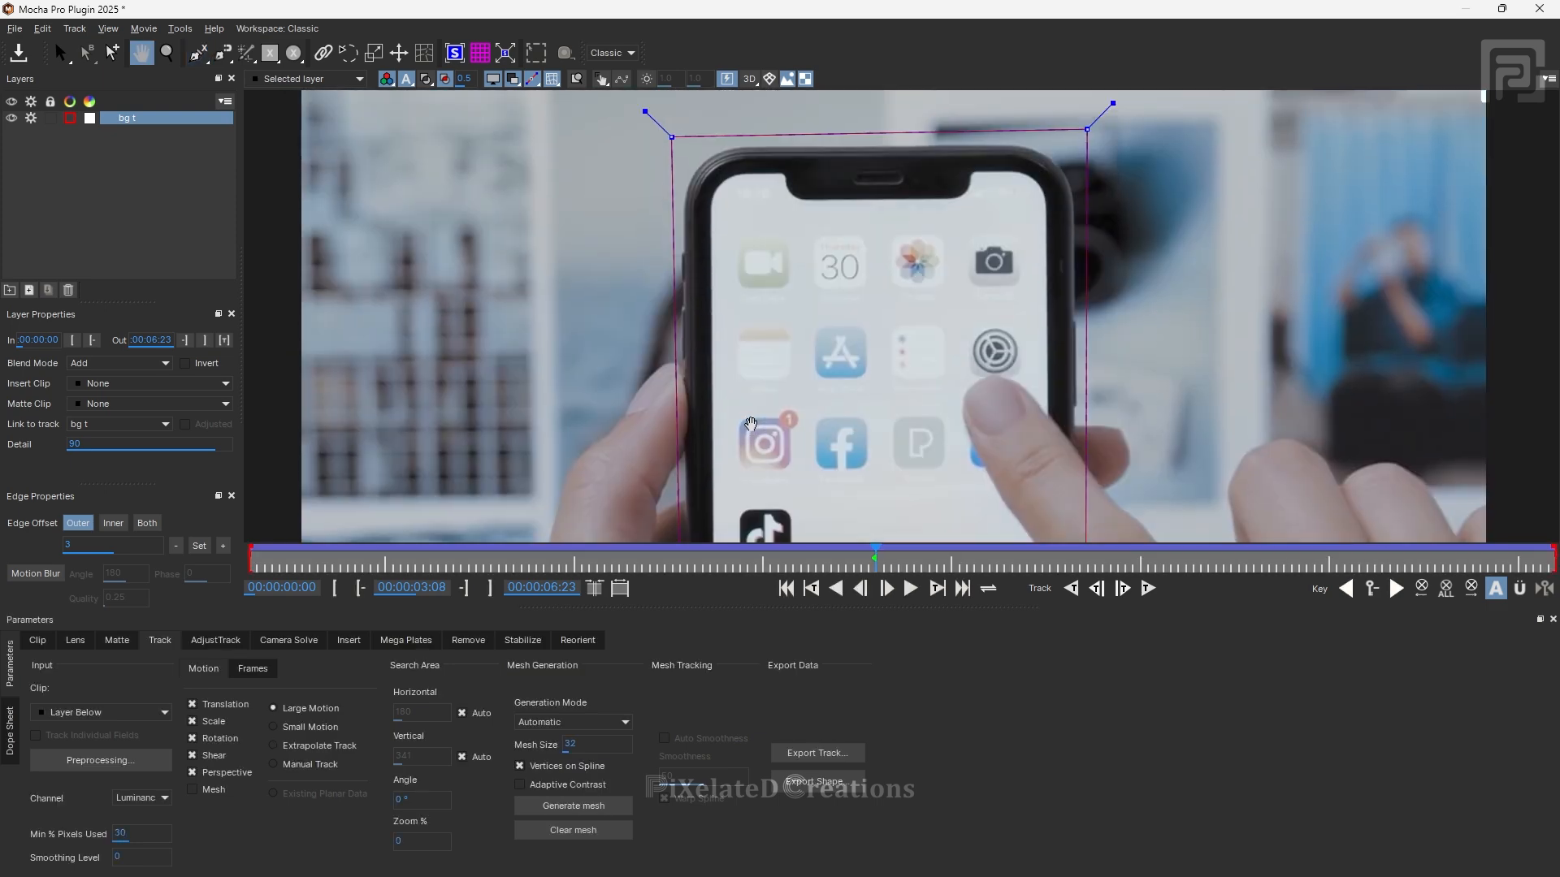
pyautogui.hotkey('ctrl', 'l')
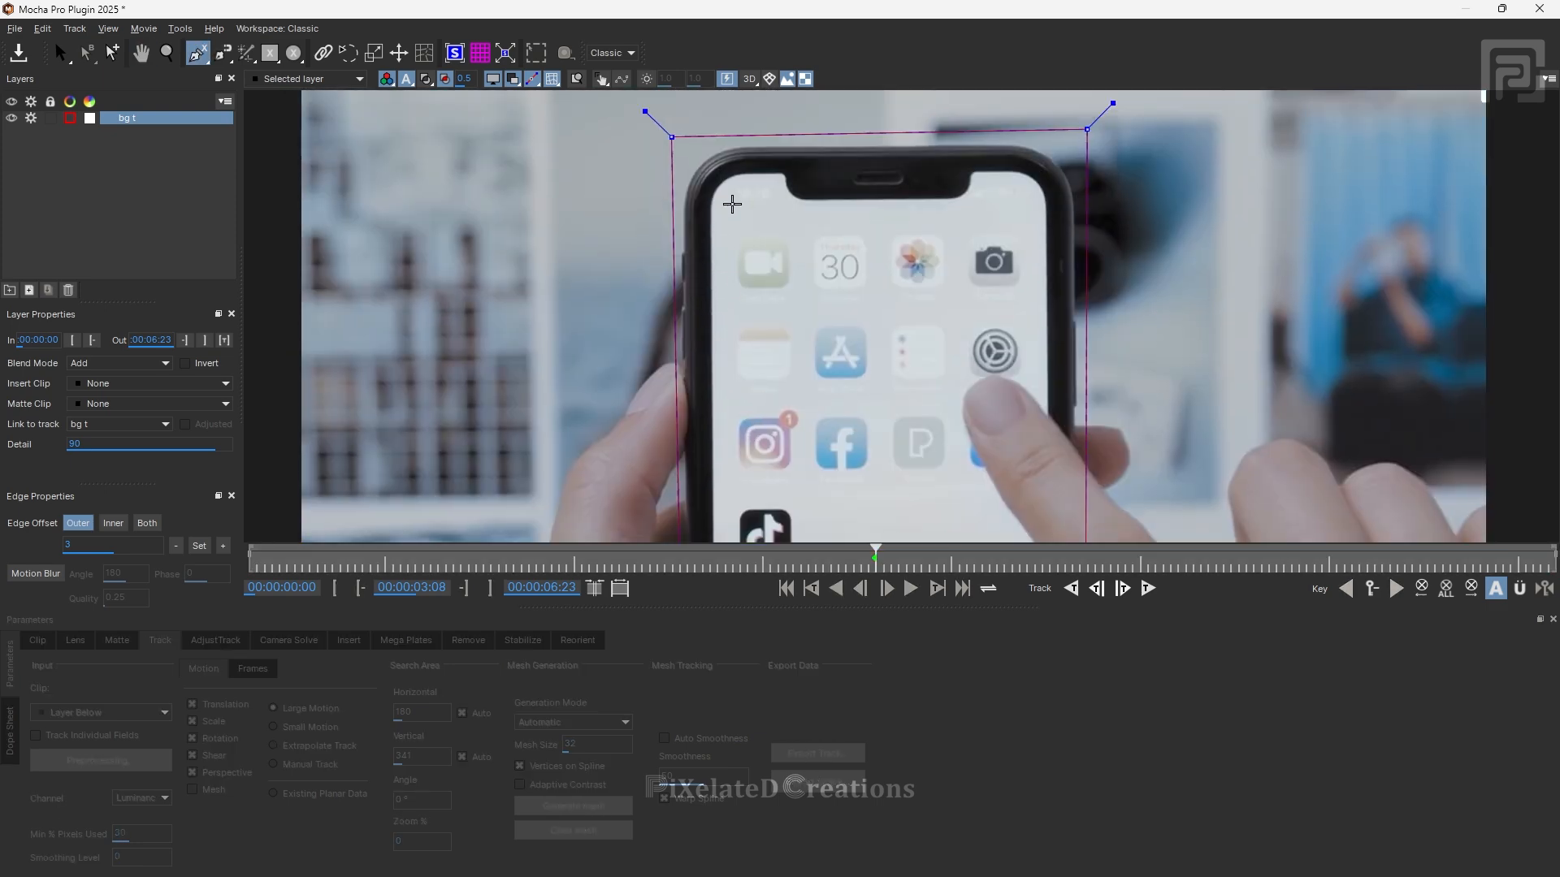
pyautogui.scroll(5, 745, 232)
pyautogui.moveTo(817, 182); pyautogui.dragTo(735, 292)
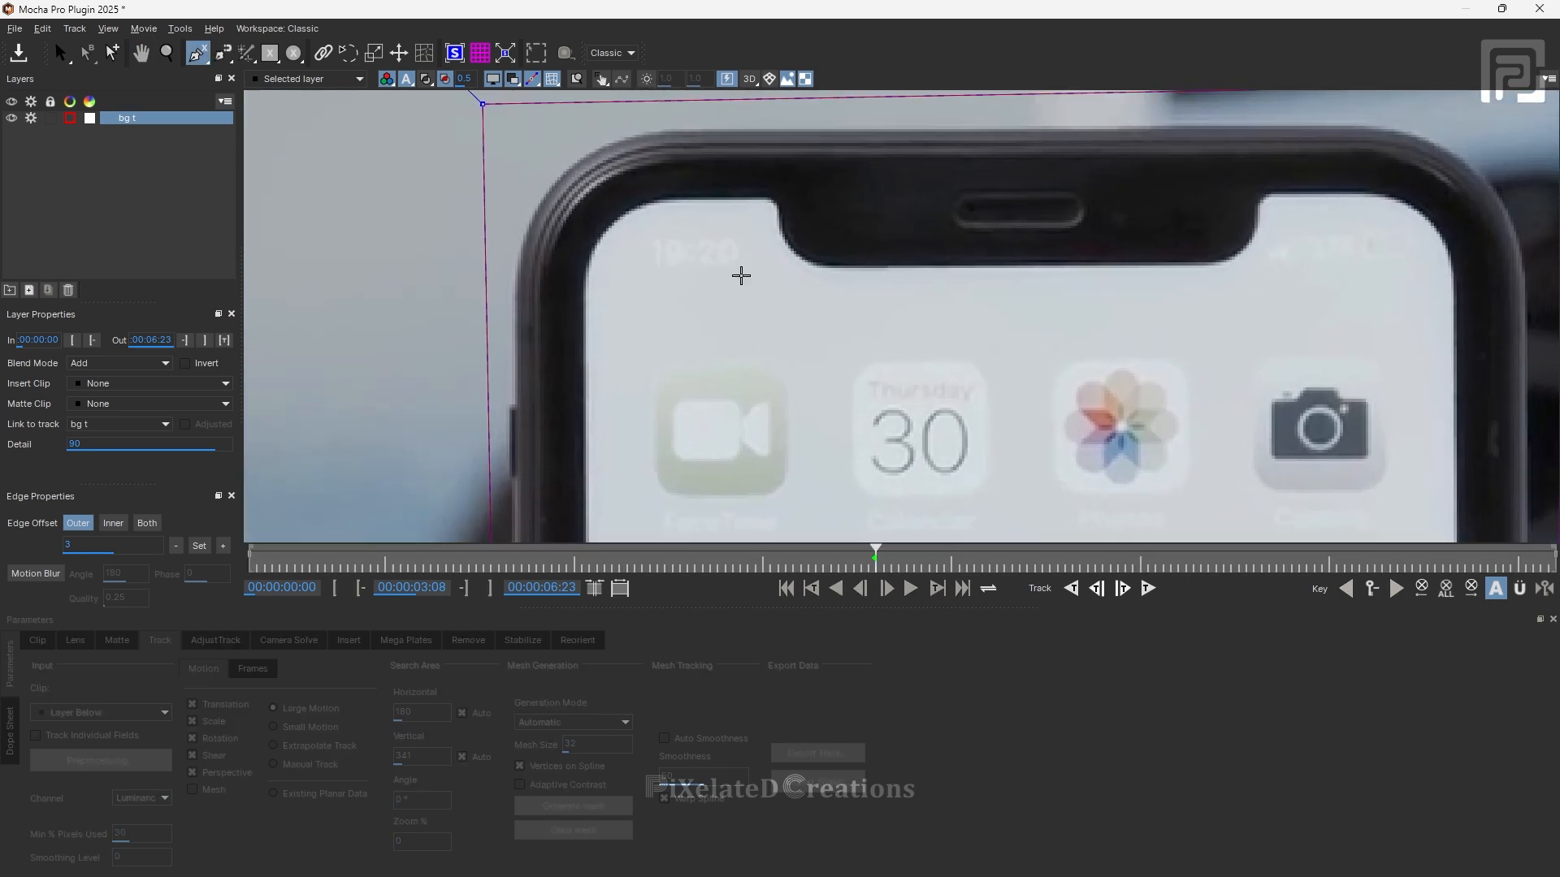
pyautogui.scroll(4, 683, 255)
pyautogui.click(885, 160)
pyautogui.click(641, 157)
pyautogui.click(603, 166)
pyautogui.click(582, 173)
pyautogui.scroll(-5, 582, 173)
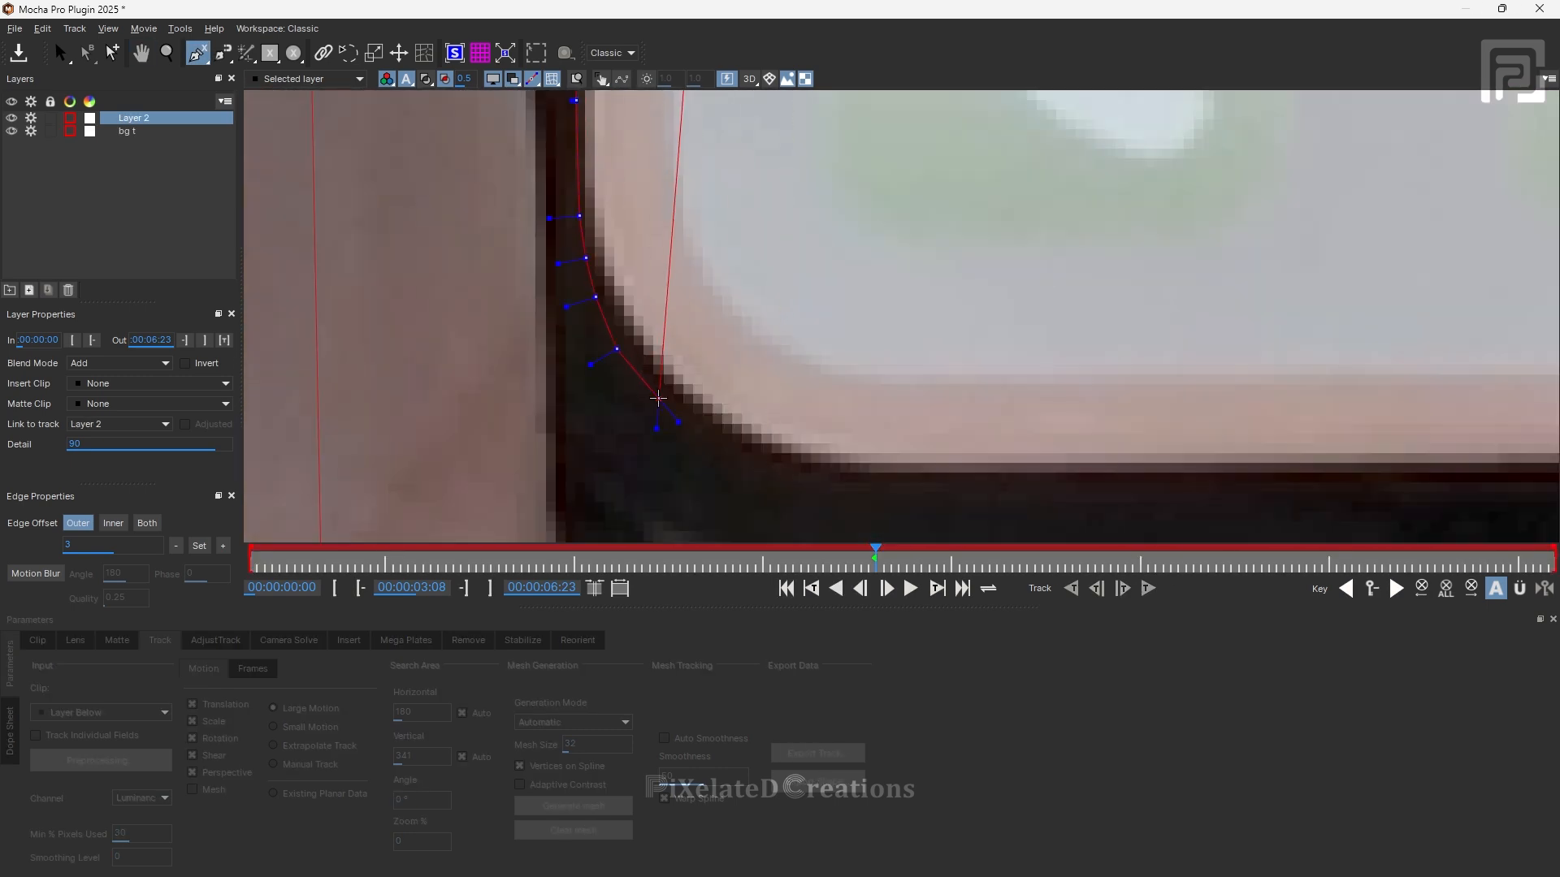
# - Continue the display outline around the lower corners, along the bottom edge and up the right side
pyautogui.click(682, 476)
pyautogui.scroll(3, 1048, 463)
pyautogui.click(1051, 465)
pyautogui.scroll(-3, 1016, 365)
pyautogui.click(977, 282)
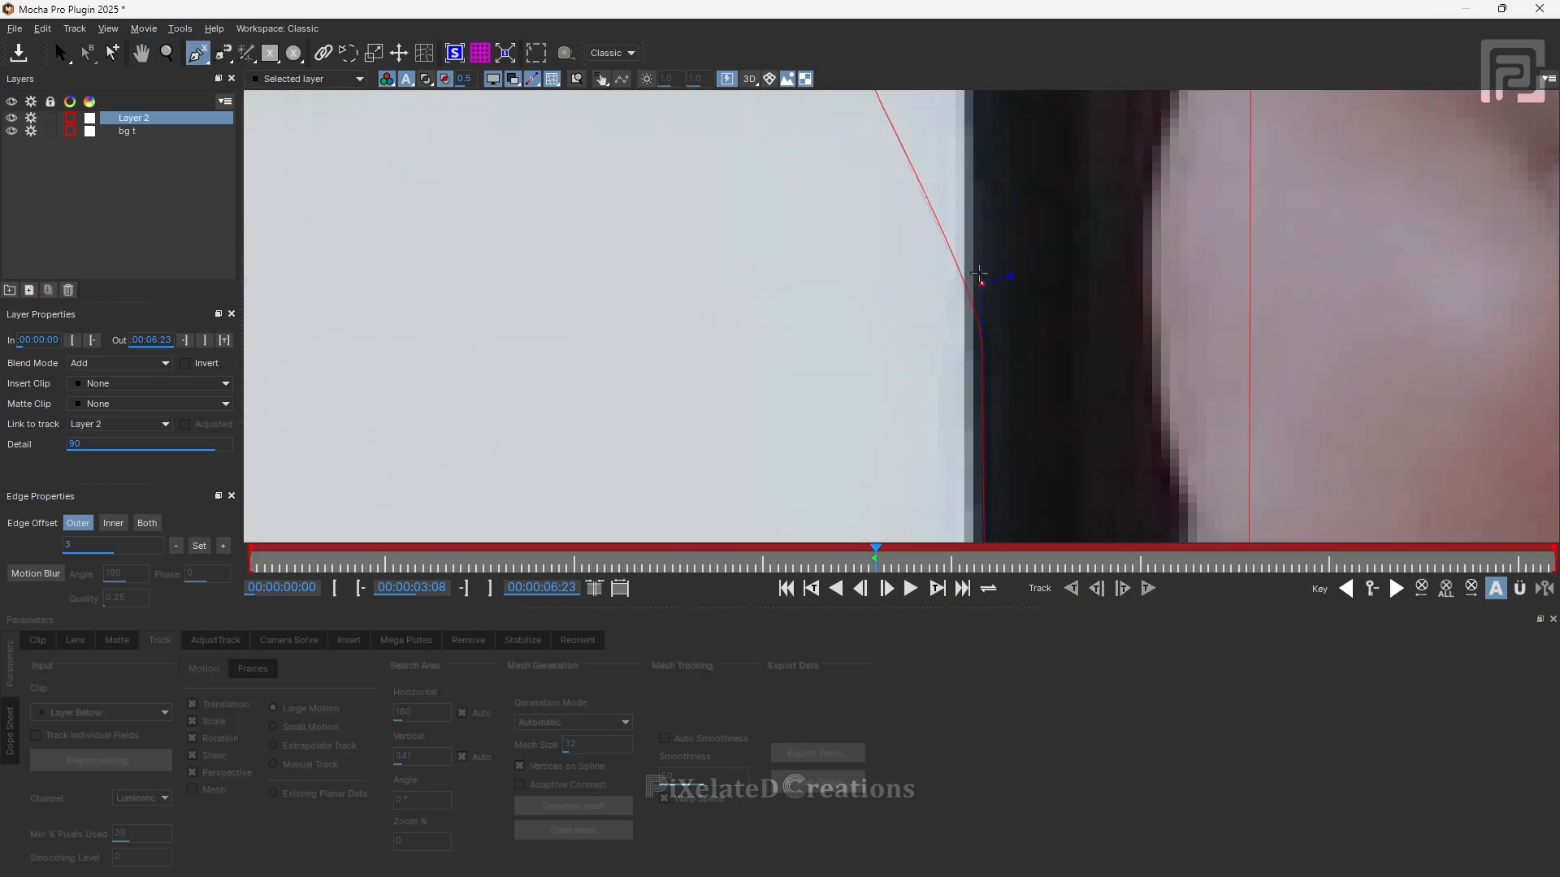
pyautogui.click(1020, 315)
pyautogui.scroll(-3, 1020, 316)
# - Continue the display outline around the upper-right corner and along the notch's lower edge
pyautogui.click(731, 209)
pyautogui.click(544, 396)
pyautogui.click(623, 343)
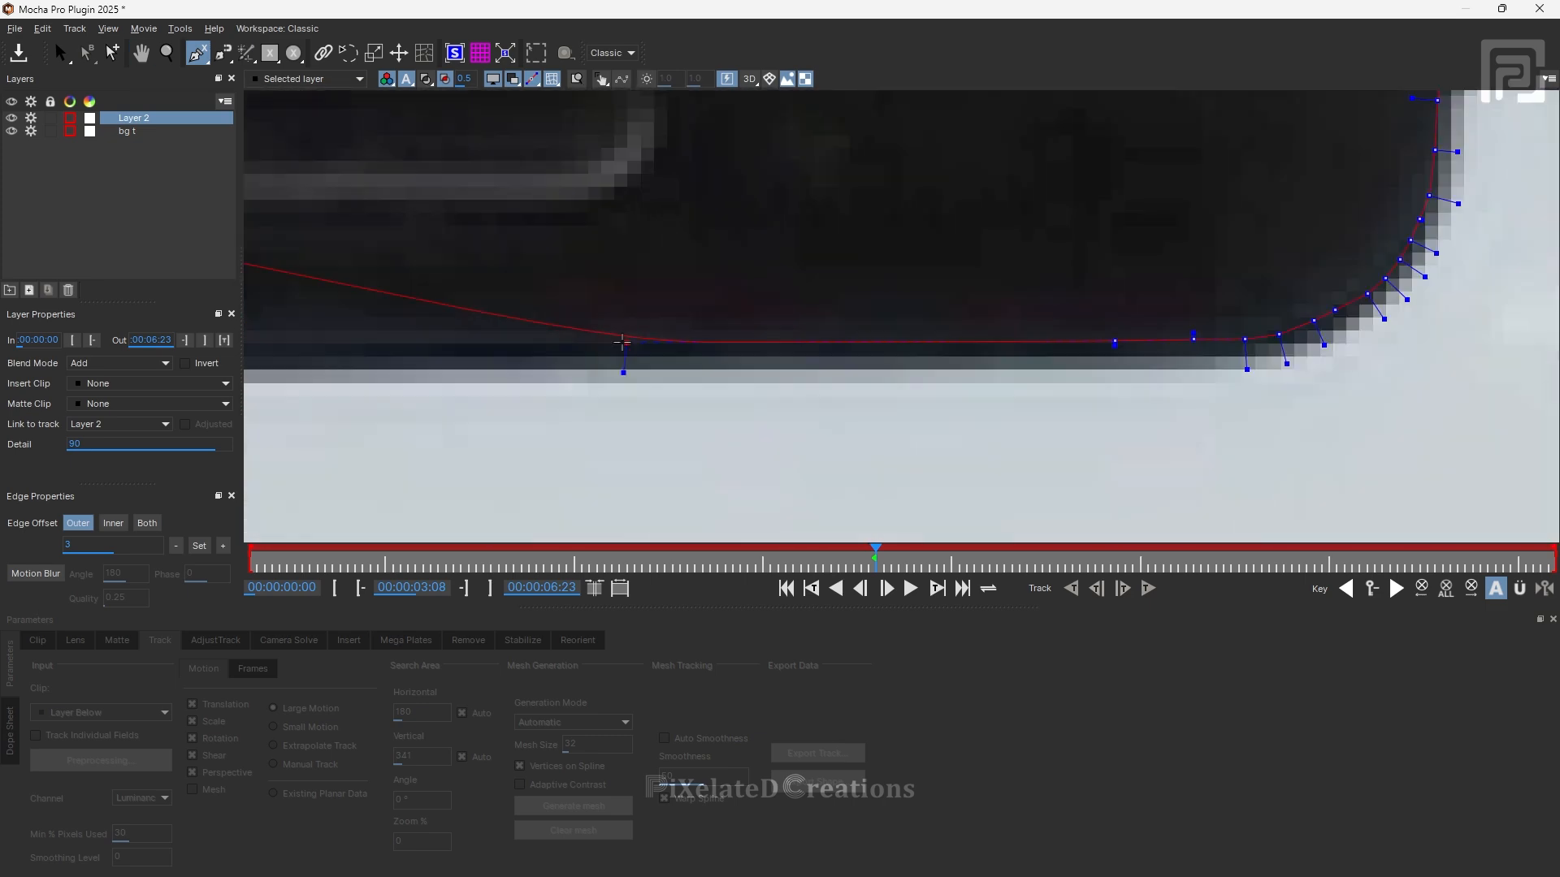
pyautogui.click(768, 317)
pyautogui.click(766, 256)
pyautogui.click(755, 223)
# - Undo the last outline points, retrace the notch's left side and close the display shape
pyautogui.rightClick(755, 223)
pyautogui.scroll(3, 772, 463)
pyautogui.click(112, 53)
pyautogui.hotkey('ctrl', 'z')
pyautogui.hotkey('ctrl', 'z')
pyautogui.hotkey('ctrl', 'z')
pyautogui.hotkey('ctrl', 'z')
pyautogui.hotkey('ctrl', 'z')
pyautogui.hotkey('ctrl', 'z')
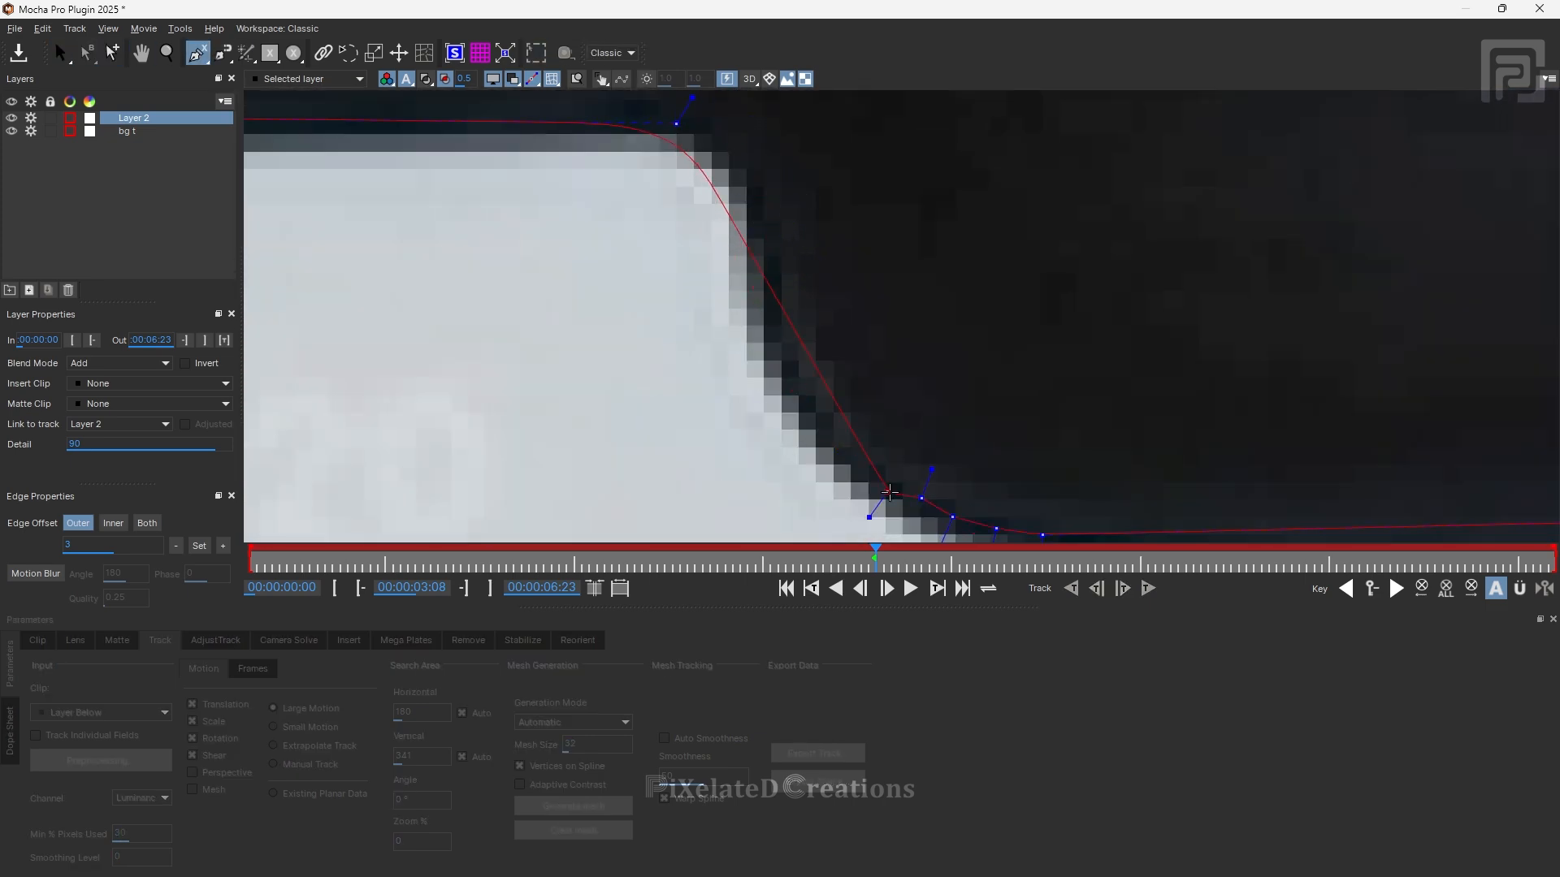
pyautogui.click(945, 461)
pyautogui.click(872, 457)
pyautogui.click(710, 452)
pyautogui.rightClick(710, 452)
# - Select the spline points along the notch's lower edge and turn off processing for Layer 2 and bg t
pyautogui.scroll(-5, 731, 402)
pyautogui.moveTo(361, 280); pyautogui.dragTo(979, 329)
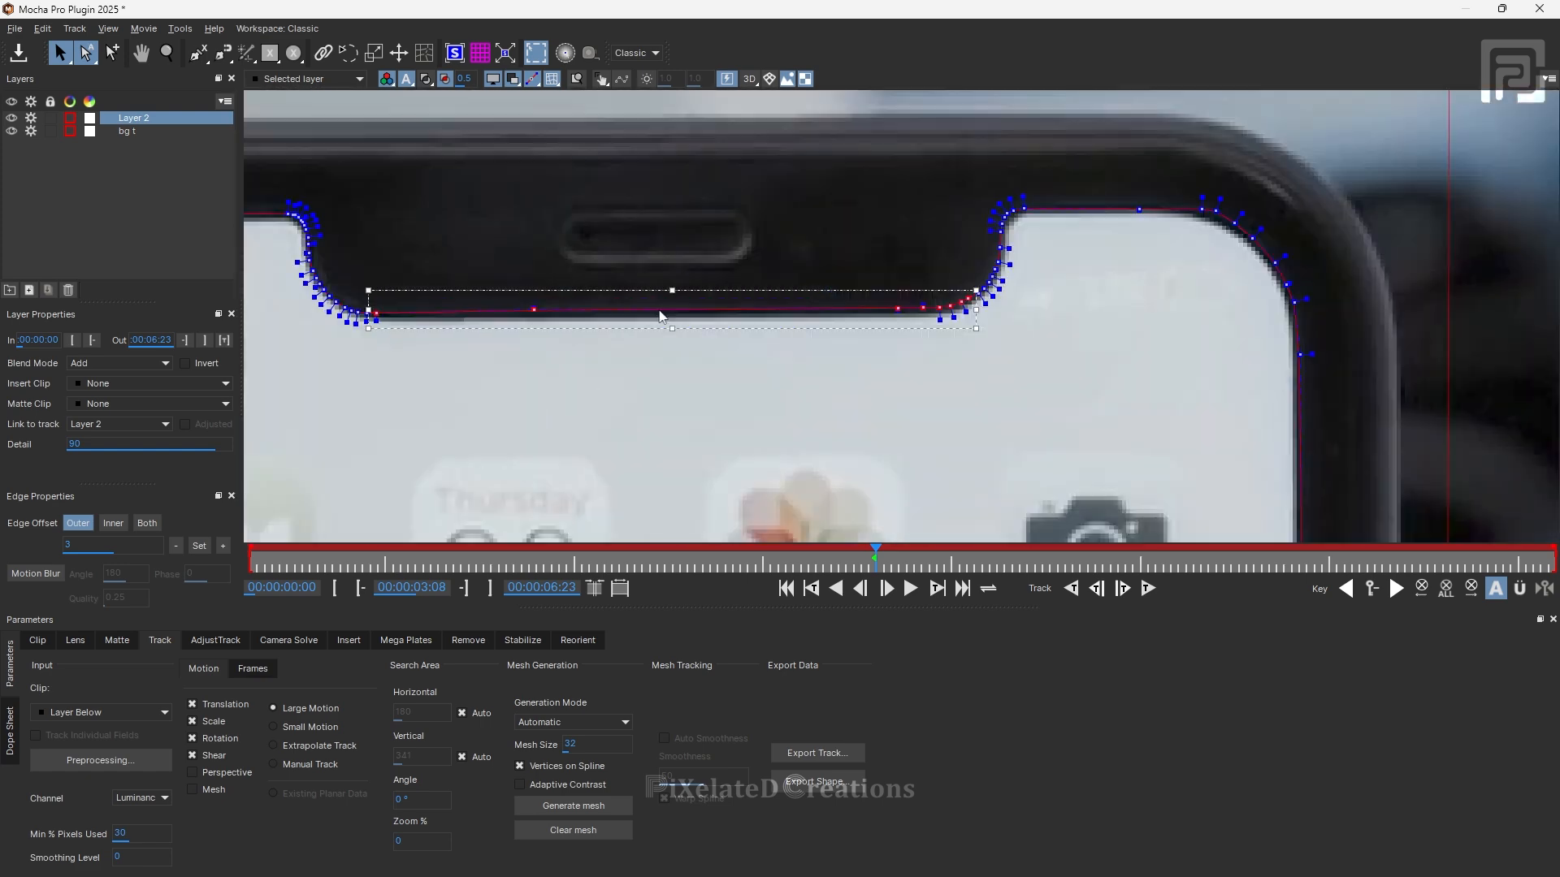
pyautogui.scroll(-5, 830, 231)
pyautogui.click(31, 118)
pyautogui.click(31, 131)
# - Inspect the fit of the display outline around the notch and edges, and compare it with the bg t outline
pyautogui.scroll(-6, 831, 226)
pyautogui.moveTo(846, 203); pyautogui.dragTo(760, 404)
pyautogui.scroll(8, 819, 260)
pyautogui.scroll(1, 770, 237)
pyautogui.scroll(5, 683, 246)
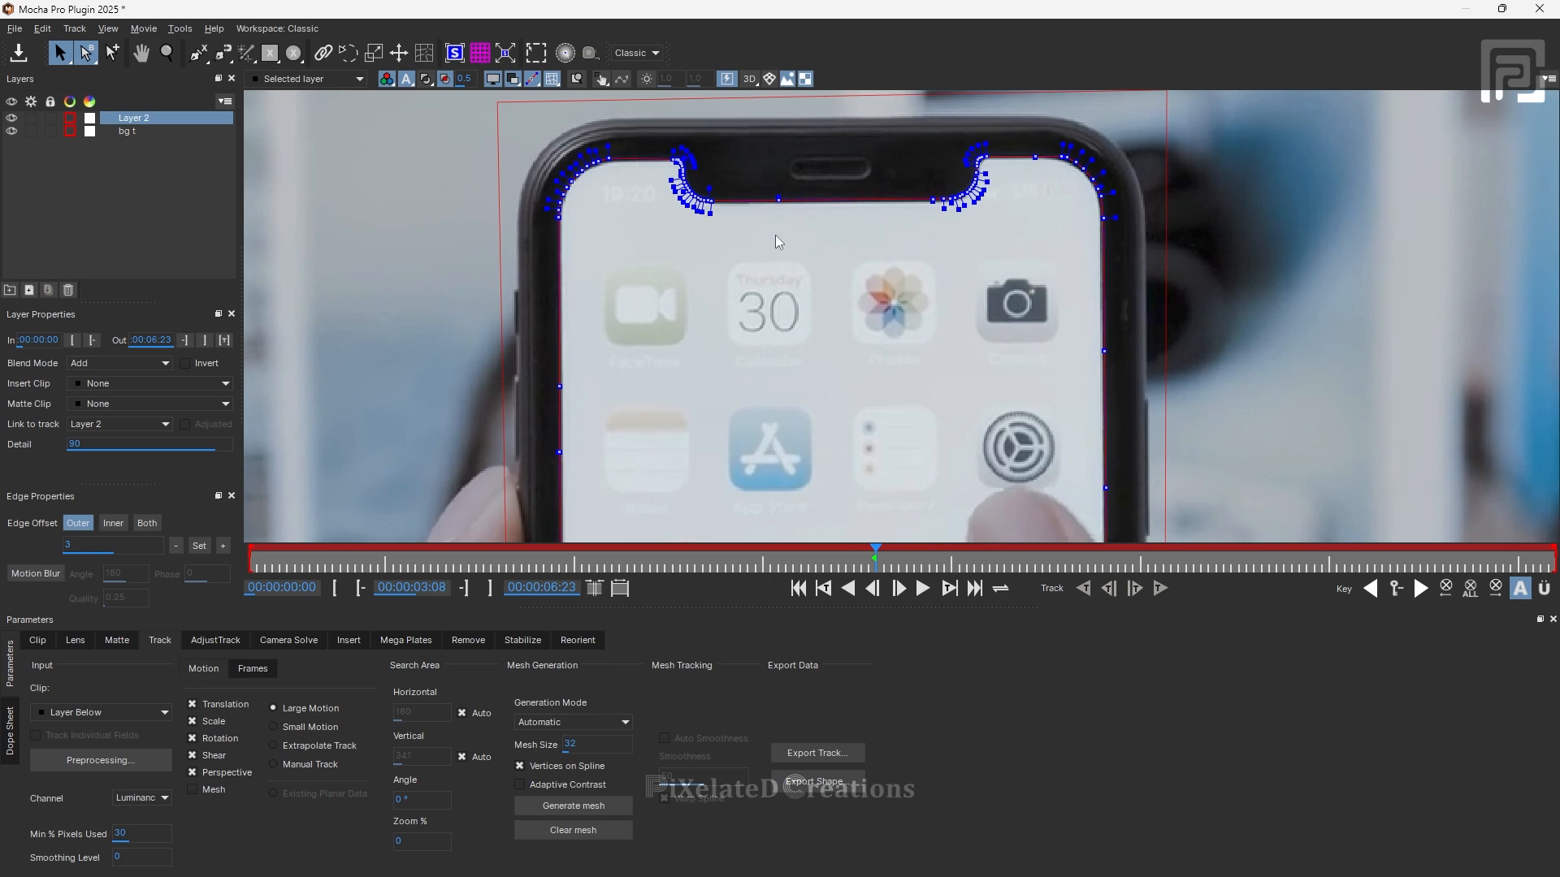
pyautogui.scroll(-6, 779, 242)
pyautogui.scroll(-1, 817, 451)
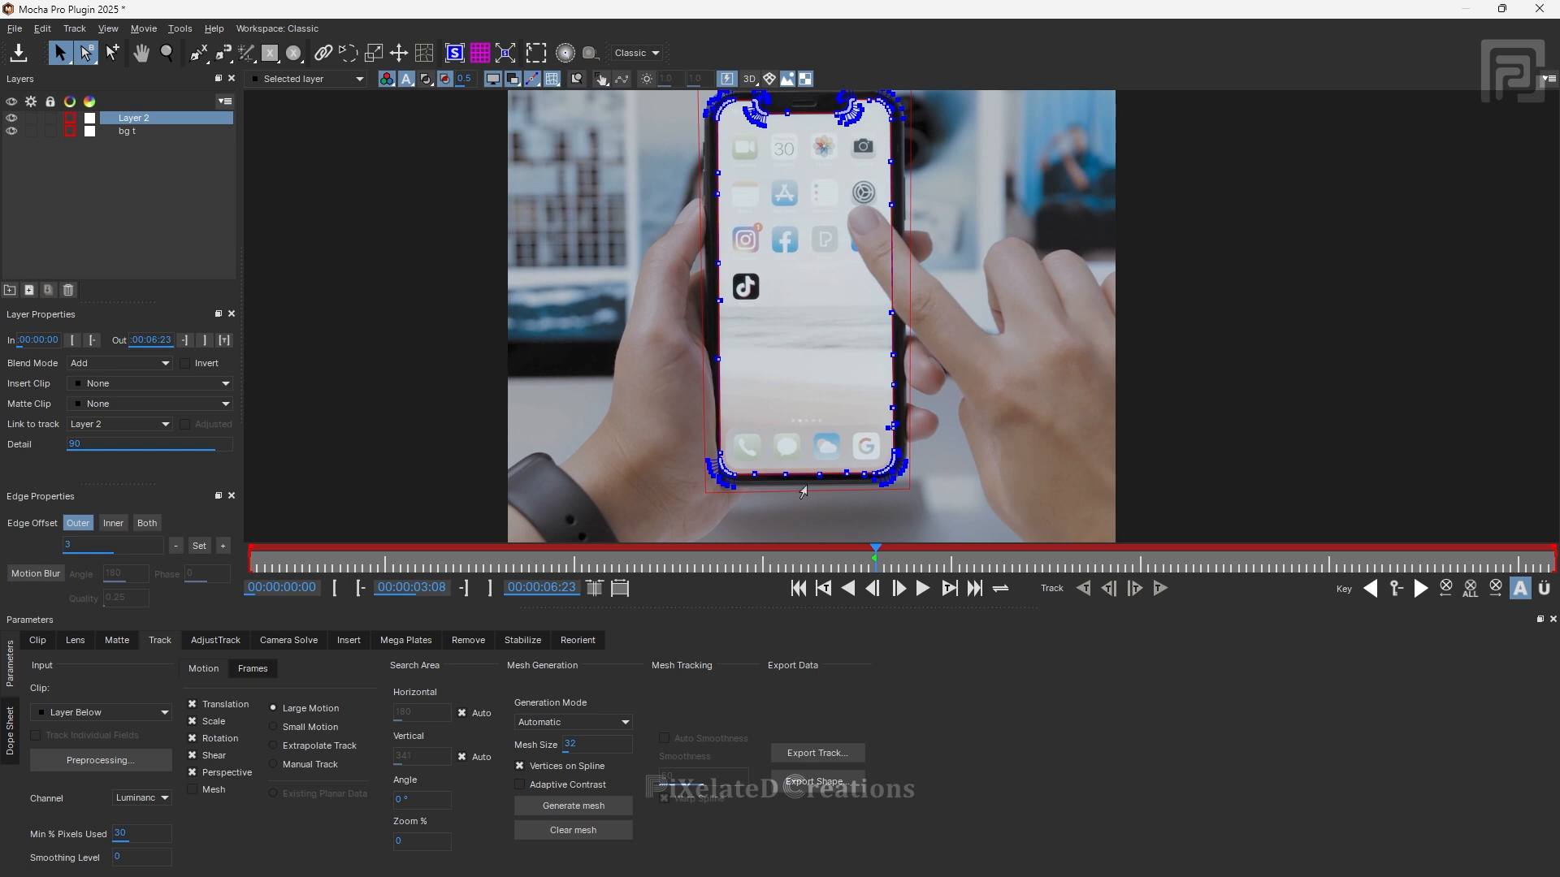
pyautogui.click(126, 131)
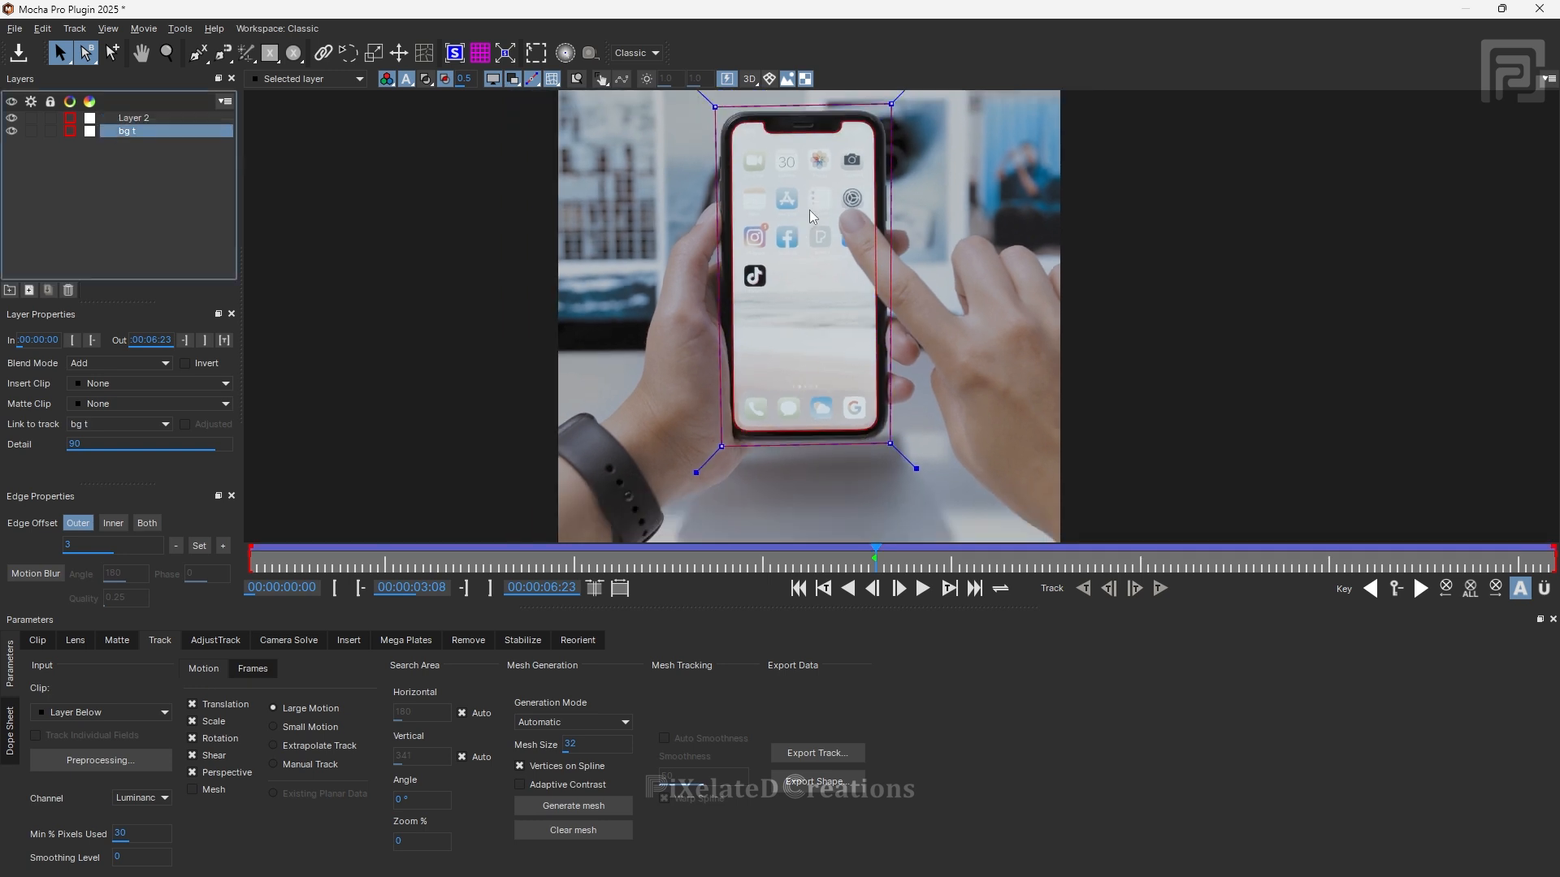
pyautogui.press('x')
pyautogui.moveTo(790, 190); pyautogui.dragTo(782, 219)
pyautogui.scroll(2, 801, 227)
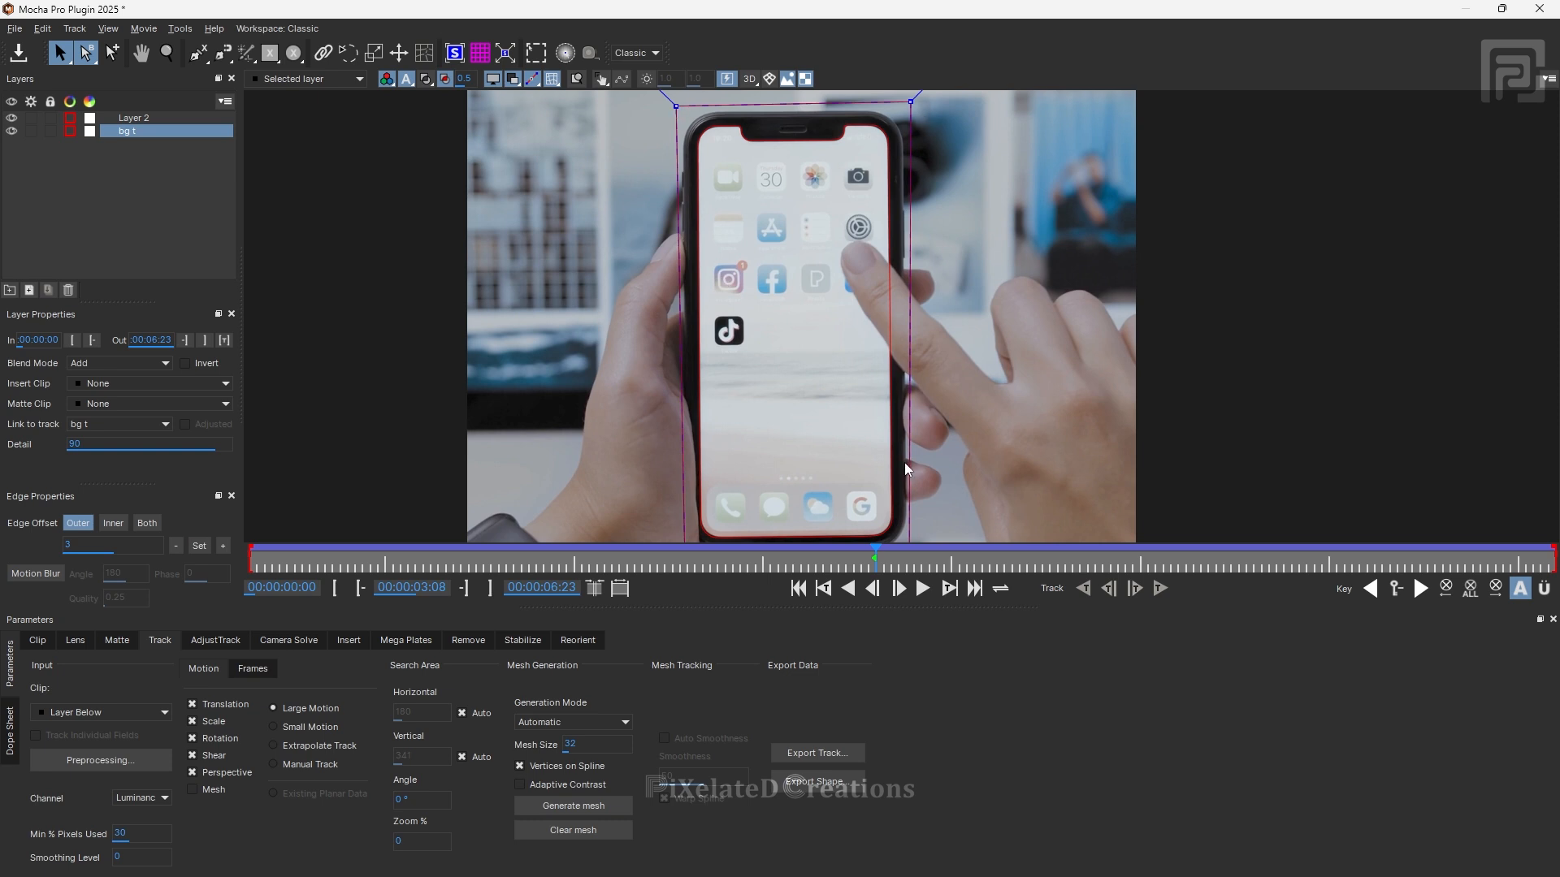
pyautogui.scroll(-1, 871, 435)
pyautogui.moveTo(857, 469); pyautogui.dragTo(830, 408)
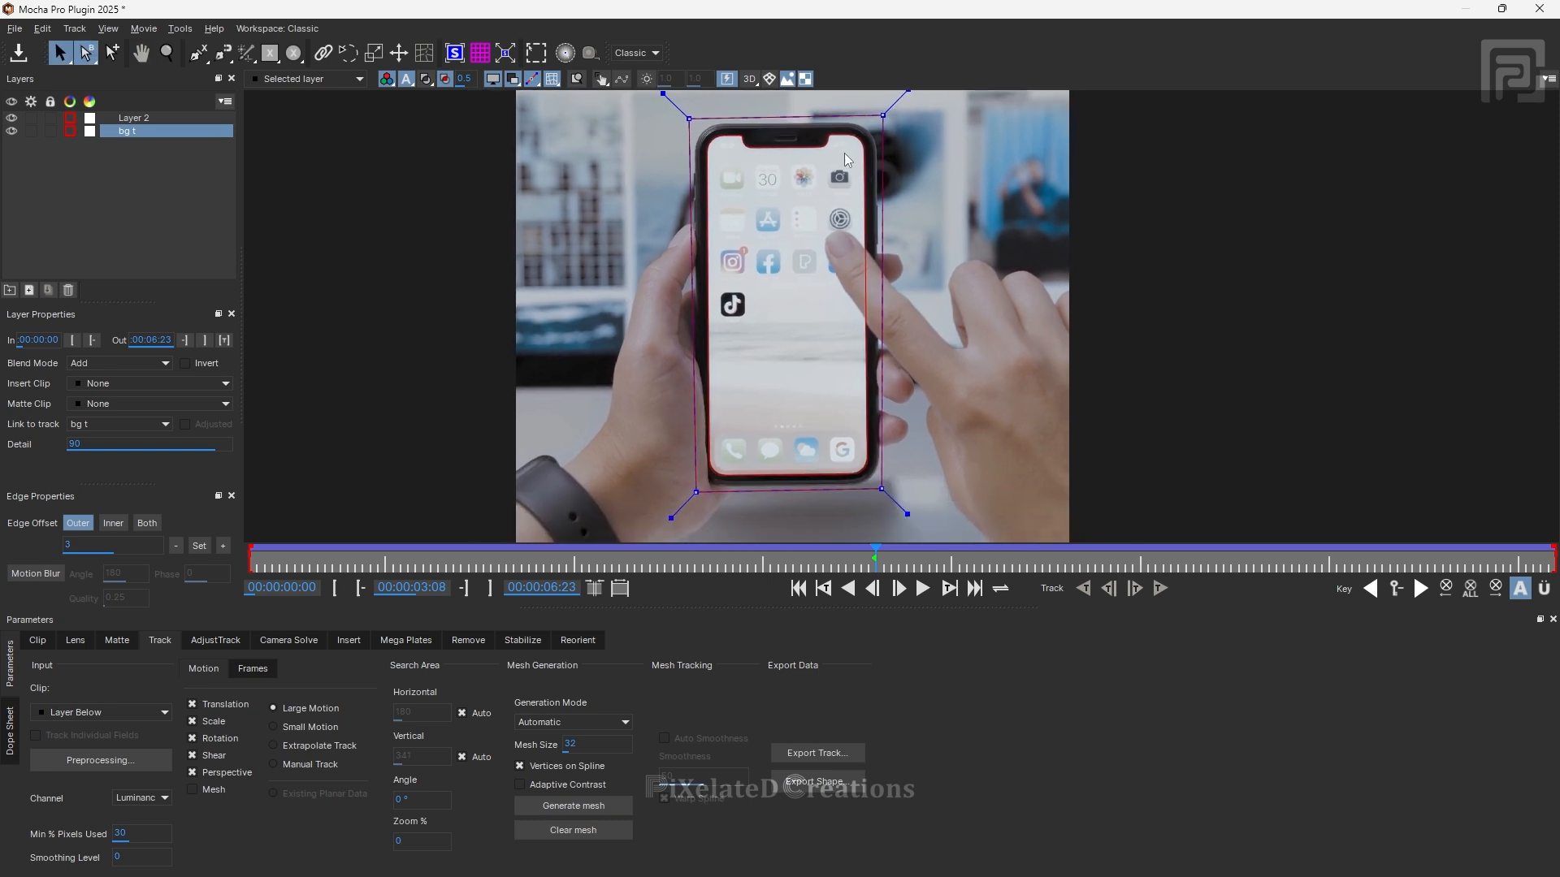
# - Rename the display outline layer to screen and link it to the bg t track
pyautogui.click(136, 119)
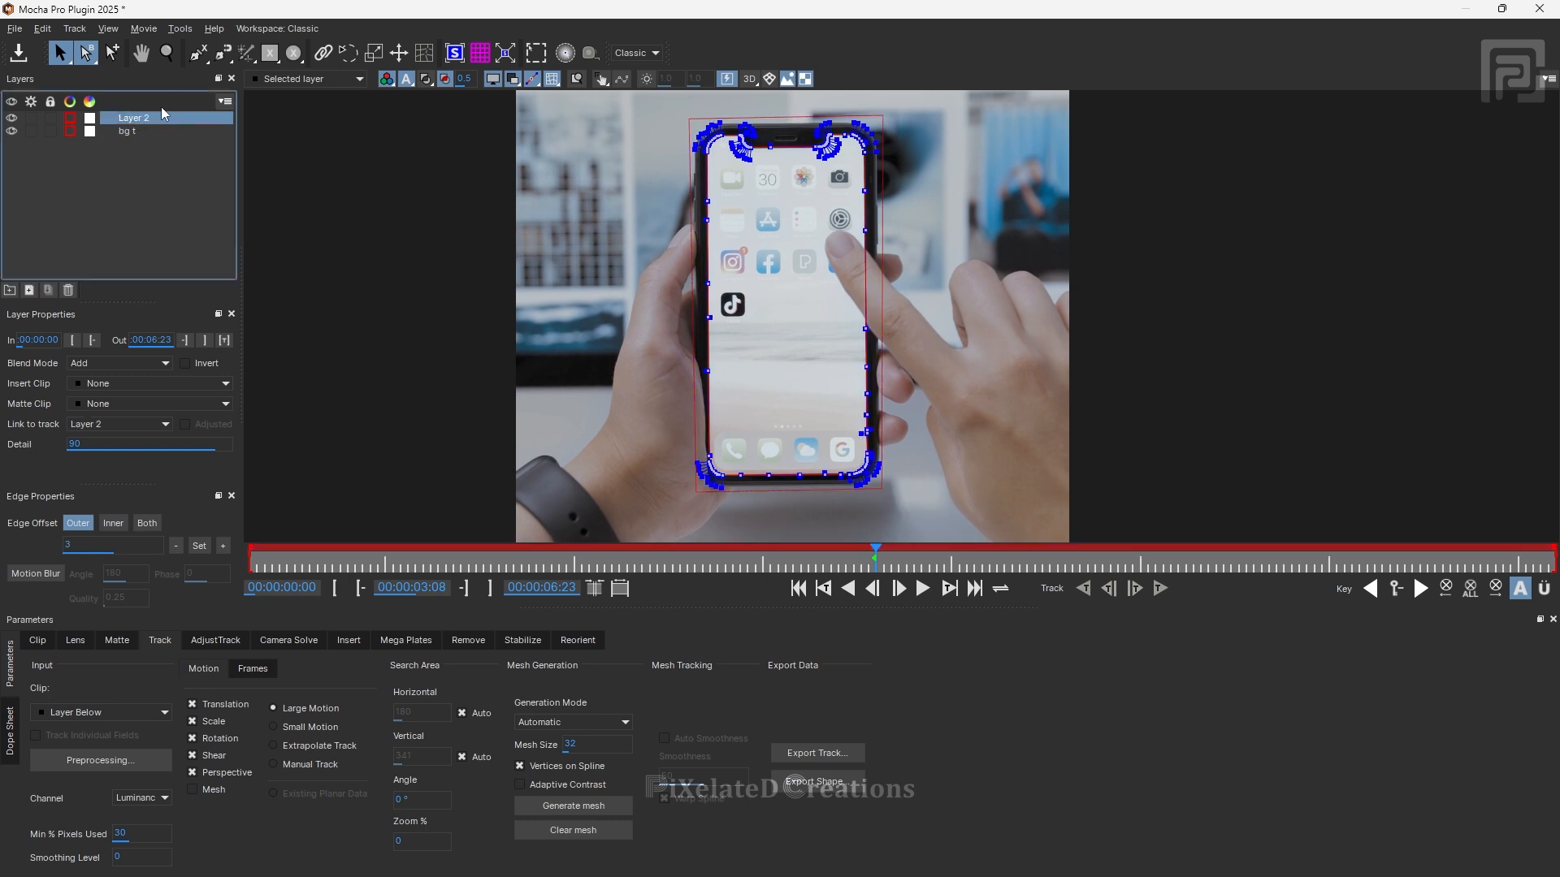
pyautogui.doubleClick(140, 118)
pyautogui.write('scree')
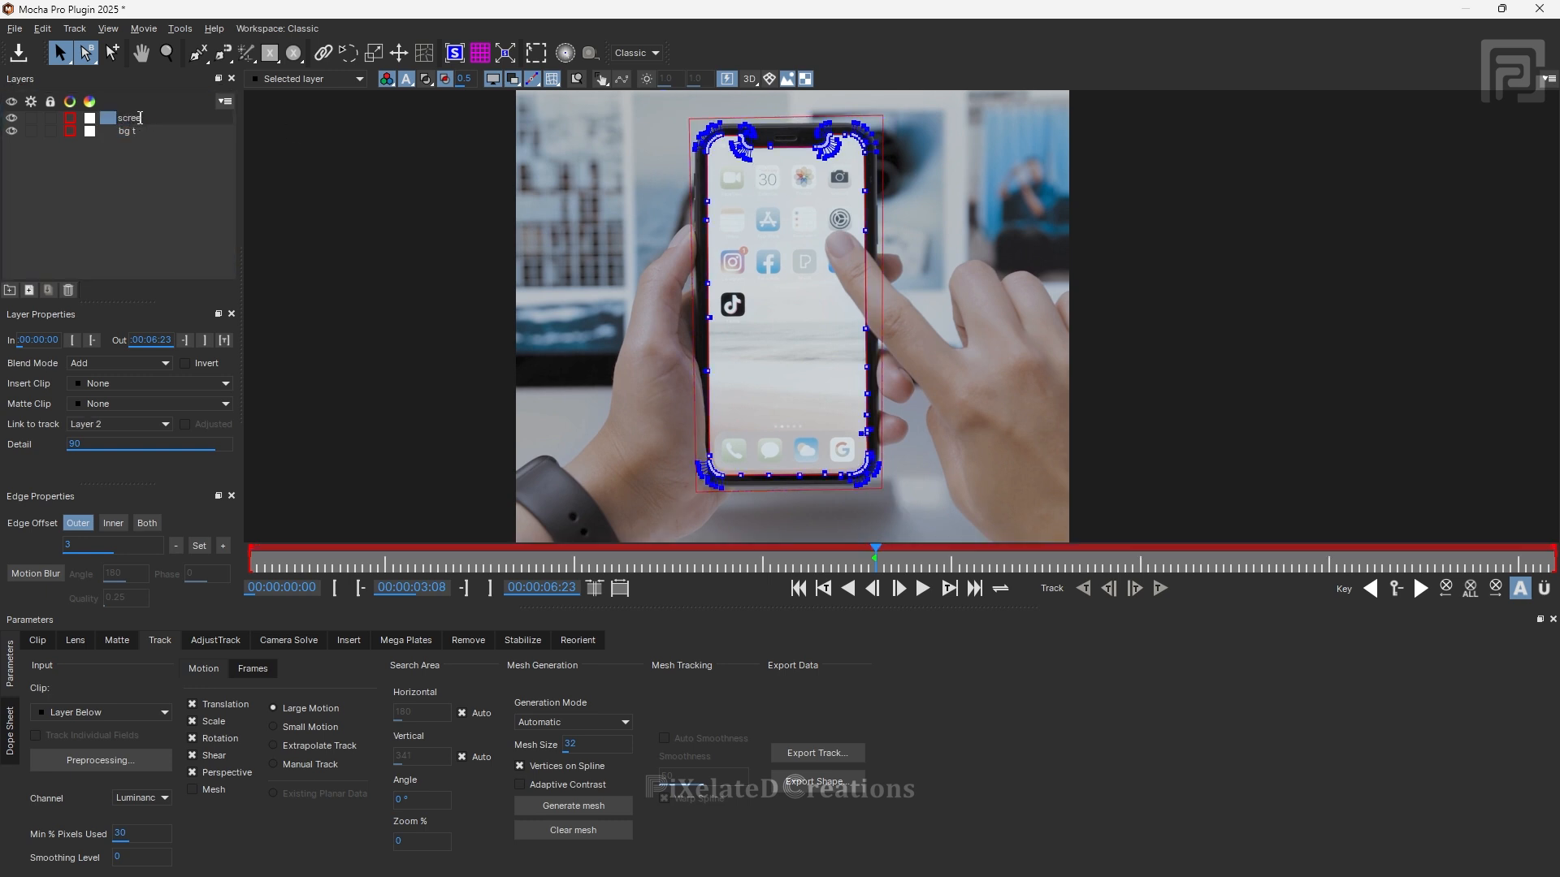
pyautogui.write('n')
pyautogui.press('Return')
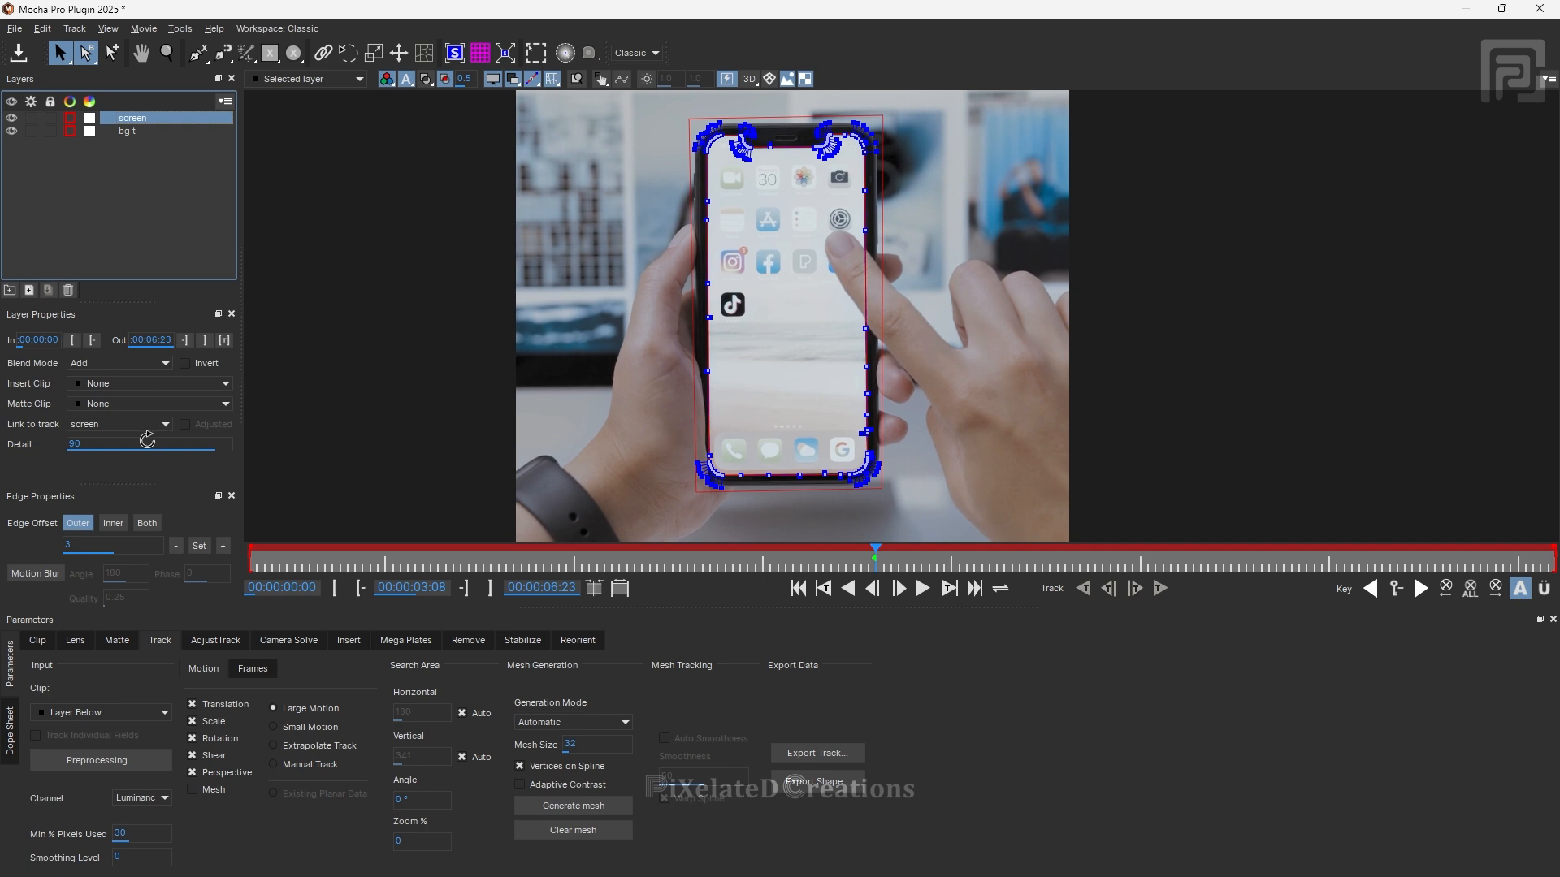
pyautogui.click(91, 425)
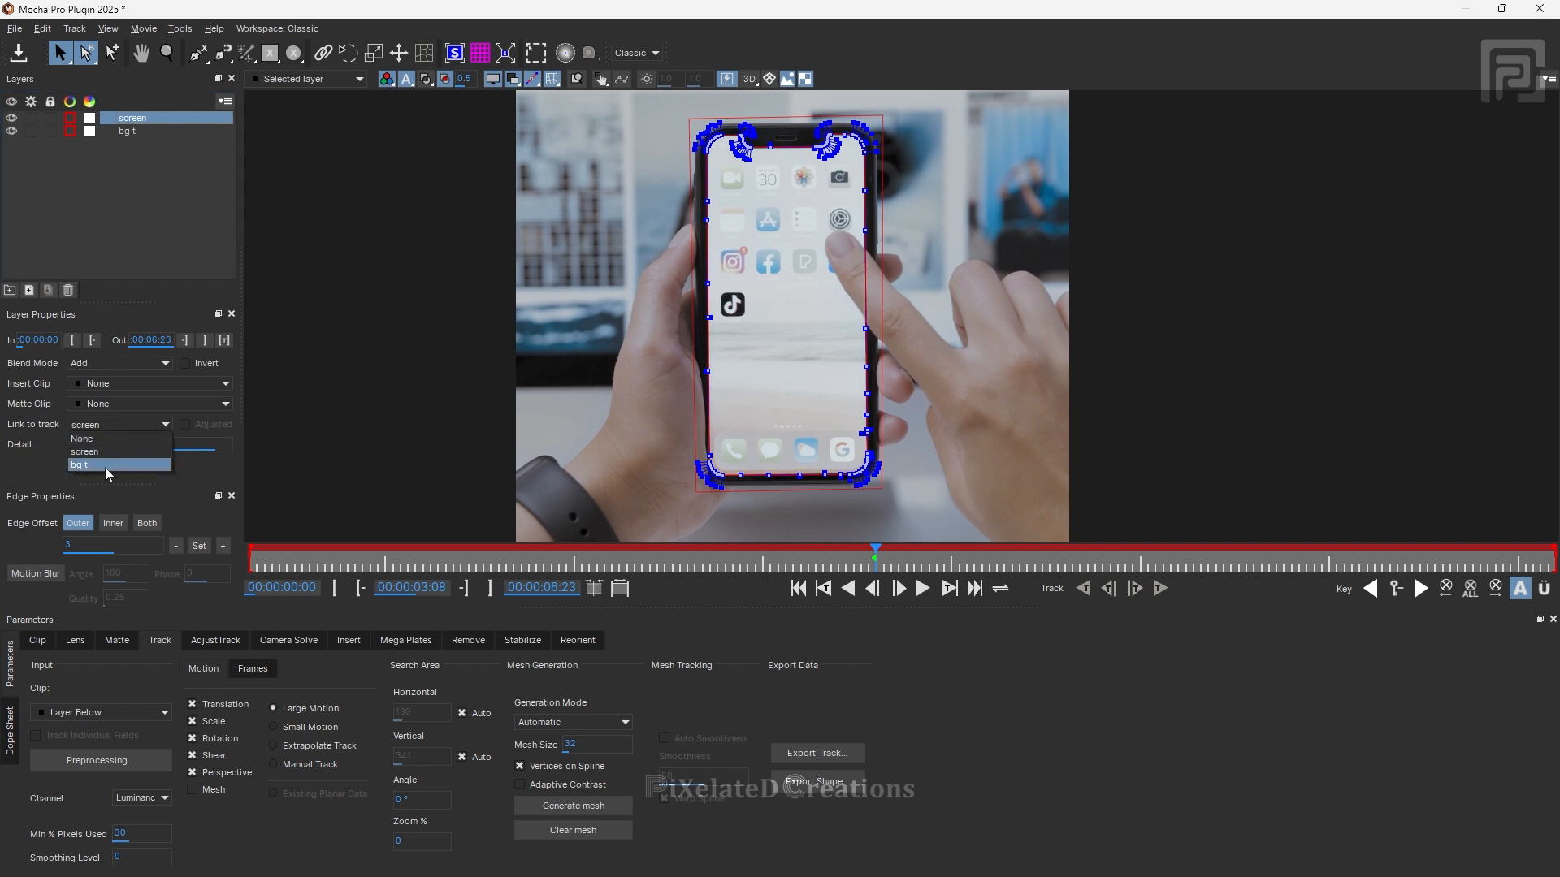
pyautogui.click(108, 465)
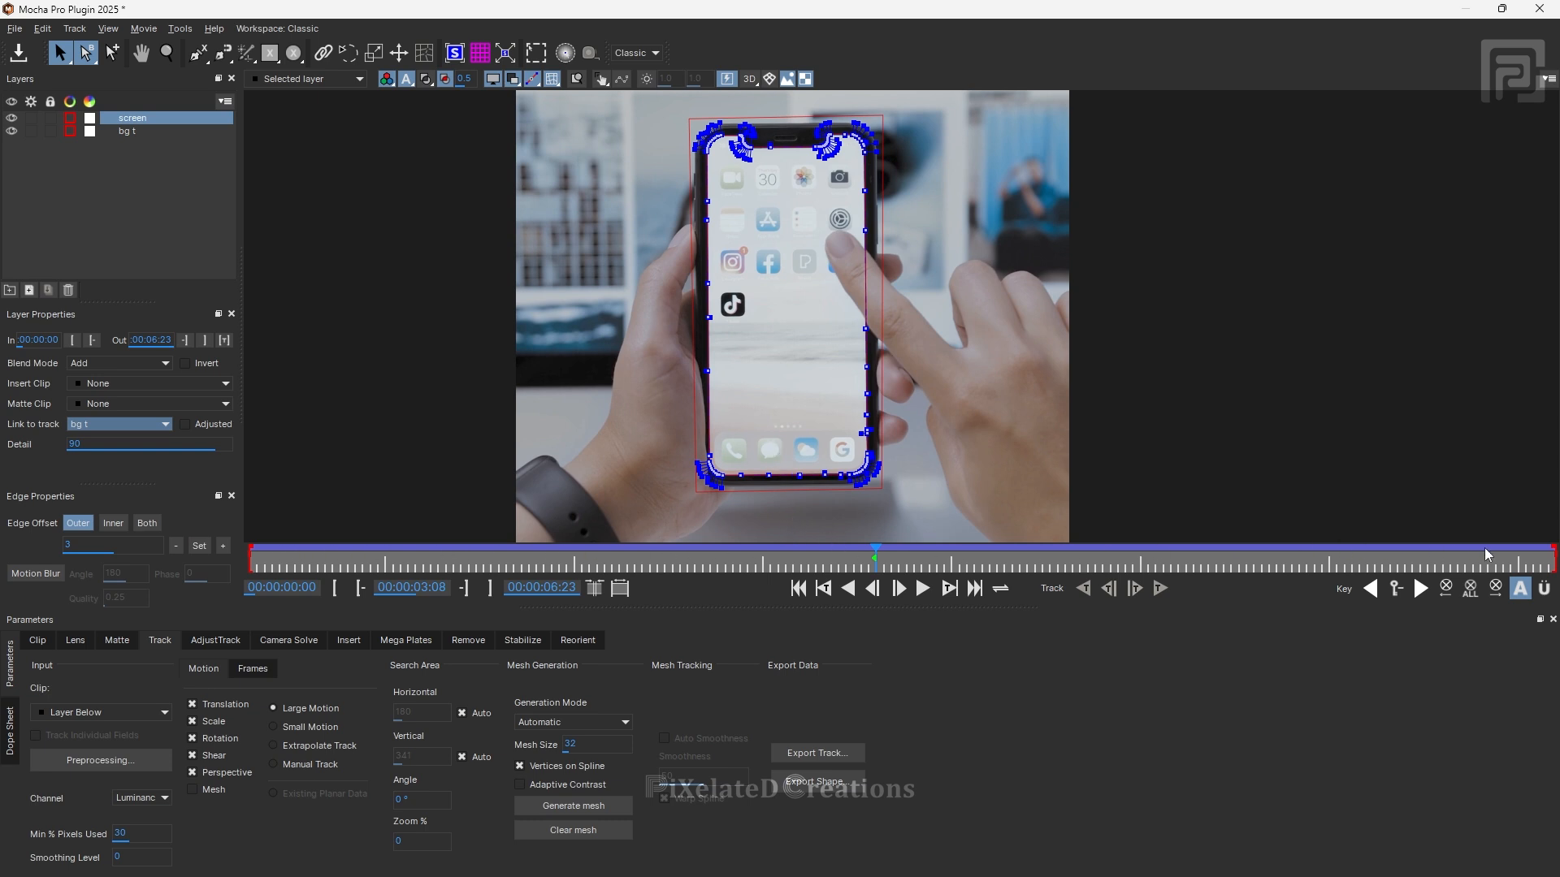
# - Examine how the linked screen outline fits the display's lower corners and follows the phone back to the first frame
pyautogui.scroll(3, 748, 250)
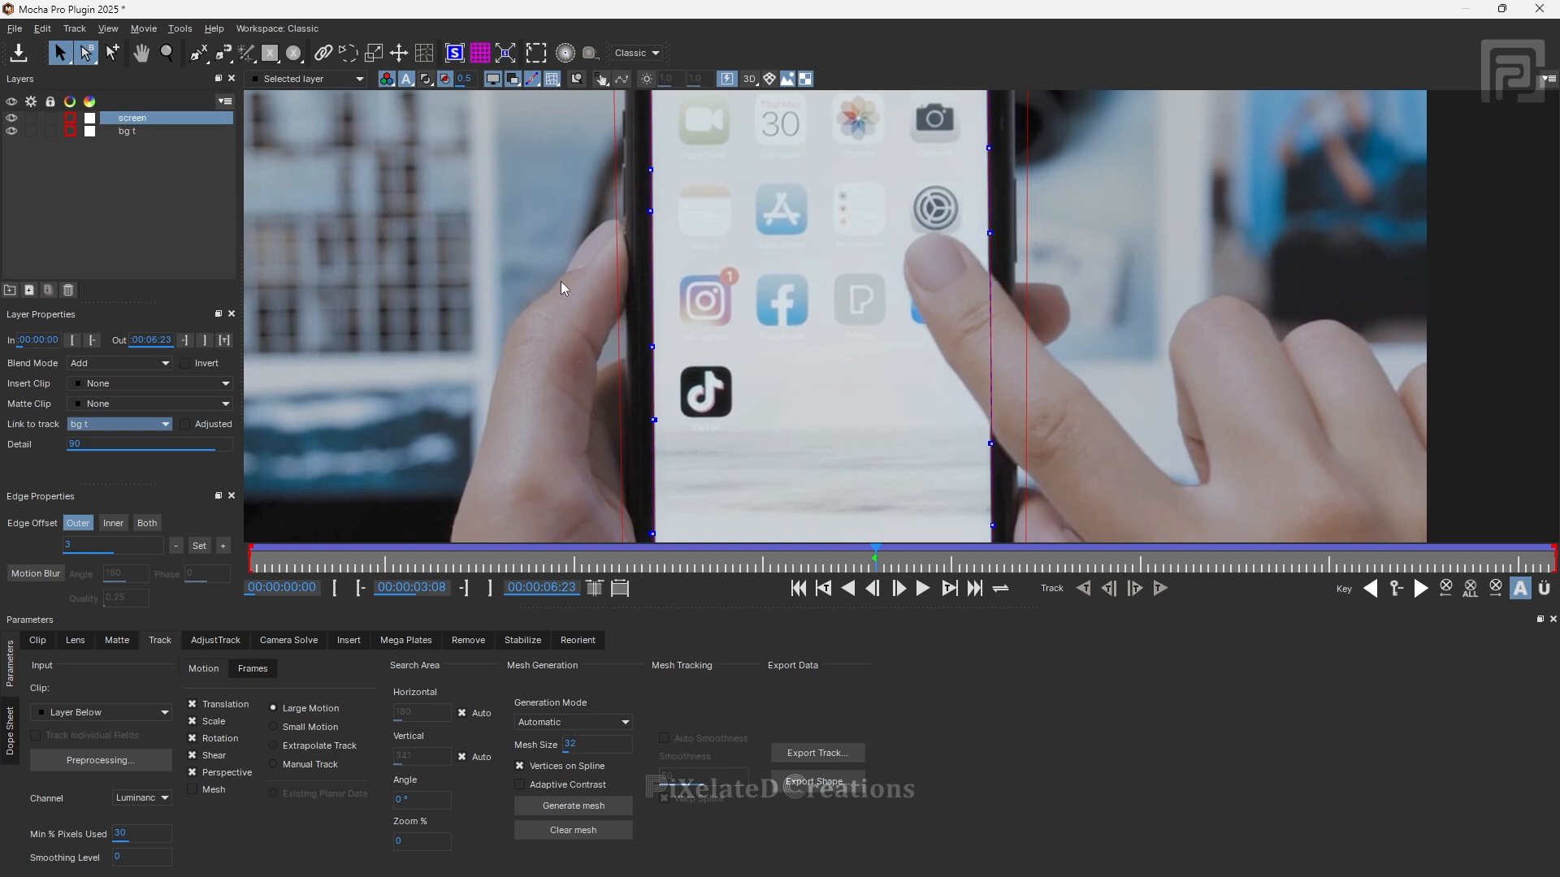
pyautogui.scroll(-3, 832, 336)
pyautogui.scroll(4, 835, 362)
pyautogui.press('x')
pyautogui.moveTo(822, 415); pyautogui.dragTo(819, 267)
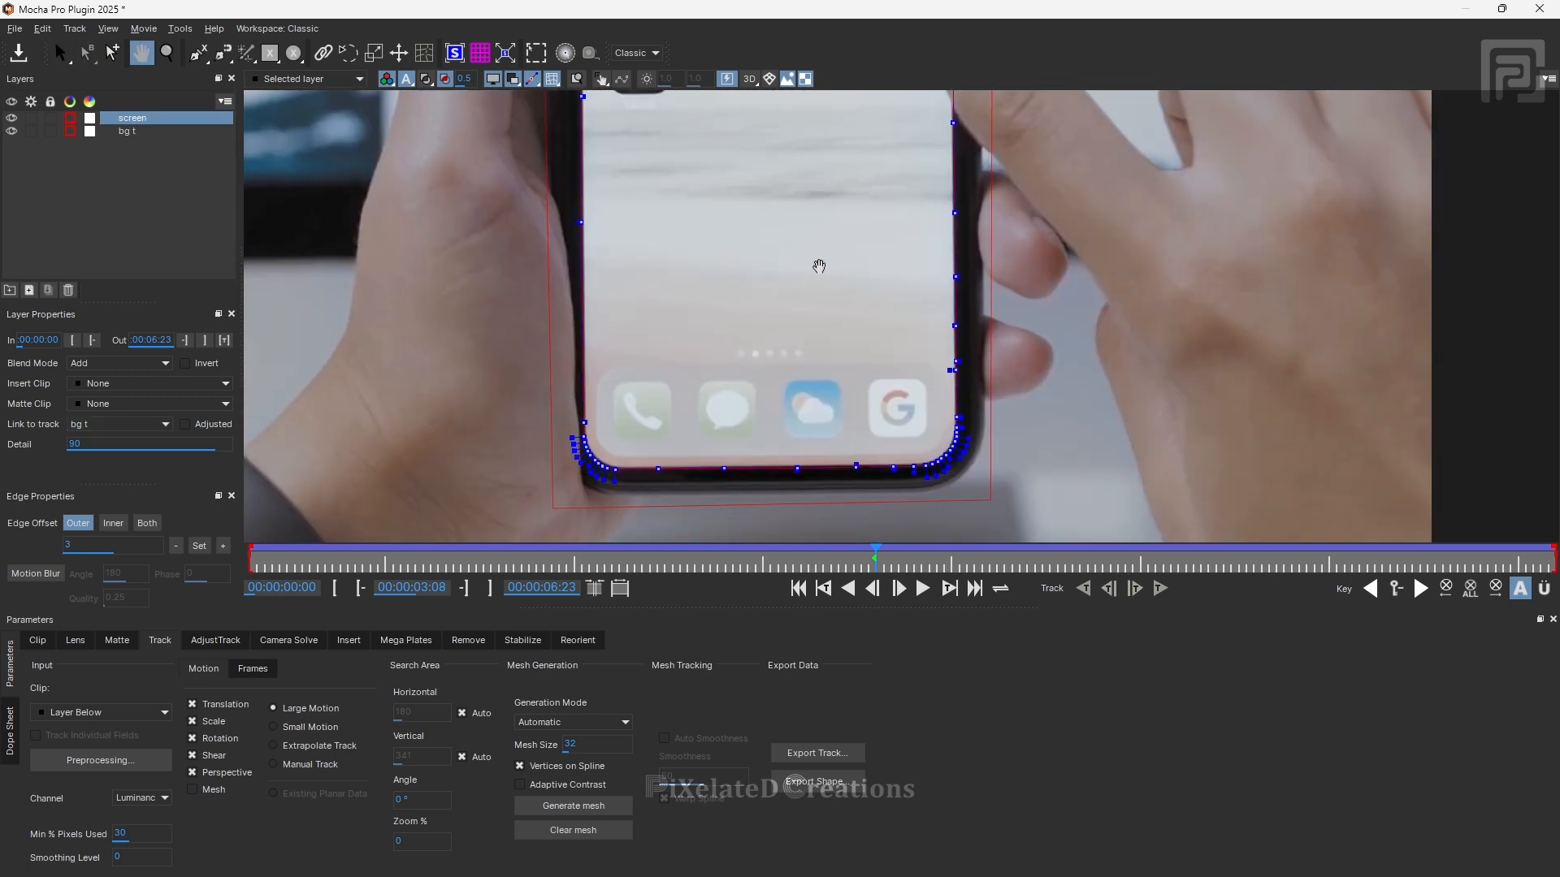
pyautogui.press('s')
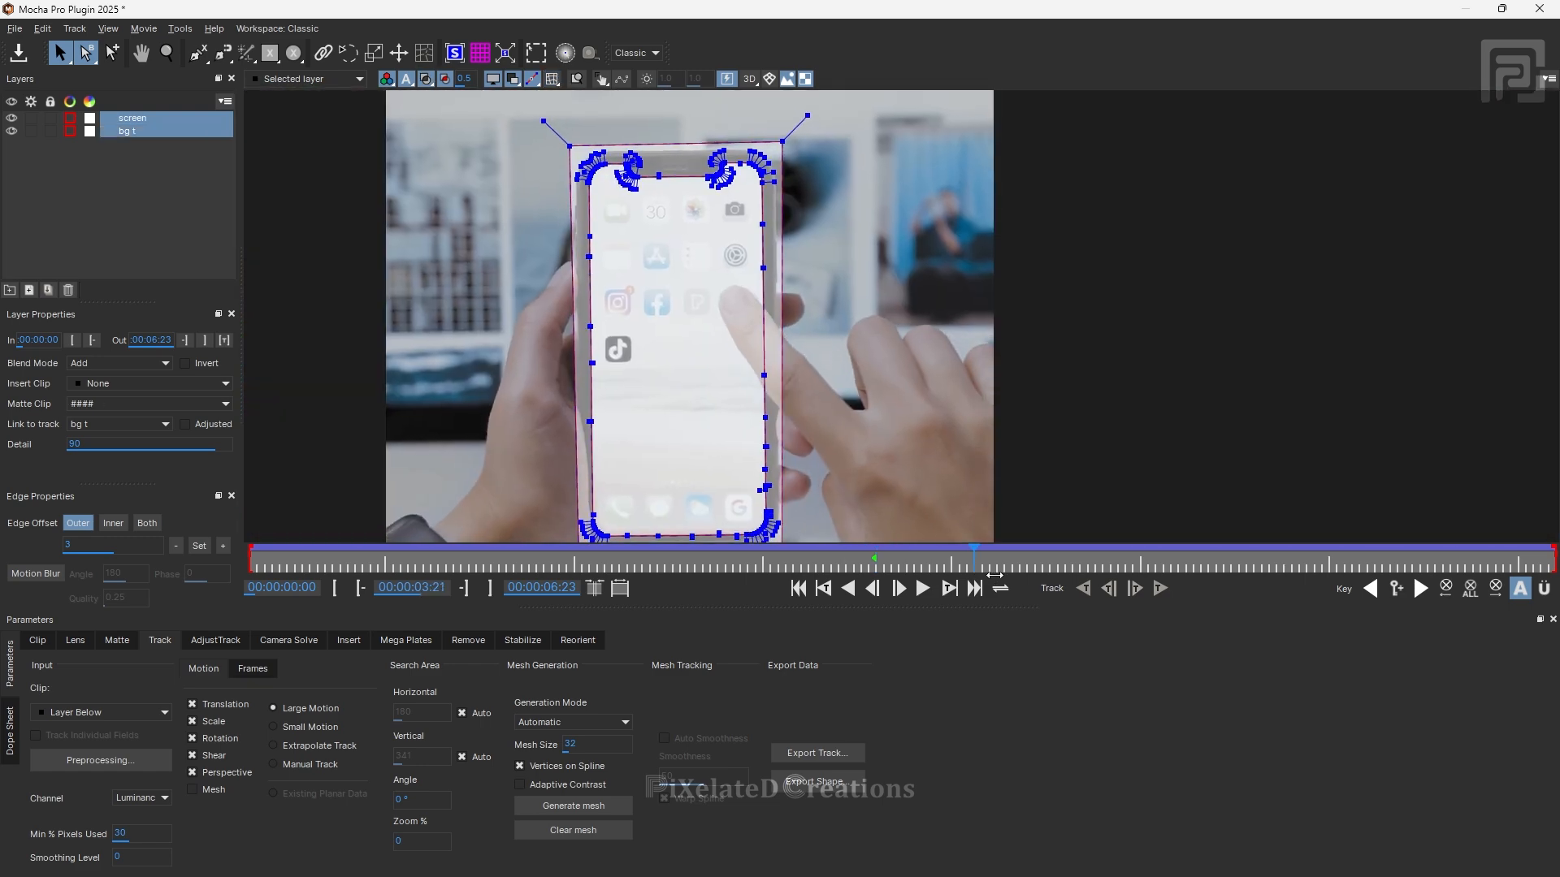
pyautogui.moveTo(994, 576); pyautogui.dragTo(248, 567)
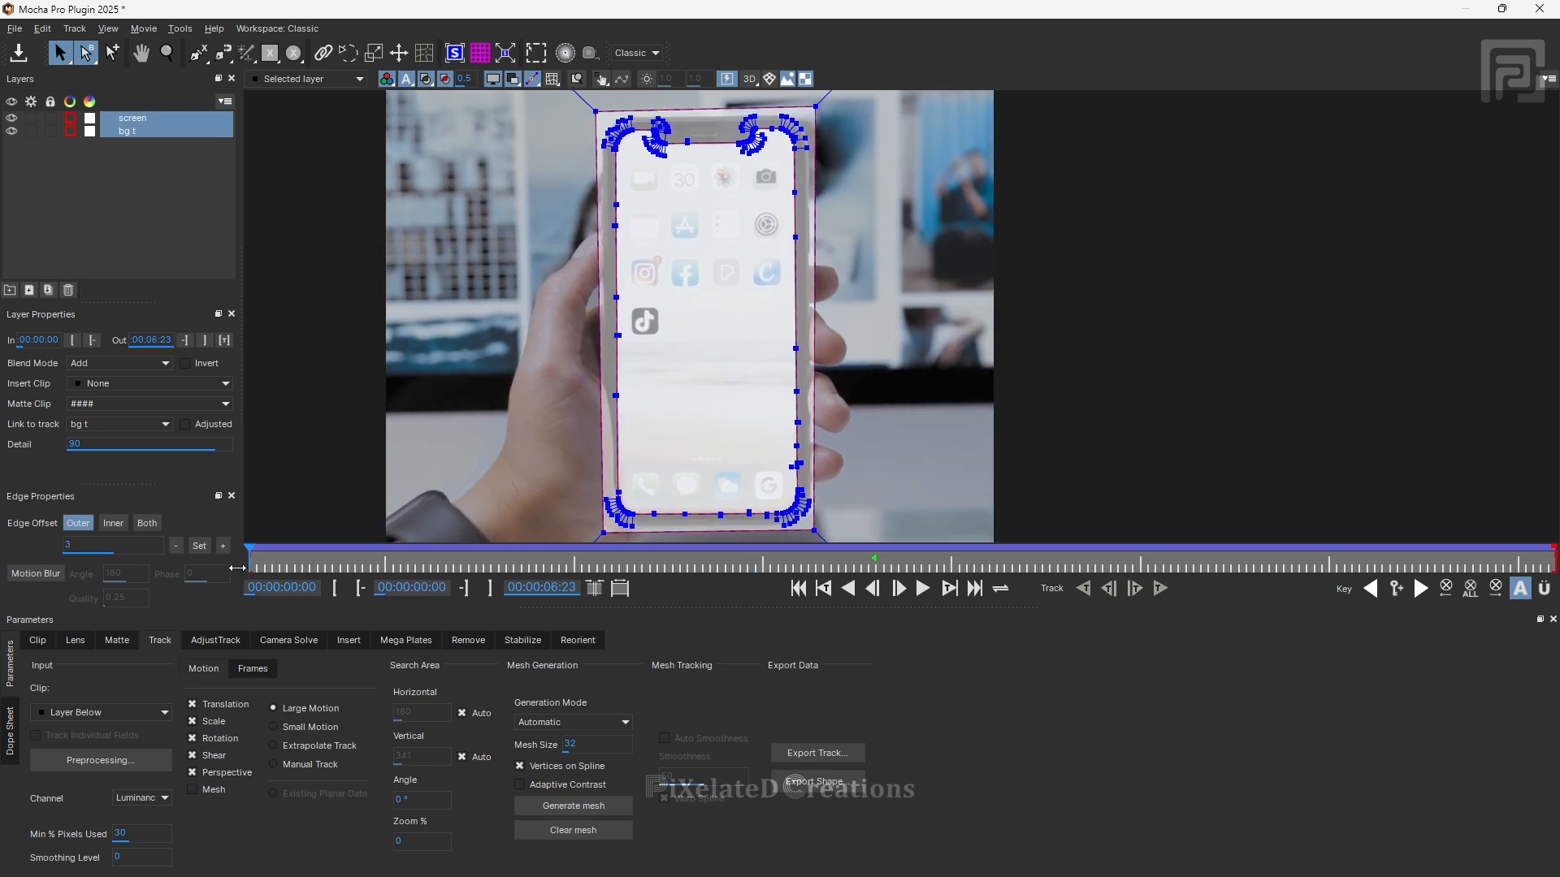
pyautogui.click(1071, 373)
# - Go to 00:00:02:09 and hide the screen and bg t layers to prepare a new spline around the pointing finger
pyautogui.moveTo(251, 551); pyautogui.dragTo(695, 537)
pyautogui.click(200, 54)
pyautogui.scroll(3, 987, 353)
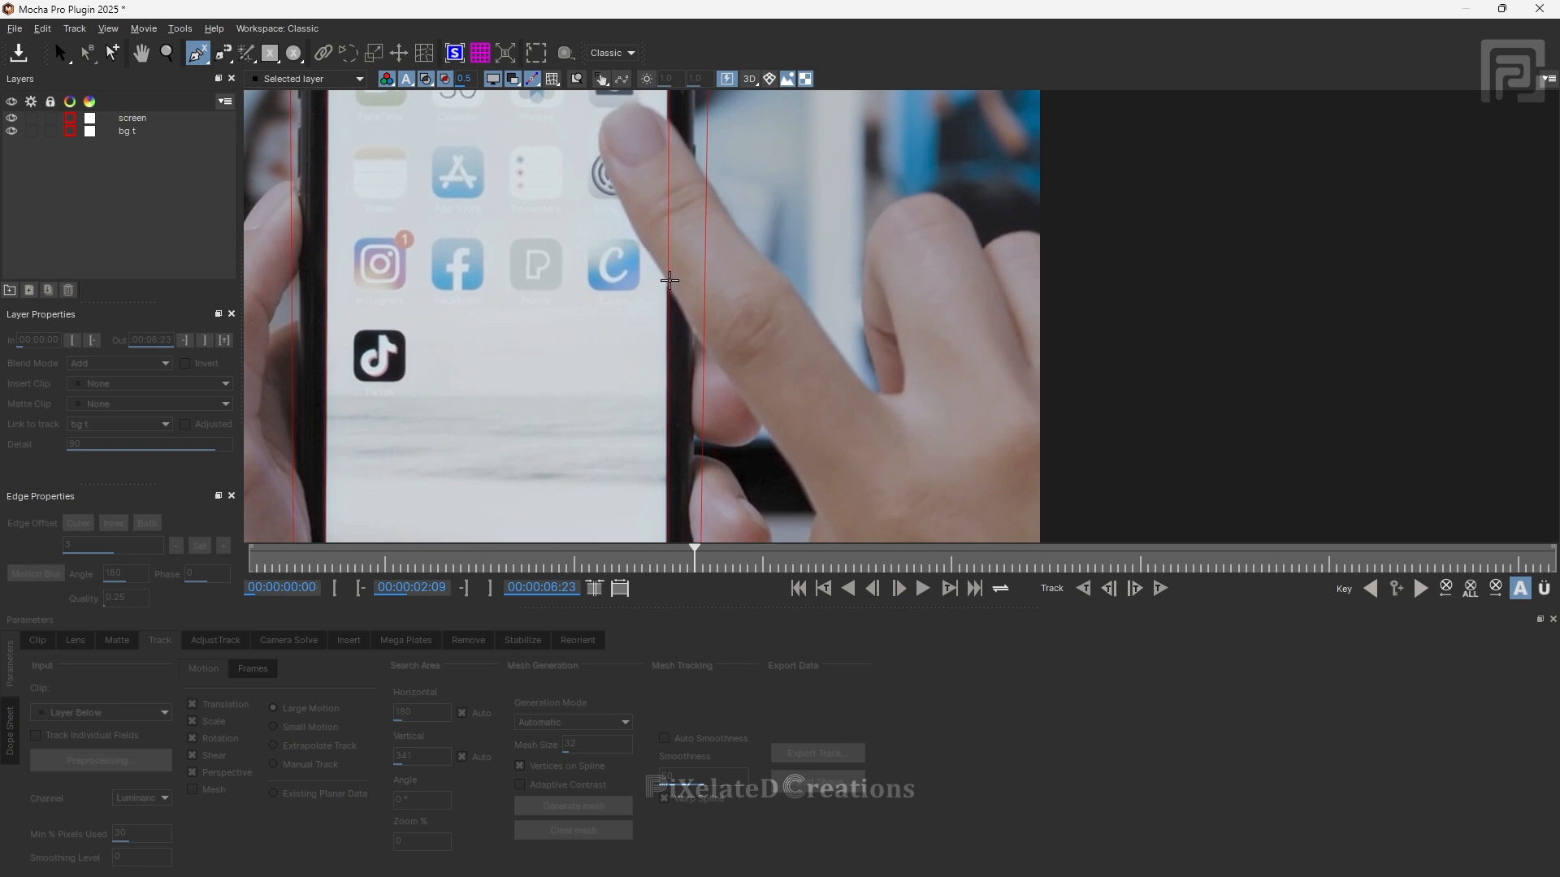
pyautogui.moveTo(737, 248); pyautogui.dragTo(745, 269)
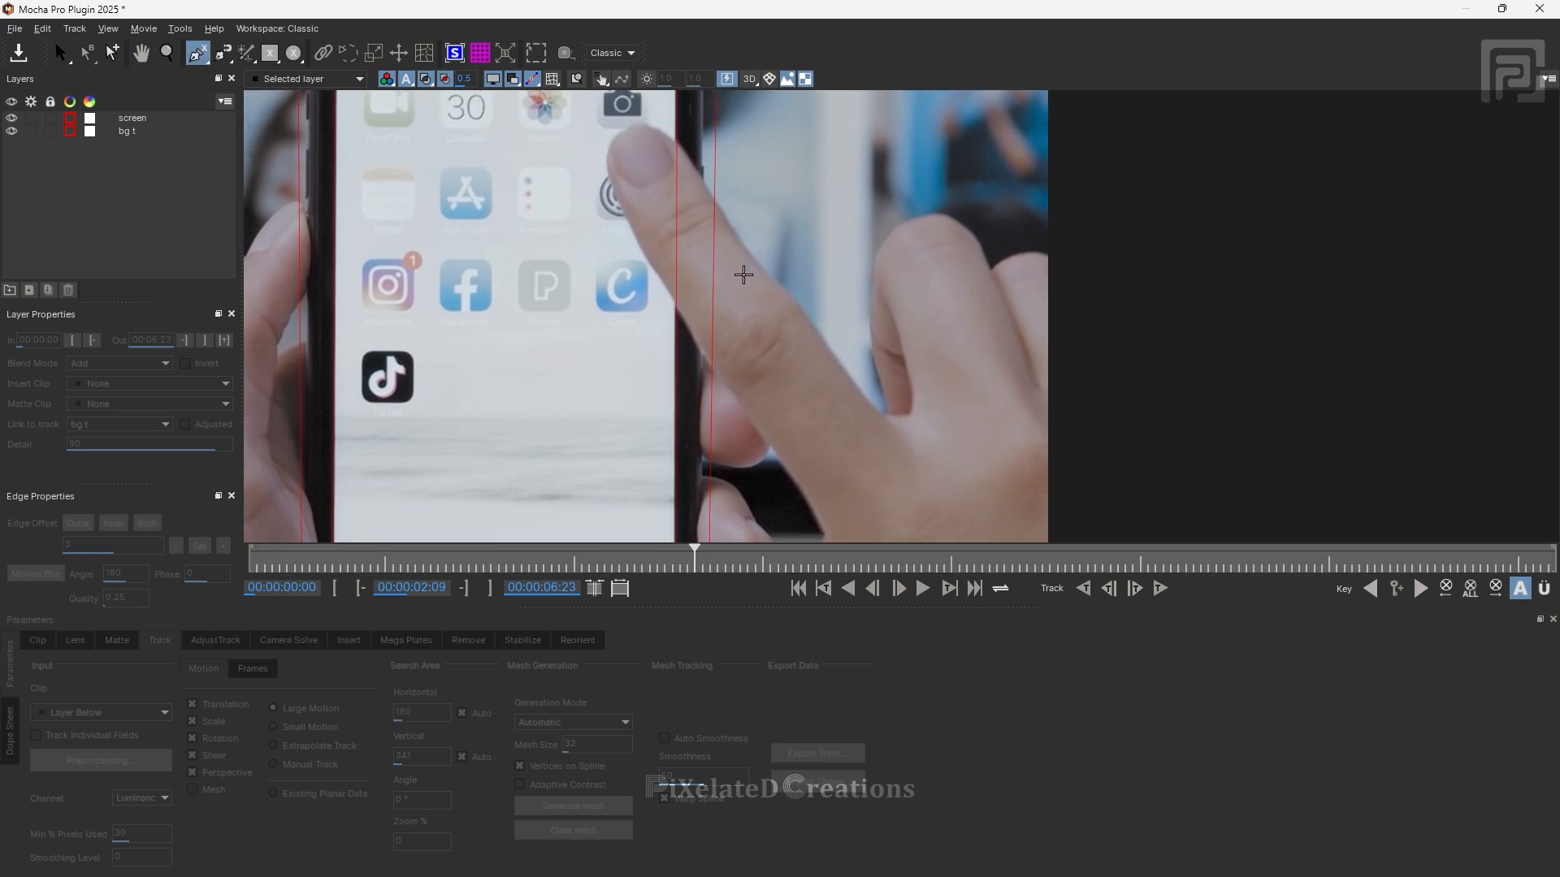
pyautogui.scroll(2, 722, 339)
pyautogui.click(11, 117)
pyautogui.click(11, 131)
pyautogui.scroll(-2, 652, 273)
pyautogui.moveTo(658, 279); pyautogui.dragTo(688, 337)
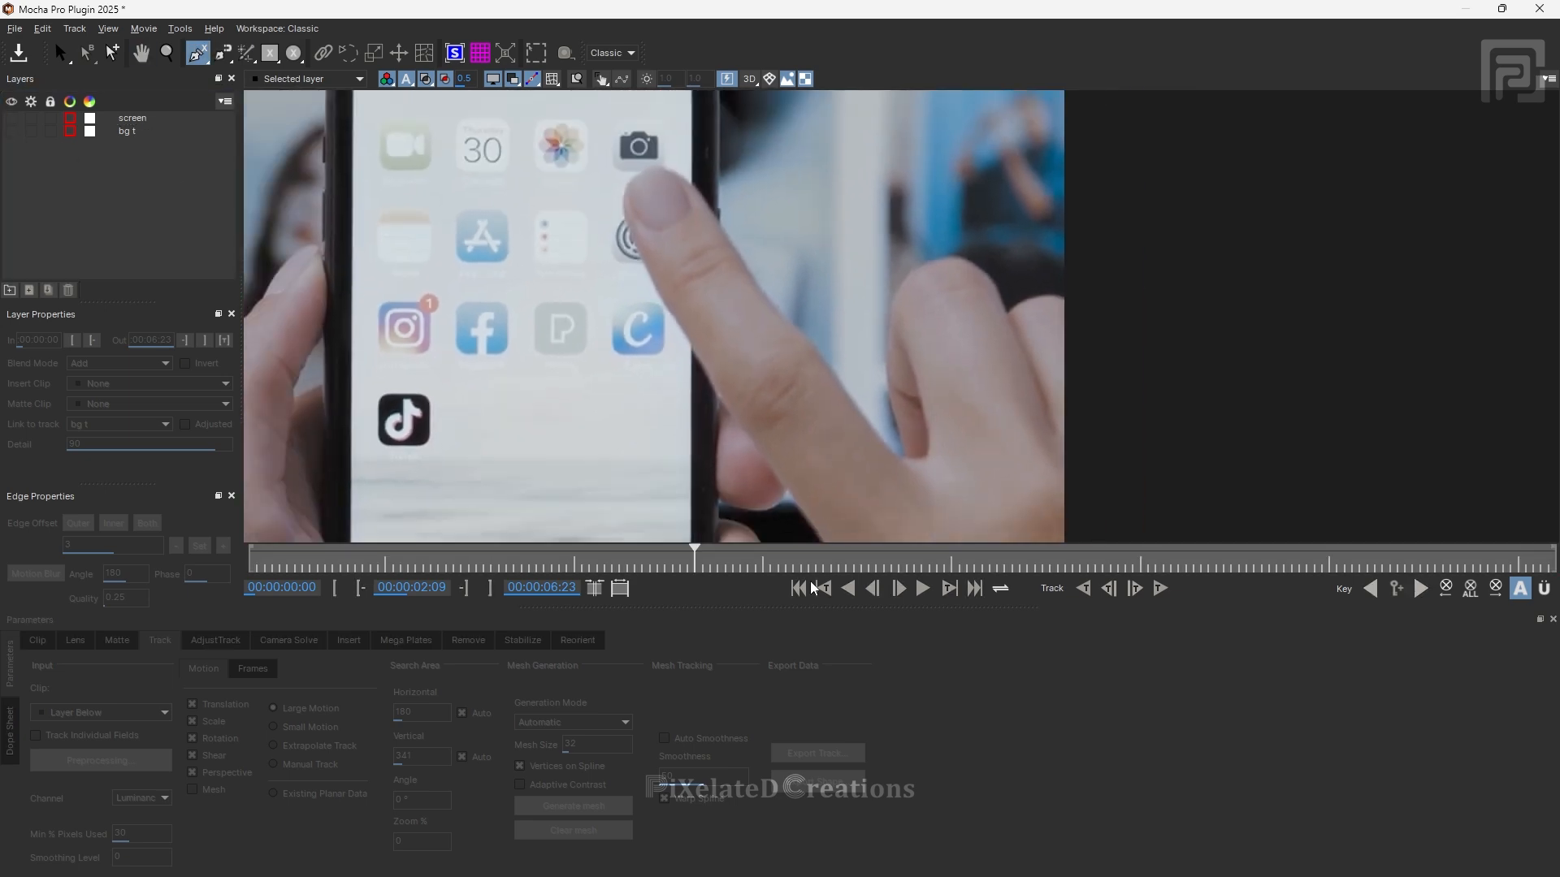
# - Outline the pointing finger from its tip over the display to the knuckle with a new closed spline layer
pyautogui.press('Up')
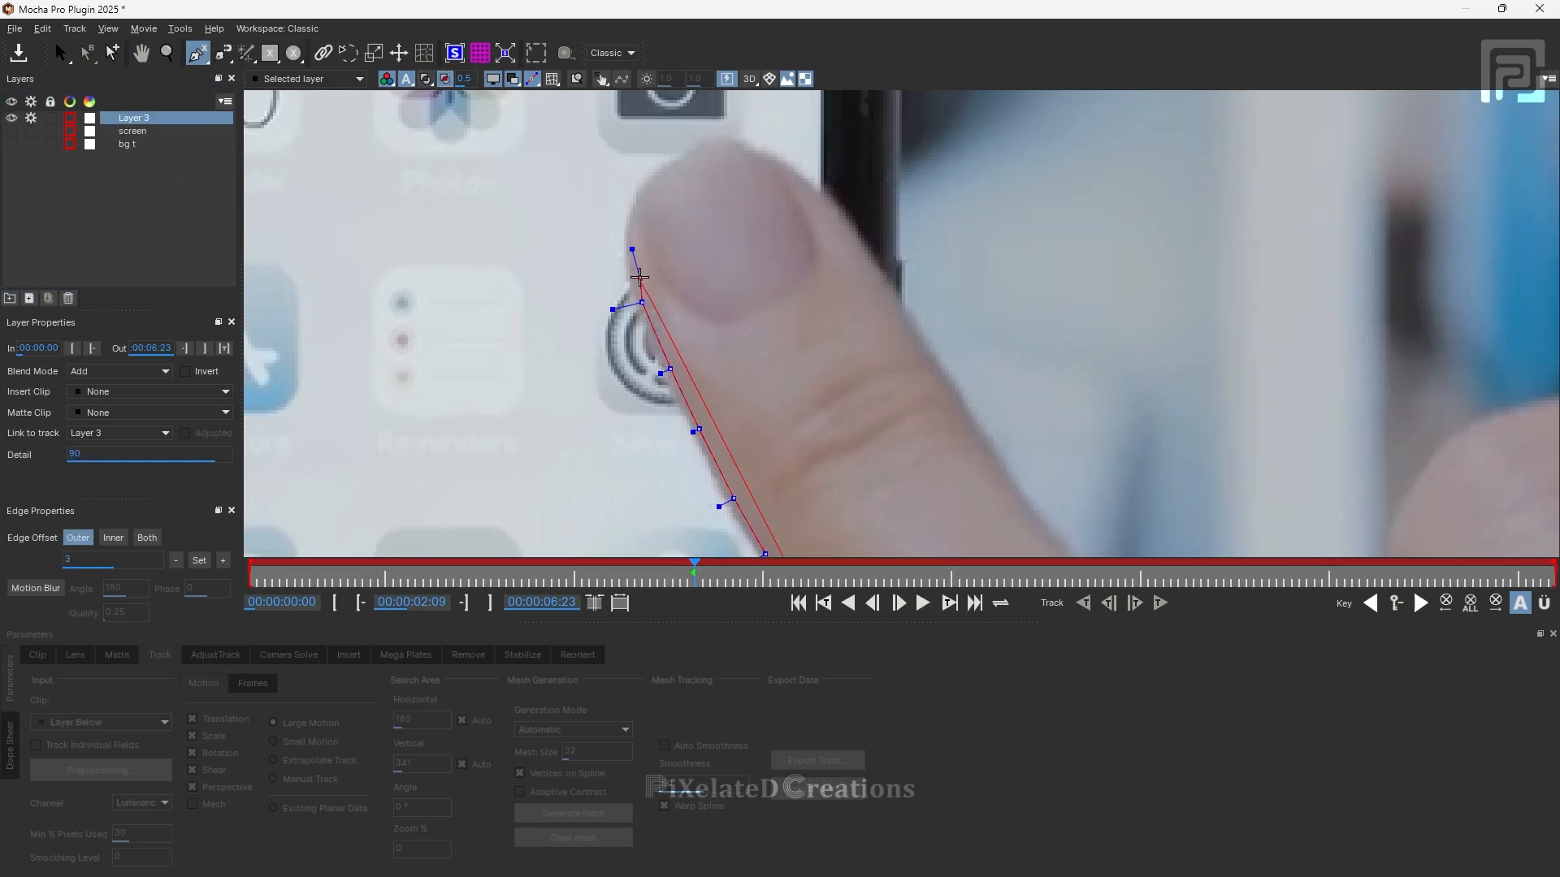
pyautogui.click(954, 390)
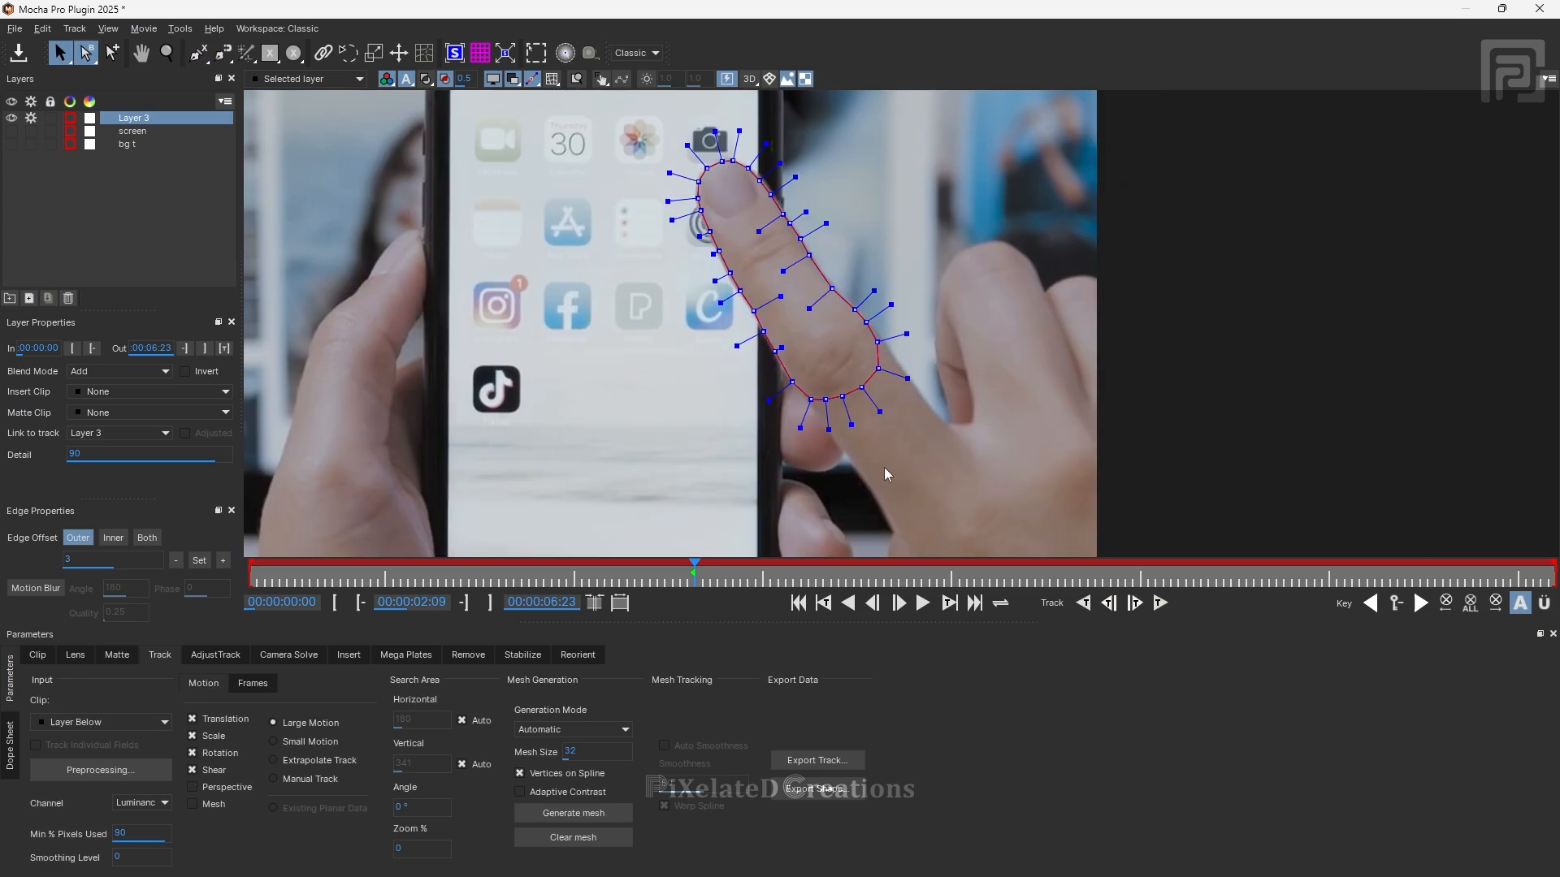
pyautogui.scroll(-1, 803, 370)
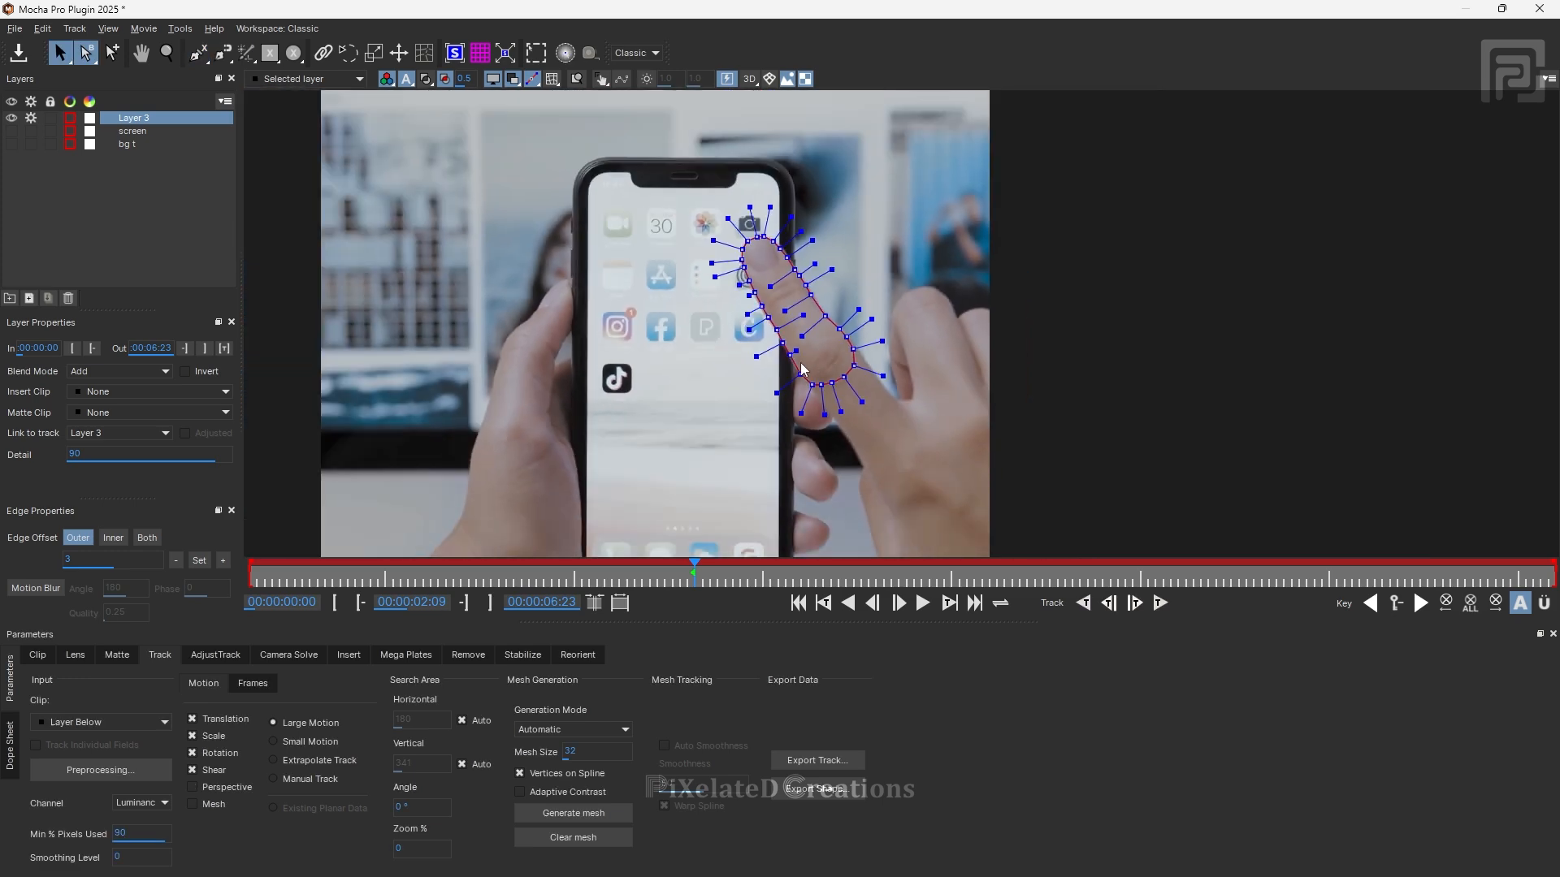
pyautogui.scroll(2, 941, 446)
pyautogui.scroll(1, 846, 407)
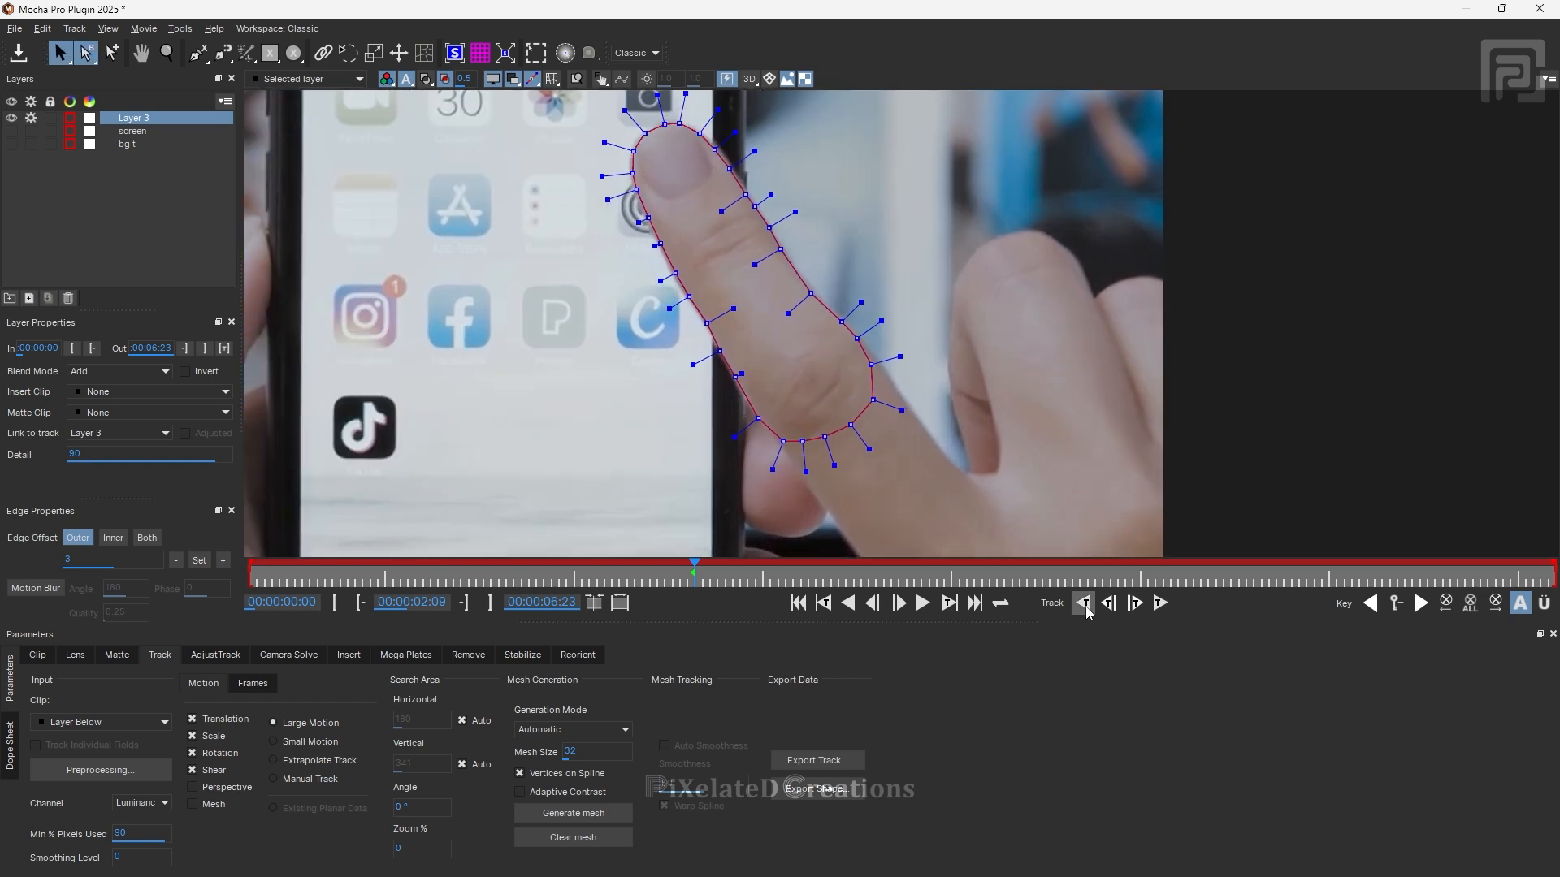
# - Track the finger outline backward from 00:00:02:09 until the finger is off the display
pyautogui.click(1084, 602)
pyautogui.click(1086, 605)
pyautogui.click(1086, 610)
pyautogui.click(1086, 609)
pyautogui.scroll(-1, 955, 477)
pyautogui.moveTo(936, 490); pyautogui.dragTo(825, 297)
pyautogui.scroll(-3, 822, 295)
pyautogui.press('Right')
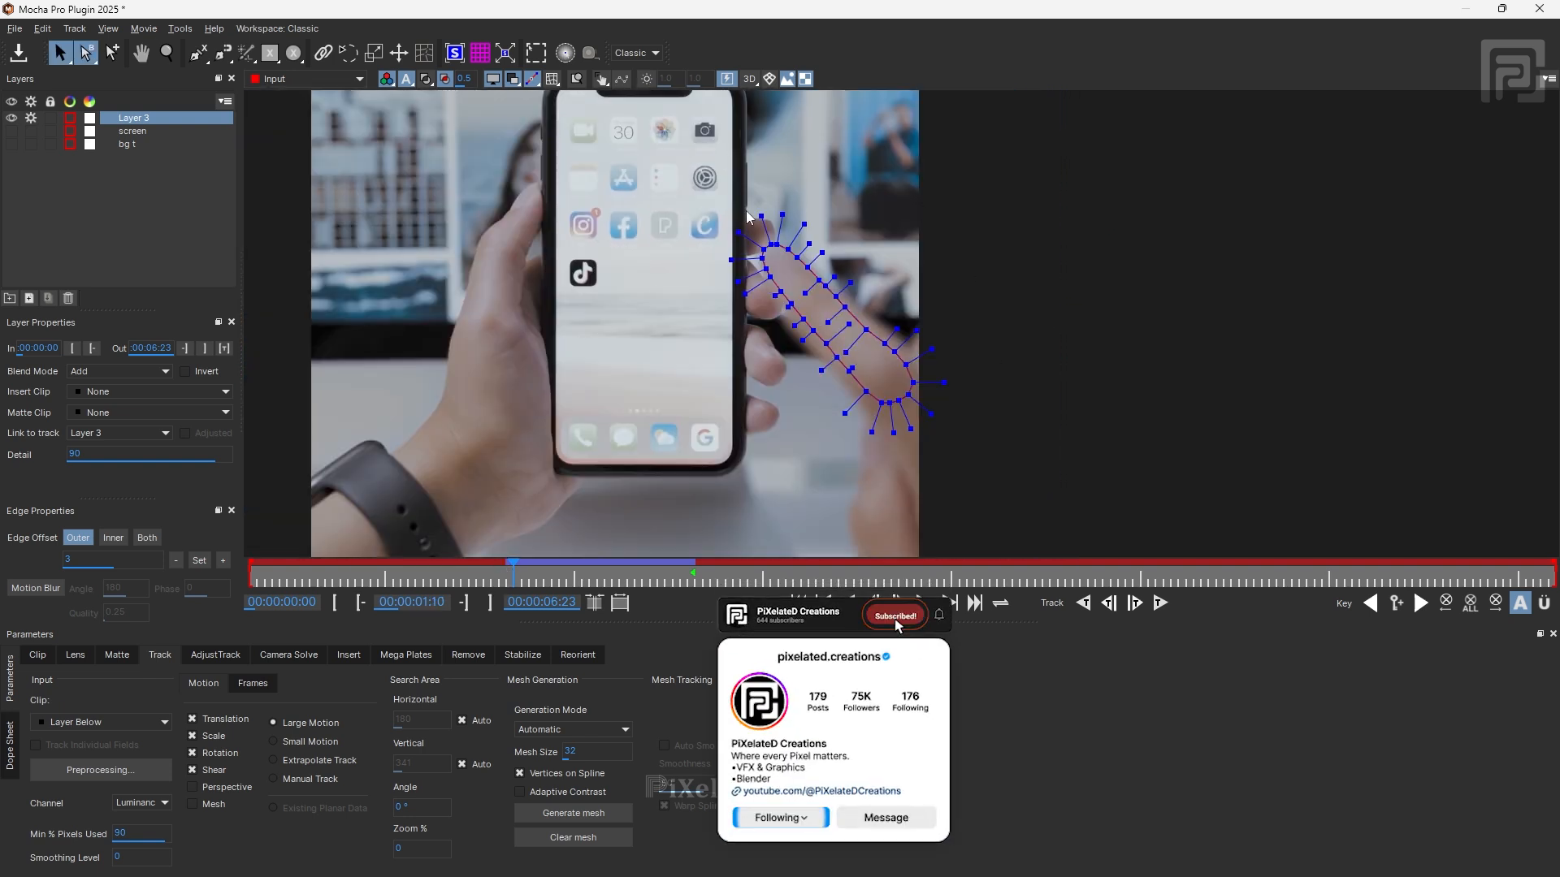
# - Return to 00:00:02:09 and track the finger outline forward through the tap on the display
pyautogui.moveTo(505, 574); pyautogui.dragTo(694, 583)
pyautogui.scroll(5, 760, 354)
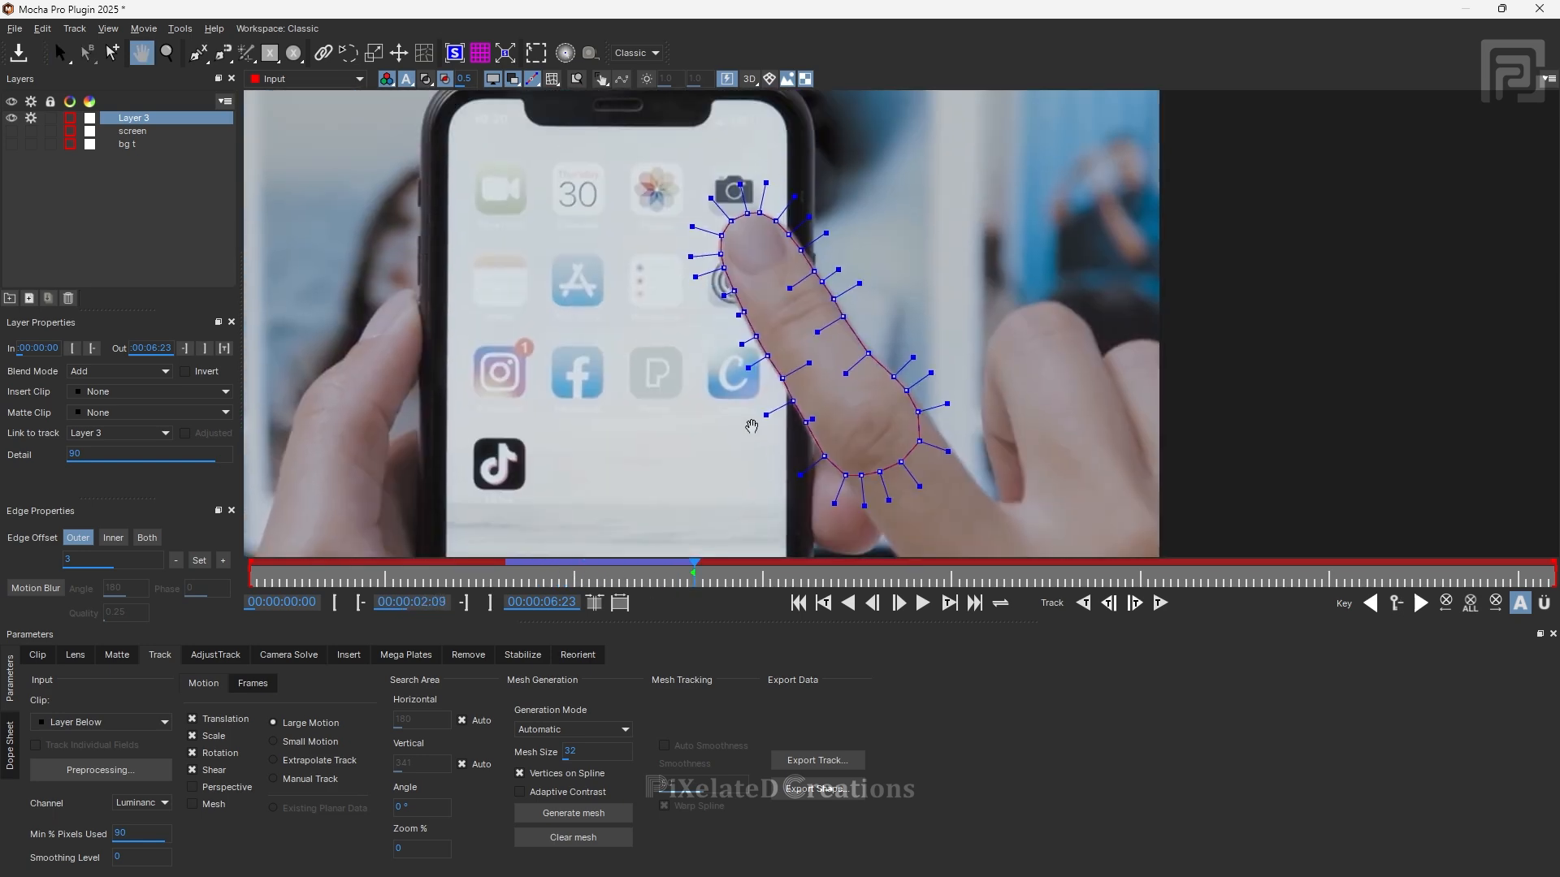
pyautogui.scroll(-3, 760, 354)
pyautogui.click(1160, 604)
pyautogui.click(1160, 603)
pyautogui.scroll(3, 763, 482)
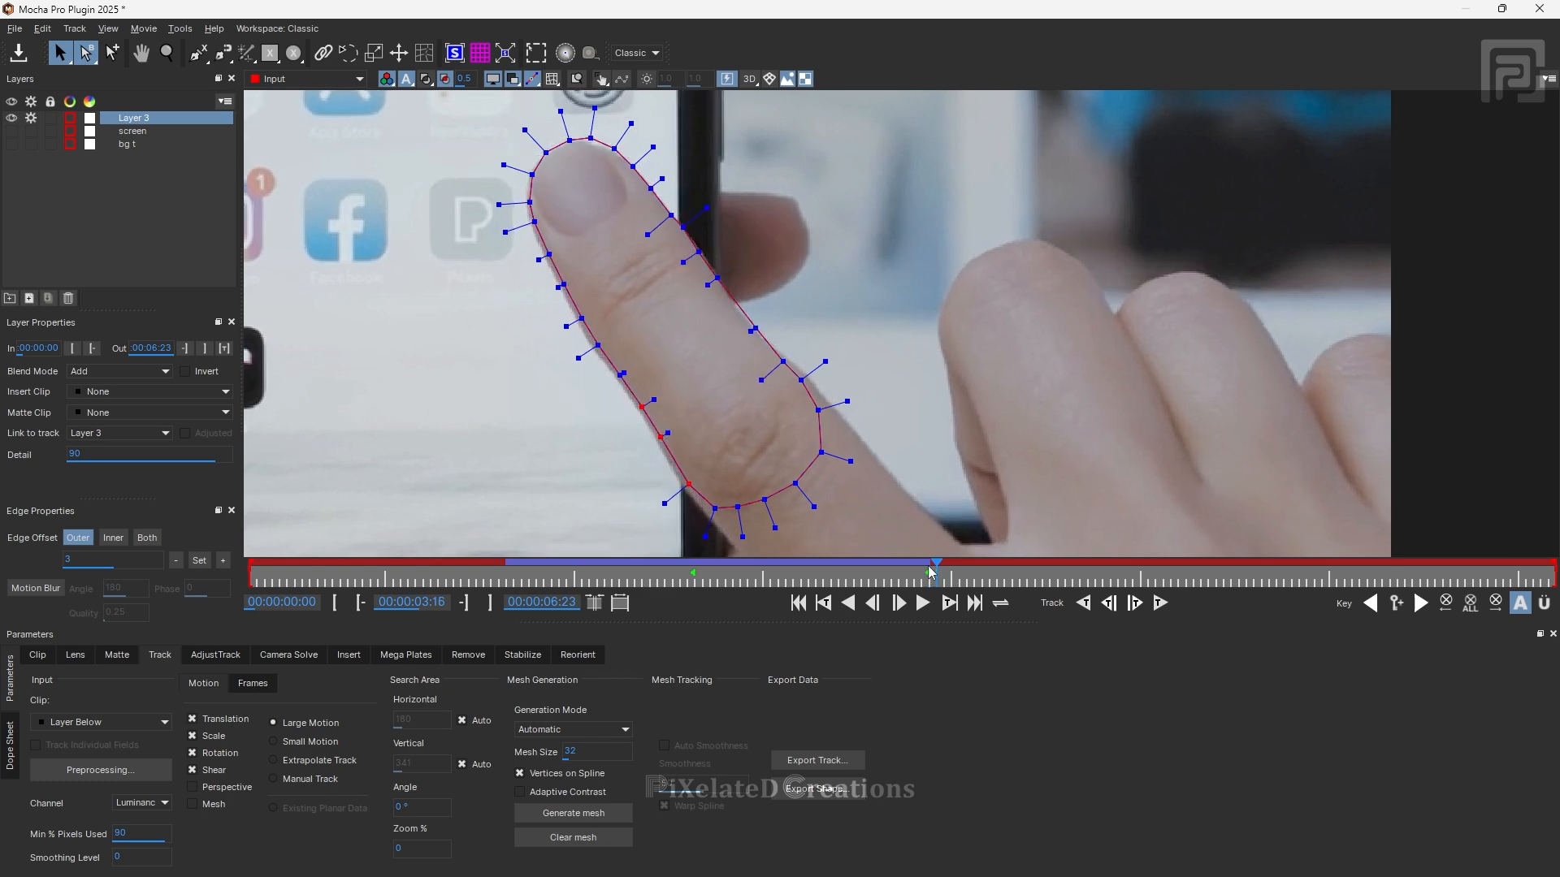
# - Refit the finger outline to the fingertip at 00:00:04:05 and 00:00:04:07, and check it towards the end of the shot
pyautogui.moveTo(931, 571); pyautogui.dragTo(878, 574)
pyautogui.click(962, 258)
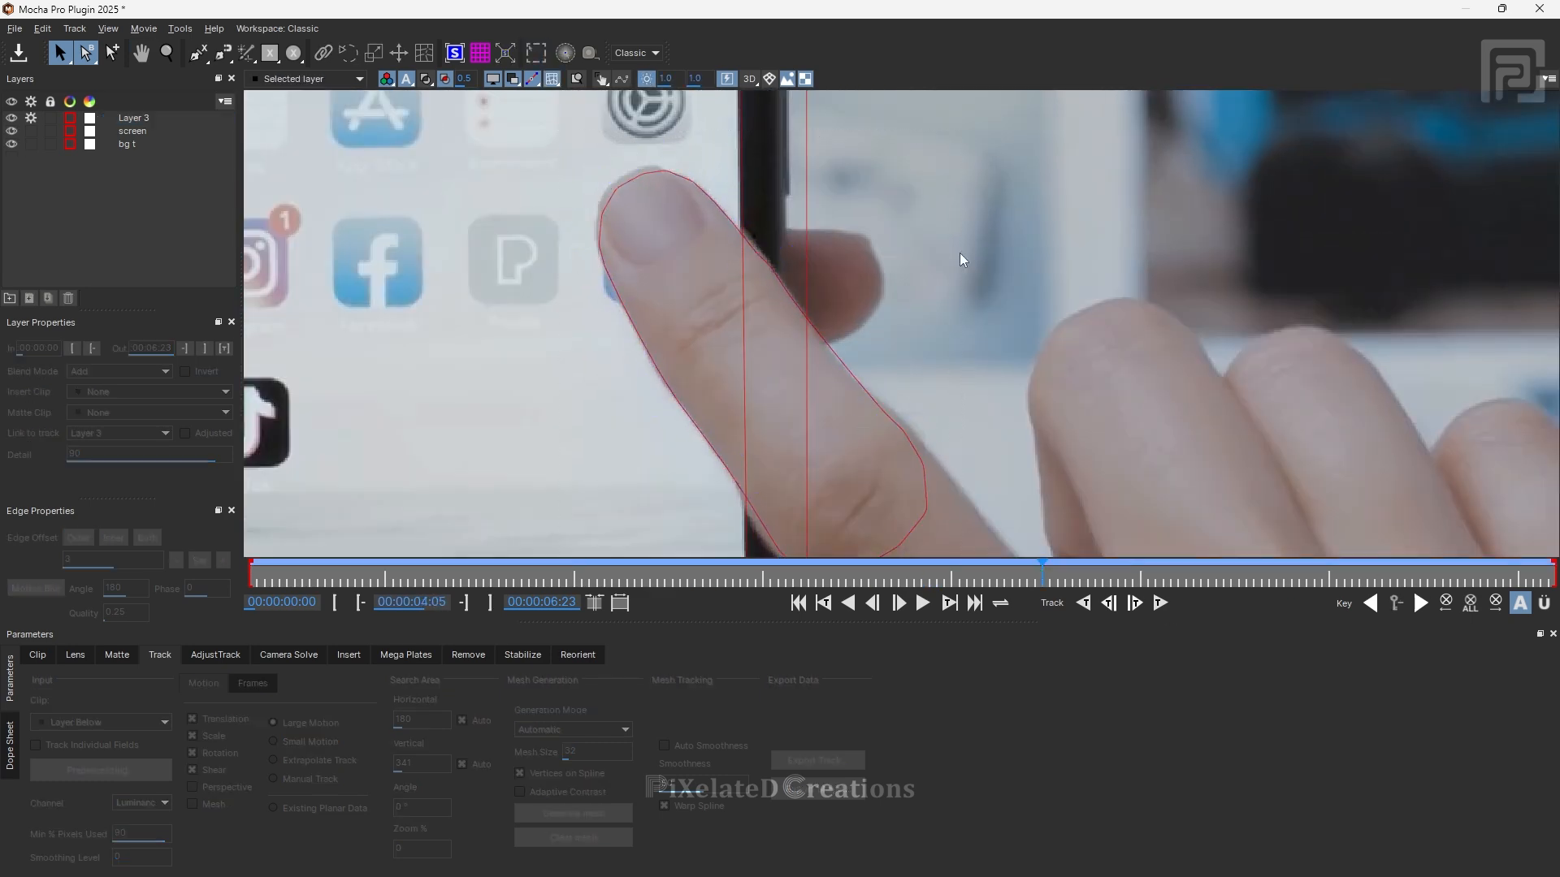
pyautogui.click(649, 327)
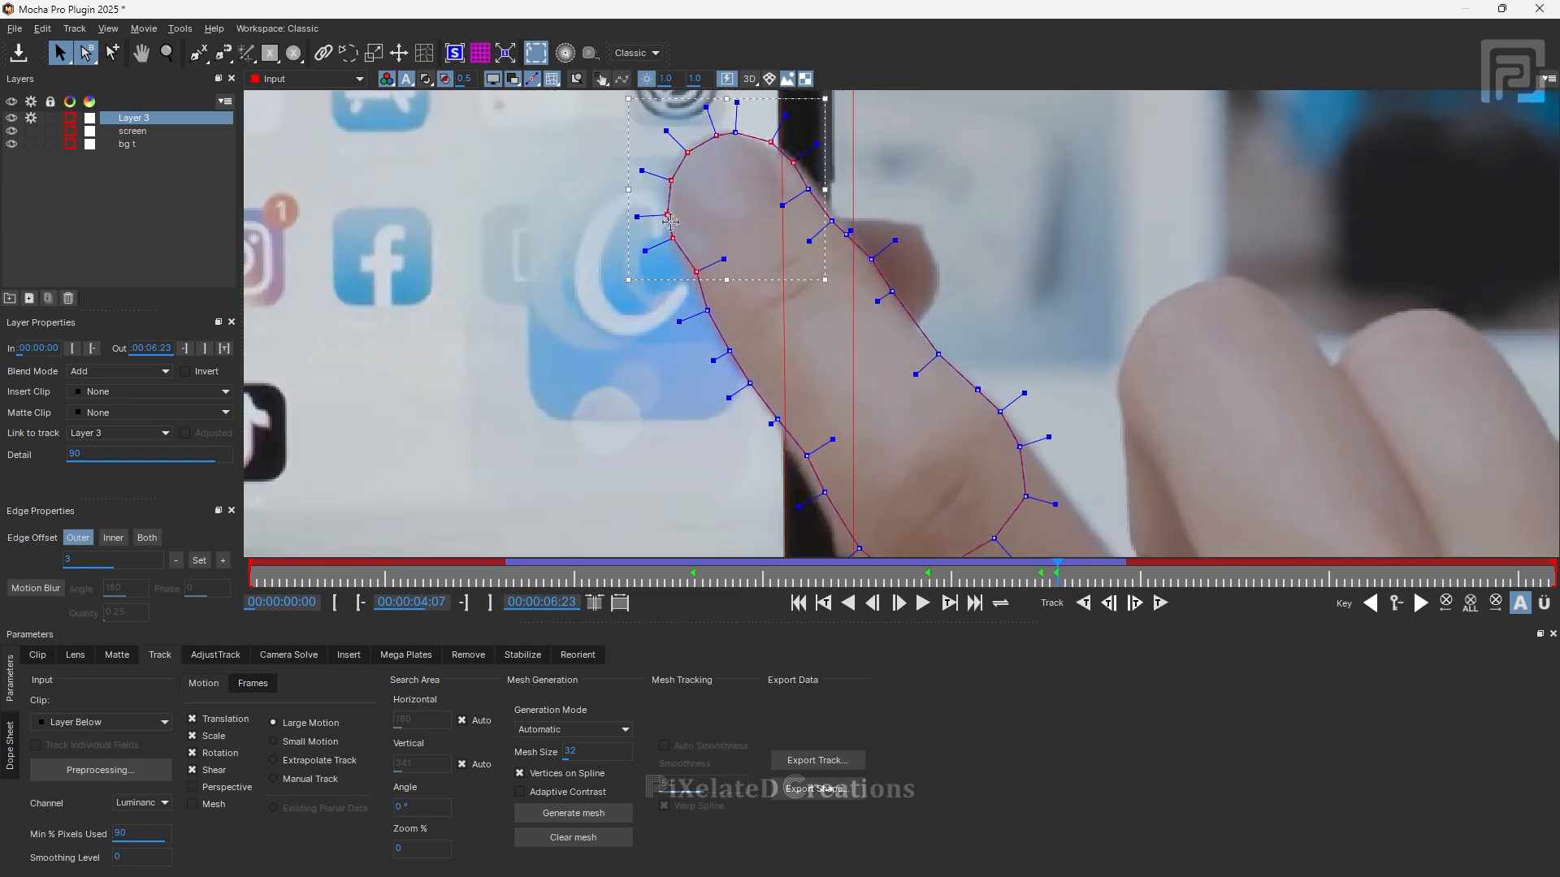
pyautogui.hotkey('ctrl', 'a')
pyautogui.moveTo(1057, 569); pyautogui.dragTo(1503, 603)
pyautogui.scroll(-3, 951, 378)
pyautogui.scroll(-3, 864, 323)
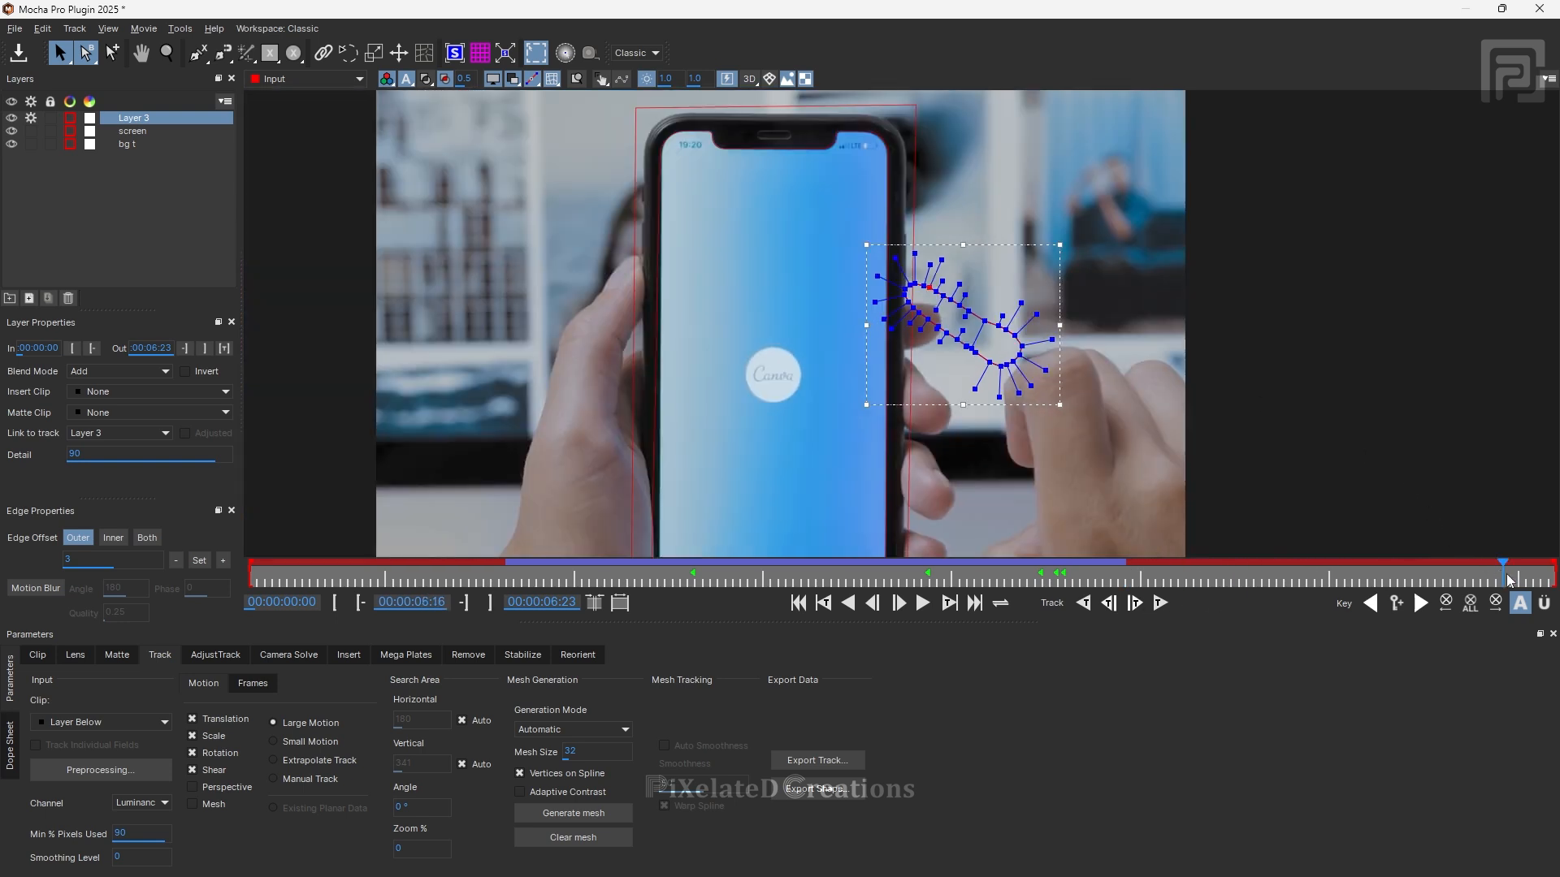
# - At 00:00:03:19, shorten the handles of all finger outline points so the curve hugs the finger
pyautogui.moveTo(1509, 574); pyautogui.dragTo(959, 568)
pyautogui.scroll(3, 894, 360)
pyautogui.scroll(2, 719, 252)
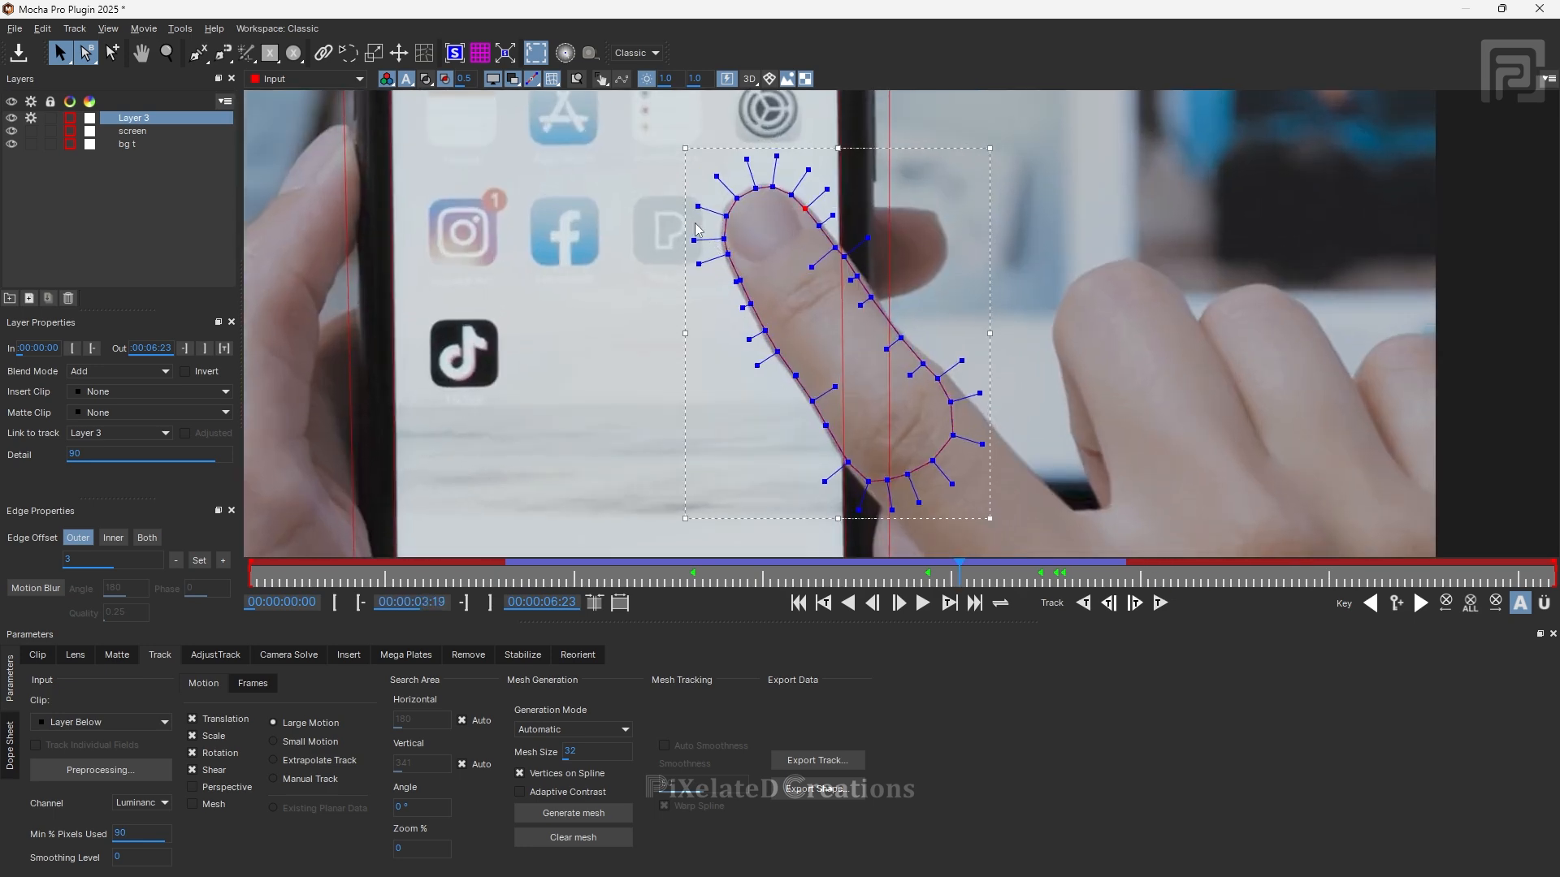
pyautogui.scroll(2, 714, 198)
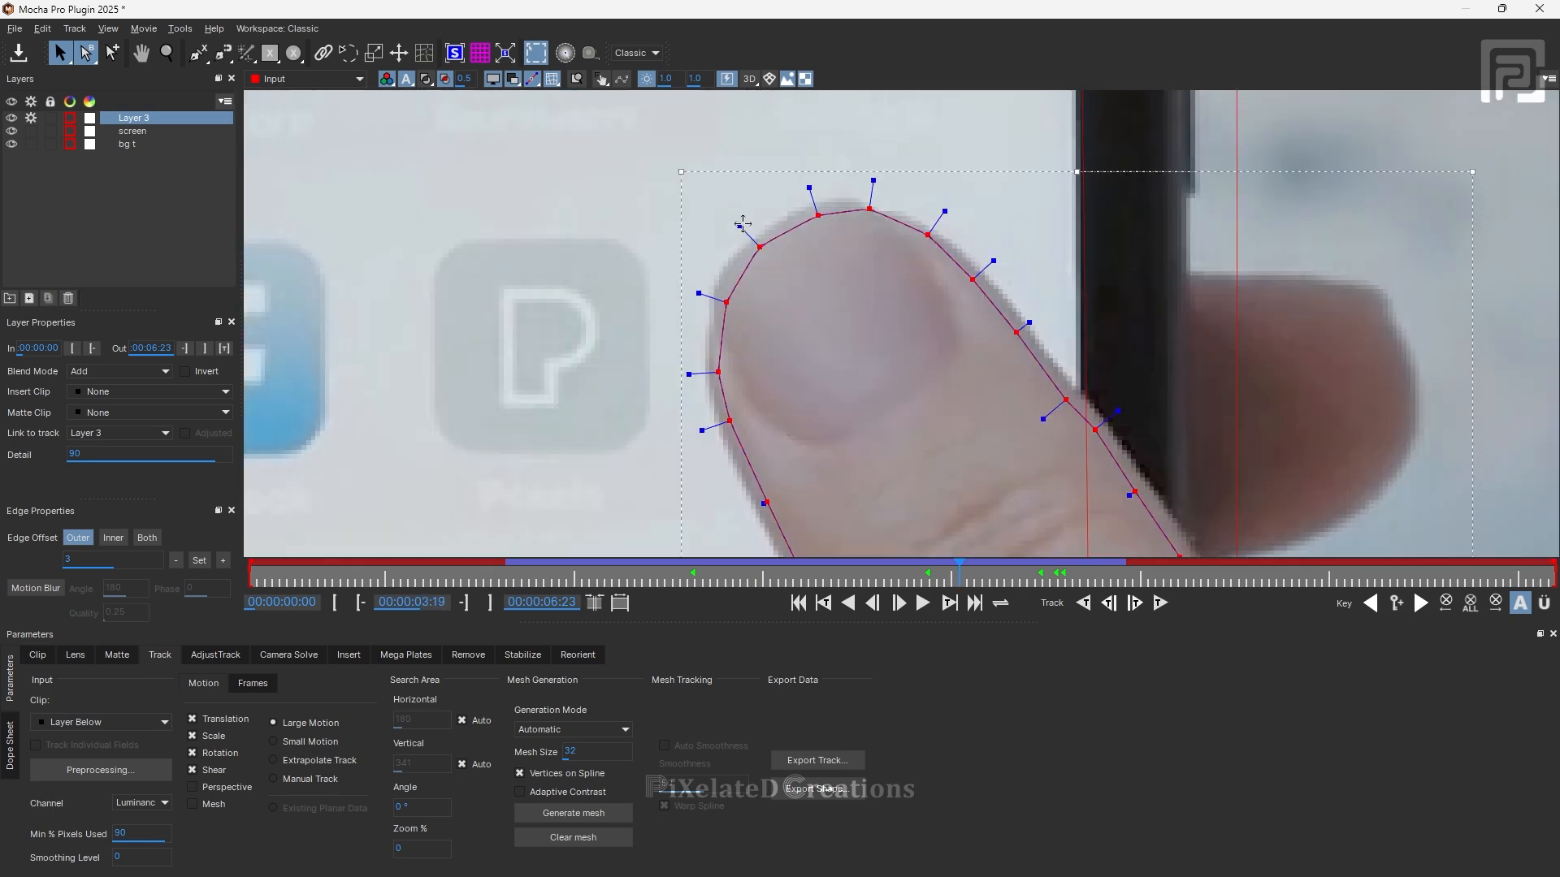
pyautogui.moveTo(749, 231)
pyautogui.mouseDown()
pyautogui.moveTo(731, 217)
pyautogui.moveTo(748, 230)
pyautogui.mouseUp()
pyautogui.scroll(-3, 585, 175)
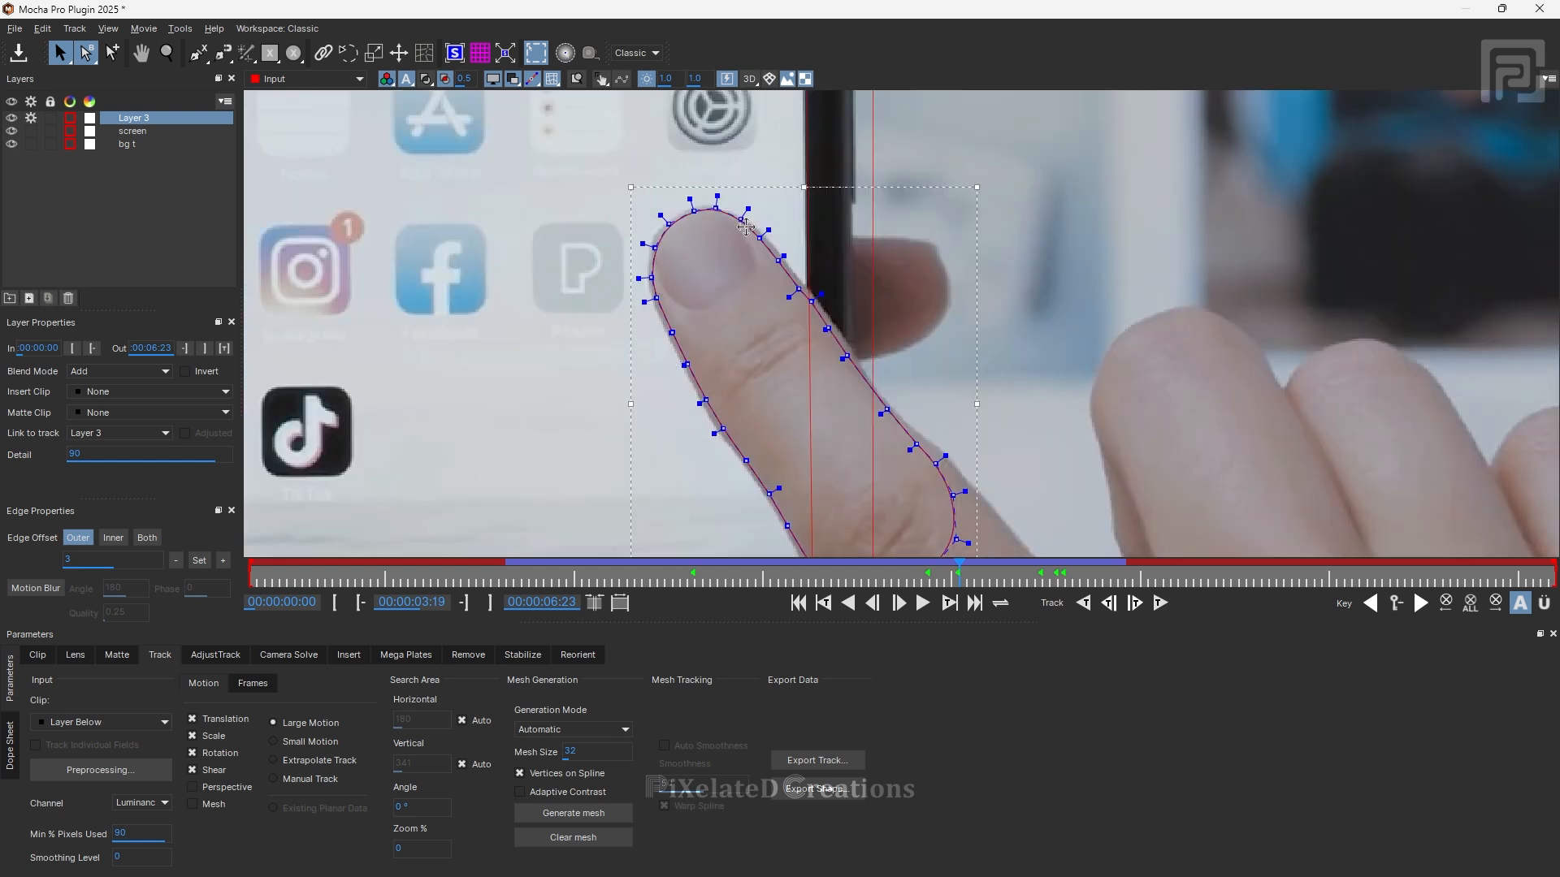
# - Check the screen and finger outlines across the shot and close Mocha Pro to return to After Effects
pyautogui.click(1142, 293)
pyautogui.scroll(-2, 922, 305)
pyautogui.click(138, 124)
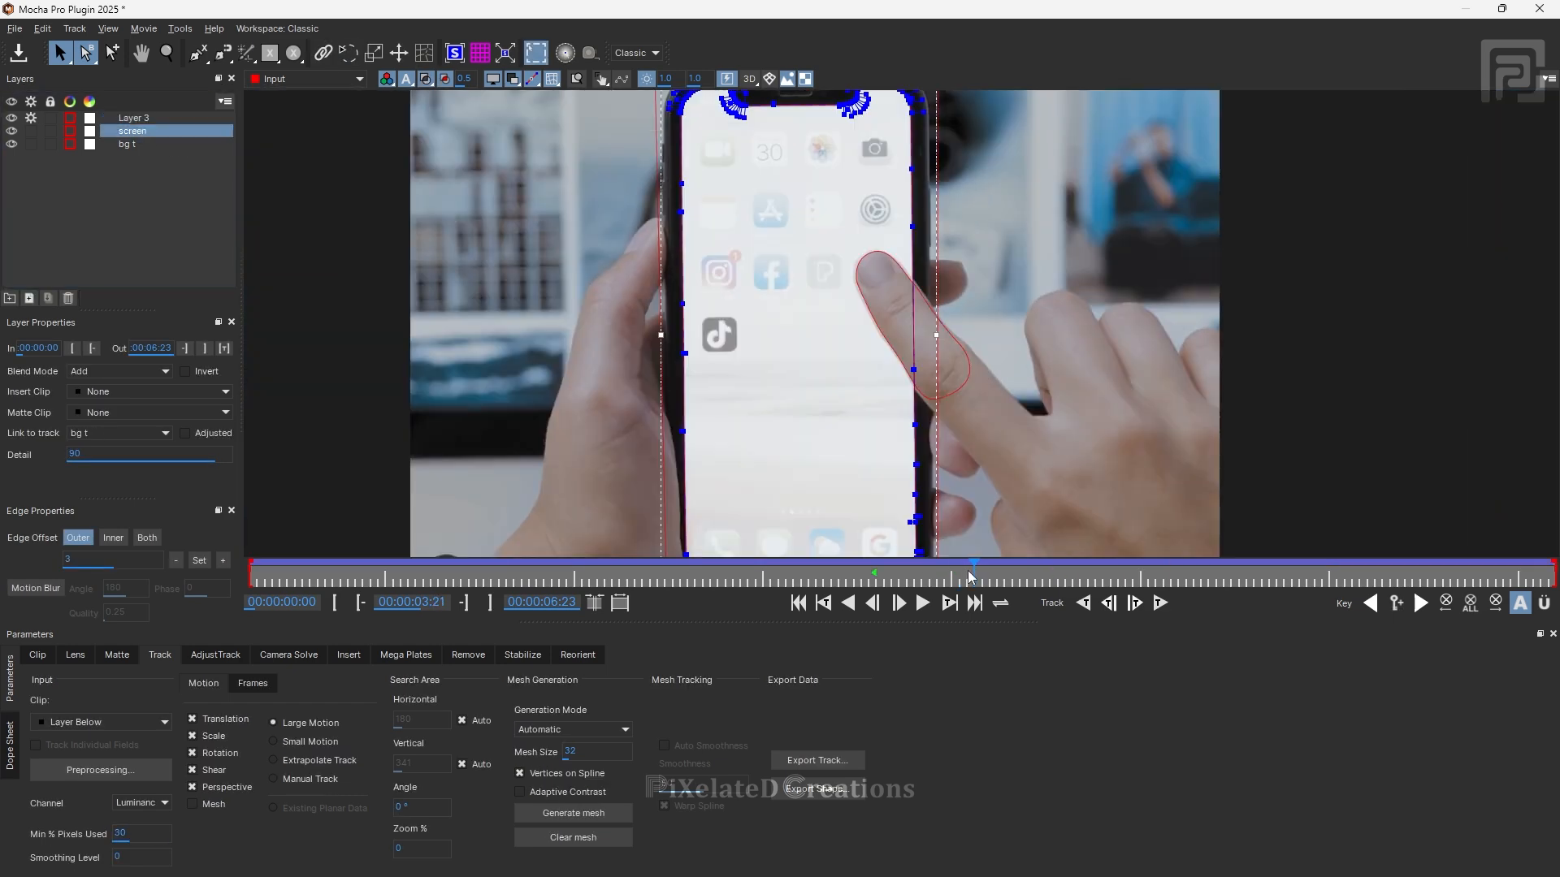
pyautogui.moveTo(963, 577); pyautogui.dragTo(777, 605)
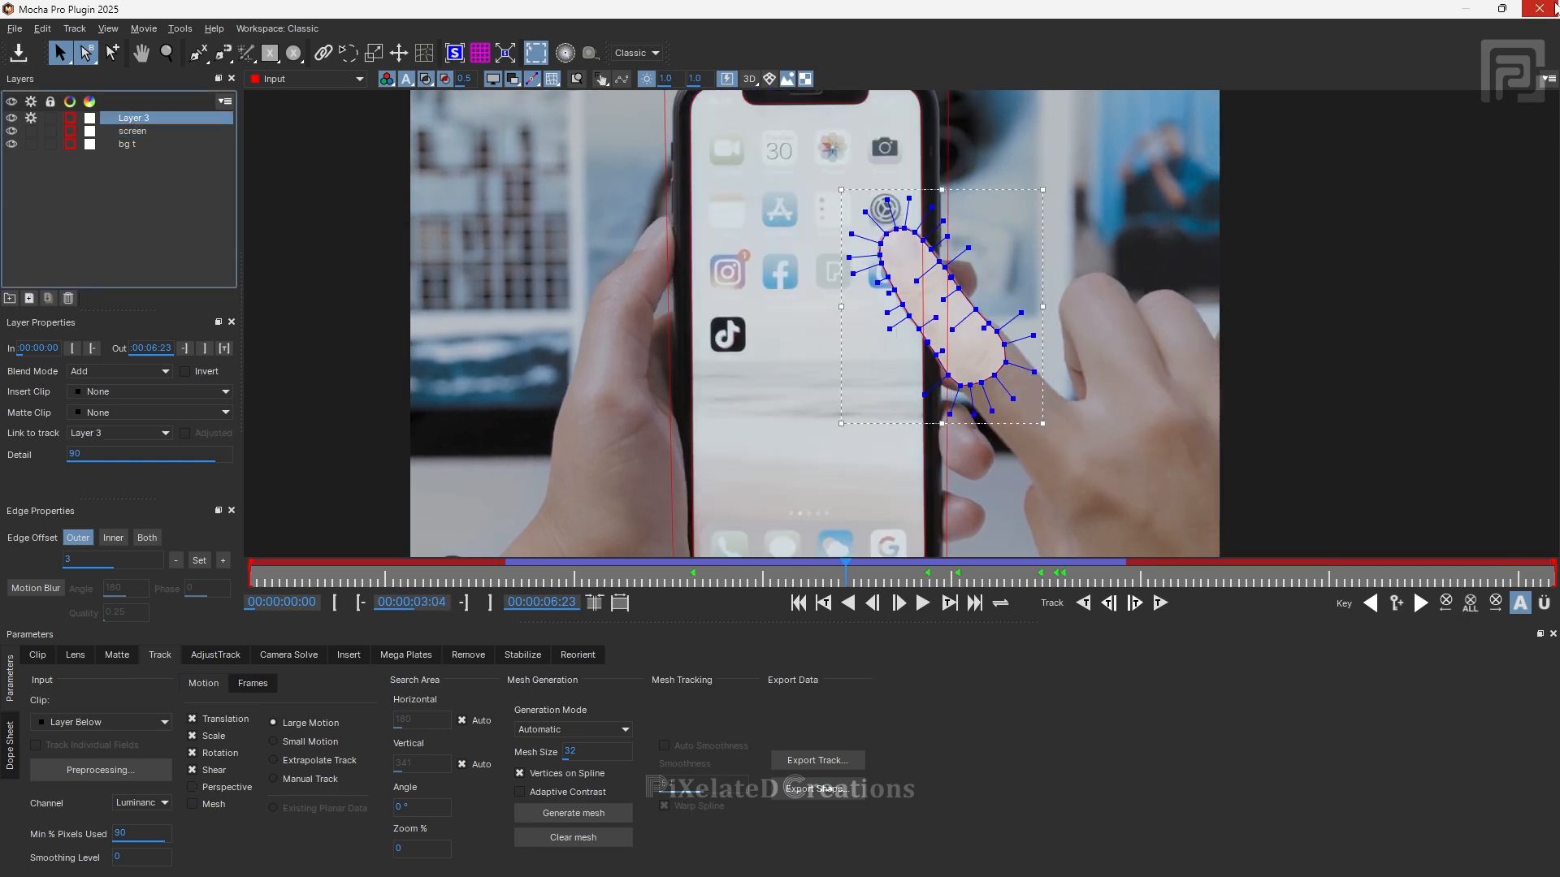
pyautogui.click(1554, 7)
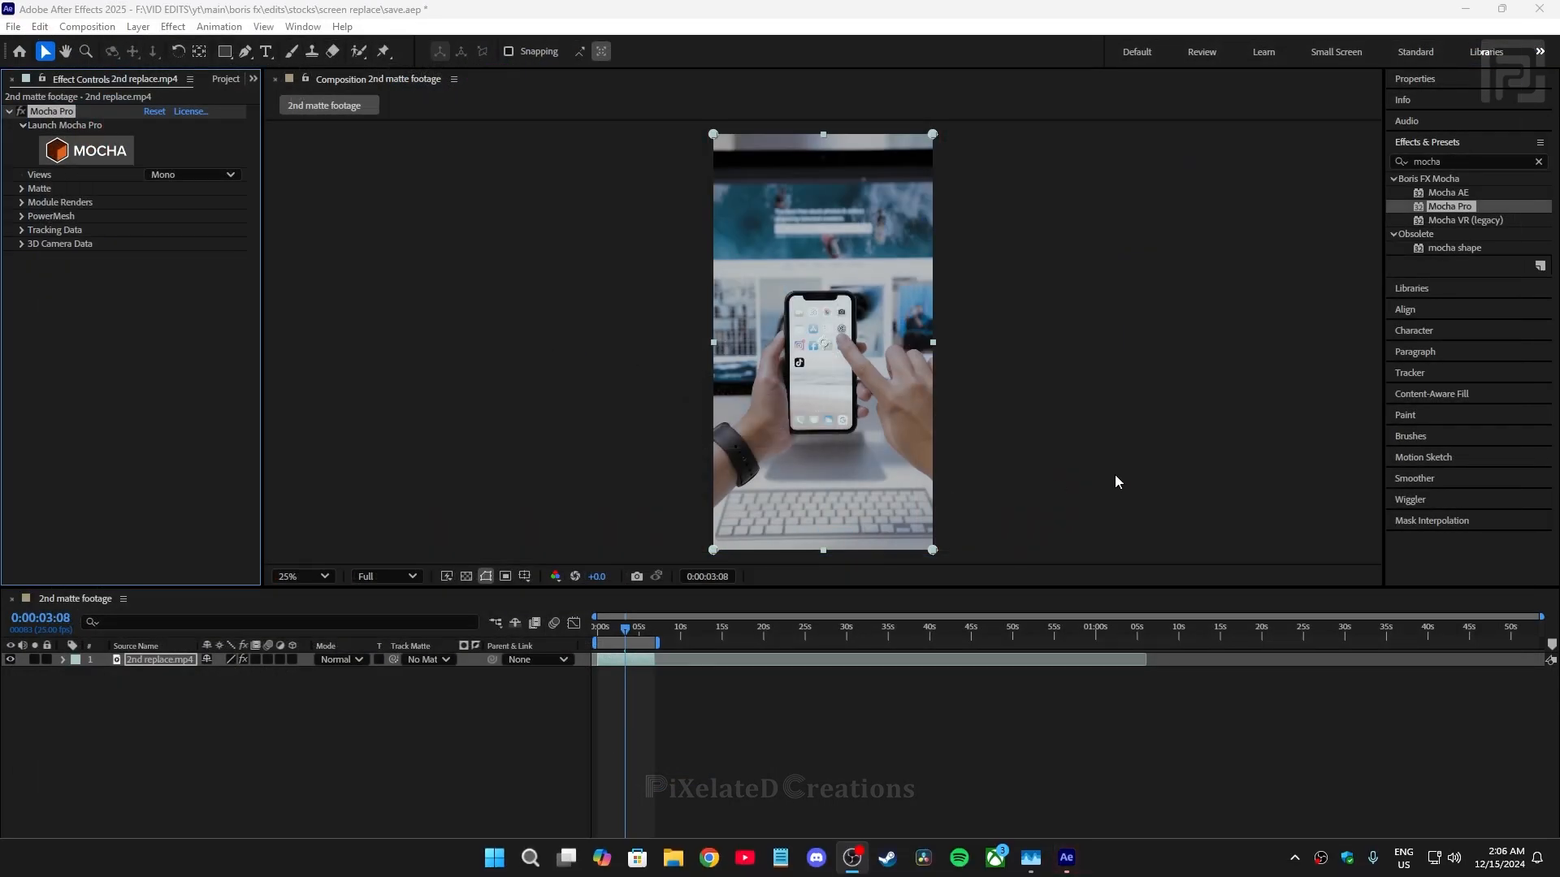
# - Return to the start of the 2nd matte footage composition and duplicate the 2nd replace.mp4 layer
pyautogui.moveTo(624, 628); pyautogui.dragTo(512, 656)
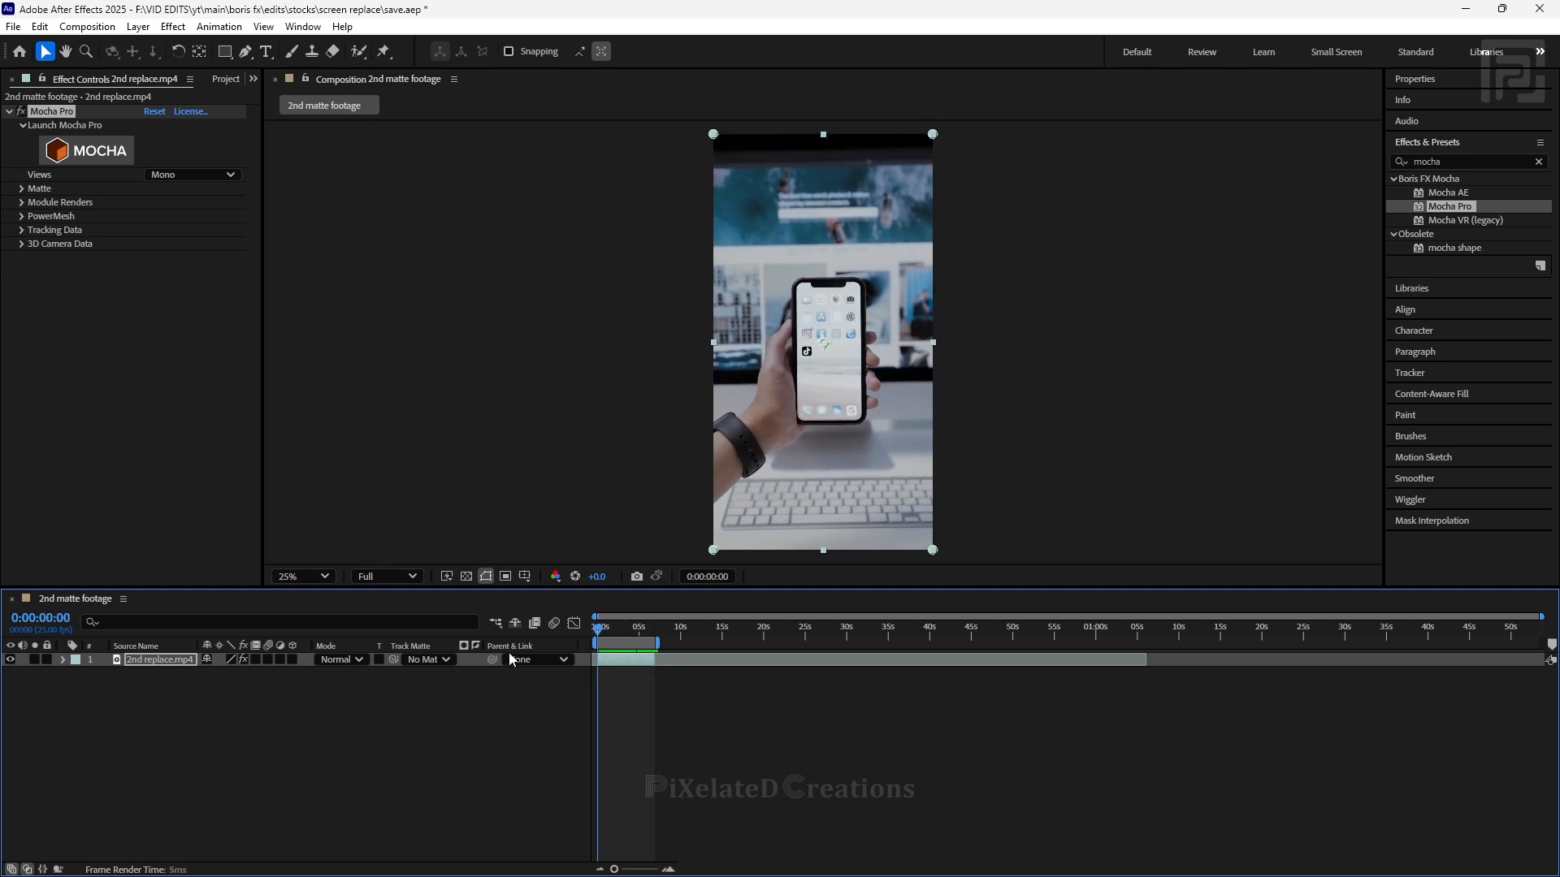
pyautogui.click(242, 801)
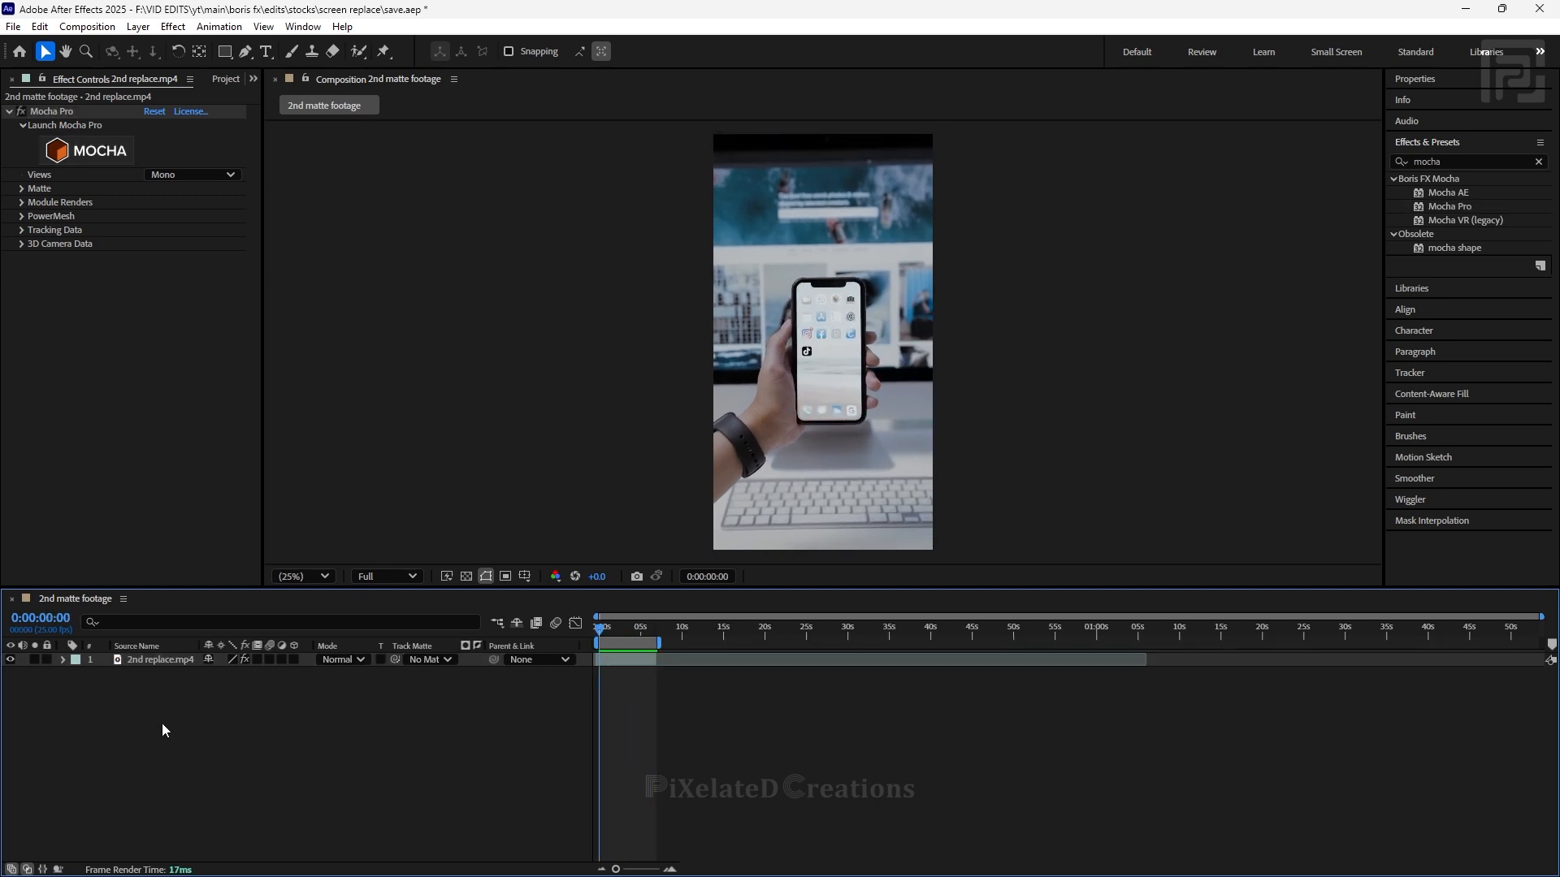
pyautogui.click(159, 661)
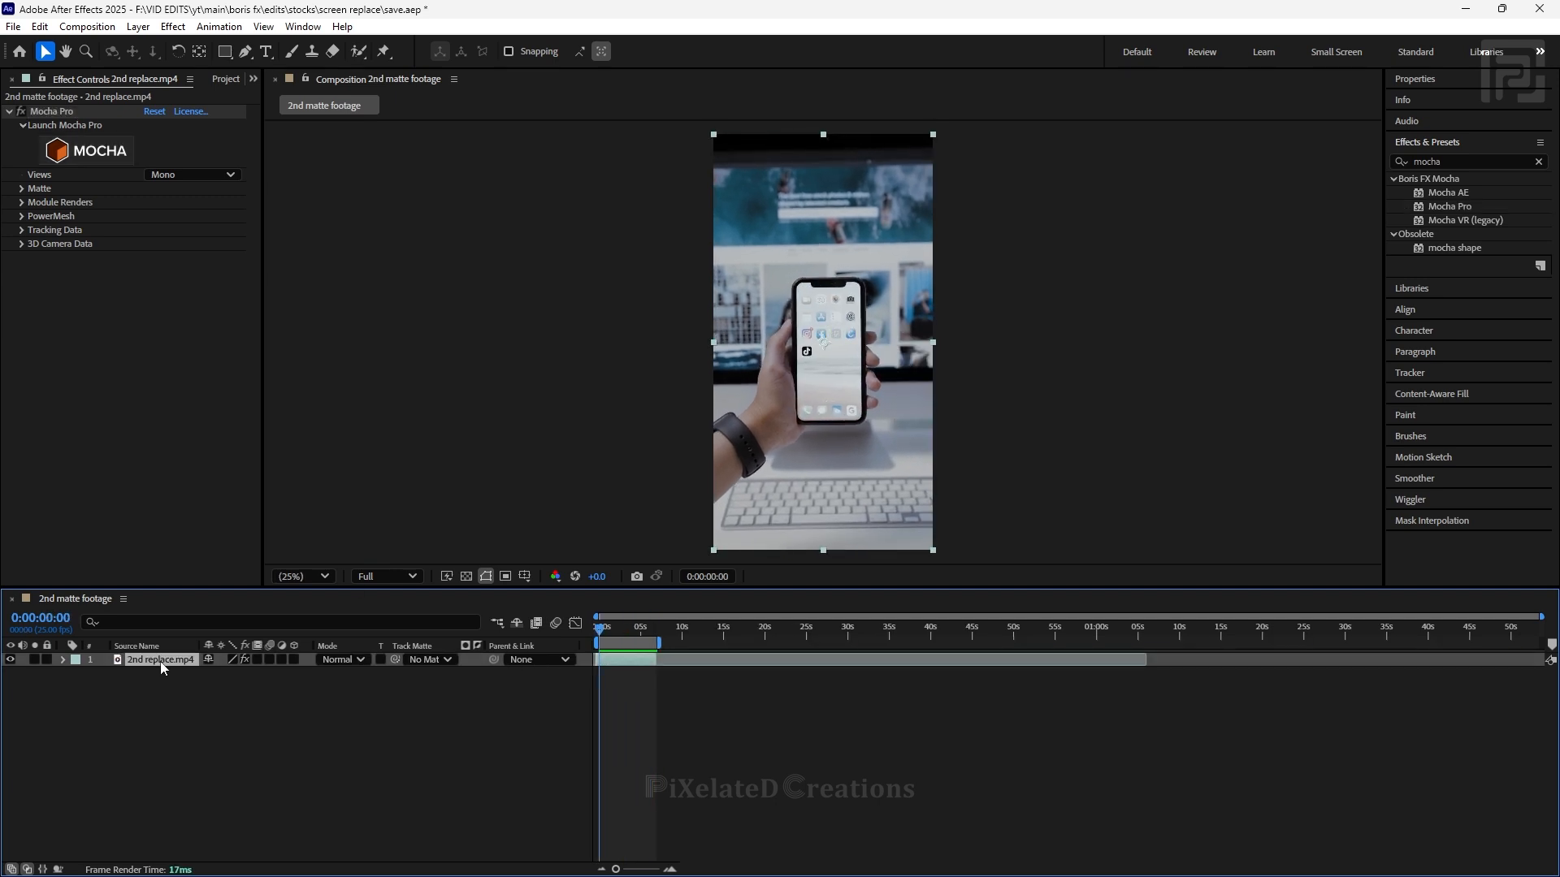
pyautogui.hotkey('ctrl', 'd')
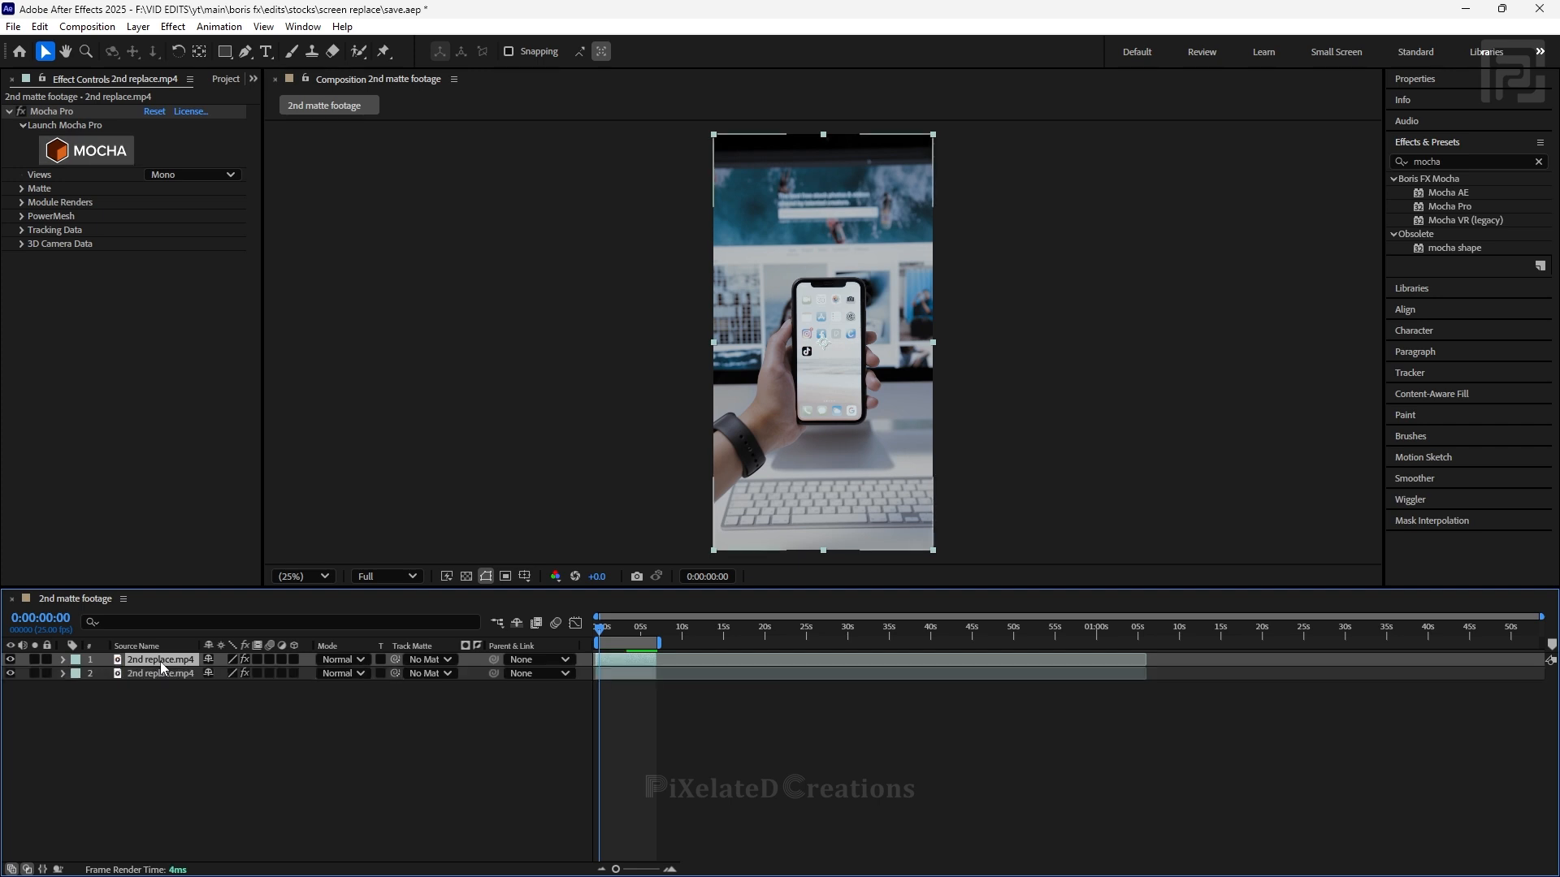
# - Add replaced footage.mp4 as the top layer and pre-compose it, moving all attributes into the new composition
pyautogui.click(226, 80)
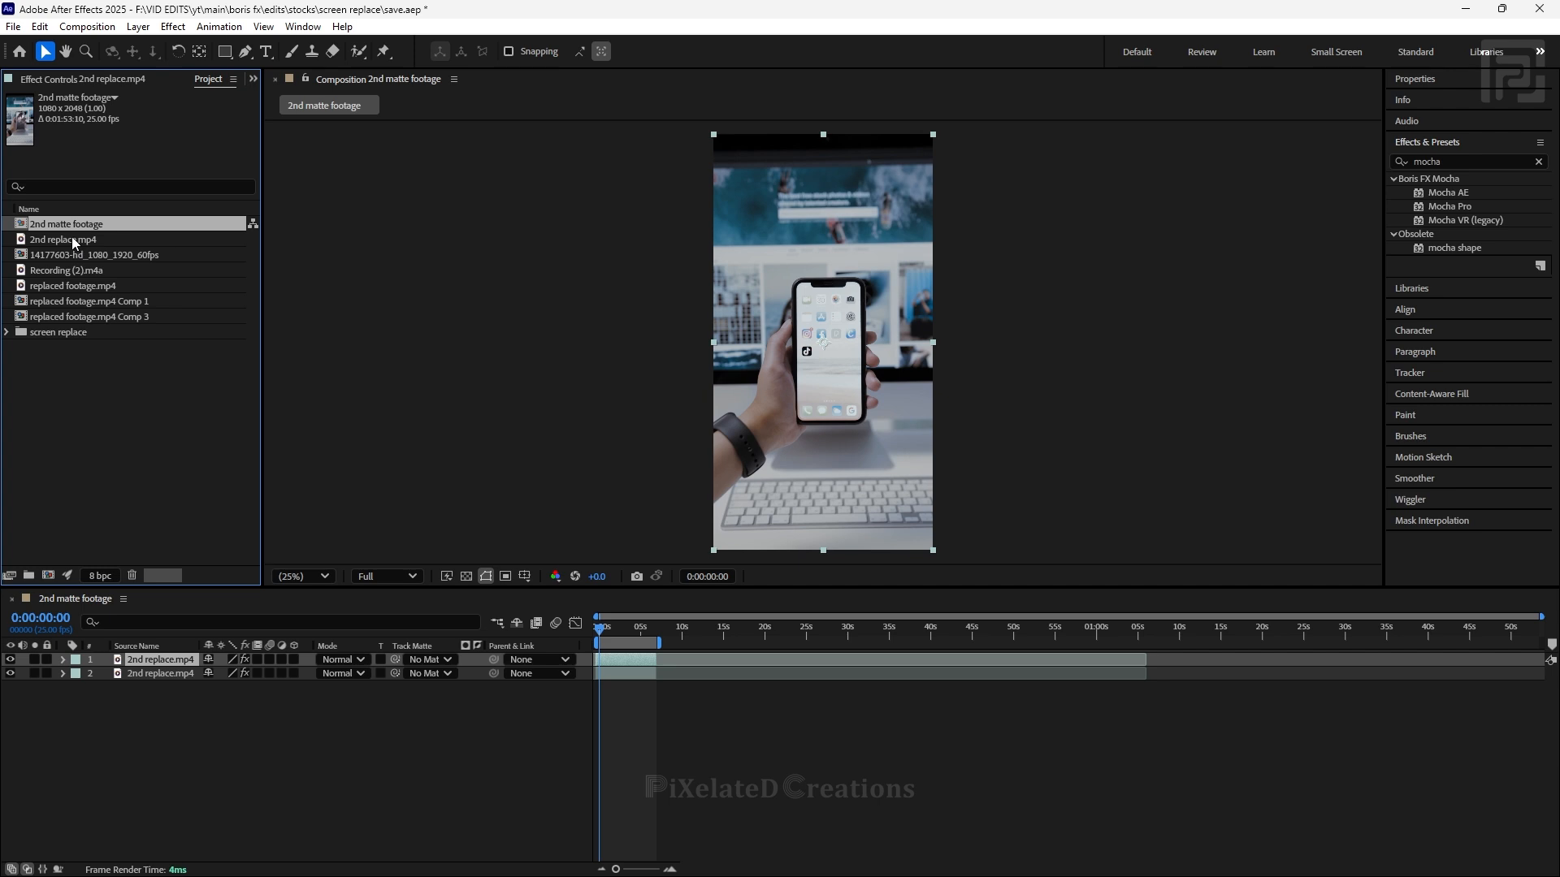
pyautogui.moveTo(49, 282); pyautogui.dragTo(203, 658)
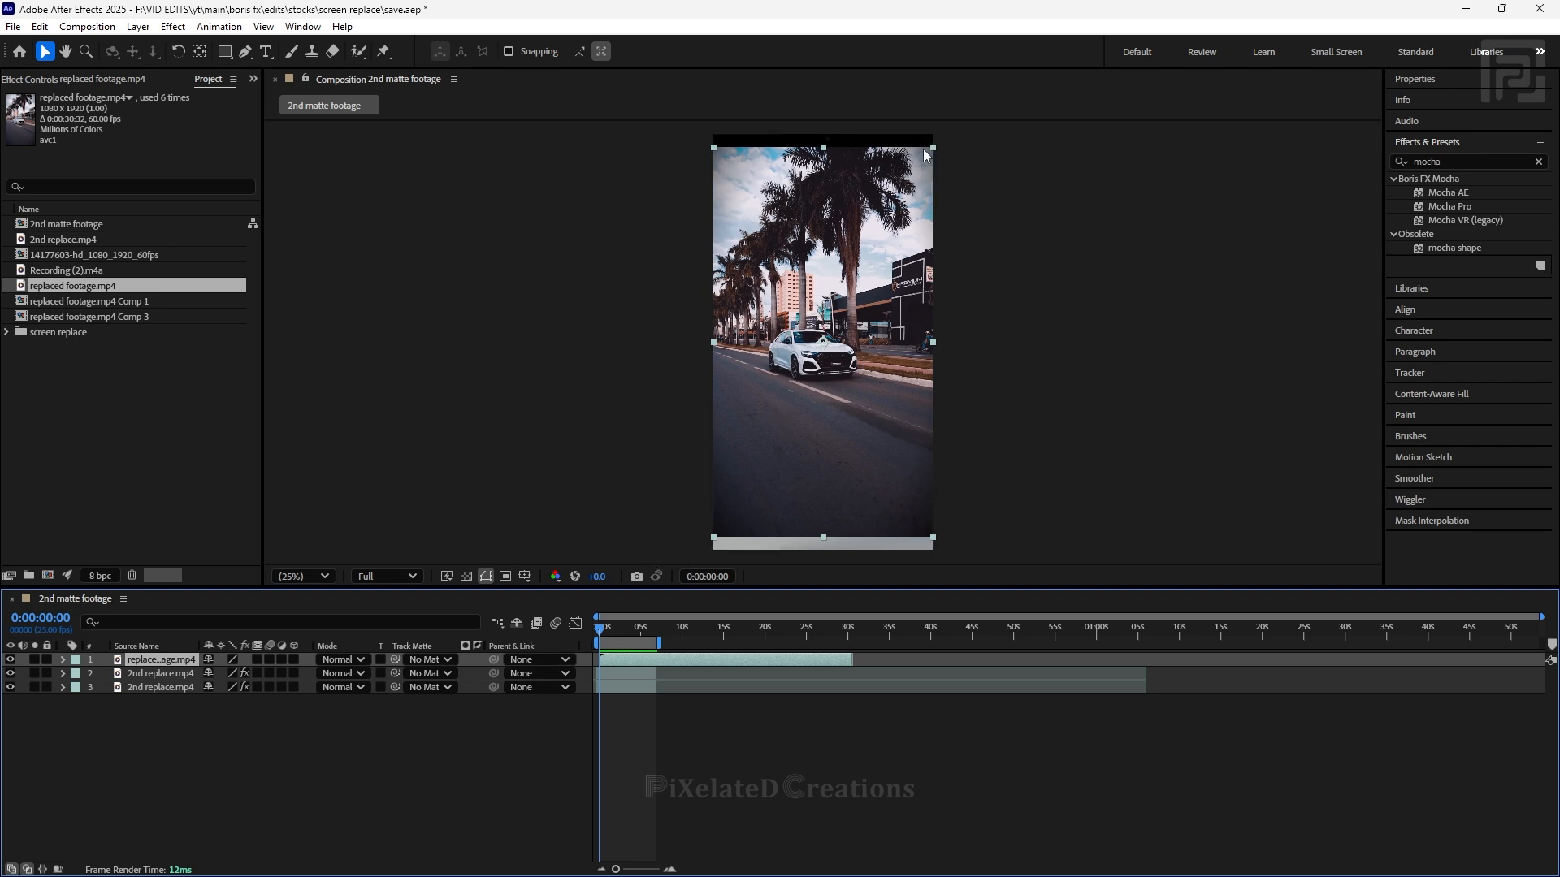
pyautogui.rightClick(162, 665)
pyautogui.click(223, 554)
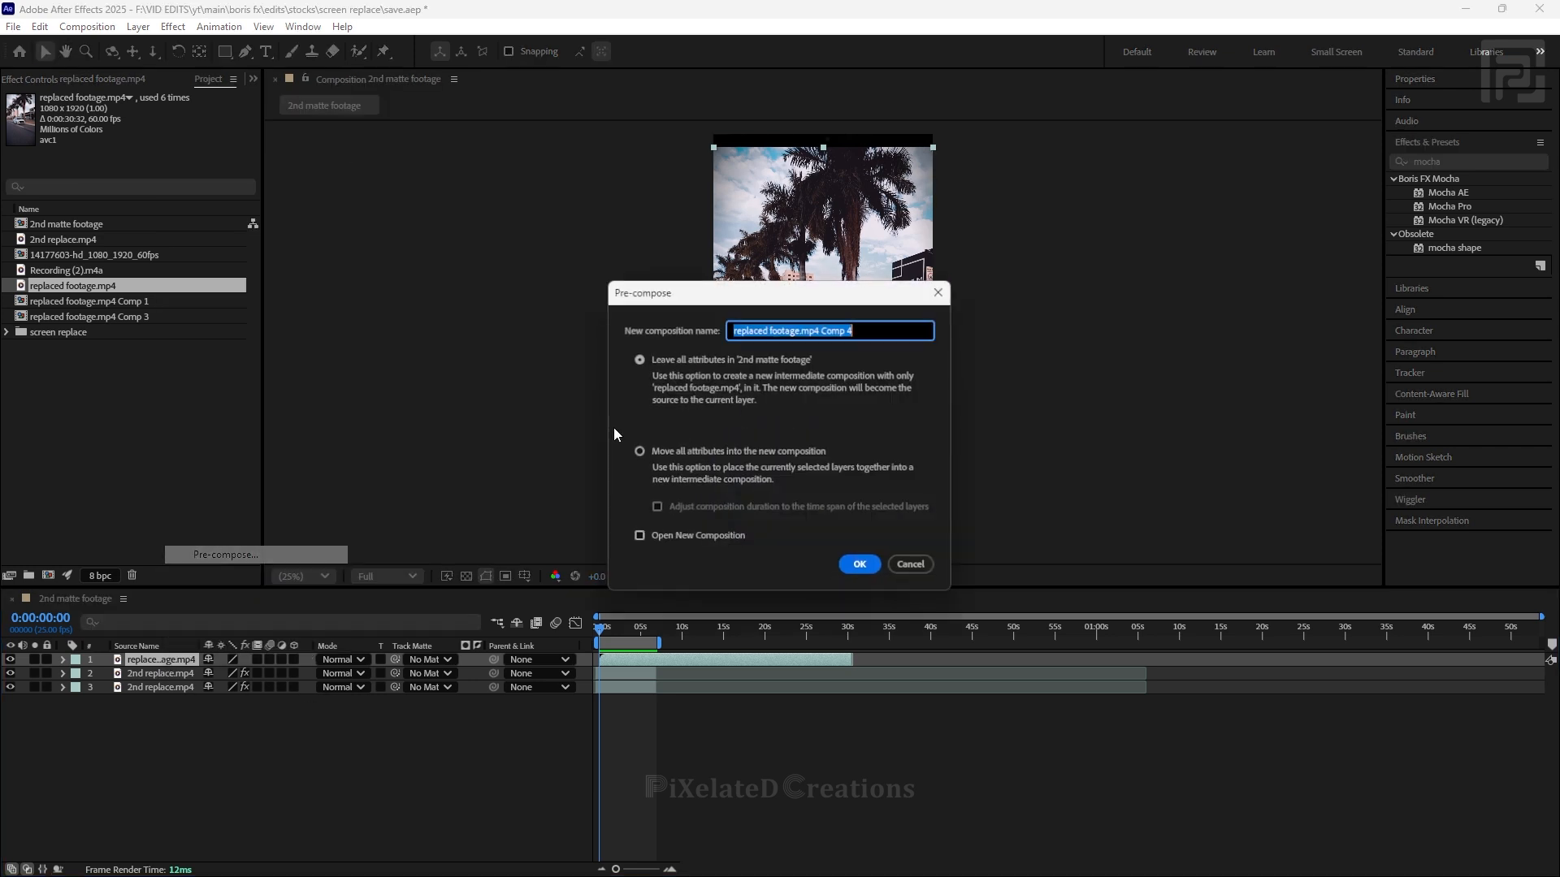
pyautogui.click(640, 452)
pyautogui.click(859, 564)
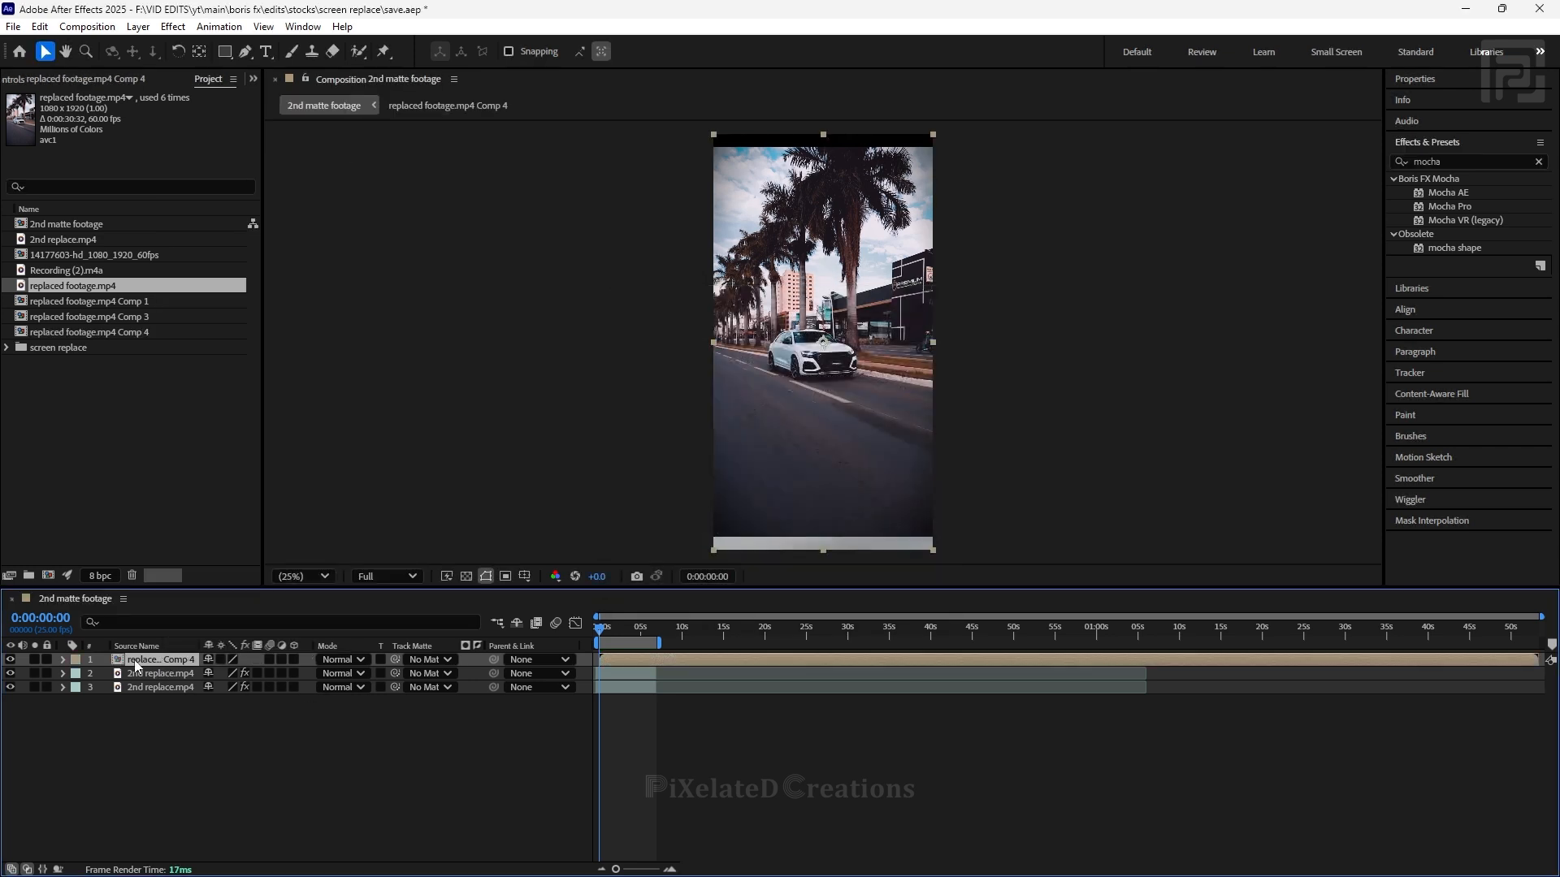
# - Fit the replaced footage.mp4 layer to its composition size inside the pre-comp and return to 2nd matte footage
pyautogui.doubleClick(138, 660)
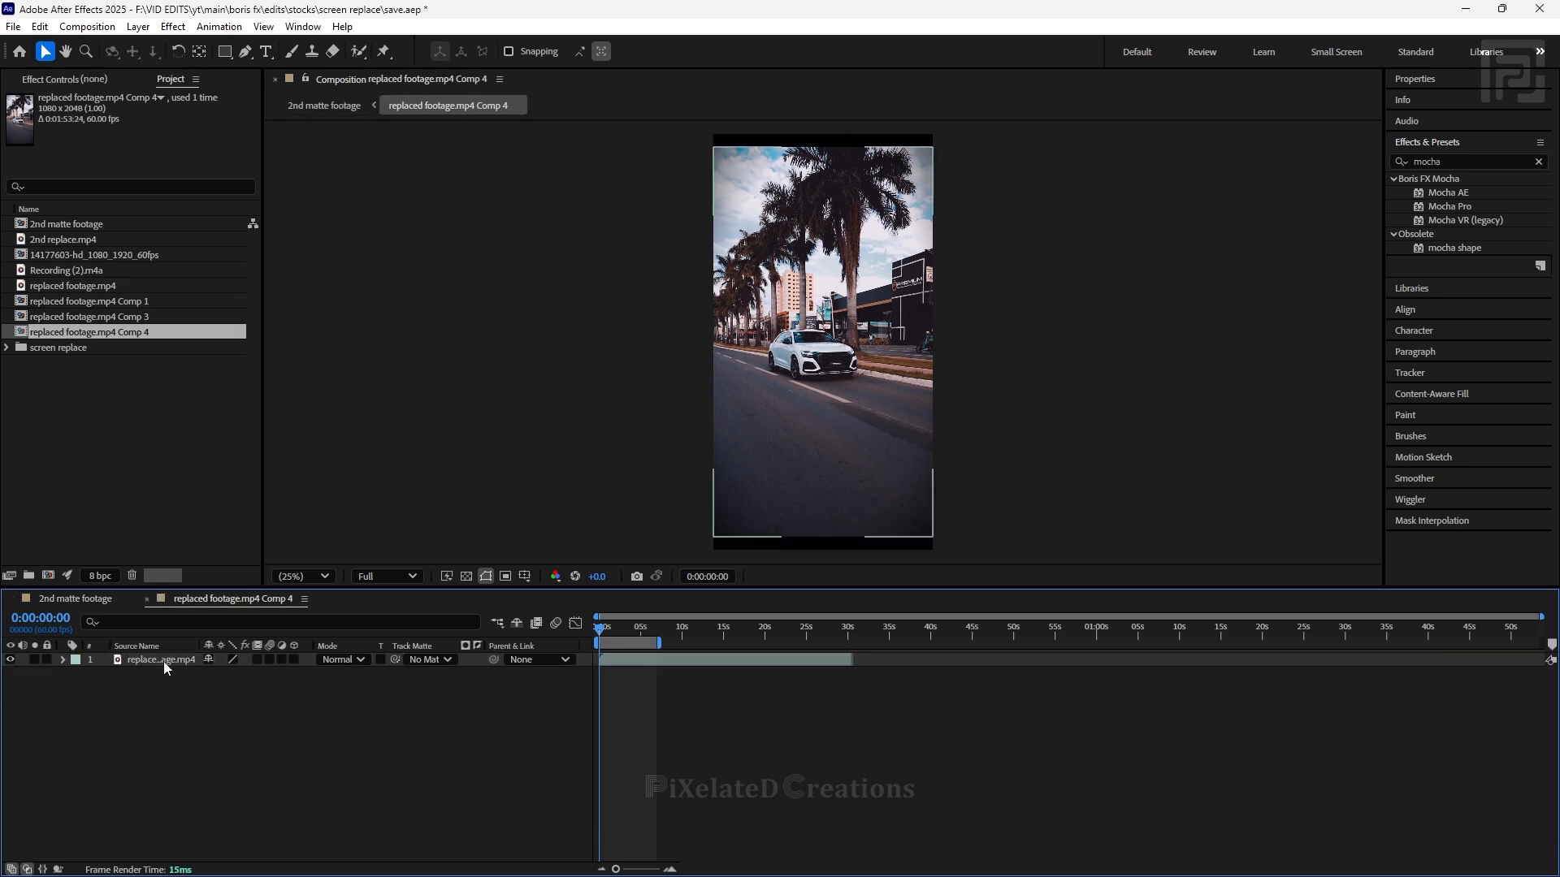
pyautogui.click(163, 662)
pyautogui.rightClick(182, 665)
pyautogui.moveTo(268, 247)
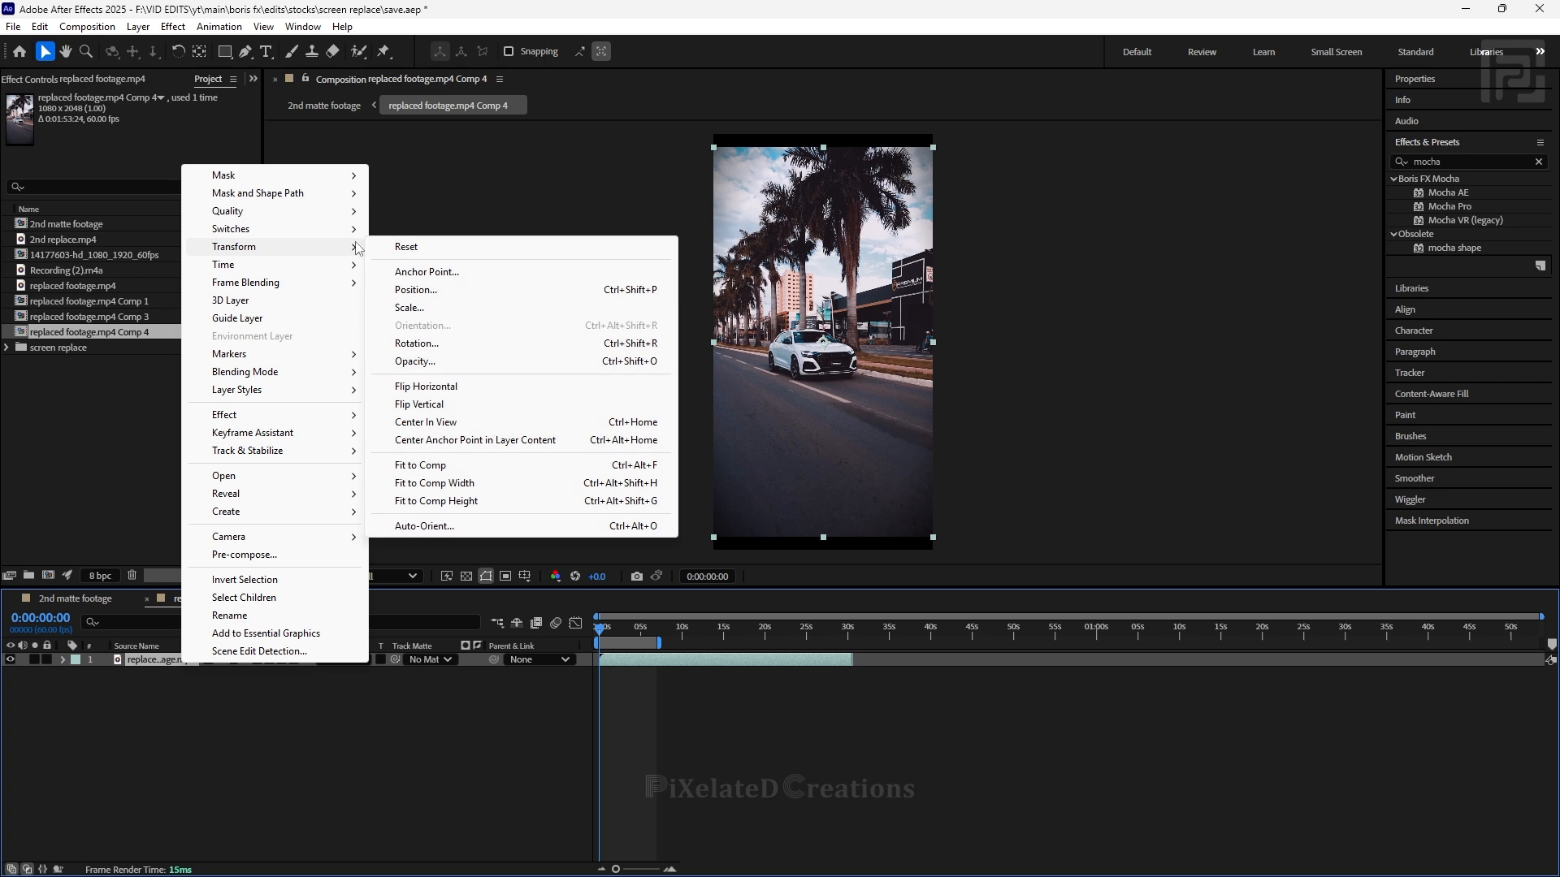
pyautogui.click(465, 471)
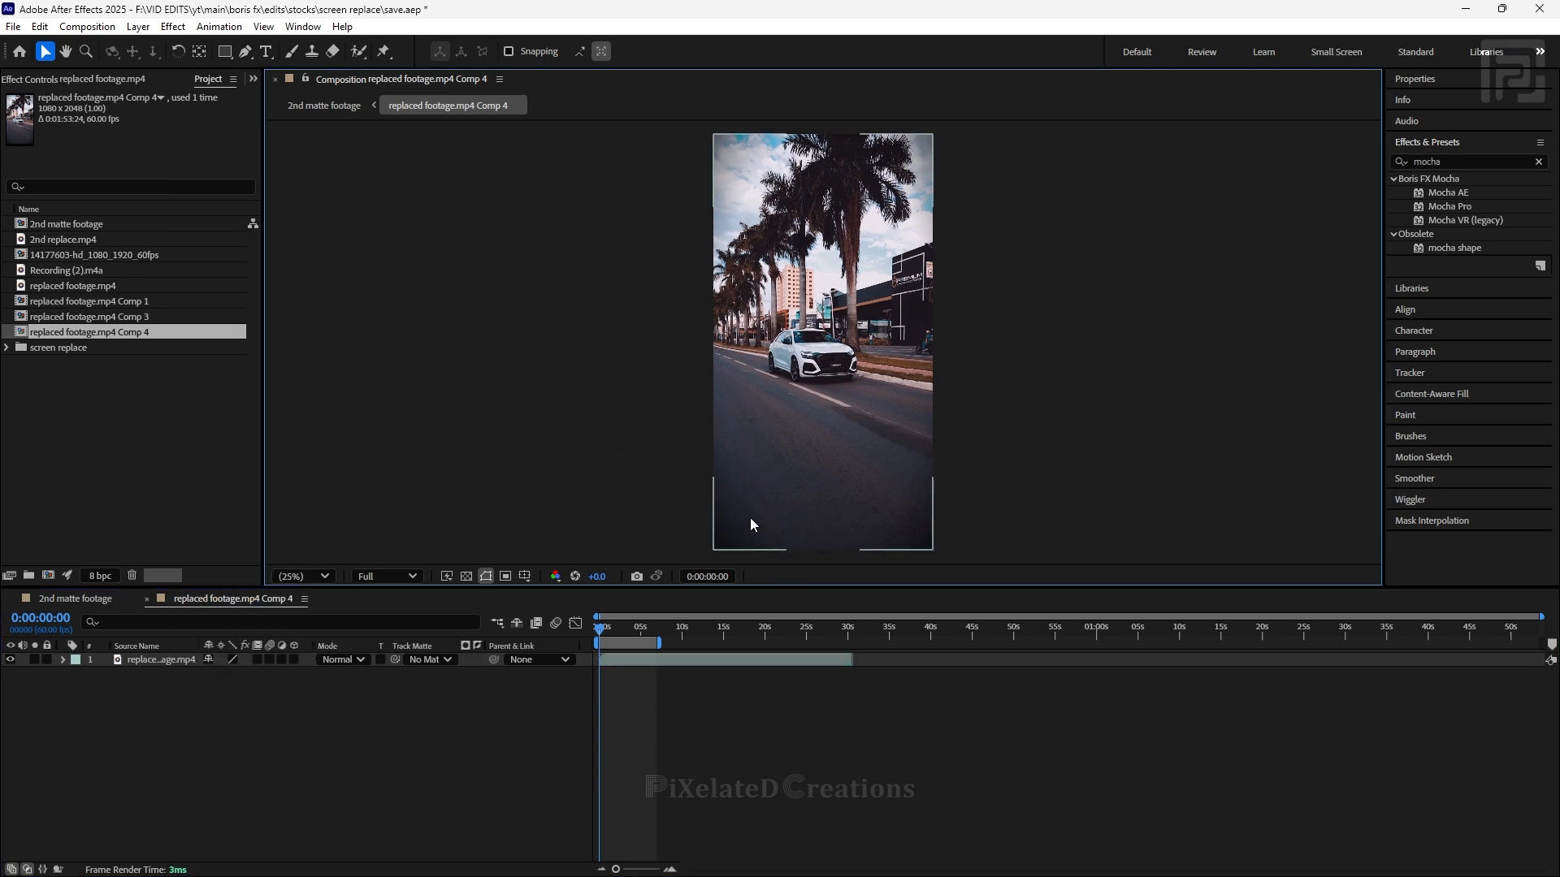
pyautogui.click(582, 198)
pyautogui.click(78, 599)
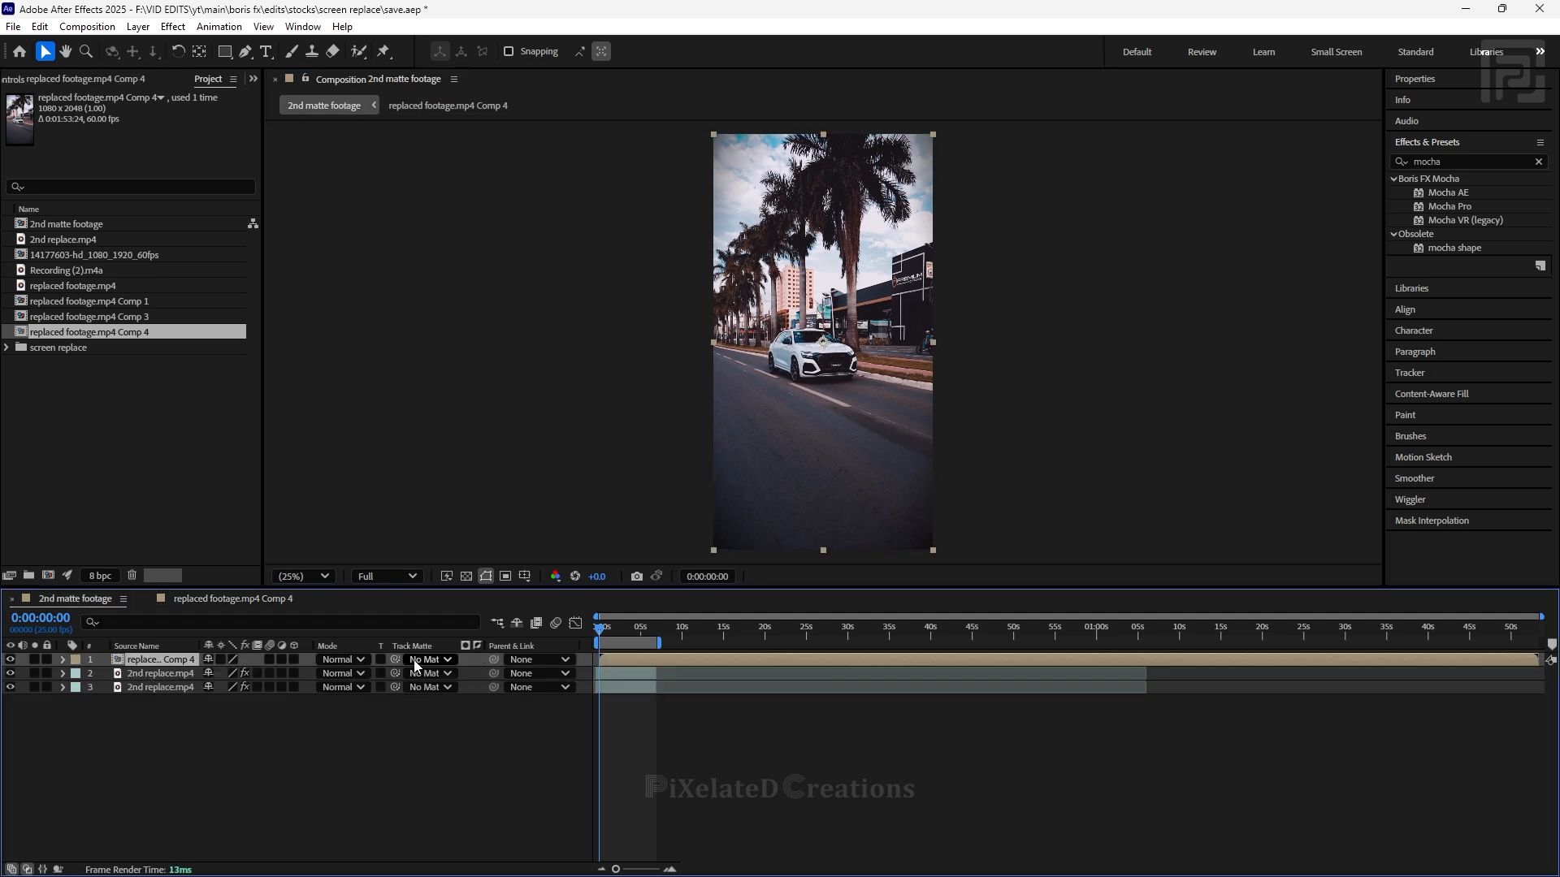
# - Hide the replaced footage.mp4 Comp 4 layer and turn on View Matte in the upper 2nd replace.mp4 layer's Mocha Pro effect
pyautogui.click(10, 659)
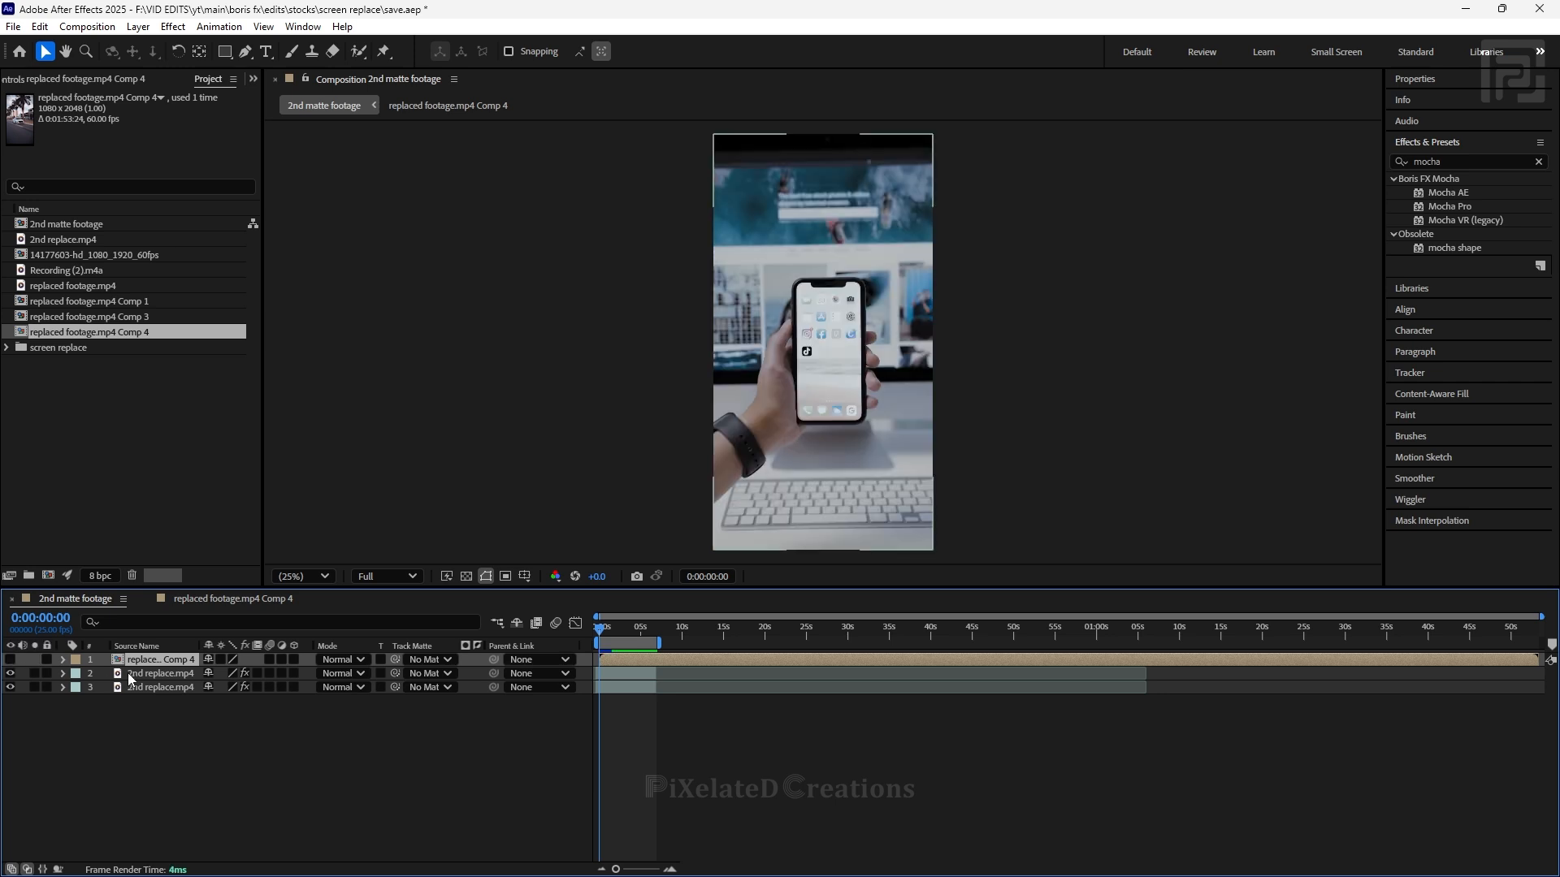
pyautogui.click(140, 676)
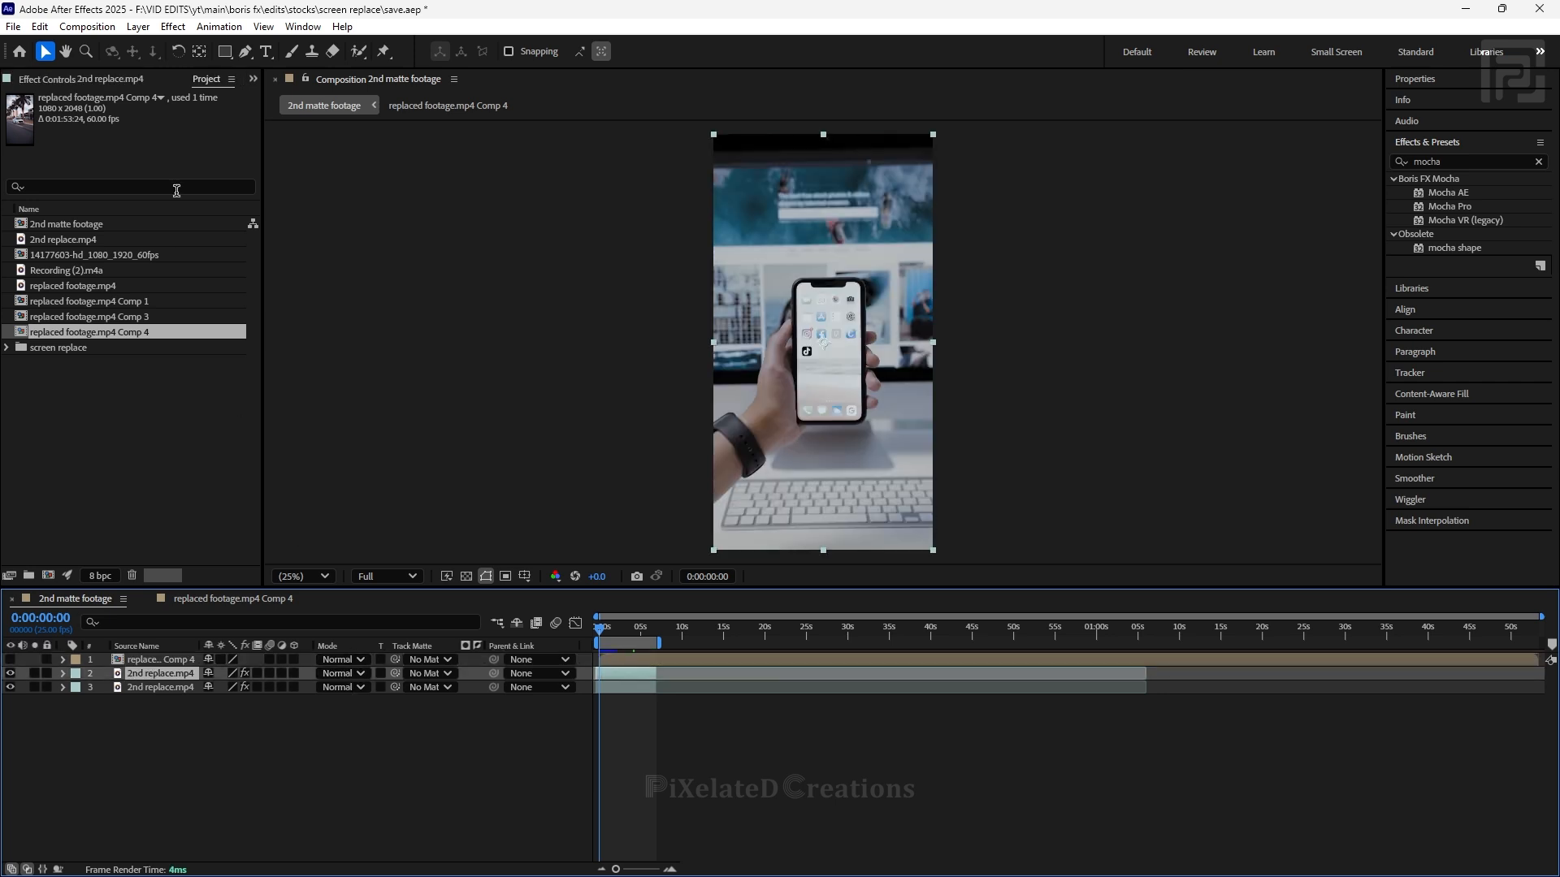
pyautogui.click(253, 78)
pyautogui.click(303, 100)
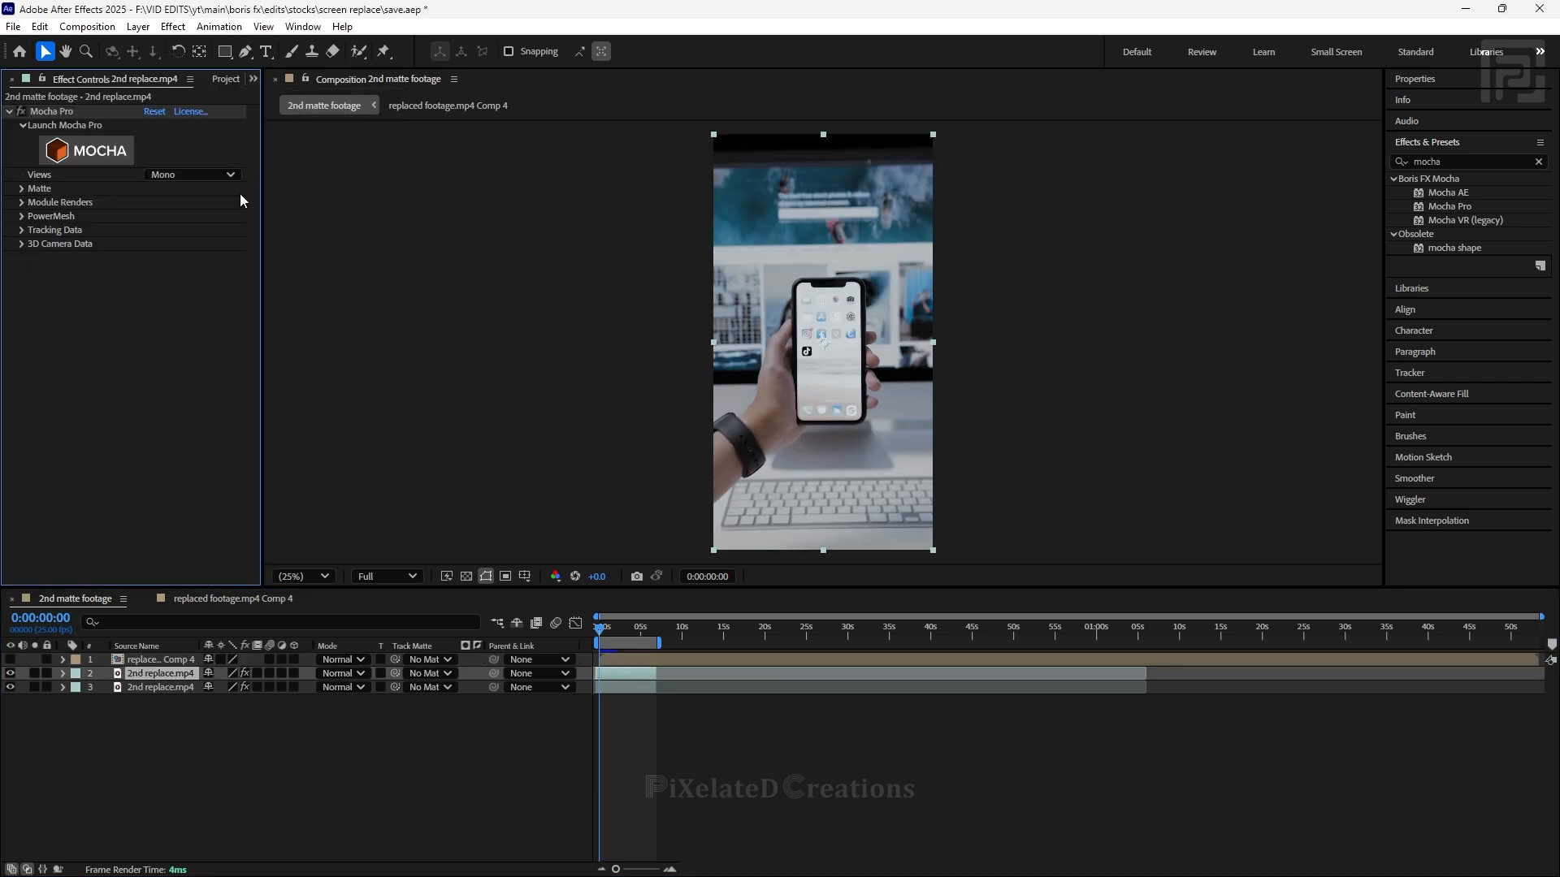
pyautogui.click(22, 189)
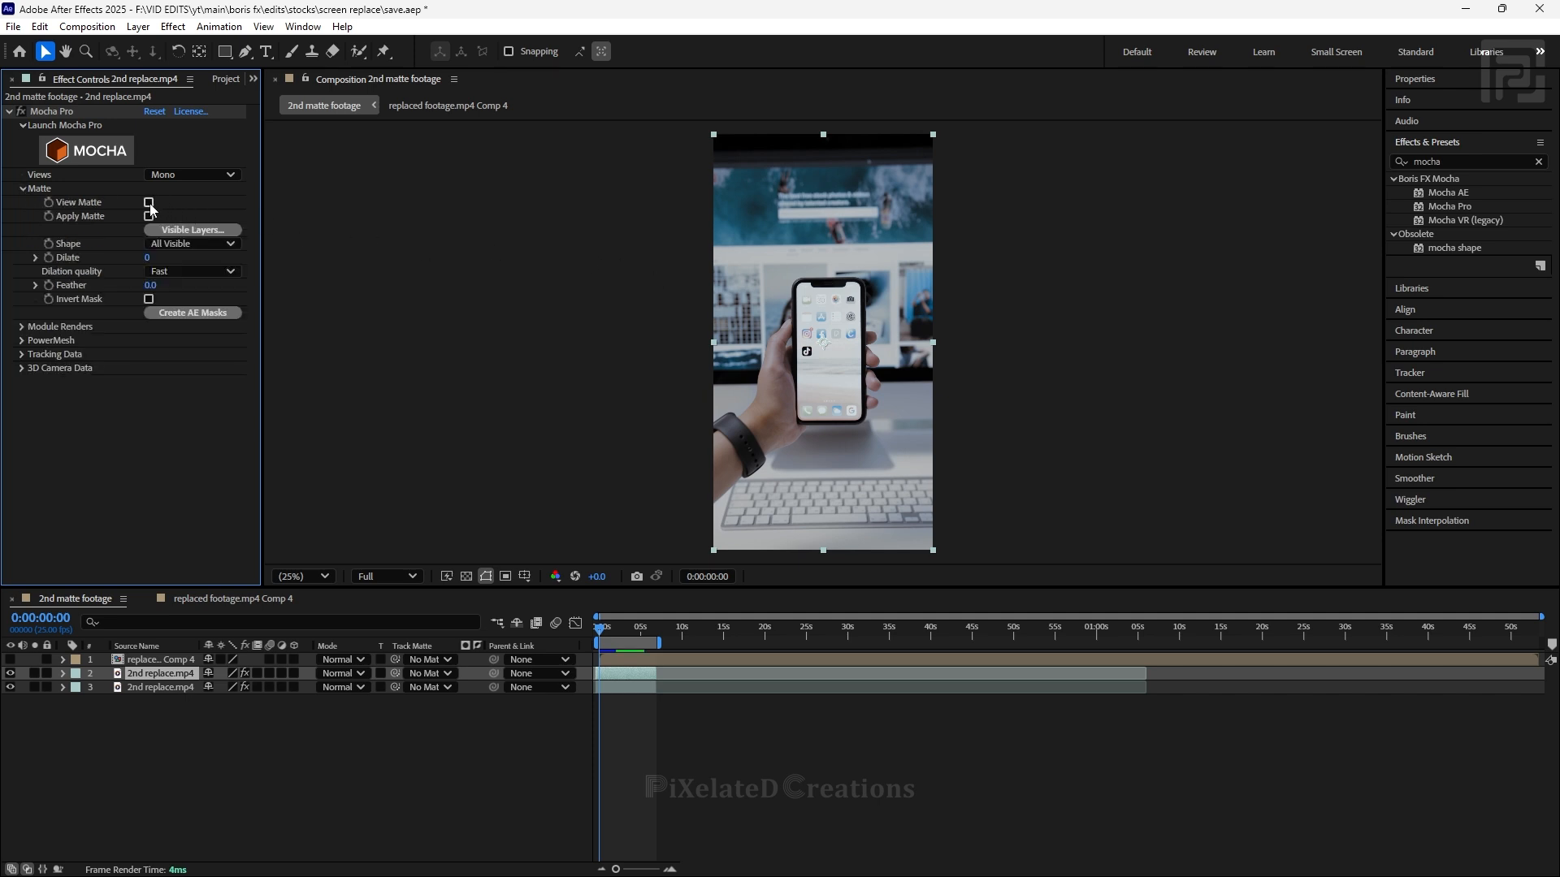
pyautogui.click(149, 203)
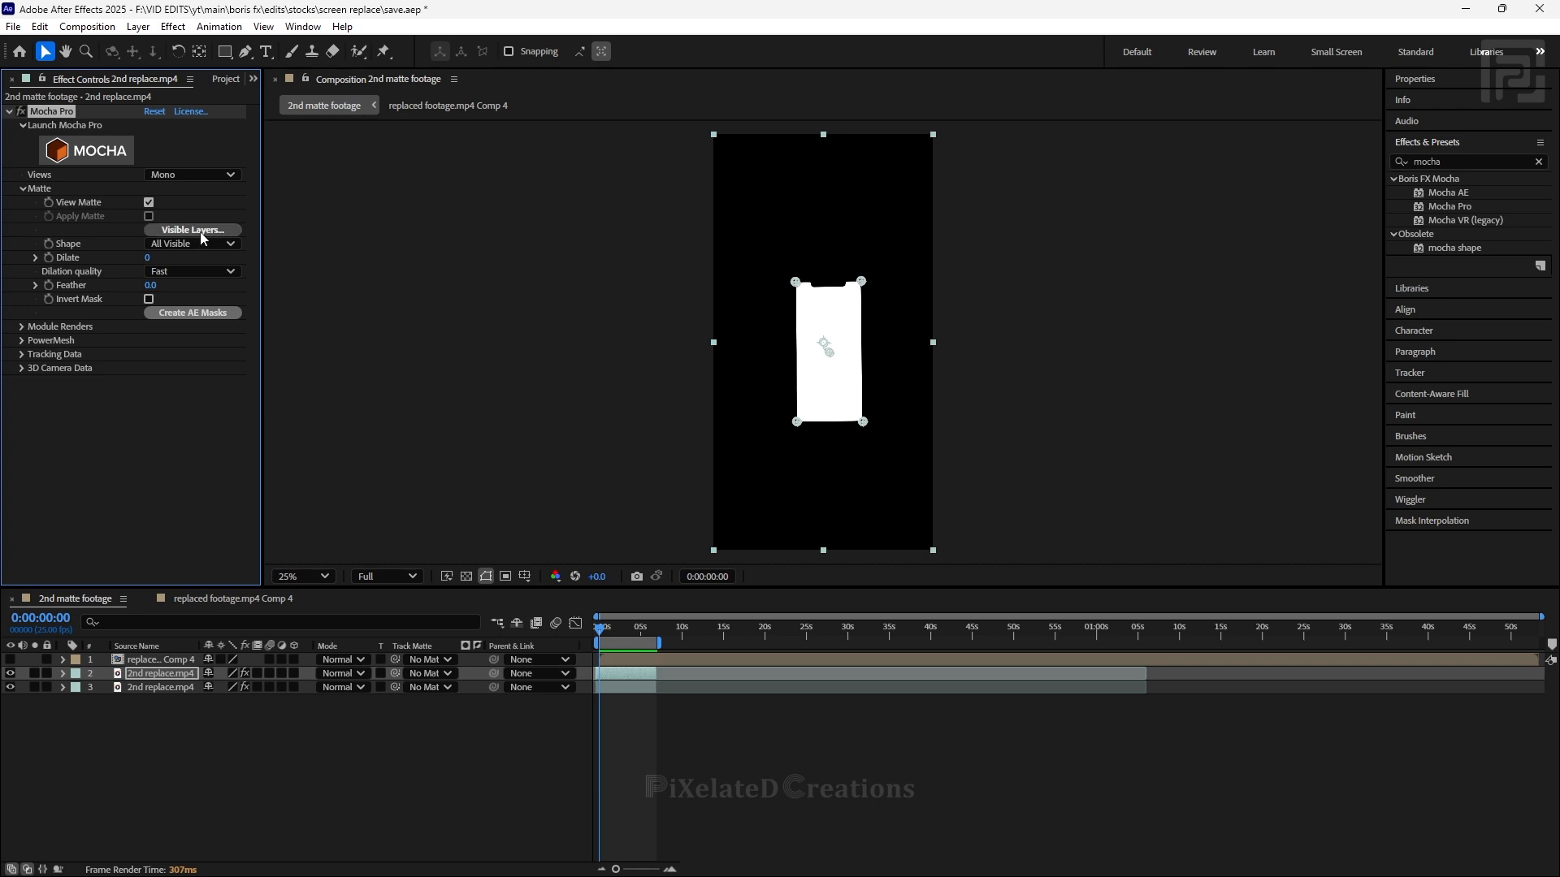
# - Include both Layer 3 and screen among the visible layers of the Mocha Pro matte and check the matte
pyautogui.click(186, 231)
pyautogui.click(383, 219)
pyautogui.click(385, 231)
pyautogui.click(385, 206)
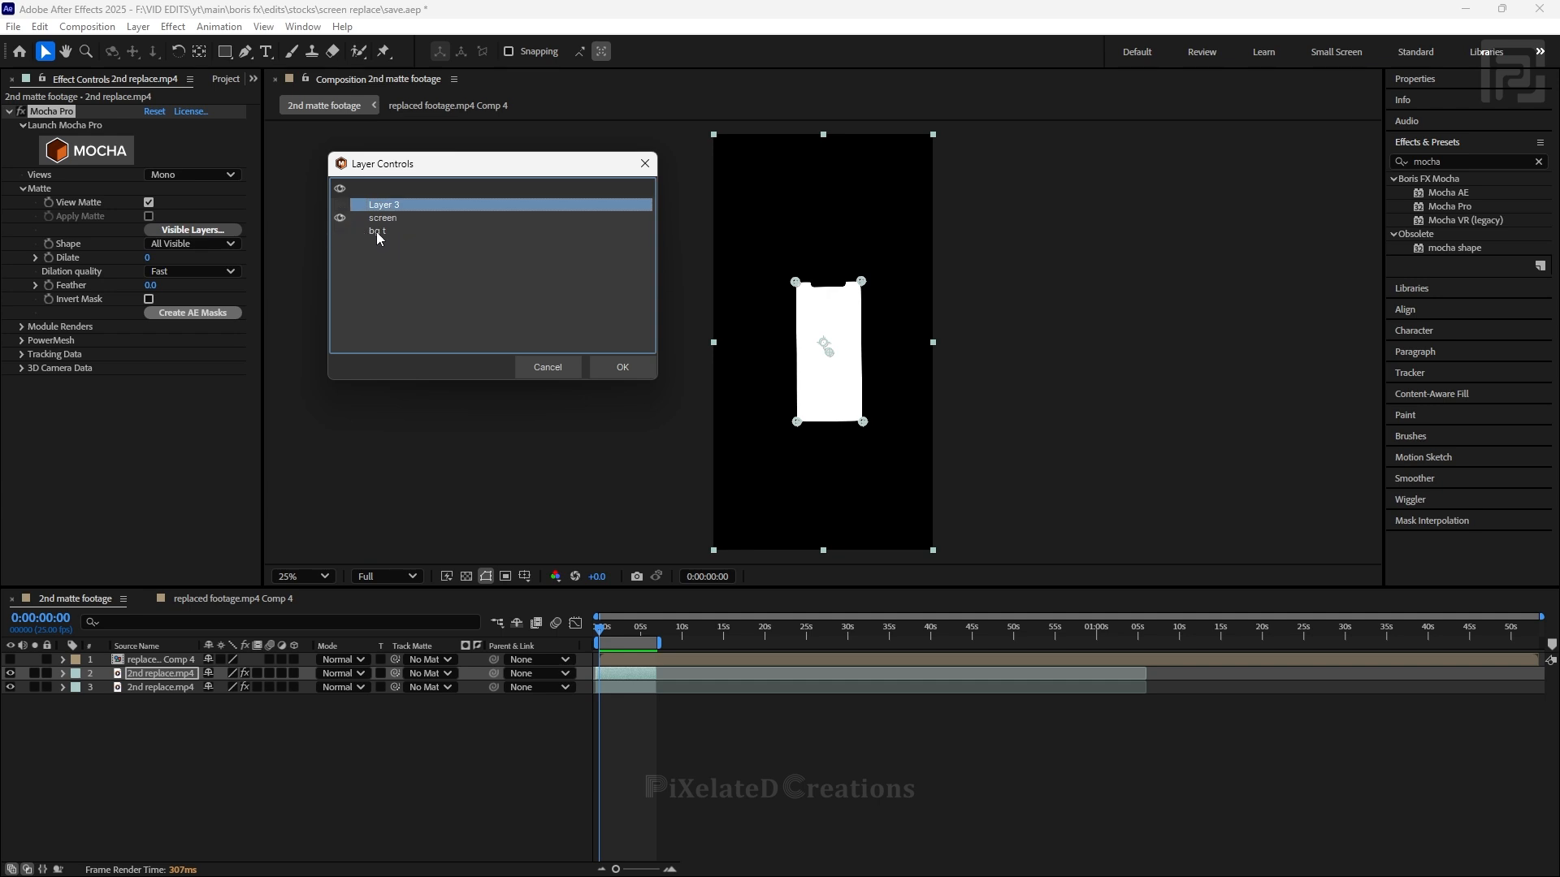
pyautogui.click(387, 218)
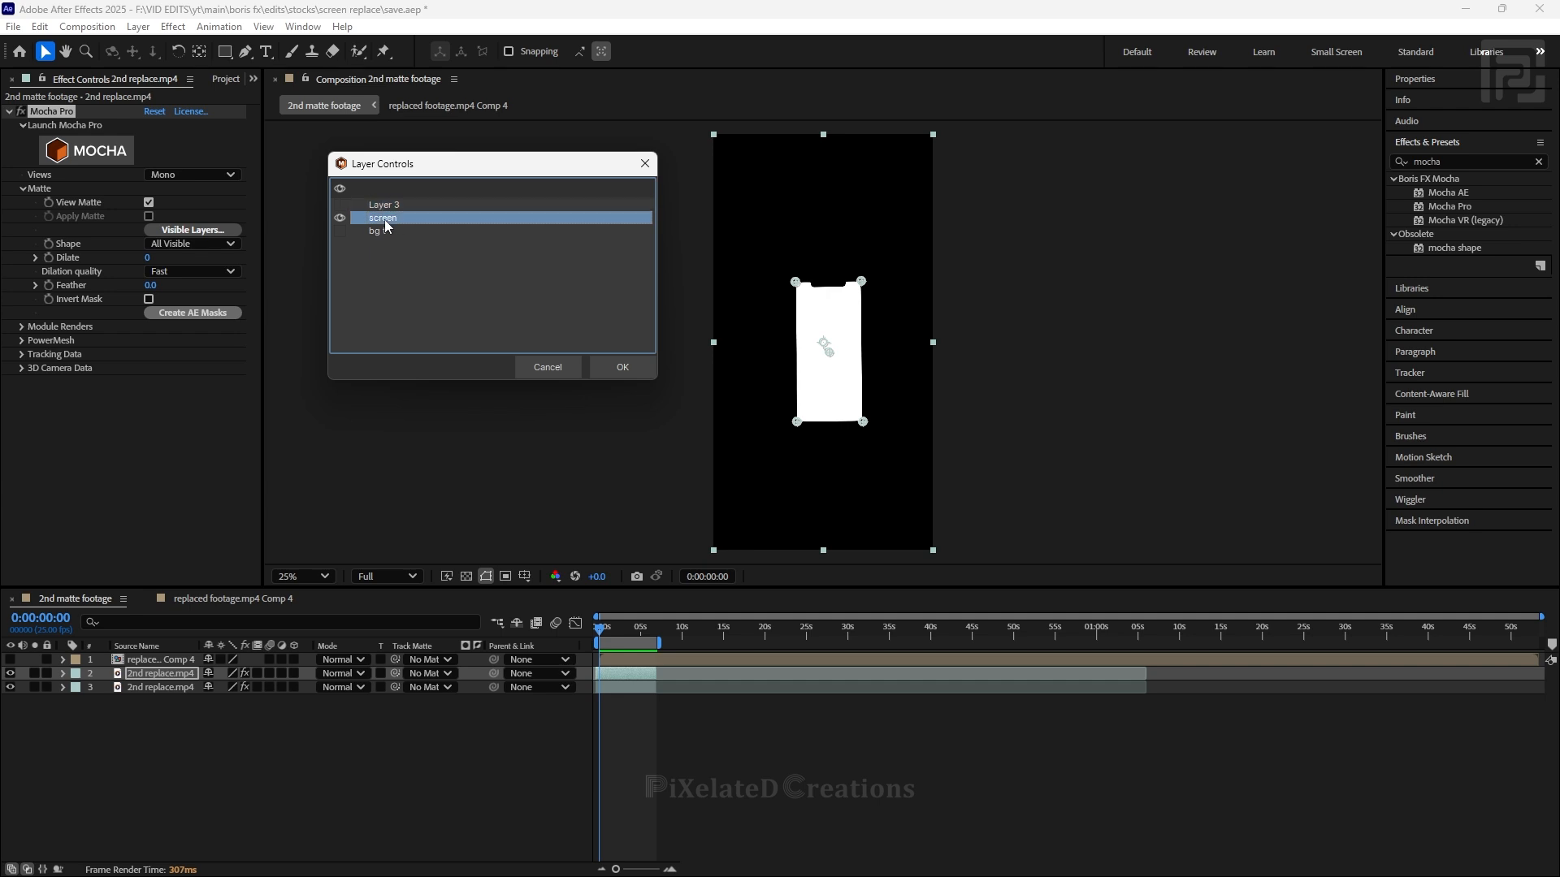
pyautogui.click(375, 206)
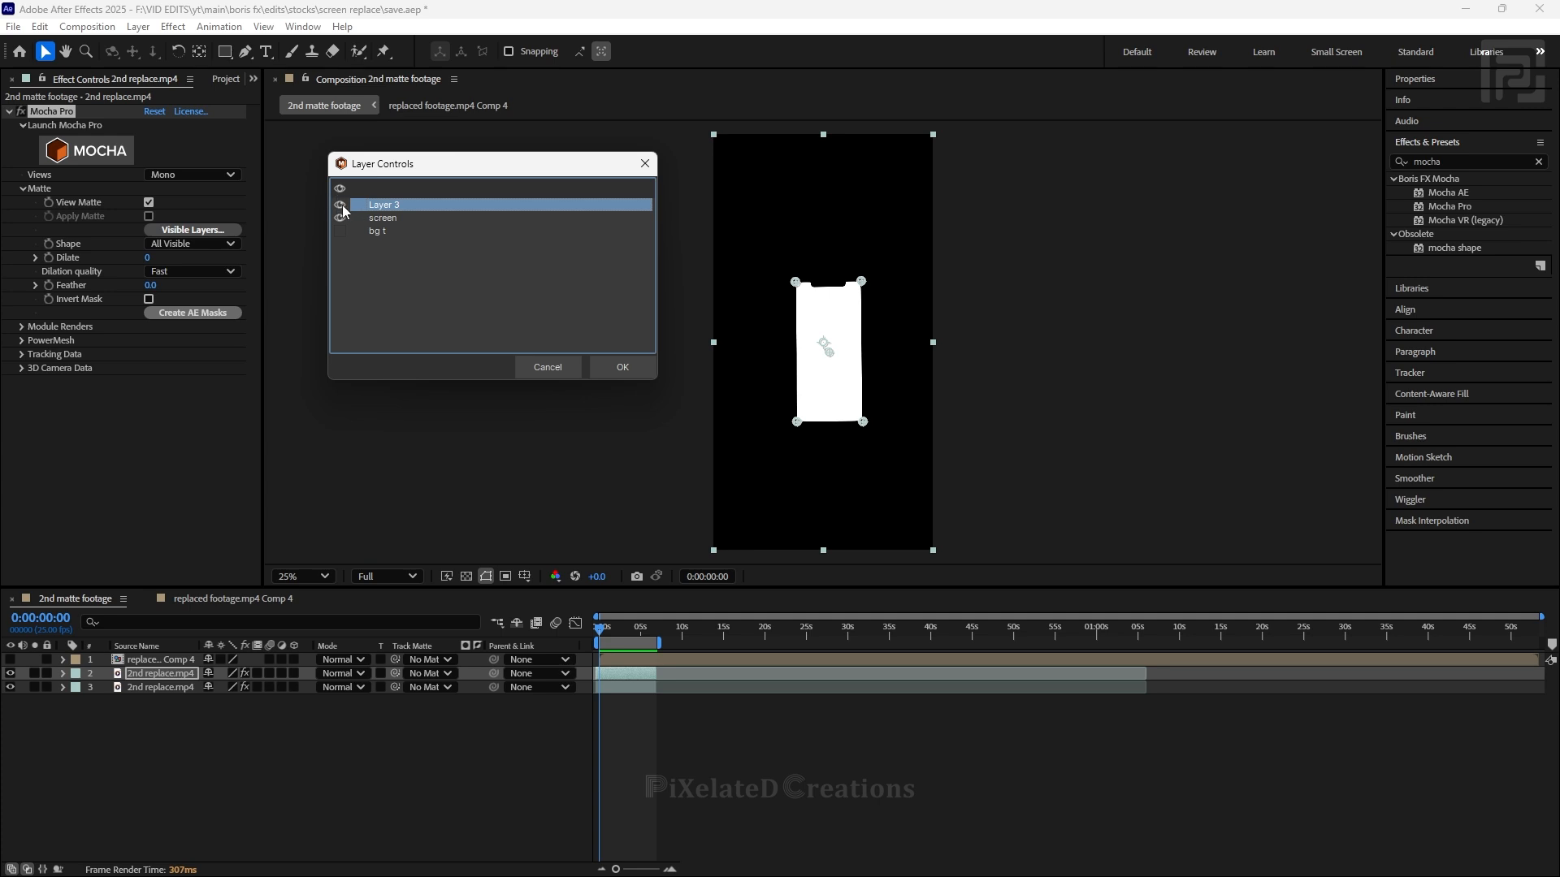
pyautogui.click(622, 365)
pyautogui.scroll(3, 973, 426)
pyautogui.scroll(-2, 964, 455)
pyautogui.moveTo(601, 630)
pyautogui.mouseDown()
pyautogui.moveTo(648, 634)
pyautogui.moveTo(599, 633)
pyautogui.mouseUp()
# - Create the Mocha Pro tracking data from the screen layer
pyautogui.click(22, 354)
pyautogui.click(192, 368)
pyautogui.moveTo(154, 291); pyautogui.dragTo(410, 248)
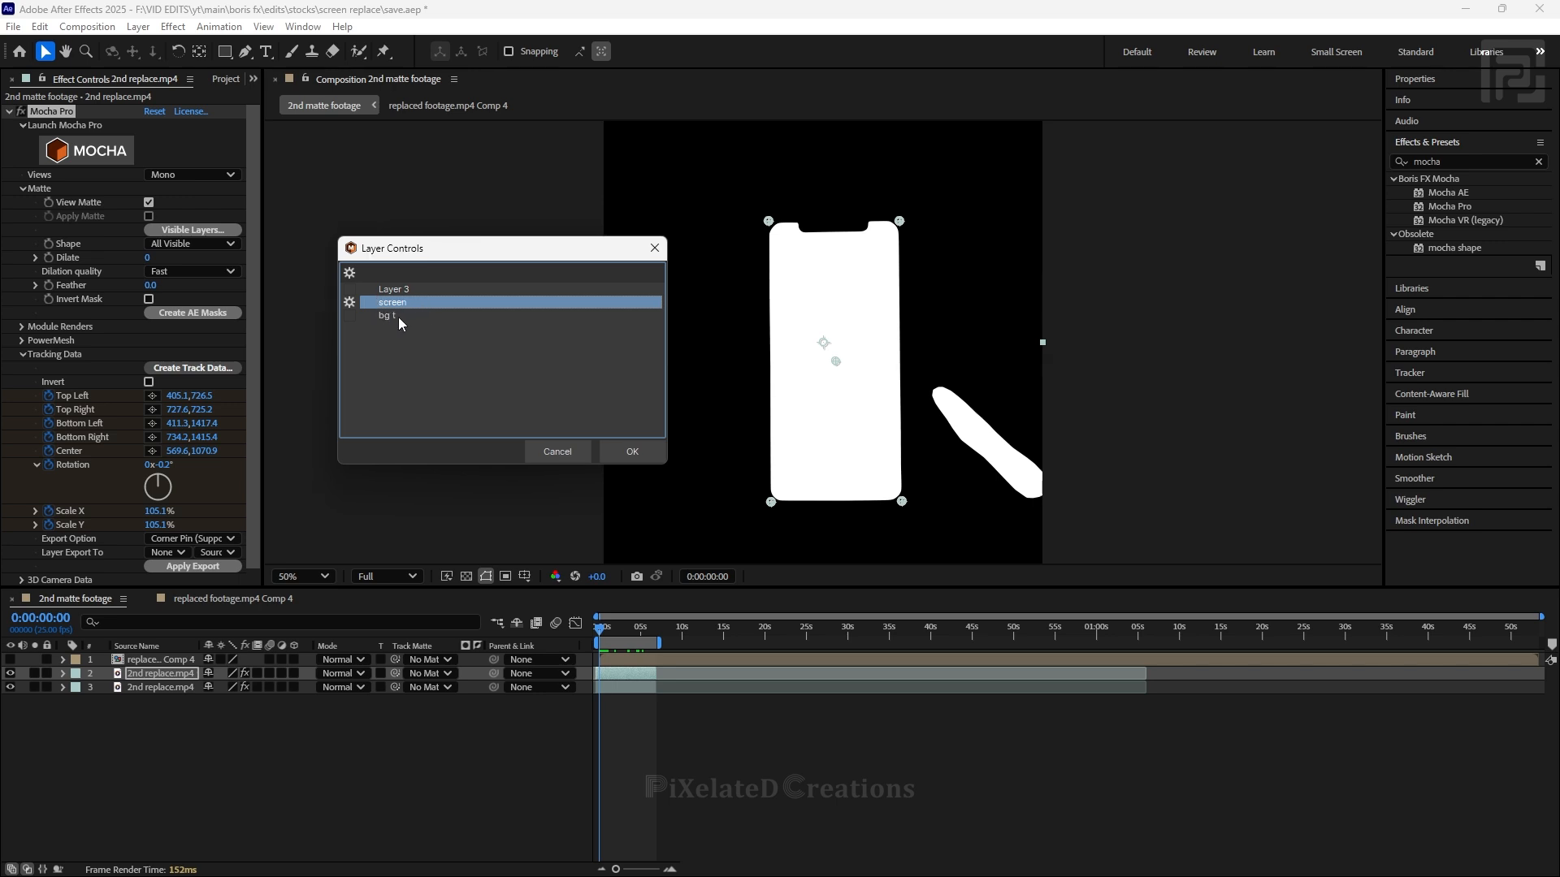
pyautogui.click(648, 455)
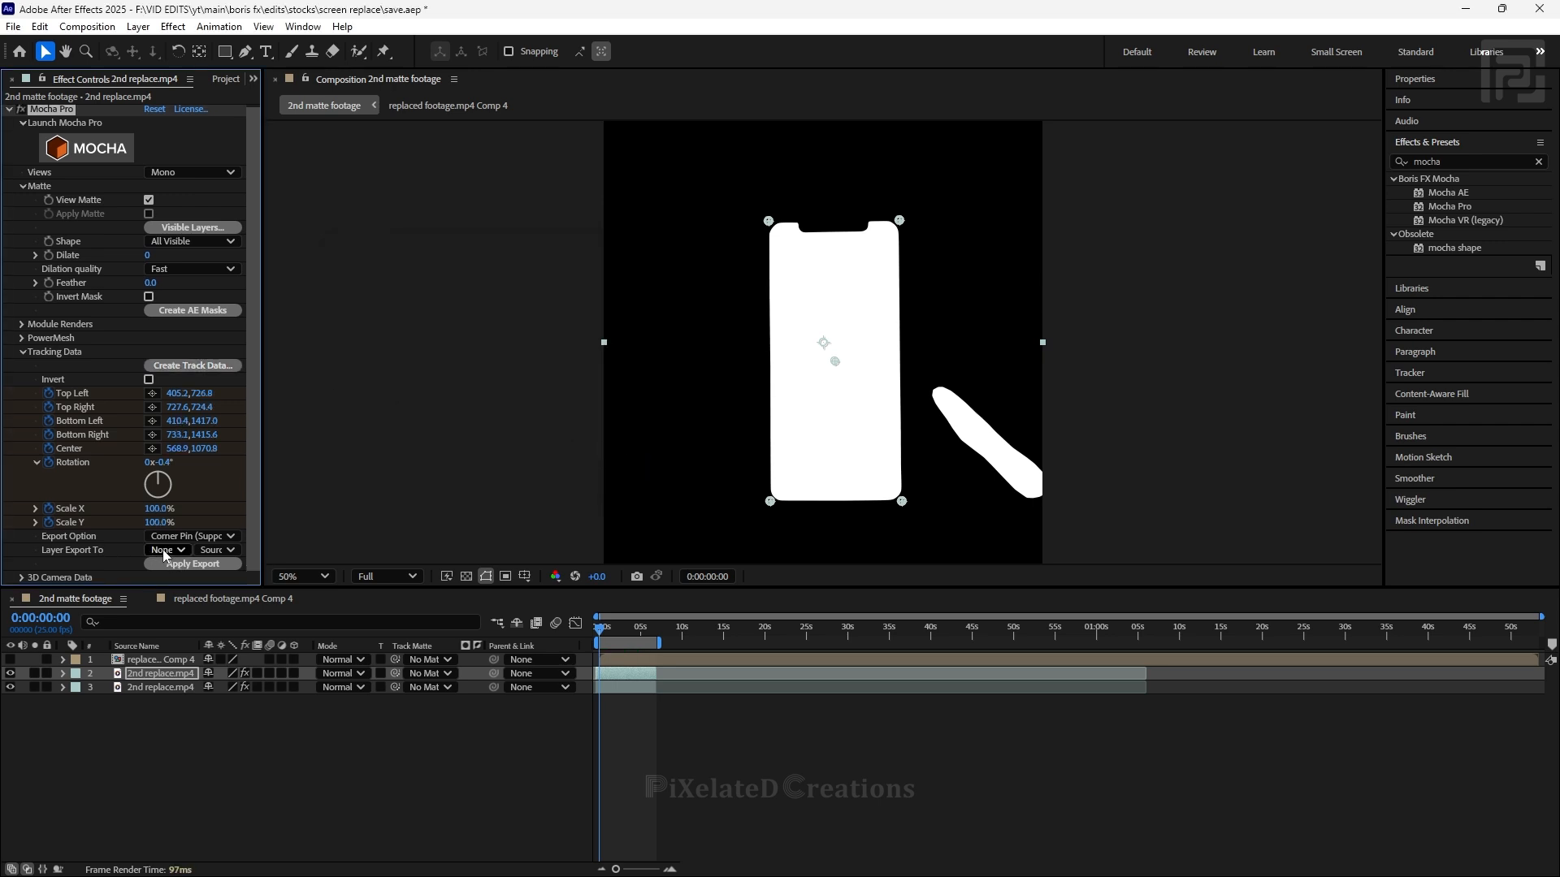
# - Export the tracking data as Corner Pin (Support Motion Blur) to the replaced footage.mp4 Comp 4 layer
pyautogui.scroll(1, 24, 192)
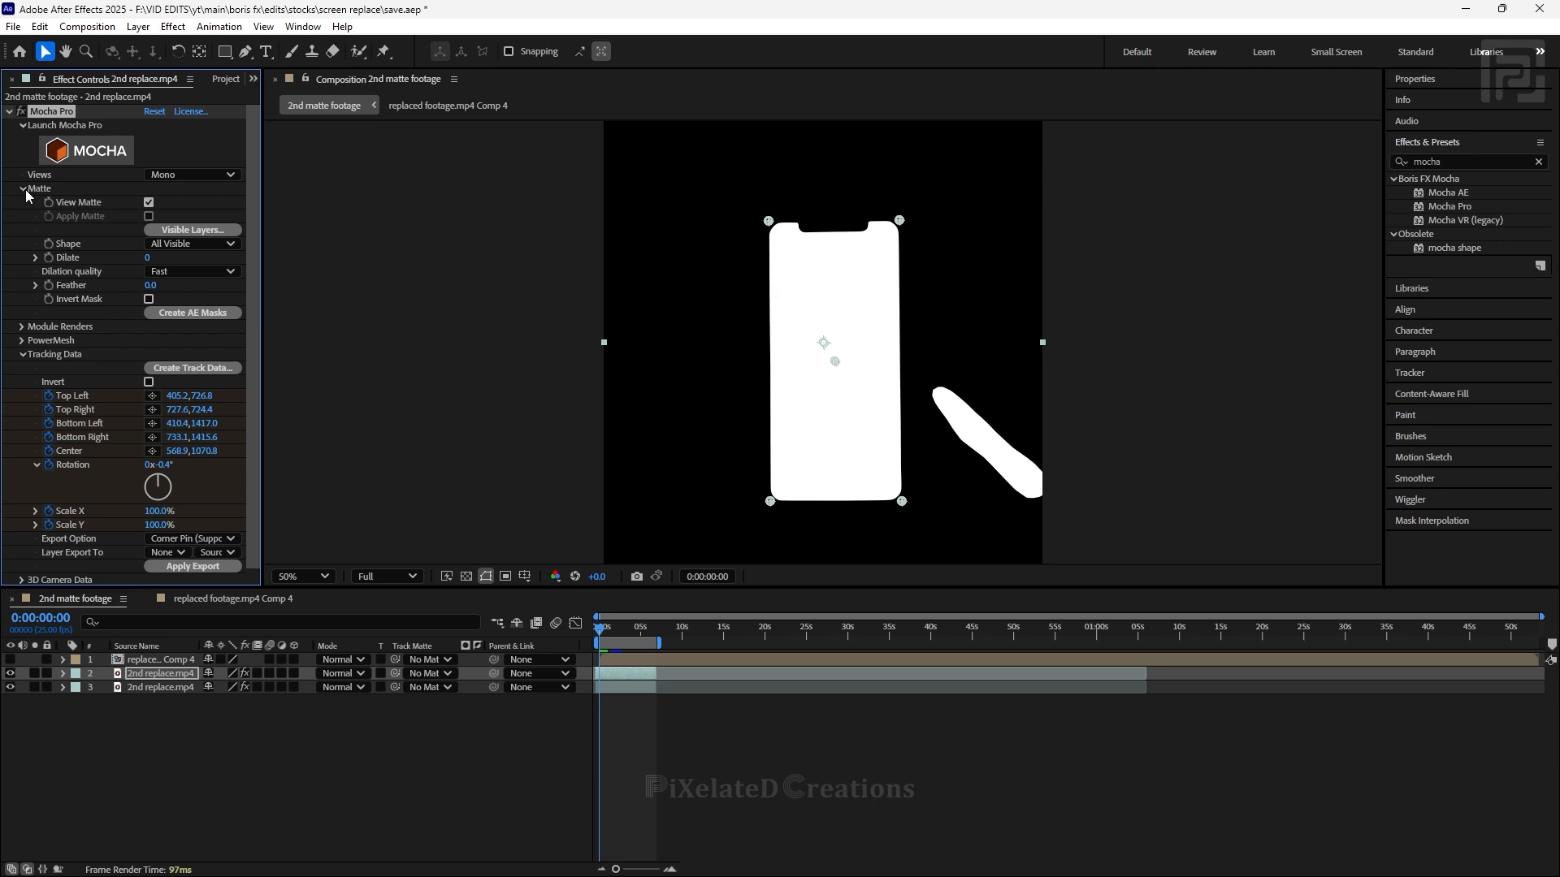
pyautogui.click(22, 189)
pyautogui.click(170, 428)
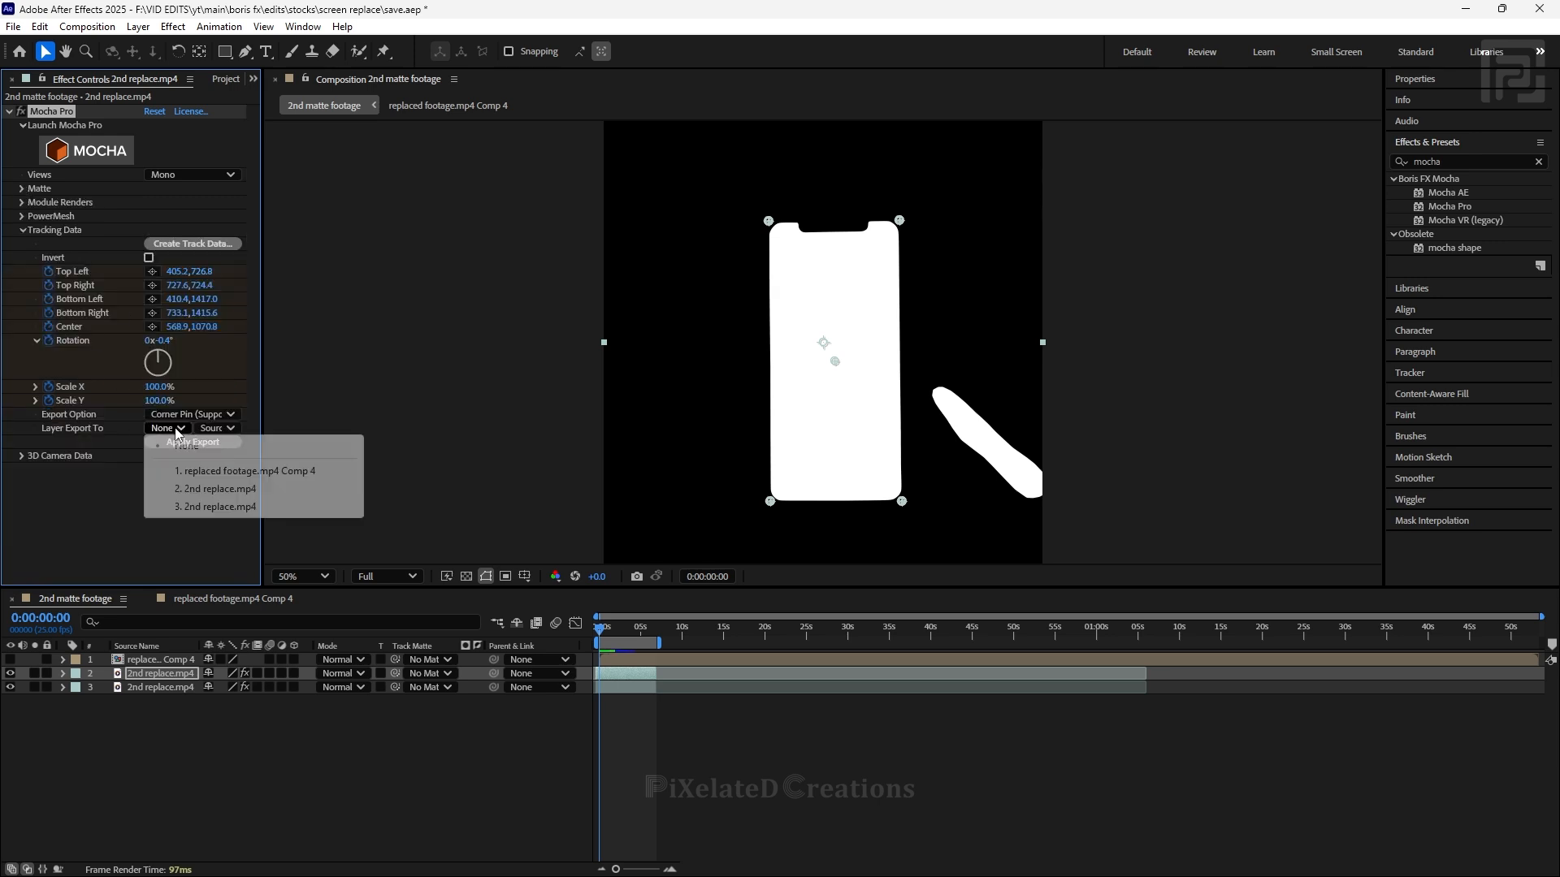
pyautogui.click(221, 473)
pyautogui.click(231, 414)
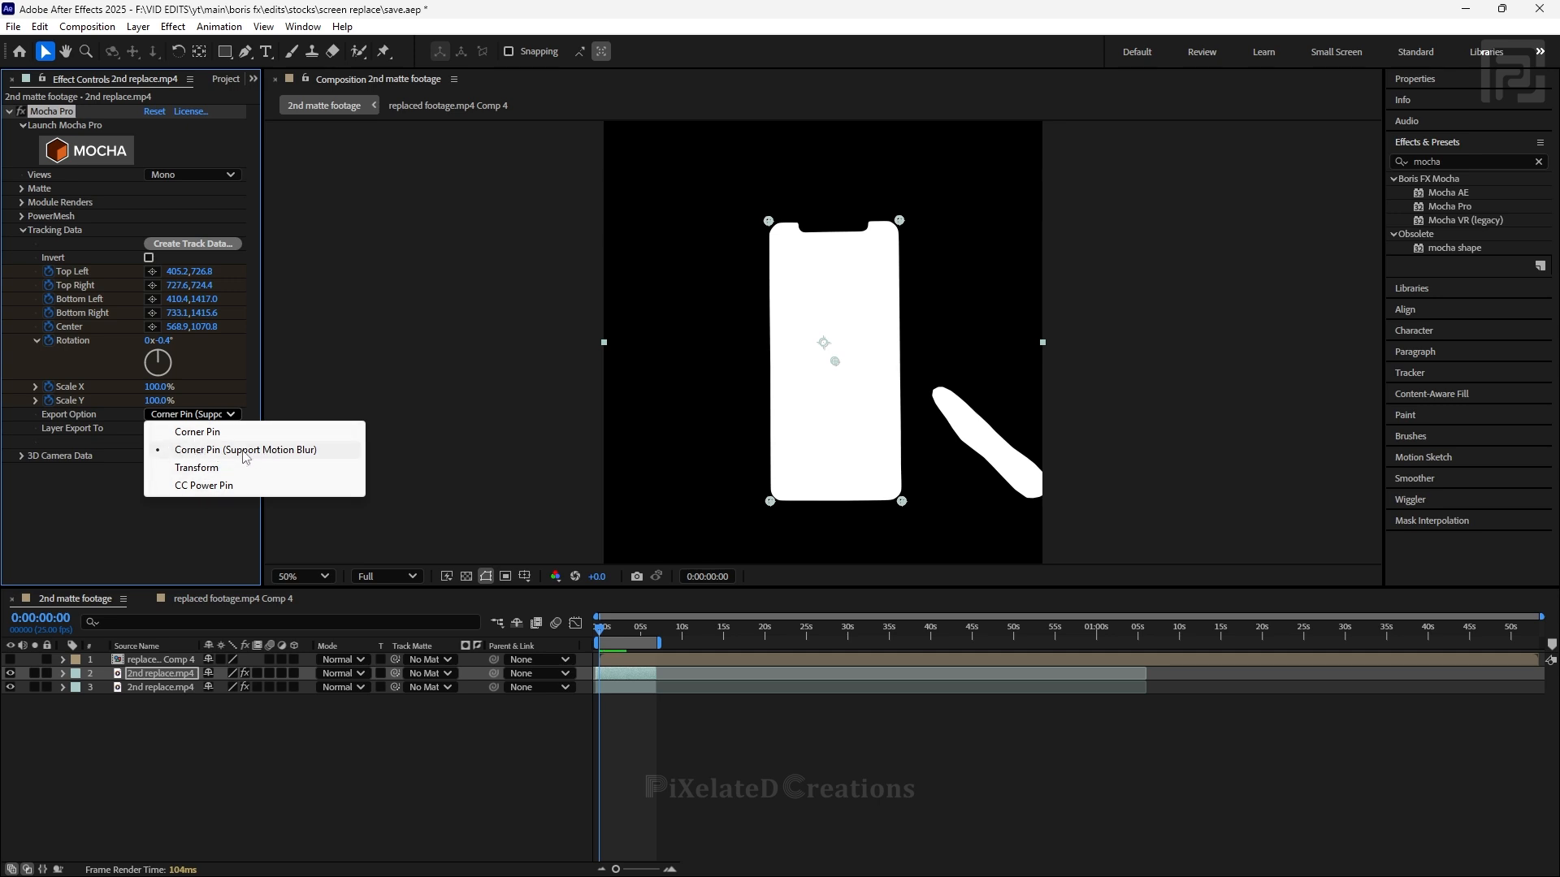
pyautogui.click(245, 452)
pyautogui.click(201, 443)
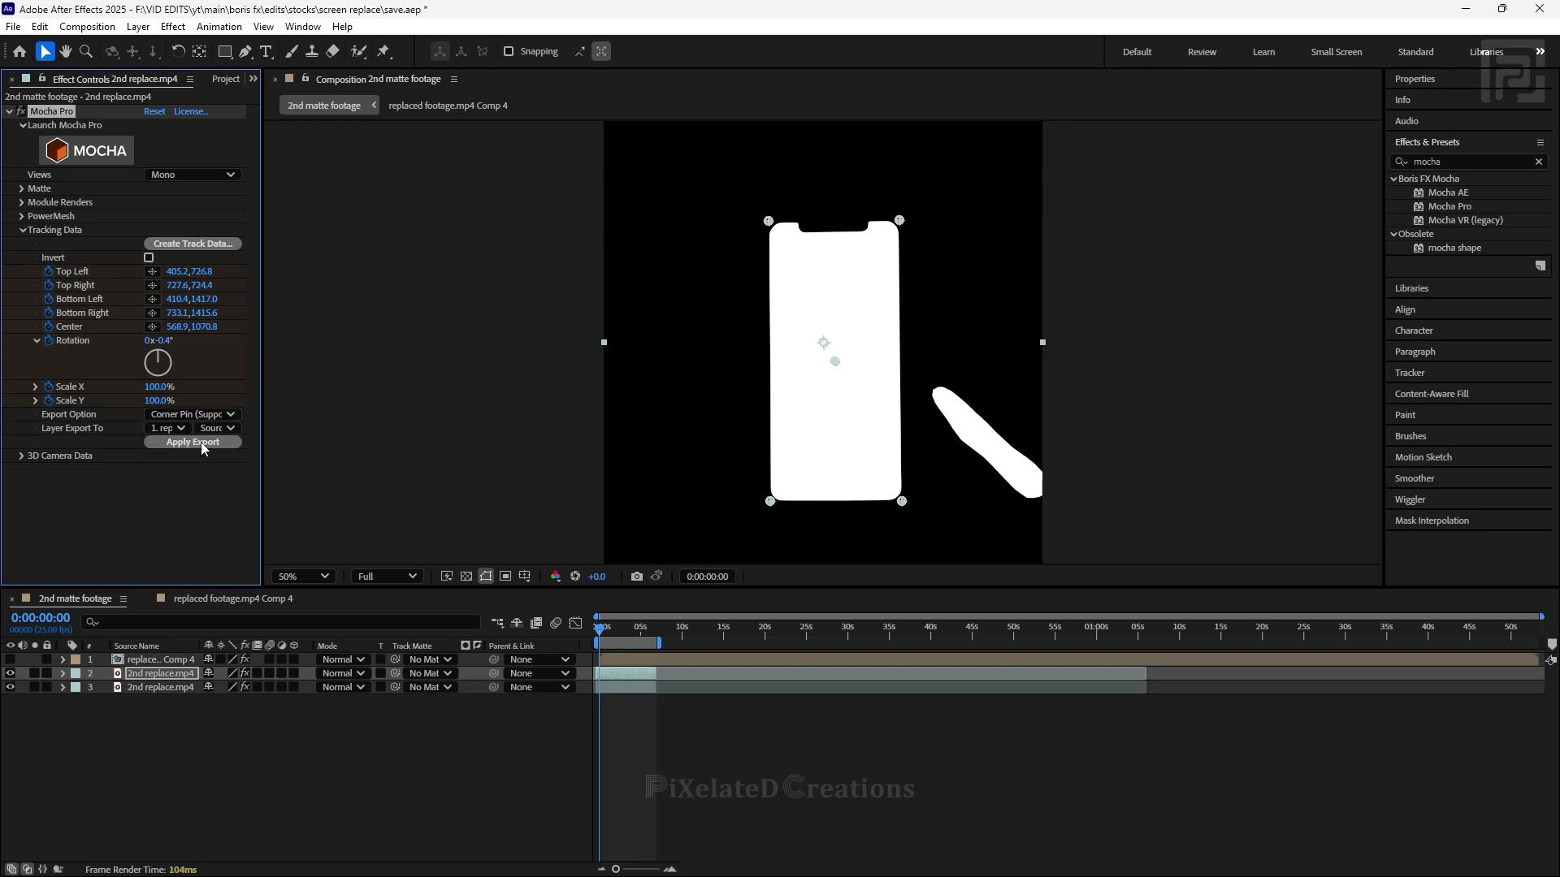
# - Show the replaced footage.mp4 Comp 4 layer, hide the matte layer below it, and check the tracked screen at the start
pyautogui.click(10, 659)
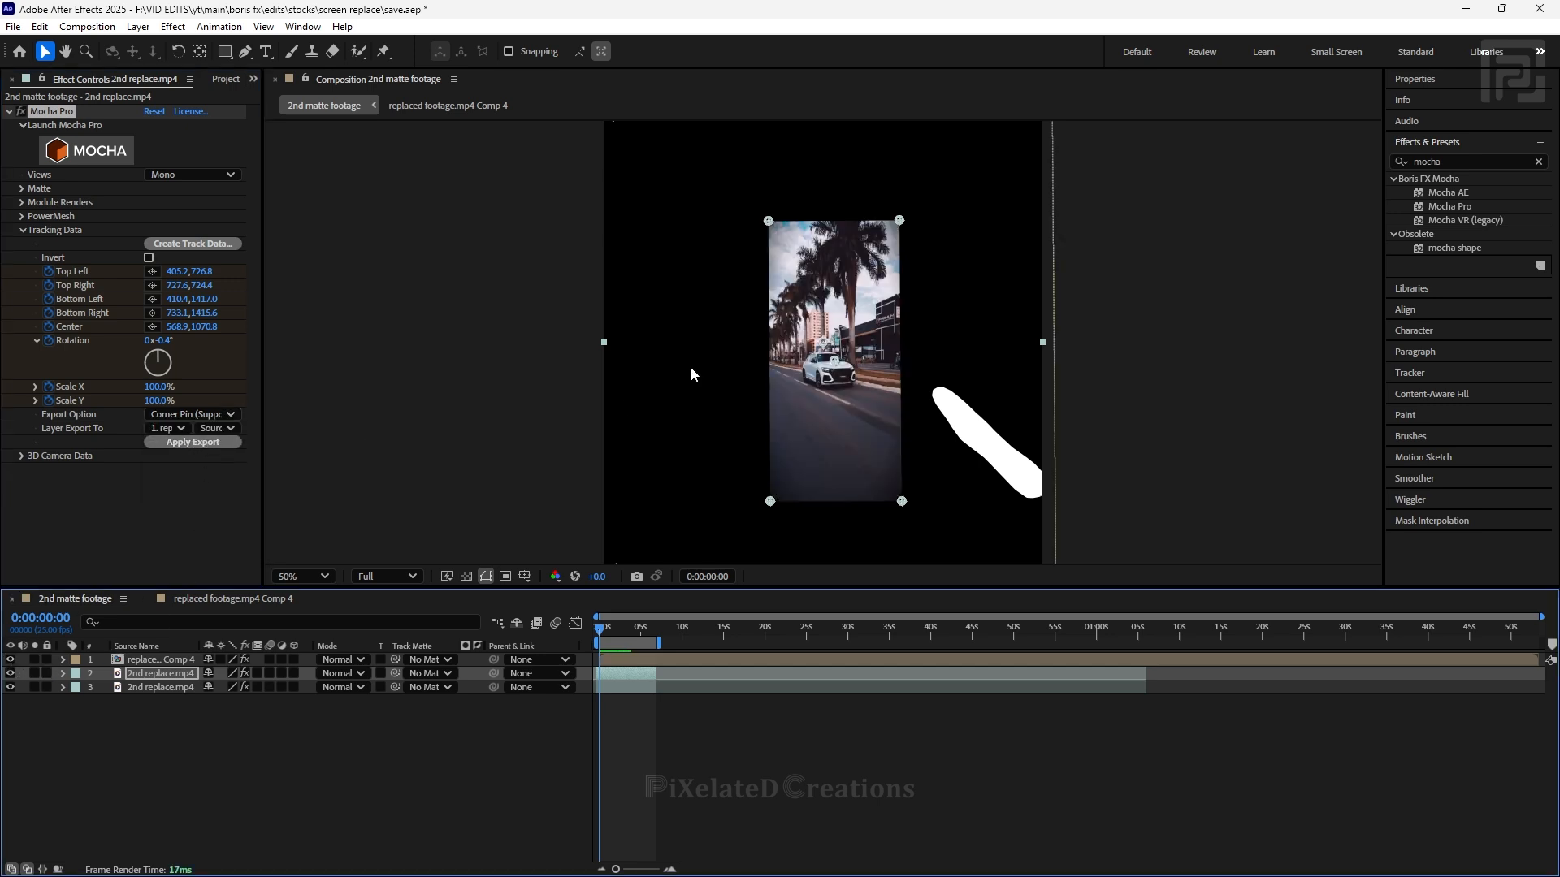
pyautogui.click(10, 673)
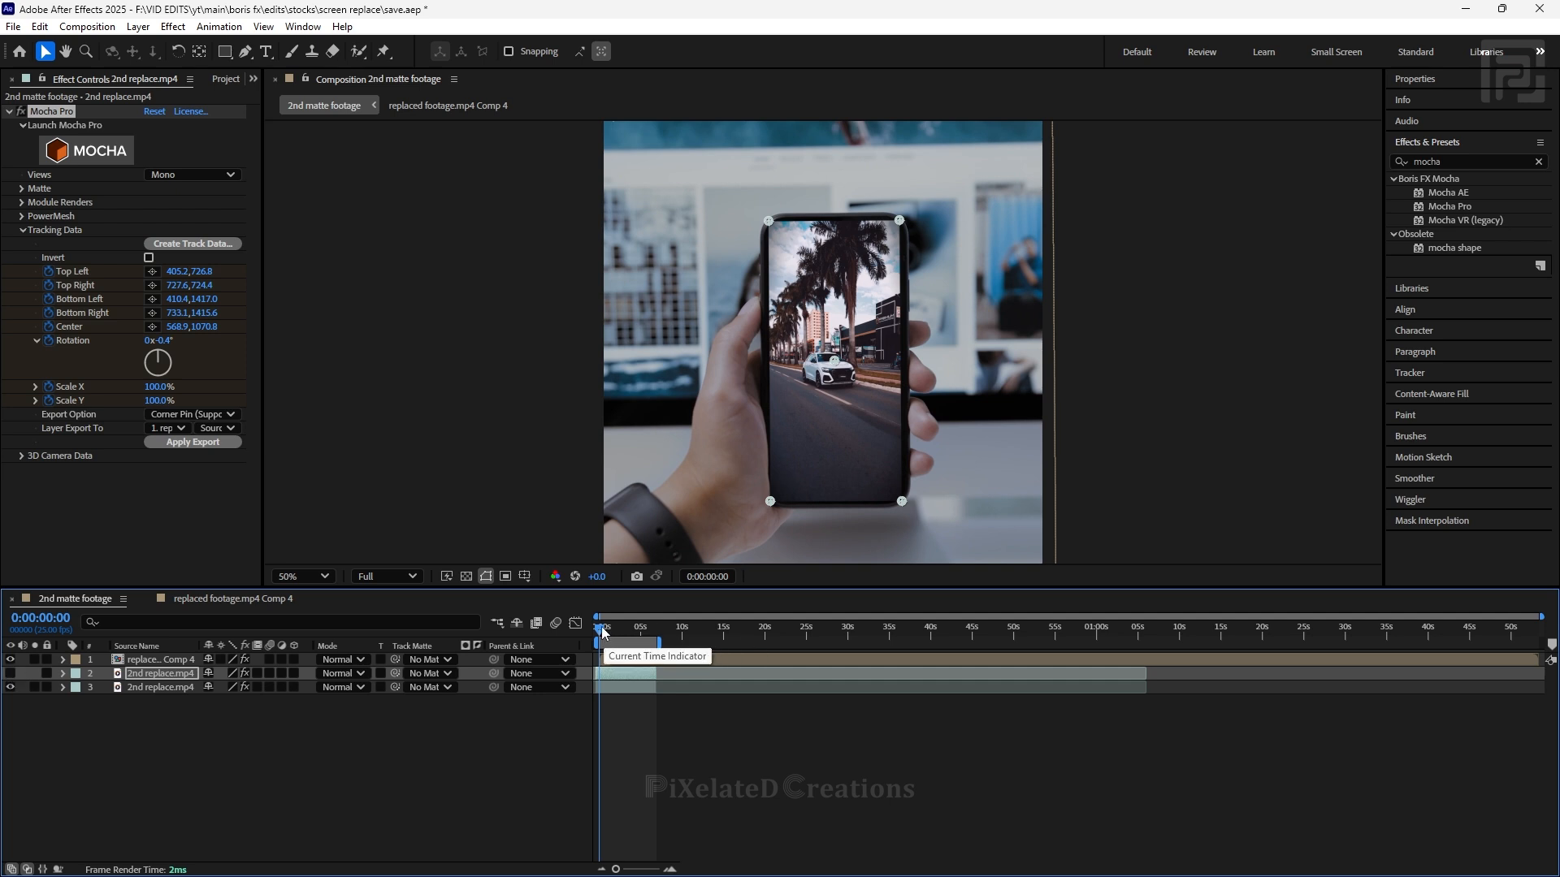
pyautogui.moveTo(603, 628)
pyautogui.mouseDown()
pyautogui.moveTo(660, 634)
pyautogui.moveTo(600, 632)
pyautogui.mouseUp()
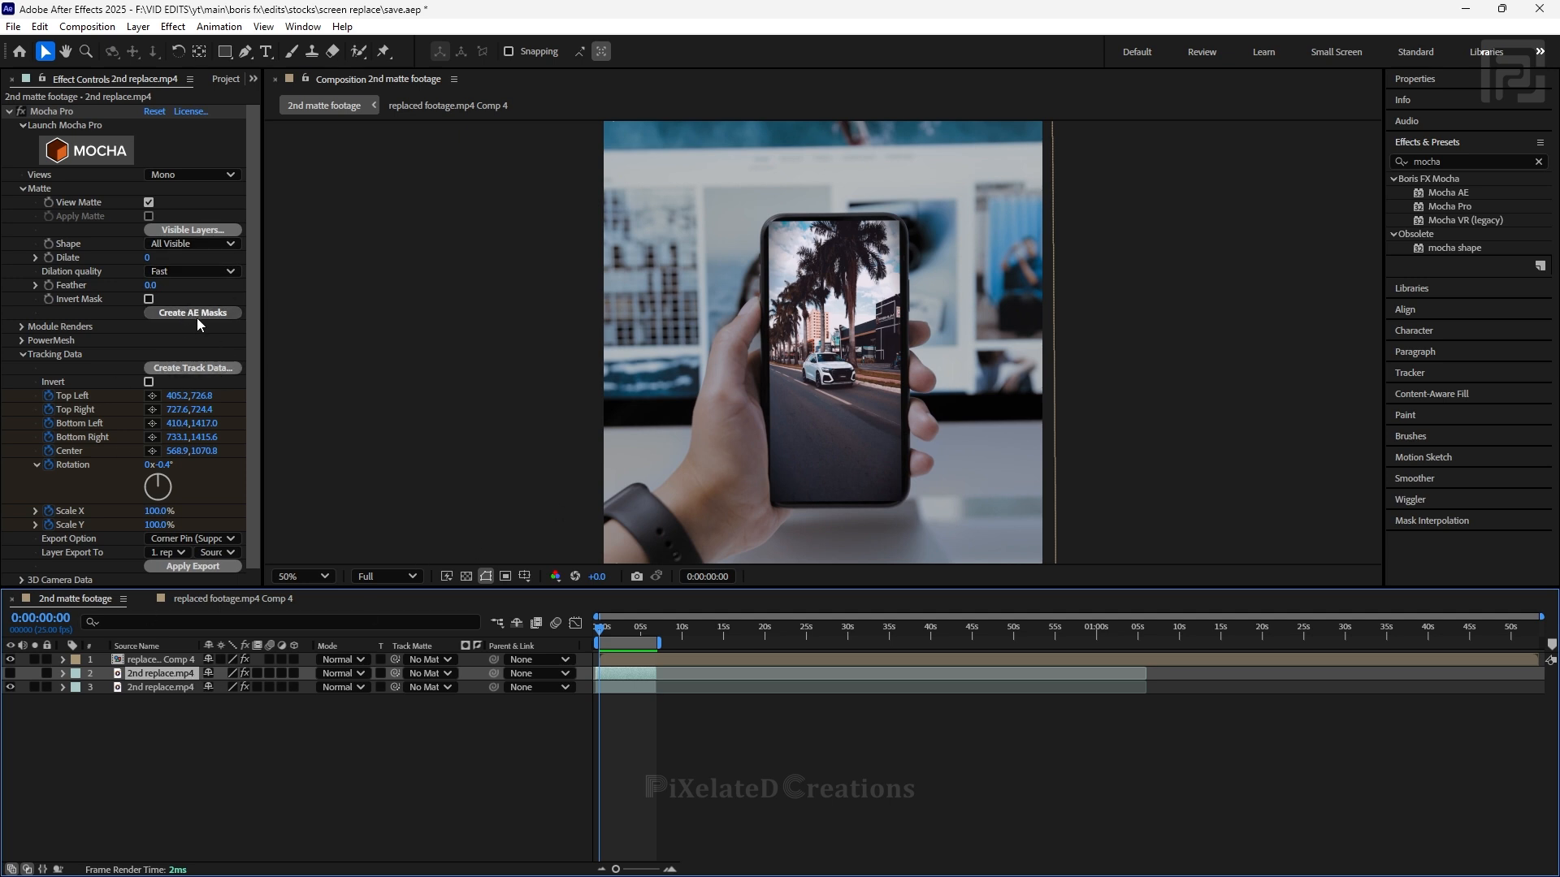
# - Show only the upper 2nd replace.mp4 layer and turn off View Matte in its Mocha Pro effect
pyautogui.click(10, 659)
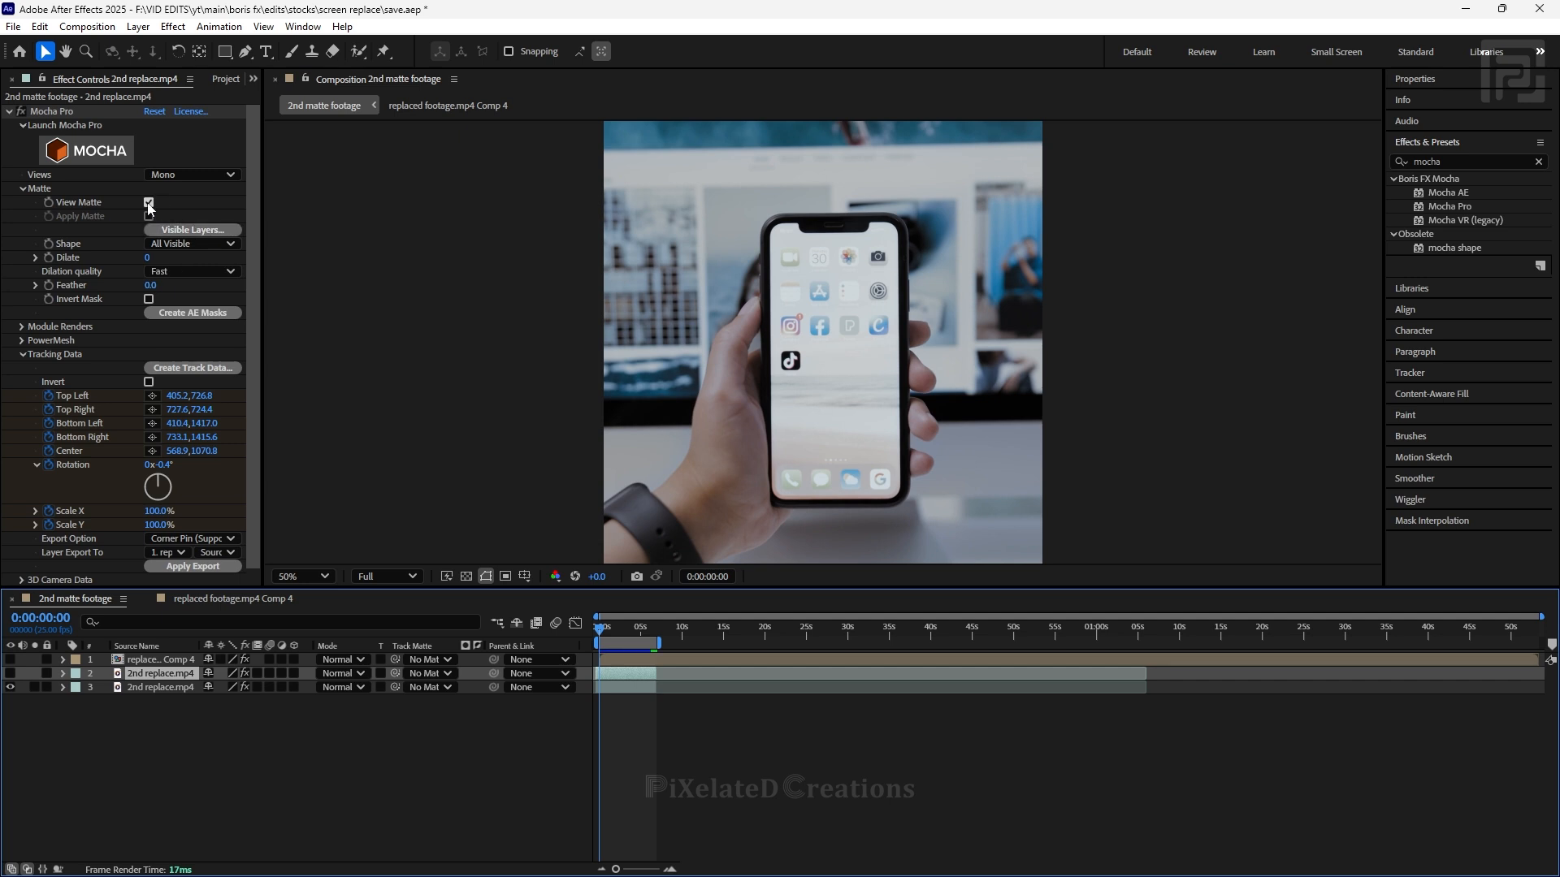
pyautogui.click(148, 204)
pyautogui.click(148, 204)
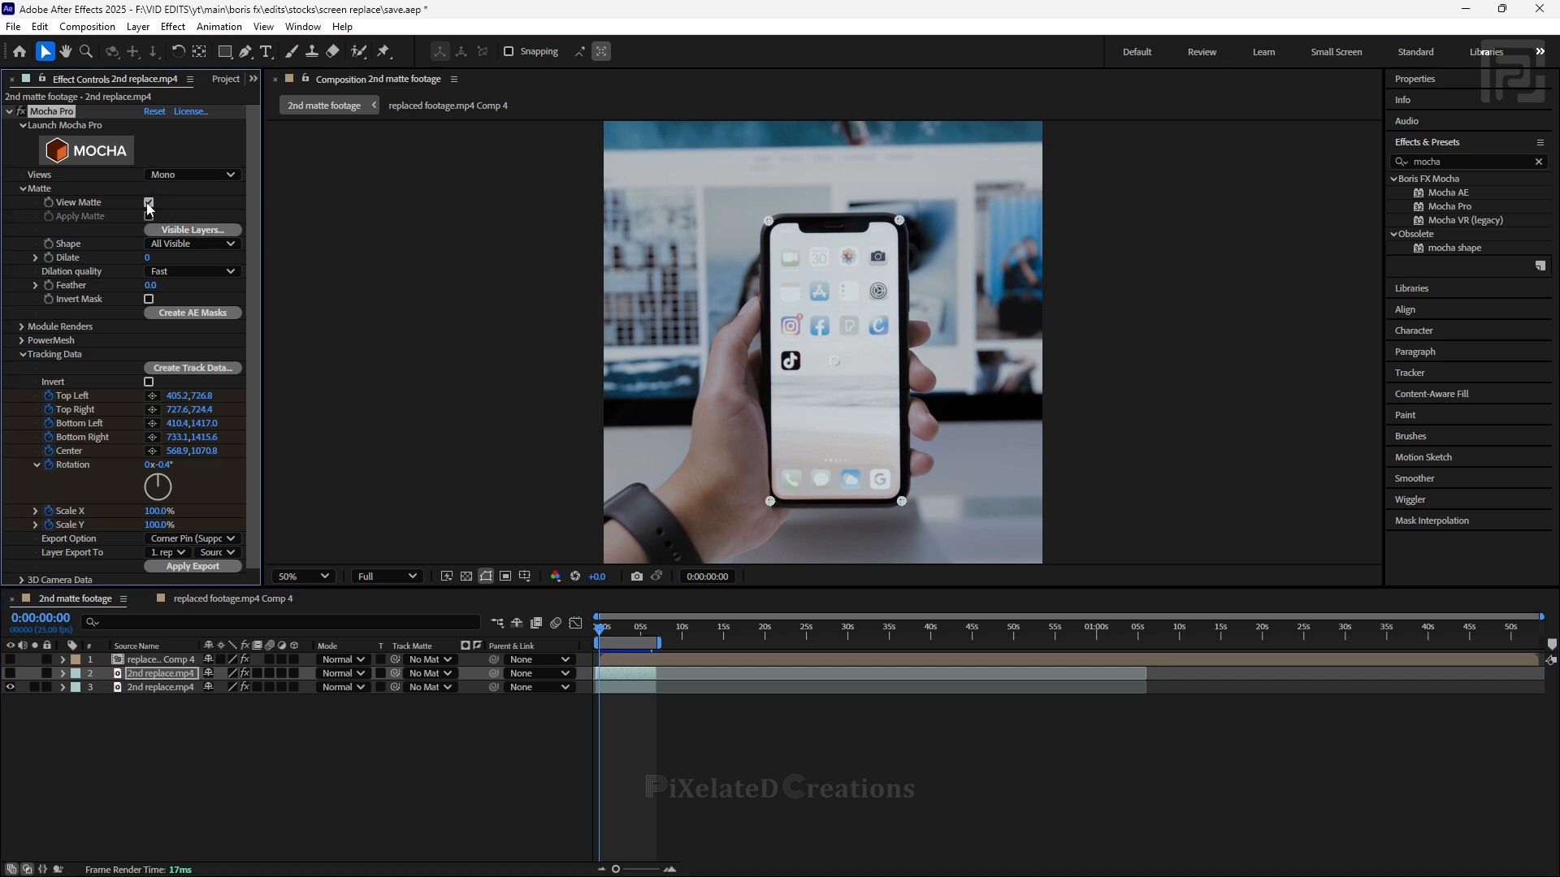
pyautogui.click(10, 687)
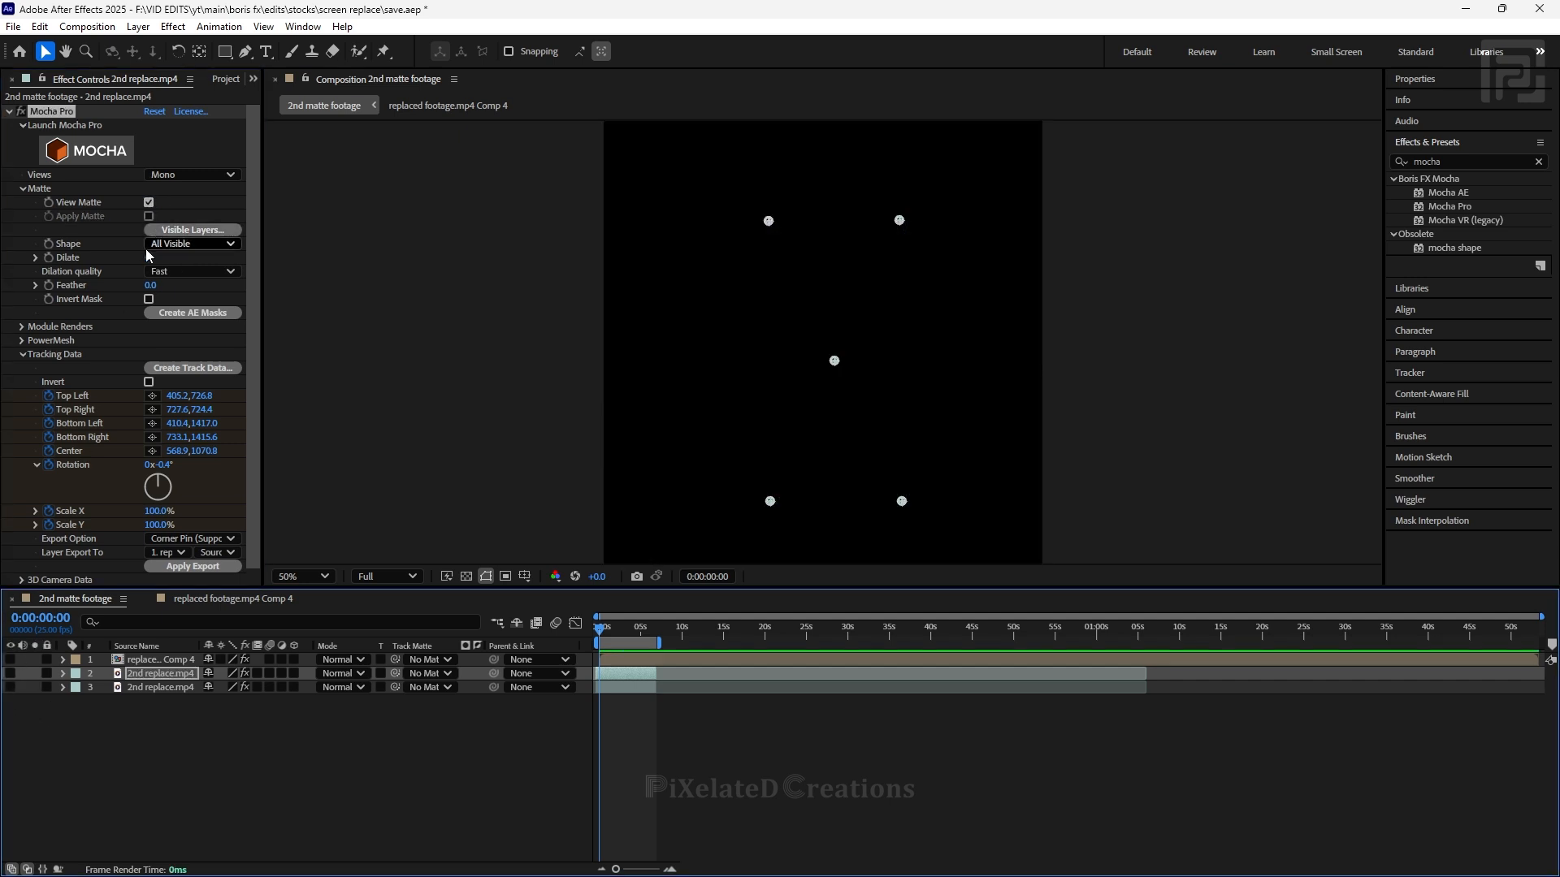
pyautogui.click(10, 673)
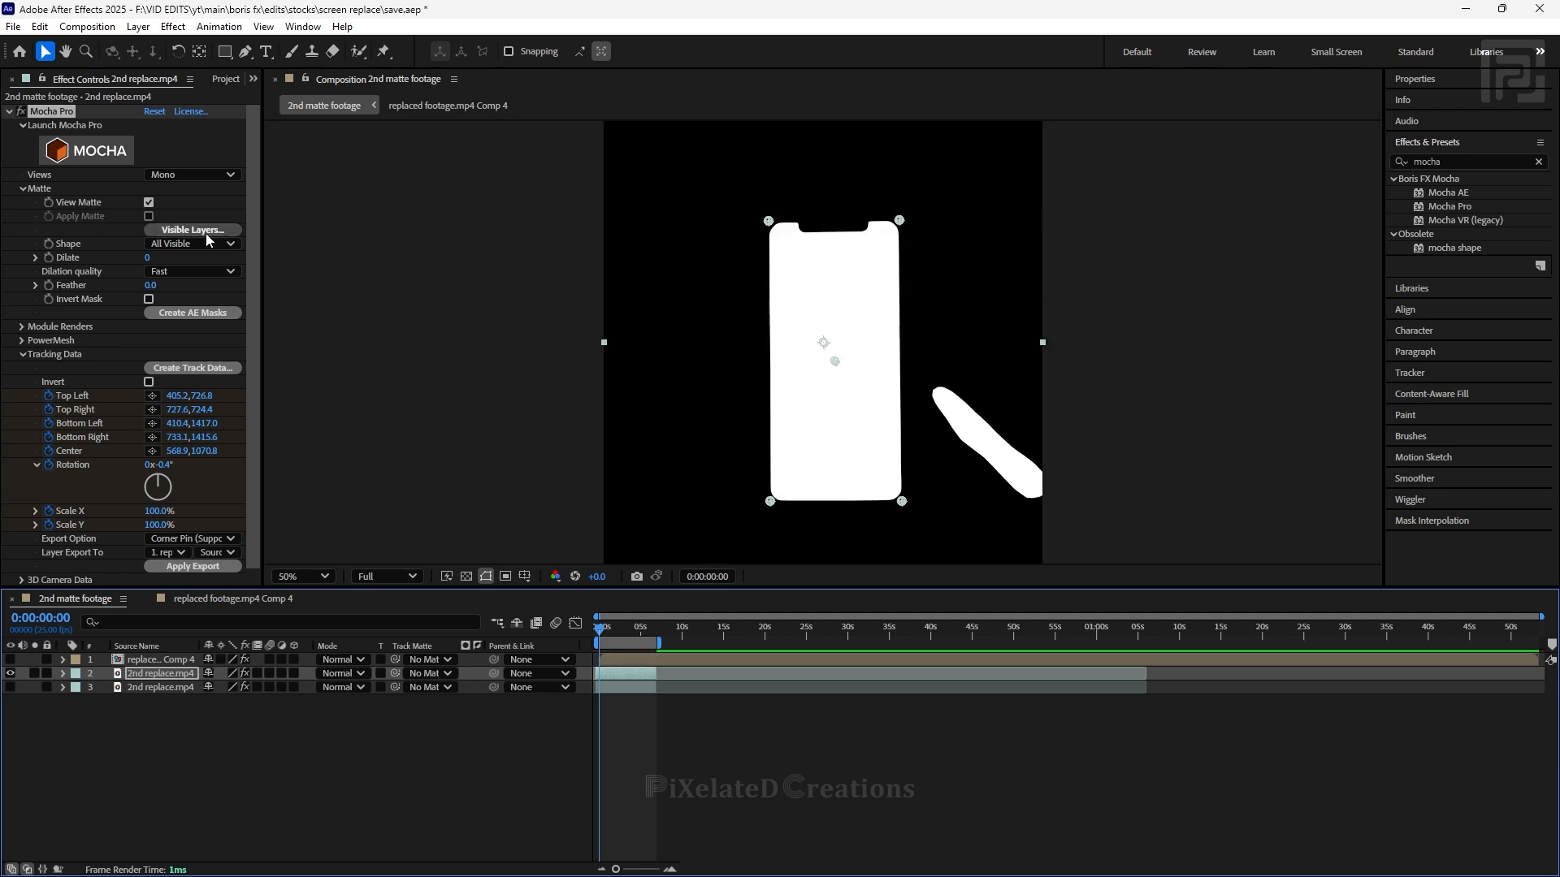
pyautogui.click(149, 203)
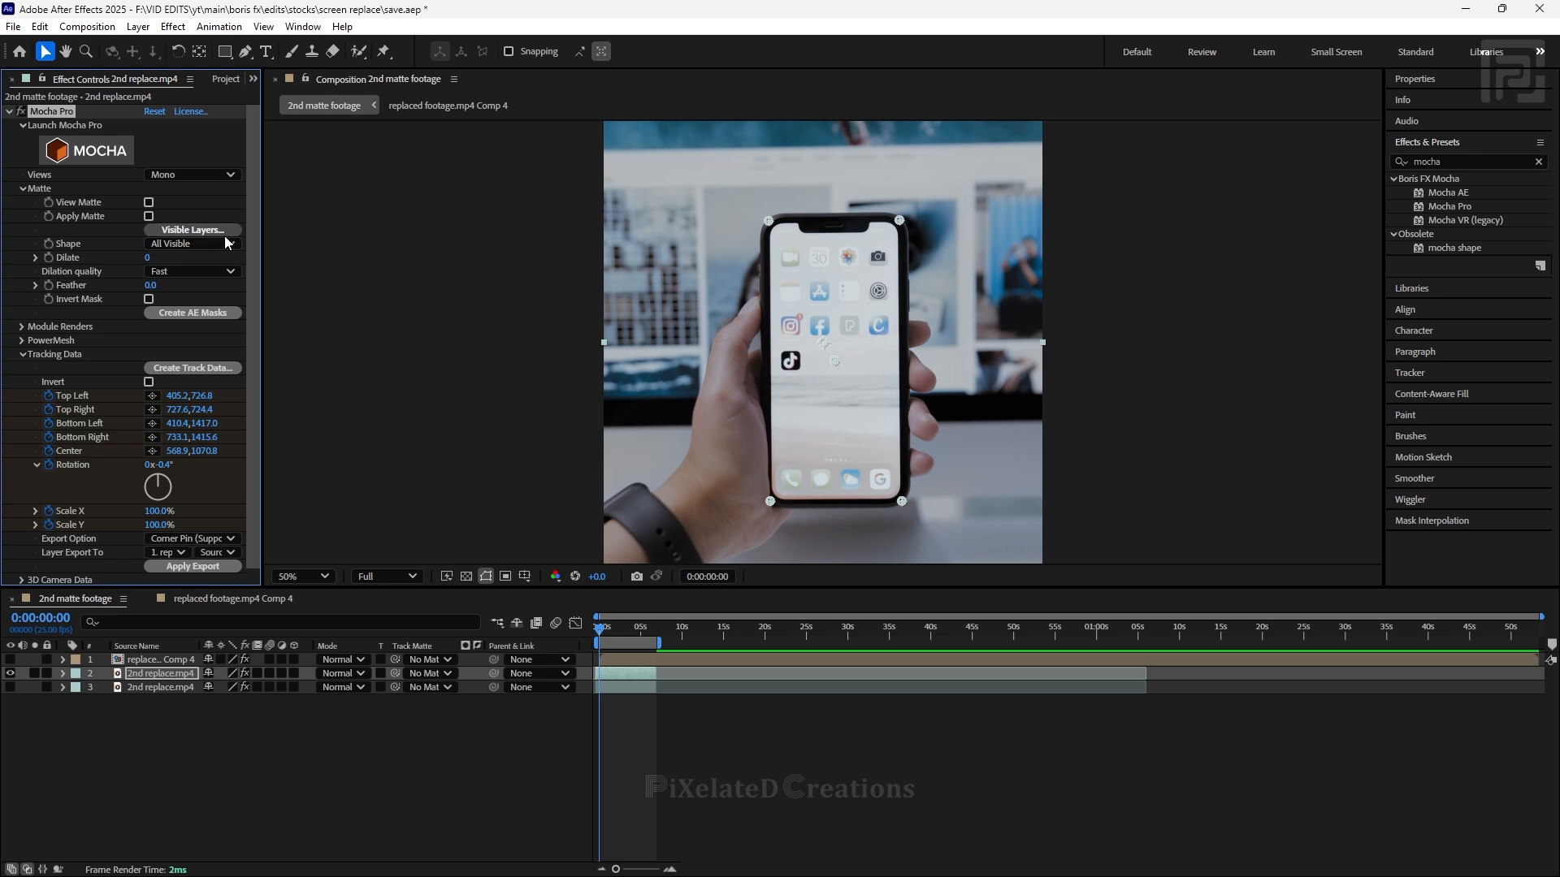
# - Keep Layer 3 and screen as the visible Mocha layers and create After Effects masks on the upper 2nd replace.mp4 layer
pyautogui.click(193, 230)
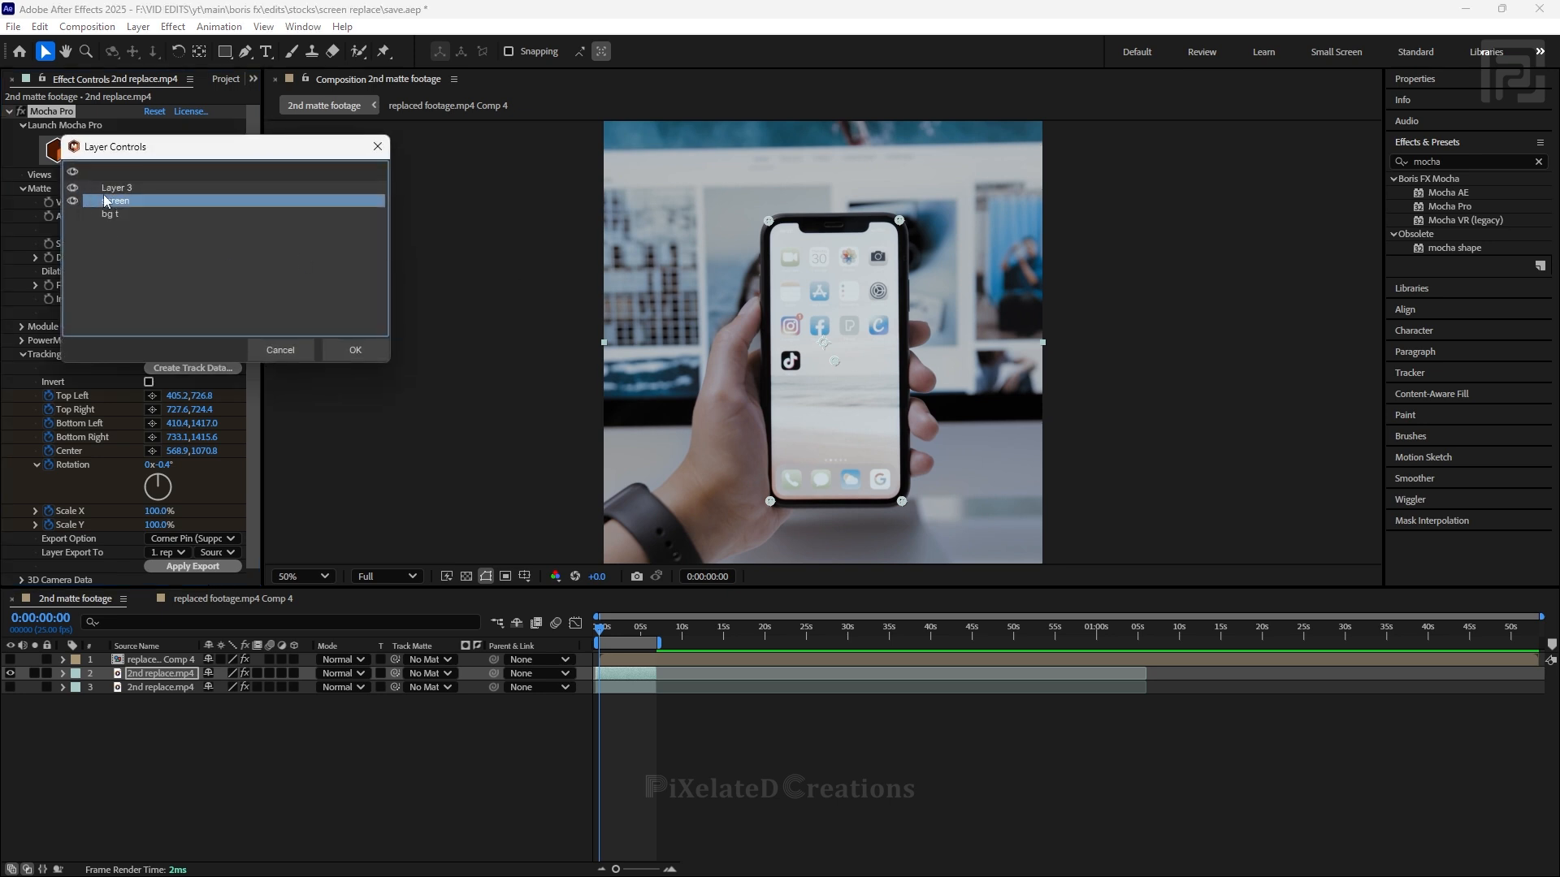
pyautogui.moveTo(117, 151); pyautogui.dragTo(250, 164)
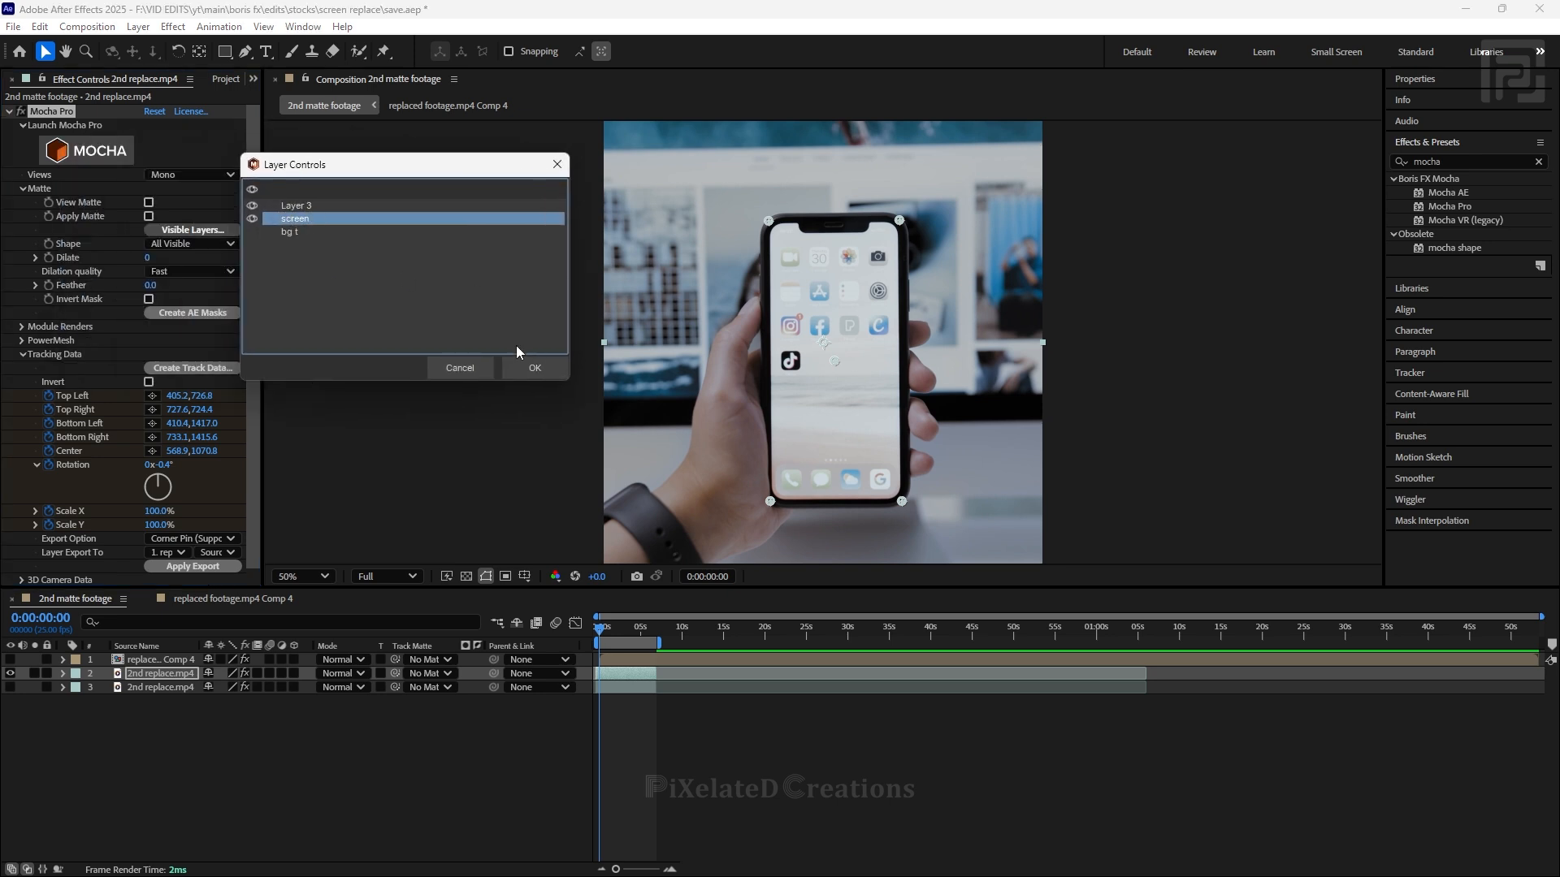
pyautogui.click(490, 363)
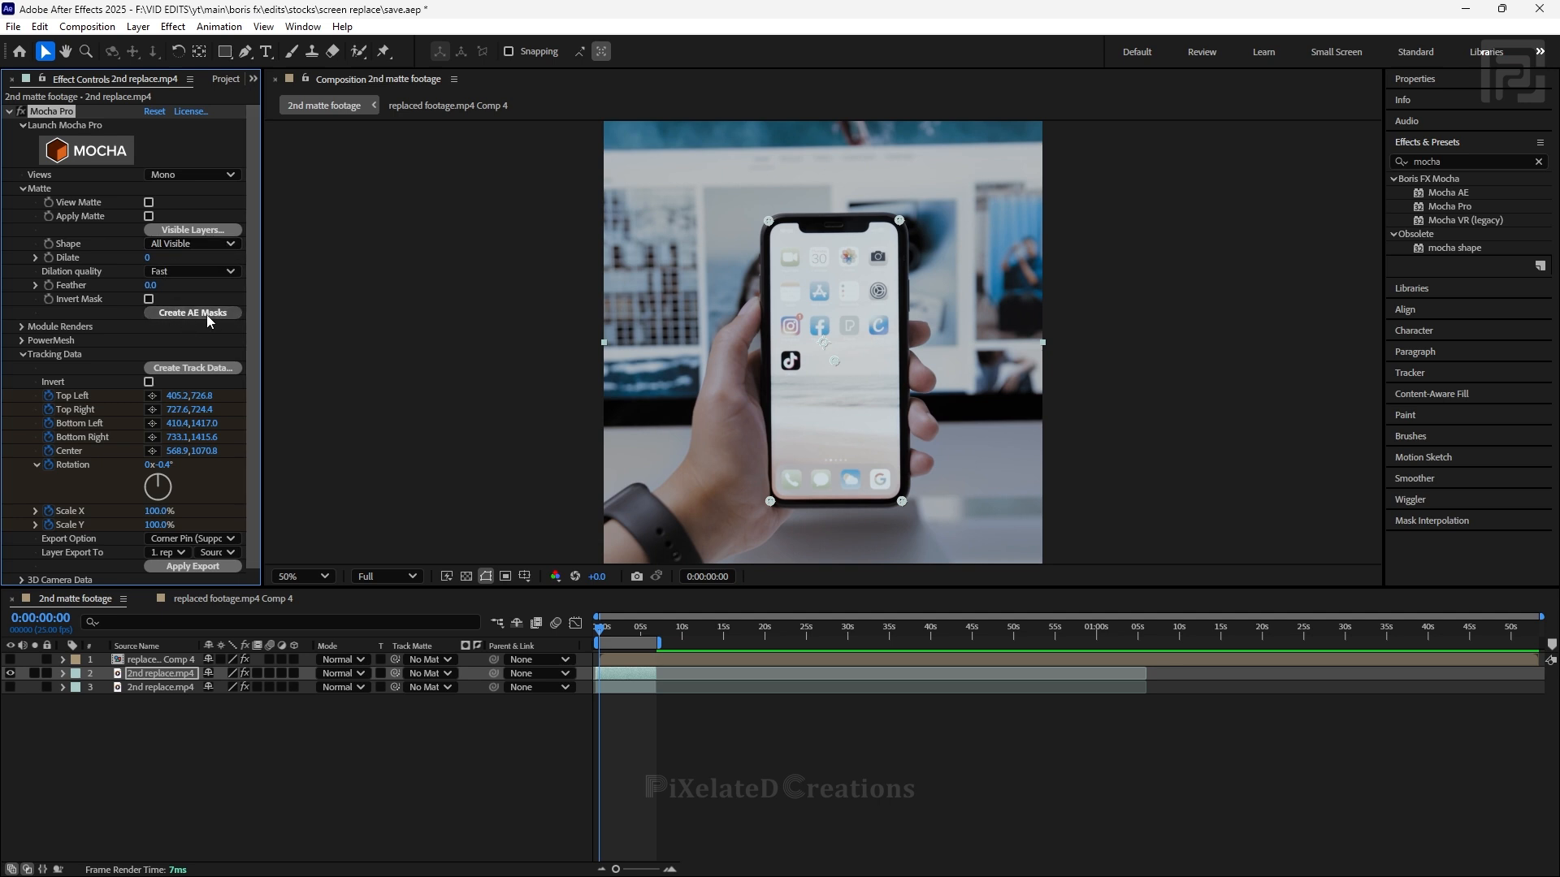
pyautogui.click(158, 672)
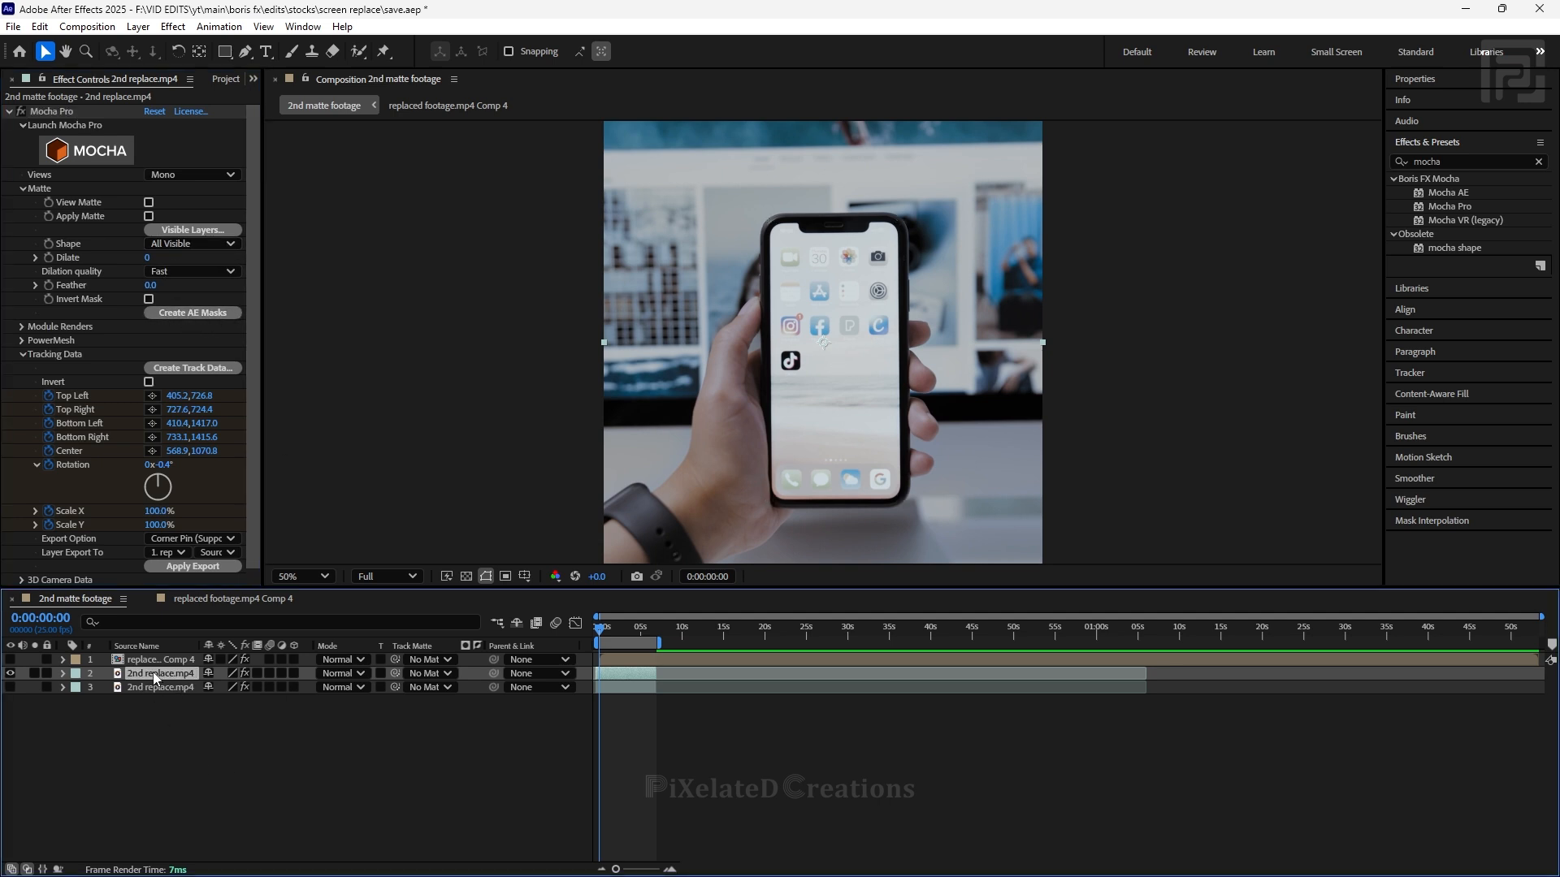
pyautogui.click(197, 313)
pyautogui.scroll(3, 839, 338)
pyautogui.scroll(-3, 839, 338)
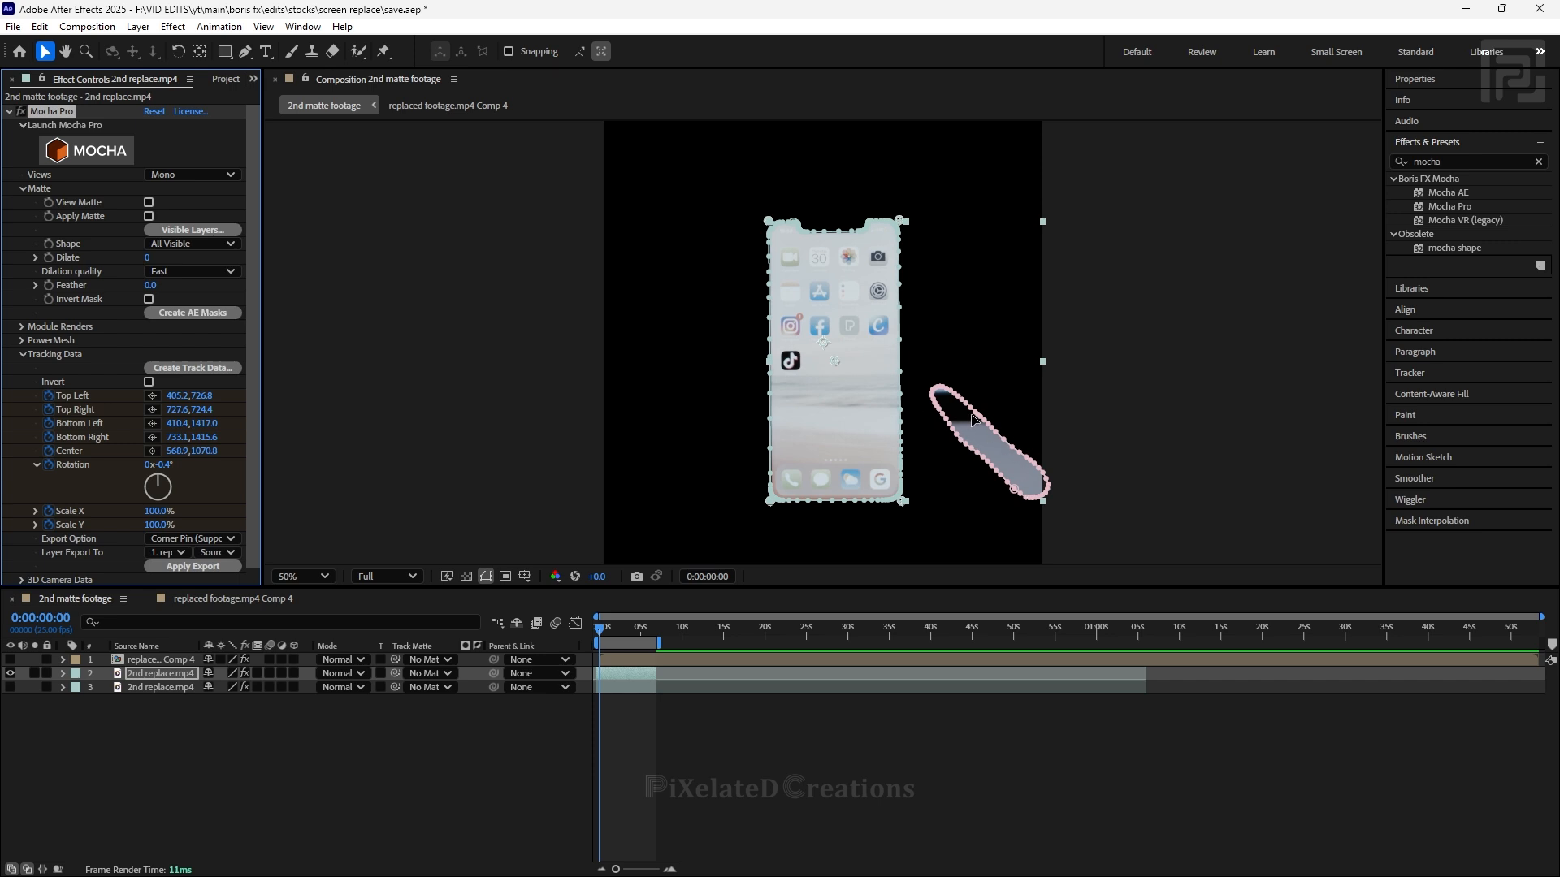
# - Show the replaced footage.mp4 Comp 4 layer and the lowest 2nd replace.mp4 layer again
pyautogui.click(12, 699)
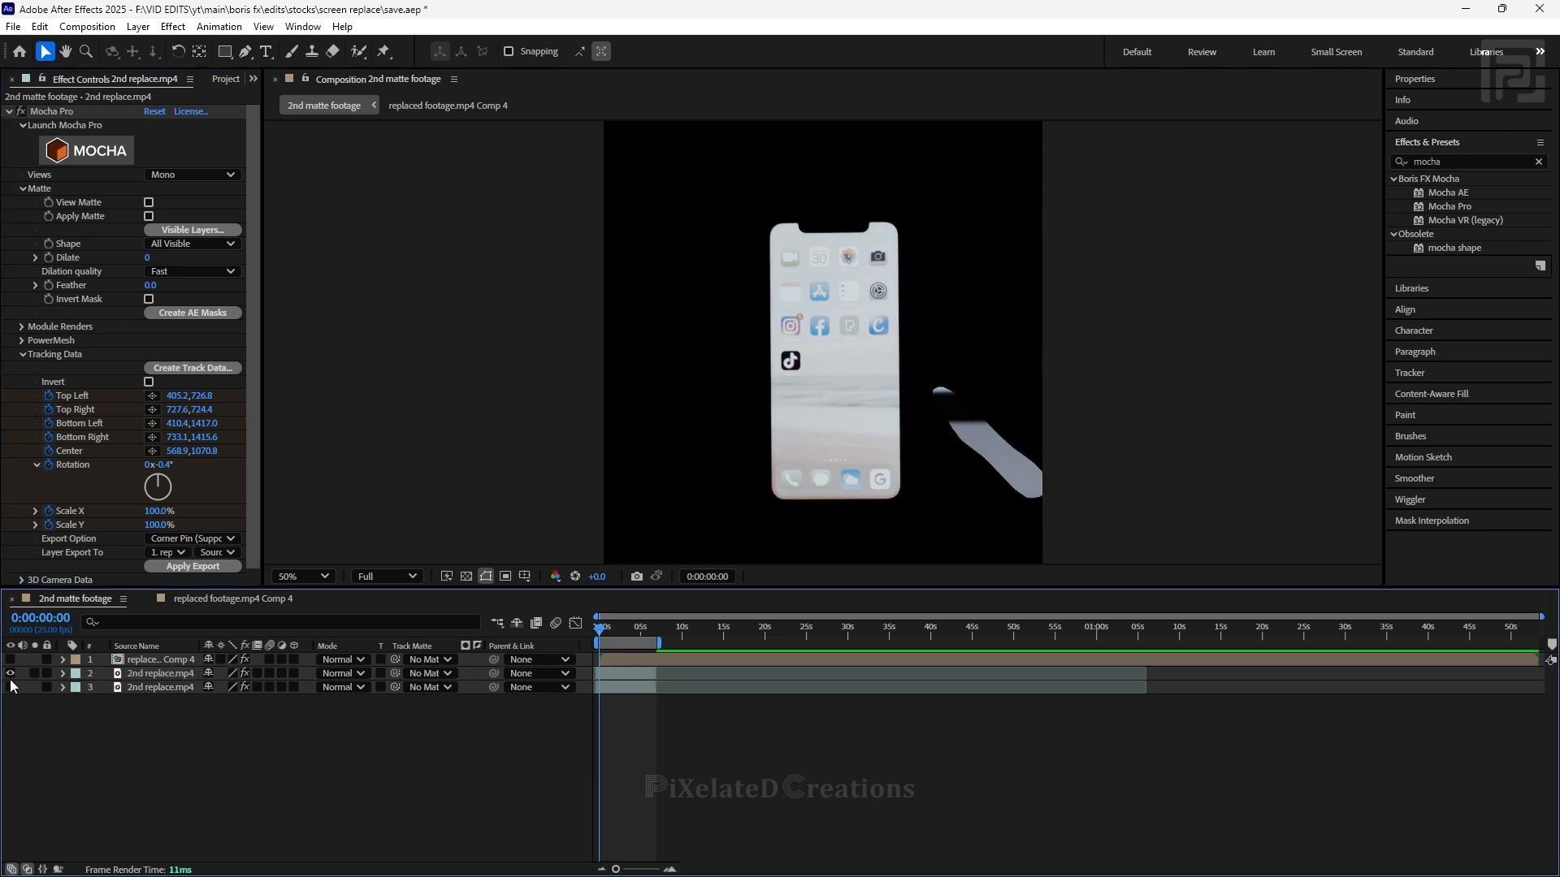
pyautogui.click(11, 659)
pyautogui.click(11, 688)
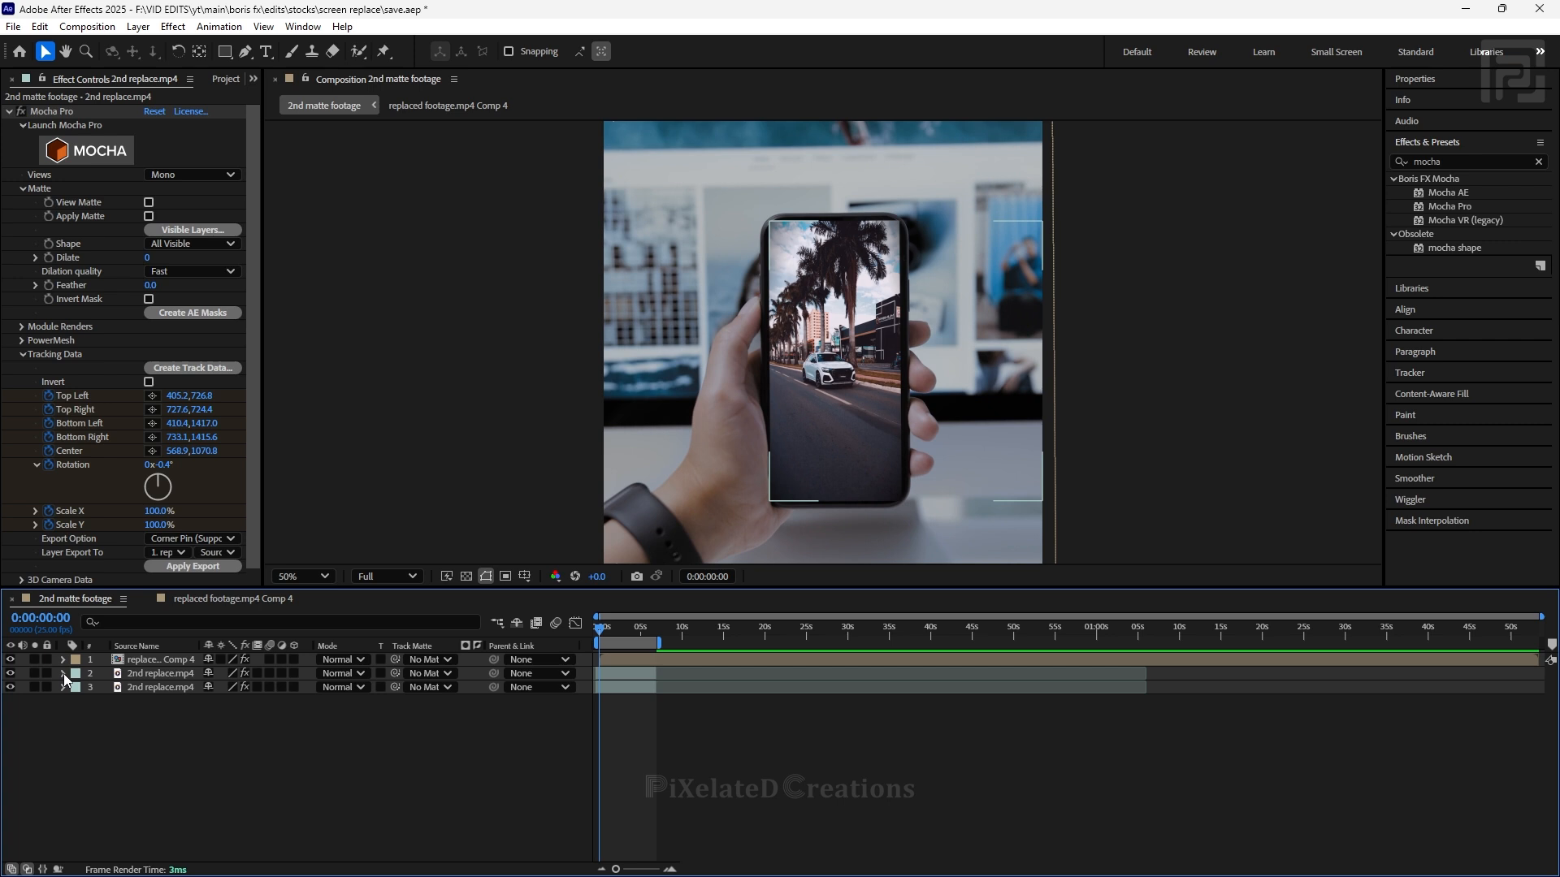
# - Set the Layer 3 mask of the upper 2nd replace.mp4 layer to Subtract
pyautogui.click(63, 674)
pyautogui.click(78, 689)
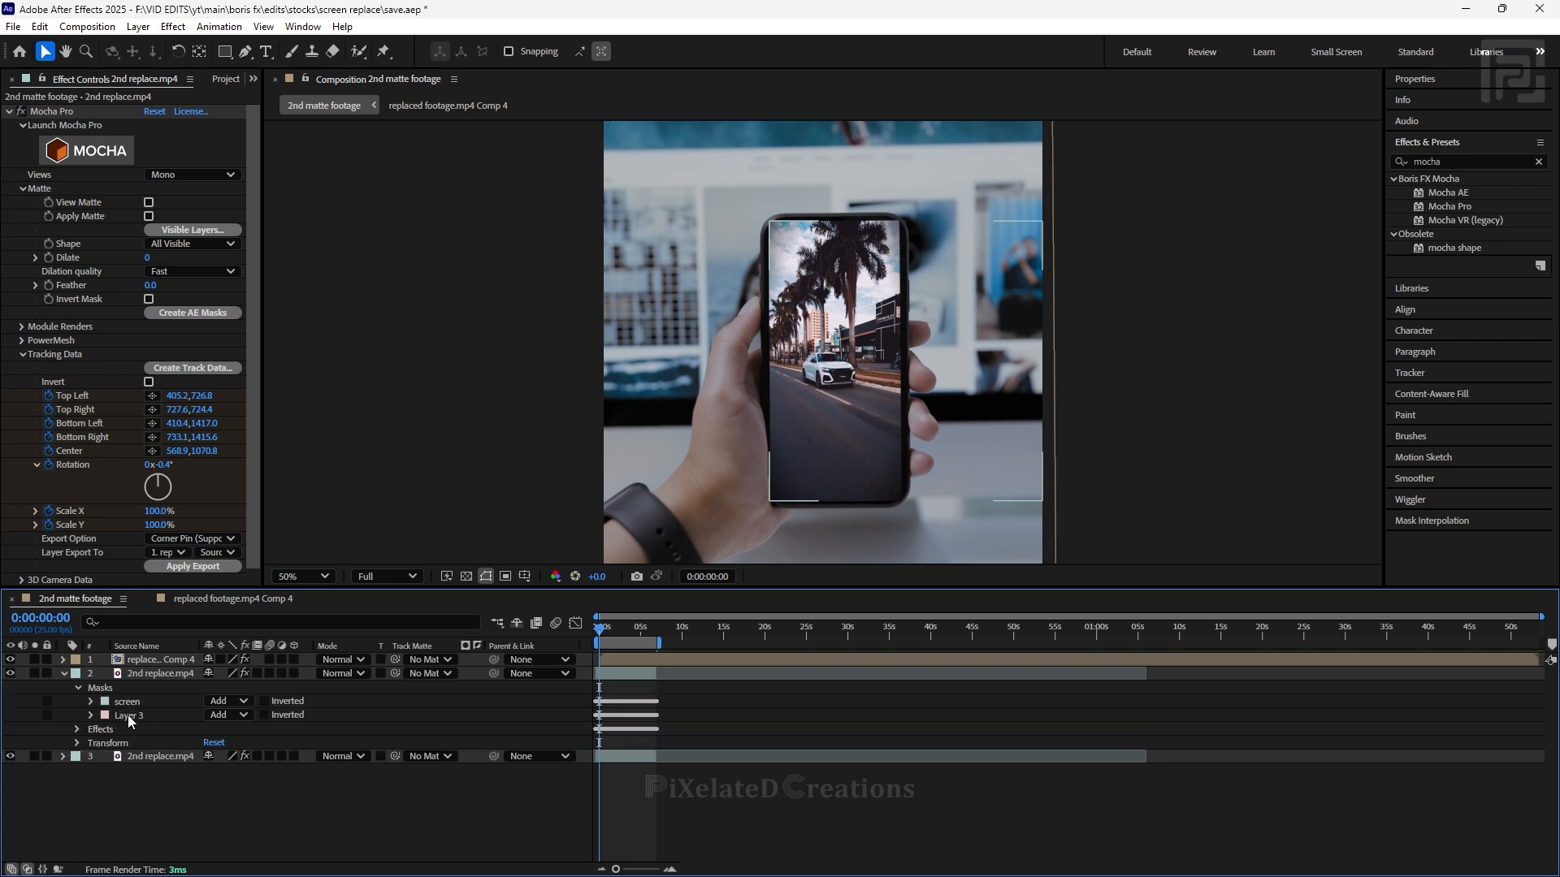
pyautogui.click(227, 716)
pyautogui.click(224, 768)
# - Use the masked 2nd replace.mp4 layer as track matte for replaced footage.mp4 Comp 4 and preview the finger passing over the screen
pyautogui.click(430, 660)
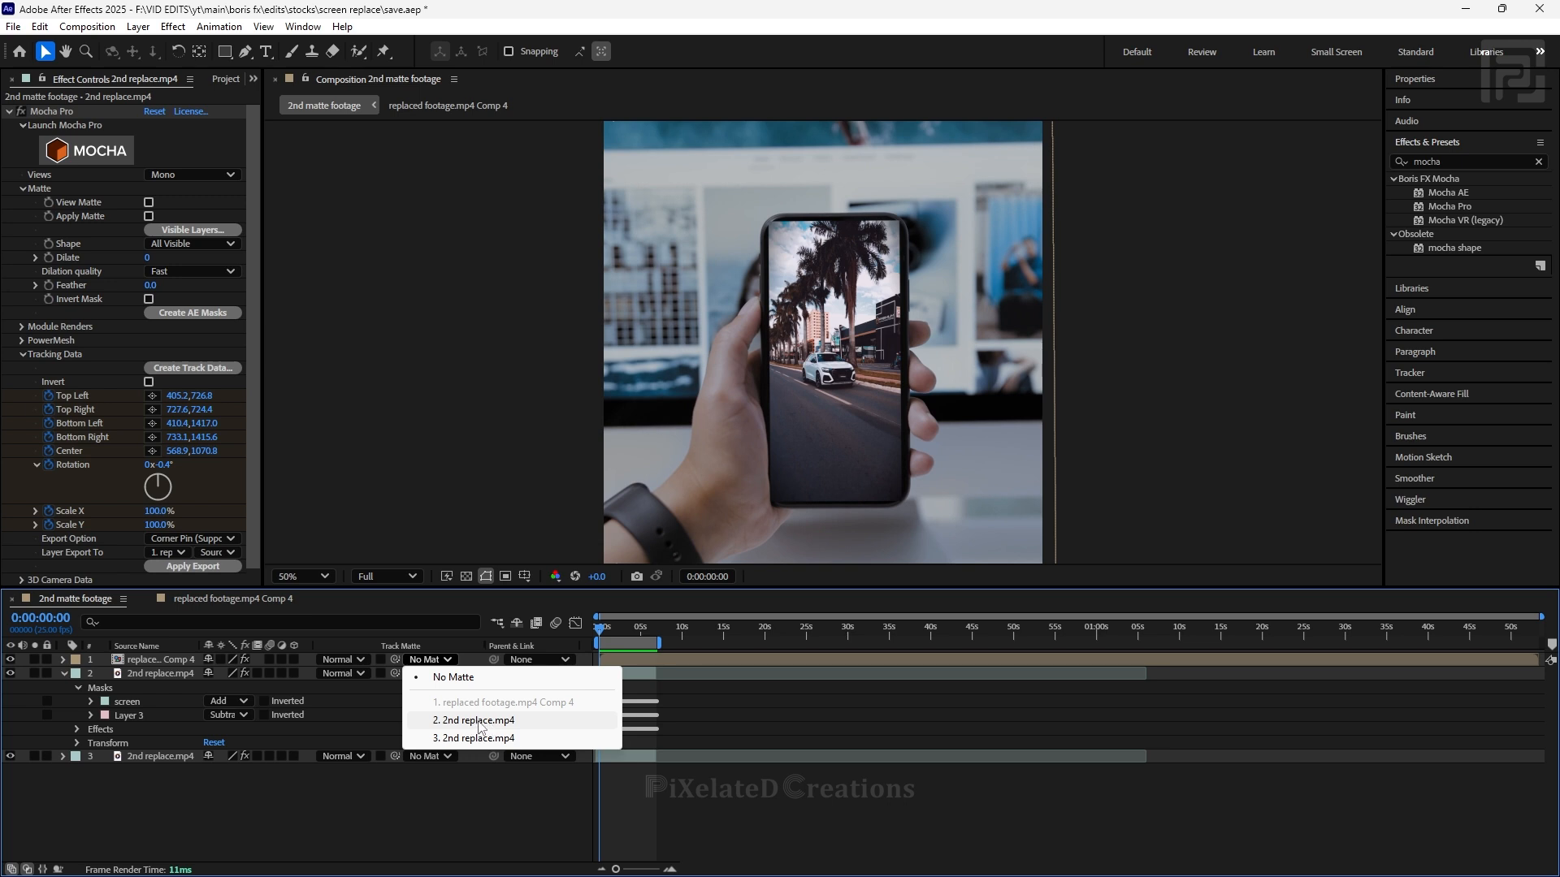
pyautogui.click(480, 723)
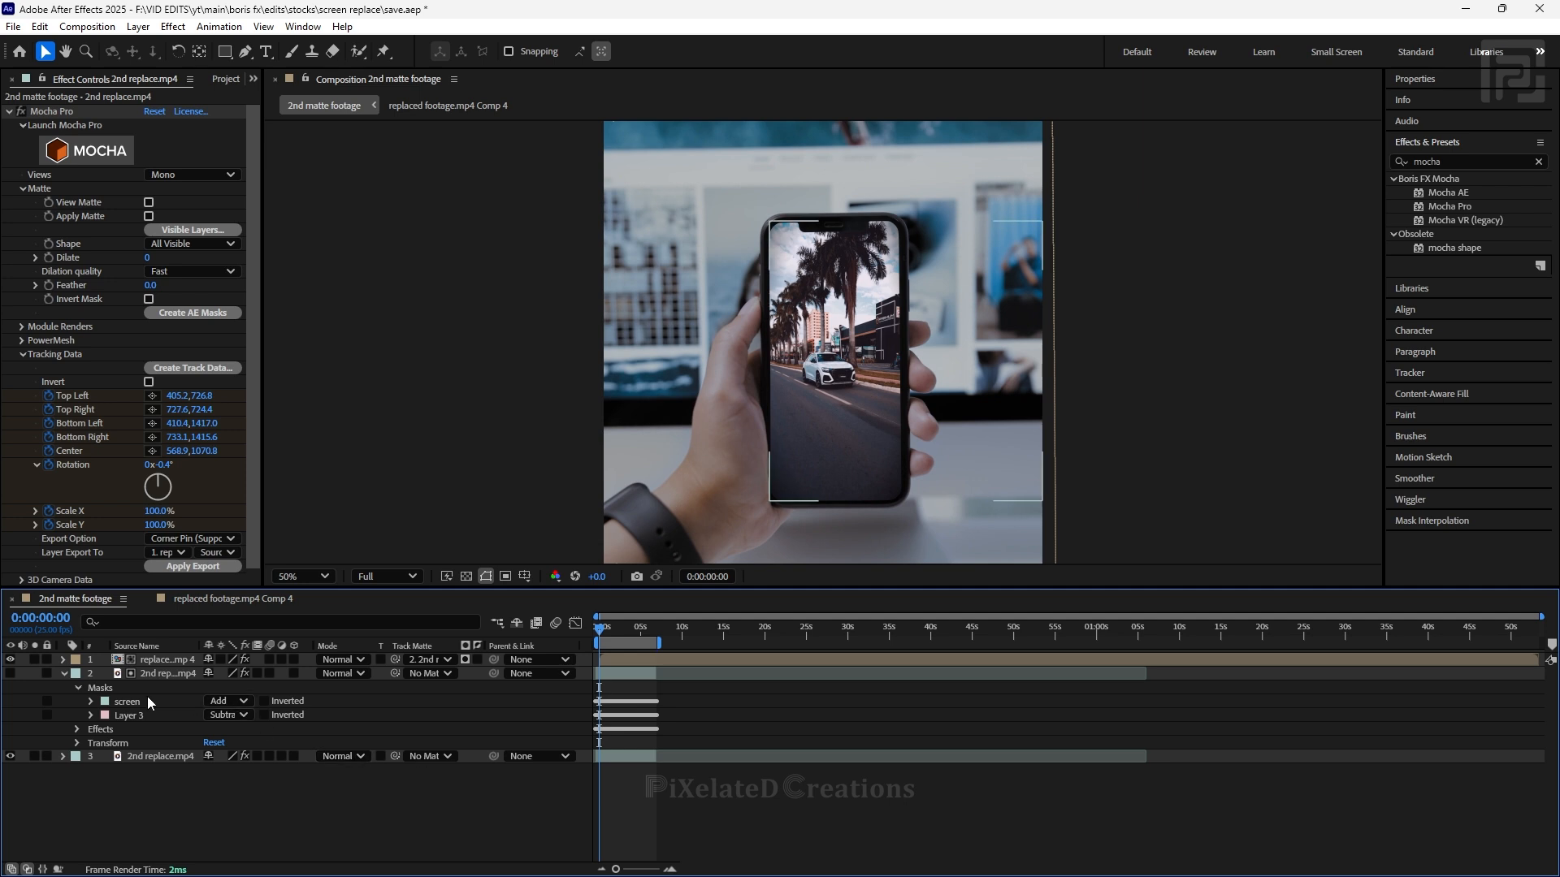
pyautogui.click(63, 673)
pyautogui.click(602, 633)
pyautogui.moveTo(602, 633); pyautogui.dragTo(622, 661)
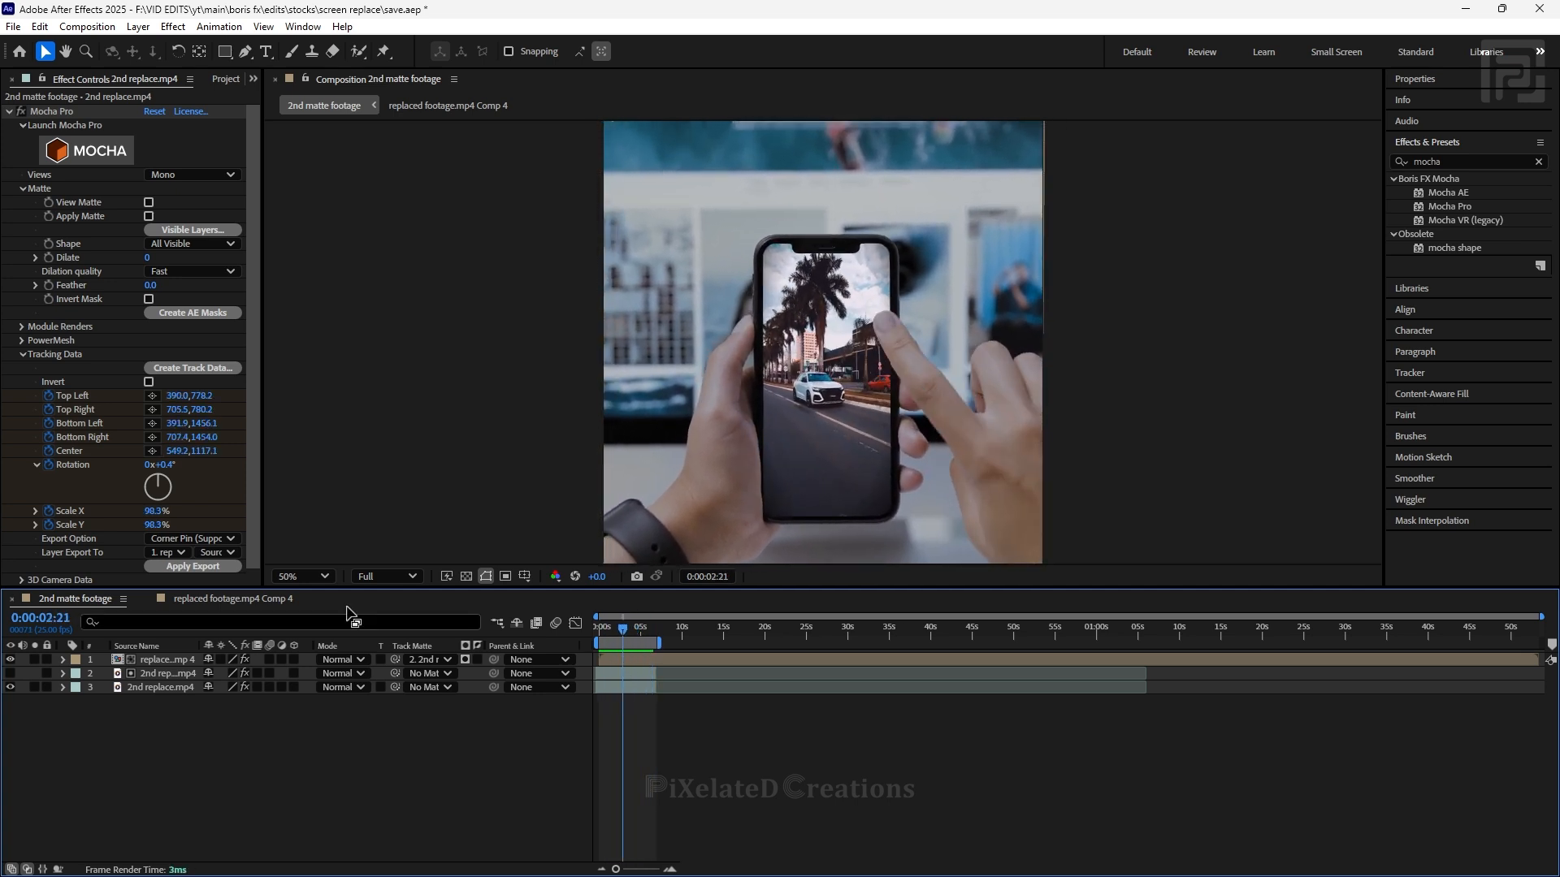
# - Switch the Layer 3 mask on the upper 2nd replace.mp4 layer to None, try Add, and return it to None
pyautogui.click(65, 673)
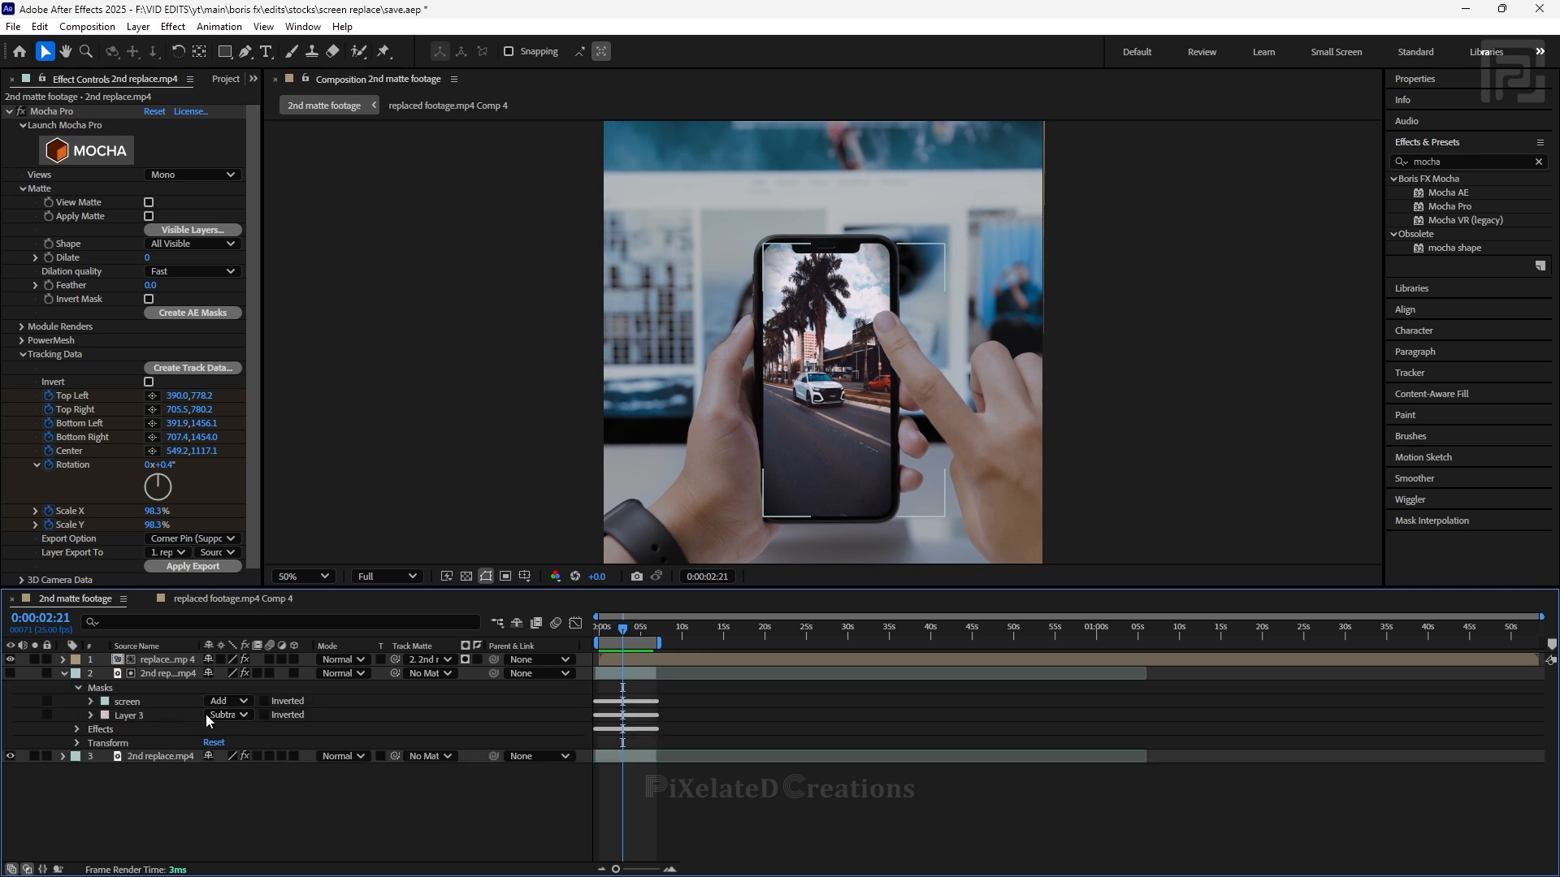
pyautogui.click(231, 717)
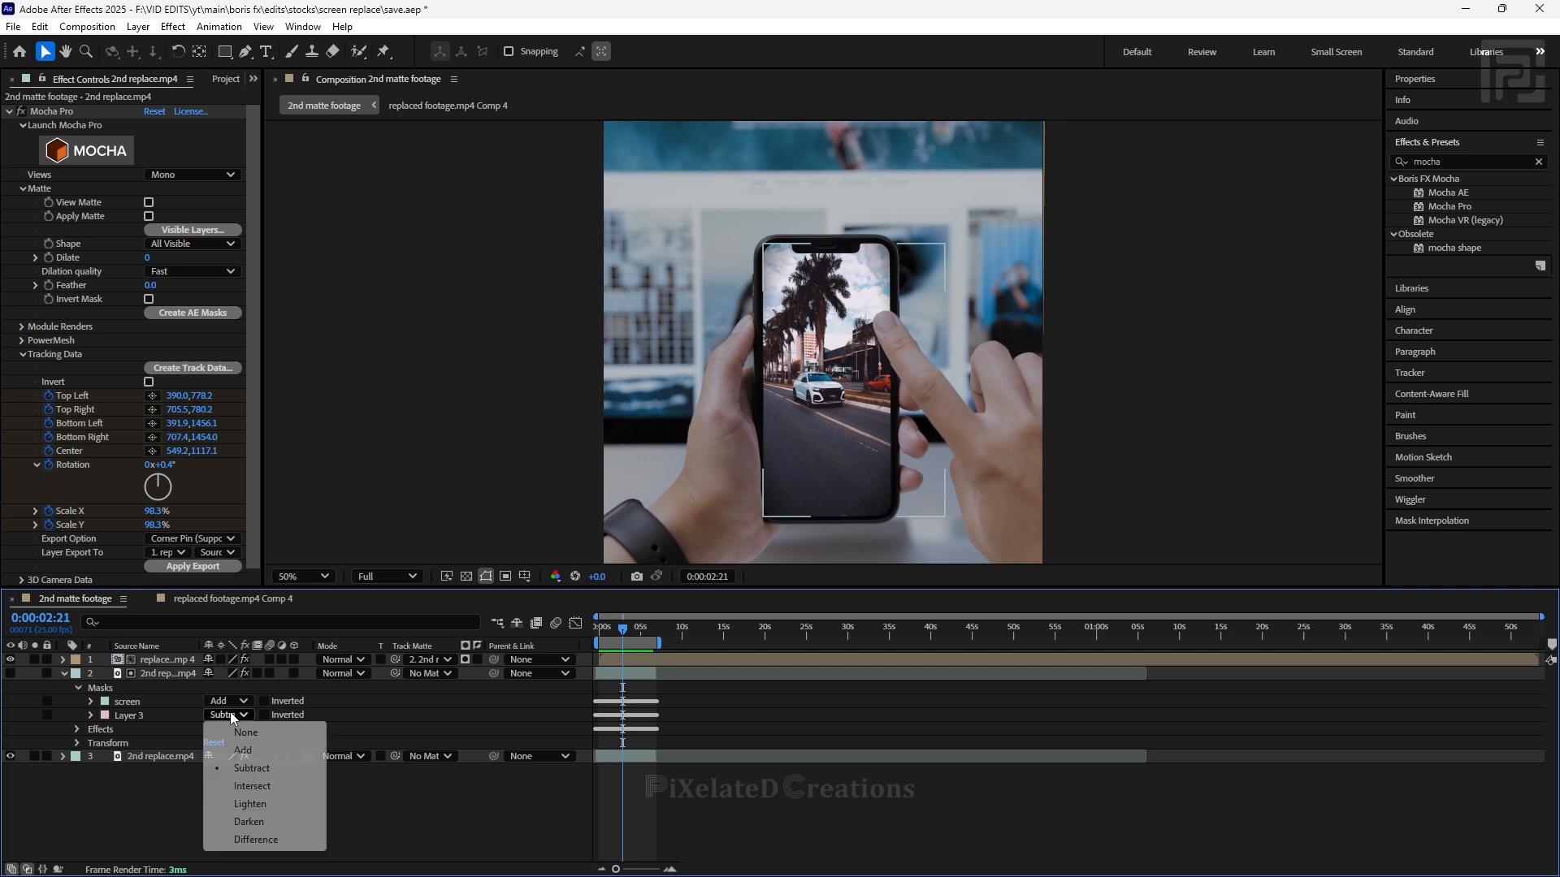
pyautogui.click(247, 732)
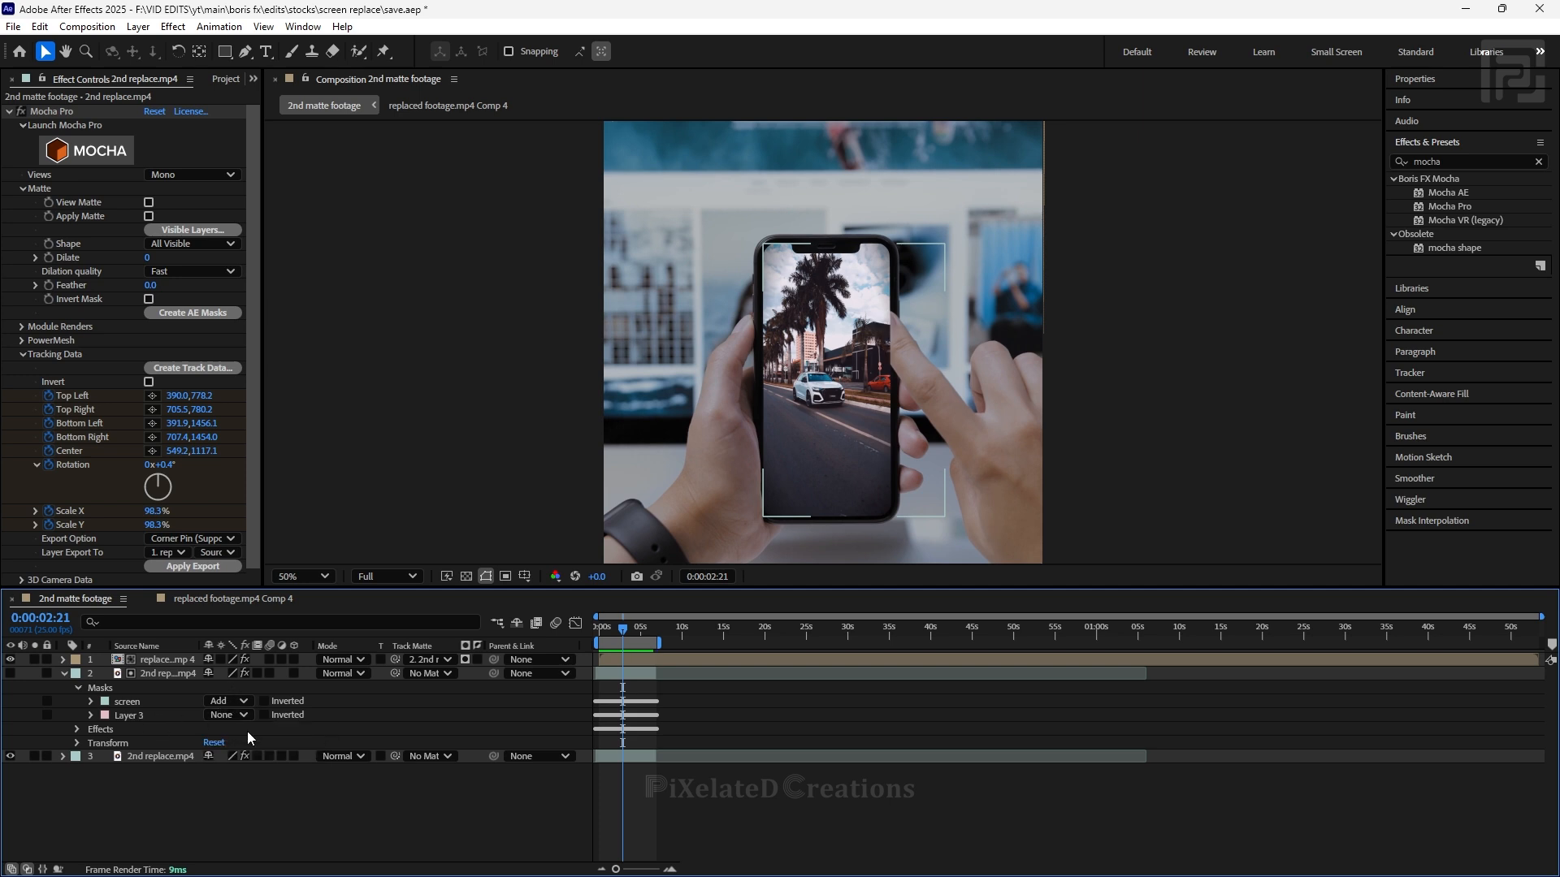
pyautogui.click(244, 718)
pyautogui.click(243, 750)
pyautogui.click(227, 715)
pyautogui.click(219, 733)
# - Hide the lowest 2nd replace.mp4 layer and scrub around the two-second mark to inspect the matted screen footage alone
pyautogui.moveTo(623, 630)
pyautogui.mouseDown()
pyautogui.moveTo(638, 632)
pyautogui.moveTo(617, 641)
pyautogui.mouseUp()
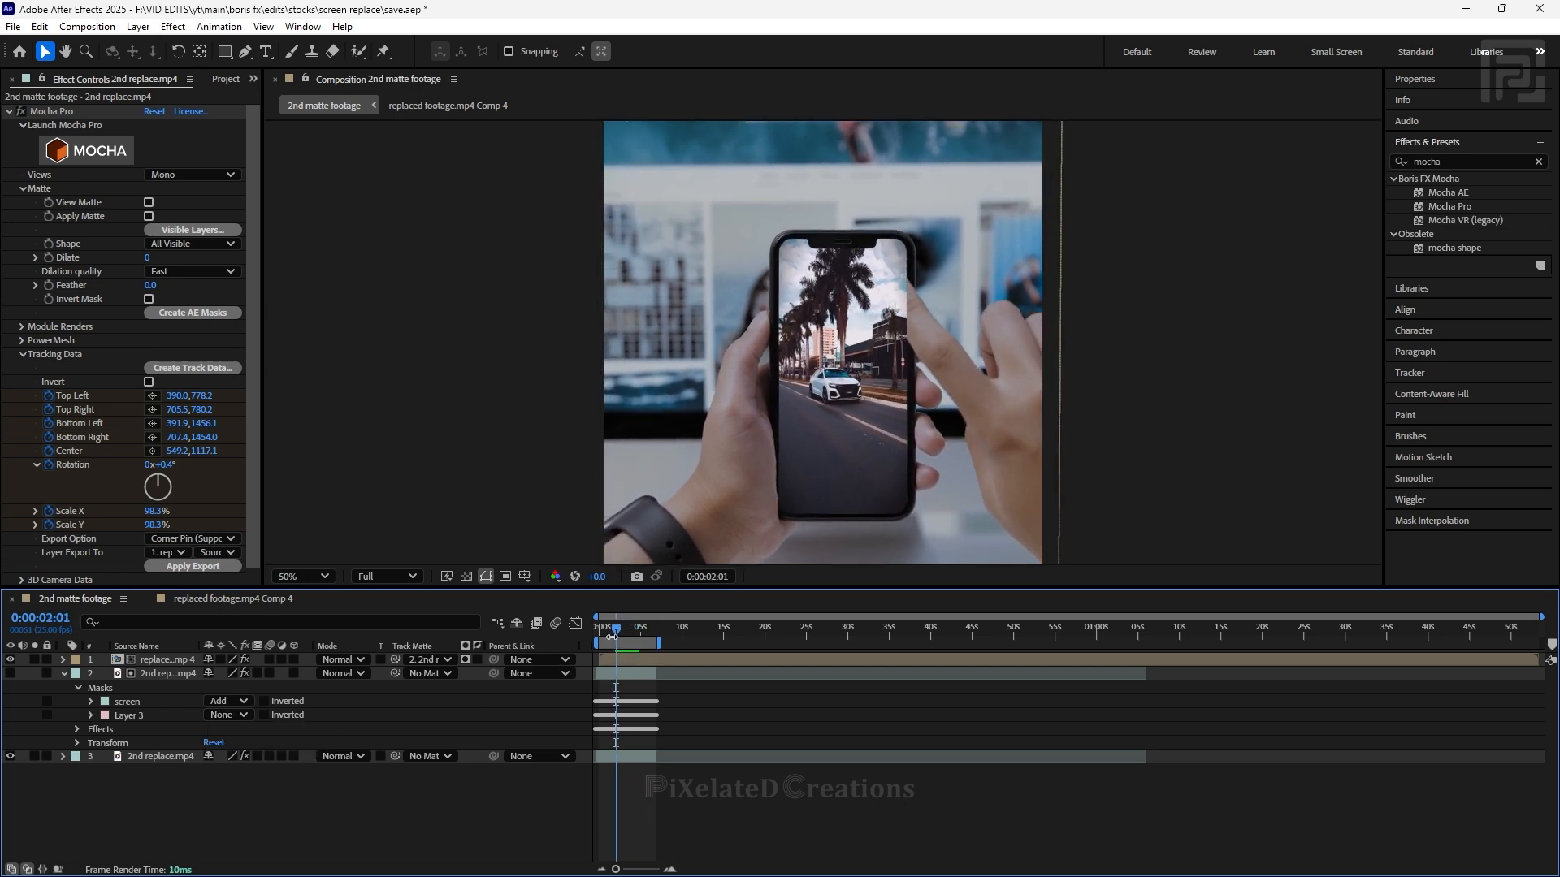
pyautogui.click(11, 757)
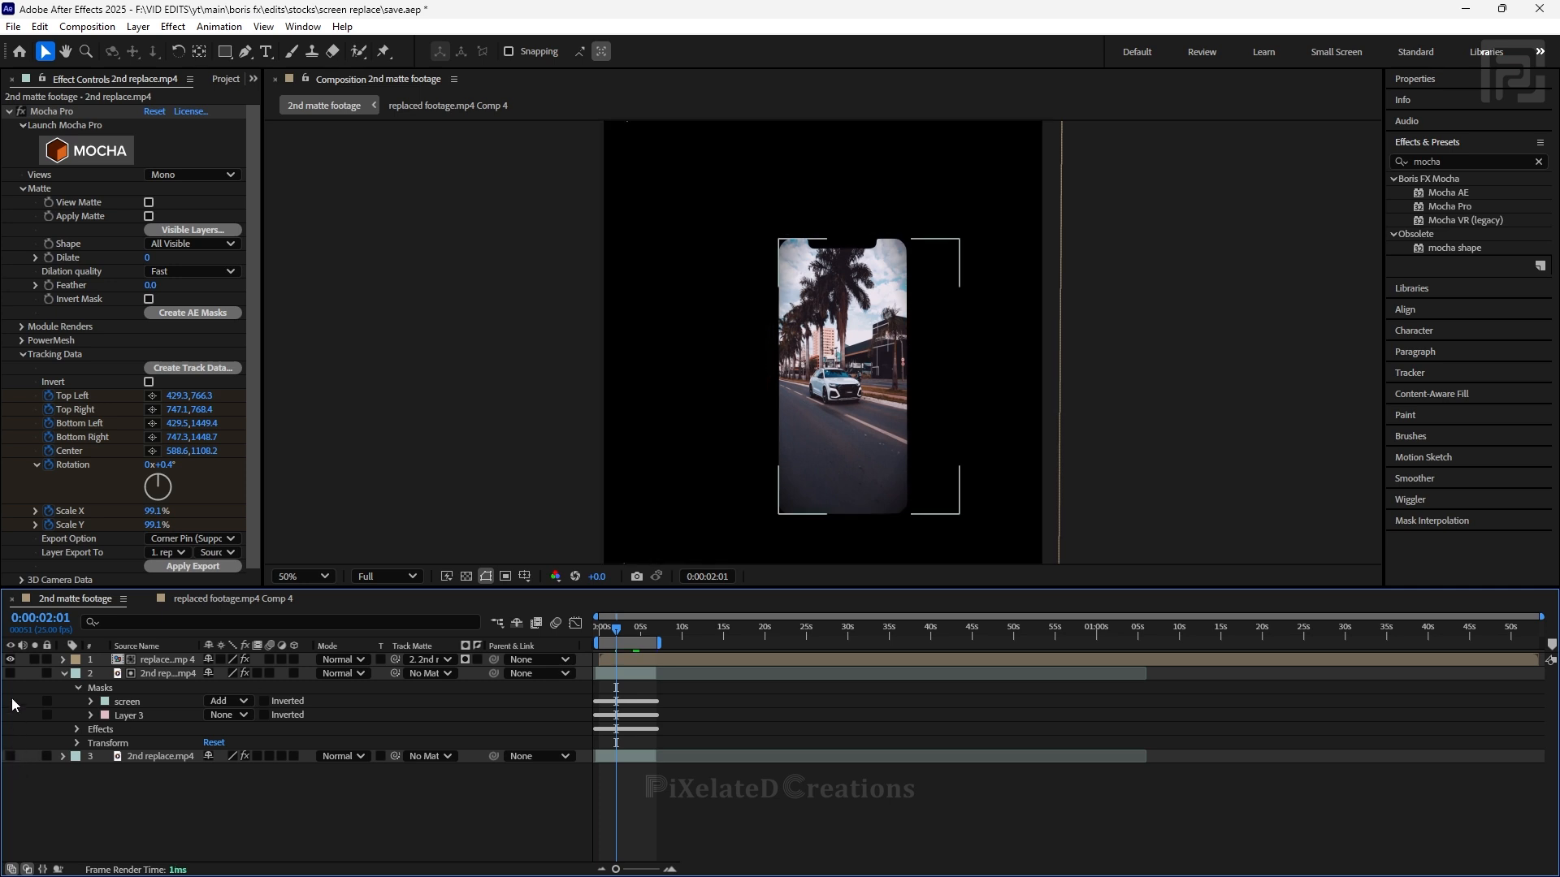
pyautogui.click(10, 659)
pyautogui.click(13, 676)
pyautogui.click(10, 673)
pyautogui.click(11, 660)
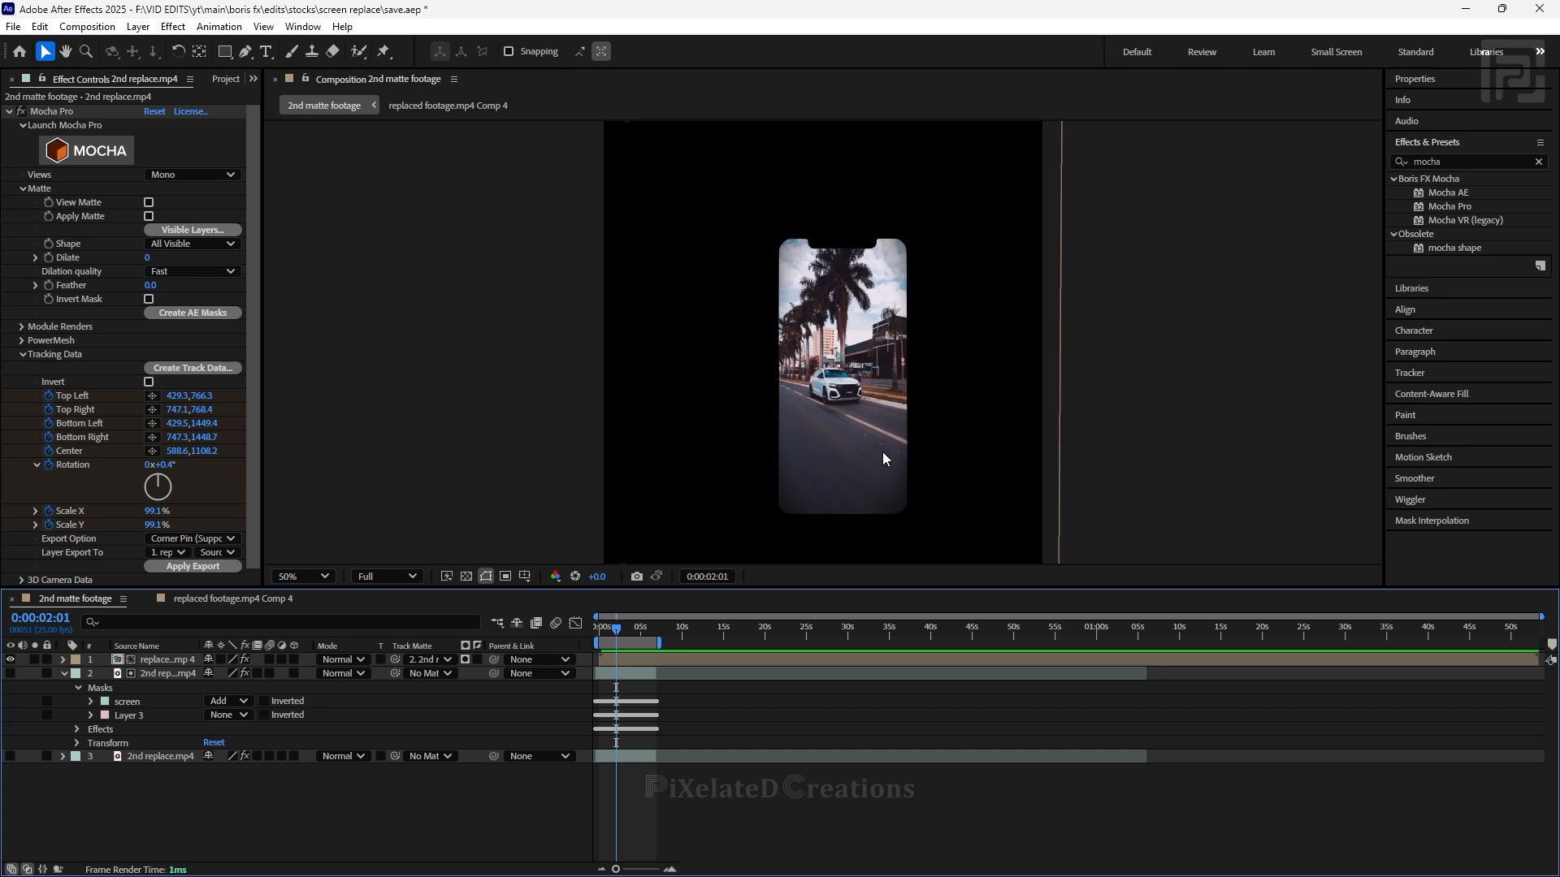
pyautogui.moveTo(616, 636)
pyautogui.mouseDown()
pyautogui.moveTo(643, 633)
pyautogui.moveTo(578, 638)
pyautogui.moveTo(647, 641)
pyautogui.moveTo(591, 656)
pyautogui.moveTo(638, 662)
pyautogui.moveTo(615, 661)
pyautogui.mouseUp()
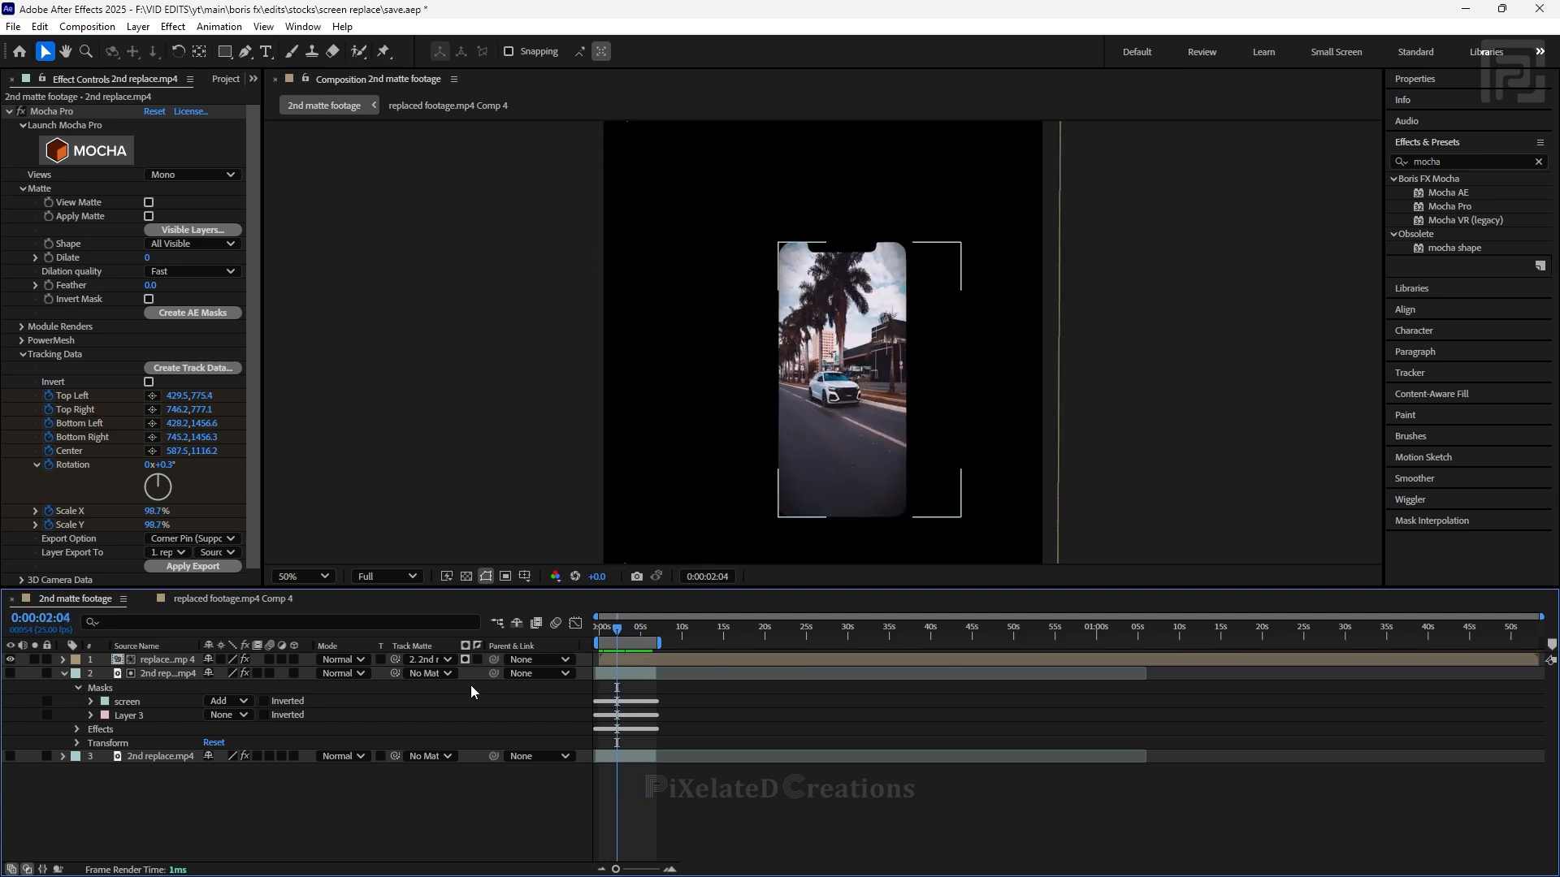
# - Set the Layer 3 mask to Subtract, show the lowest 2nd replace.mp4 layer again, and scrub back to 0:00:01:17
pyautogui.click(133, 715)
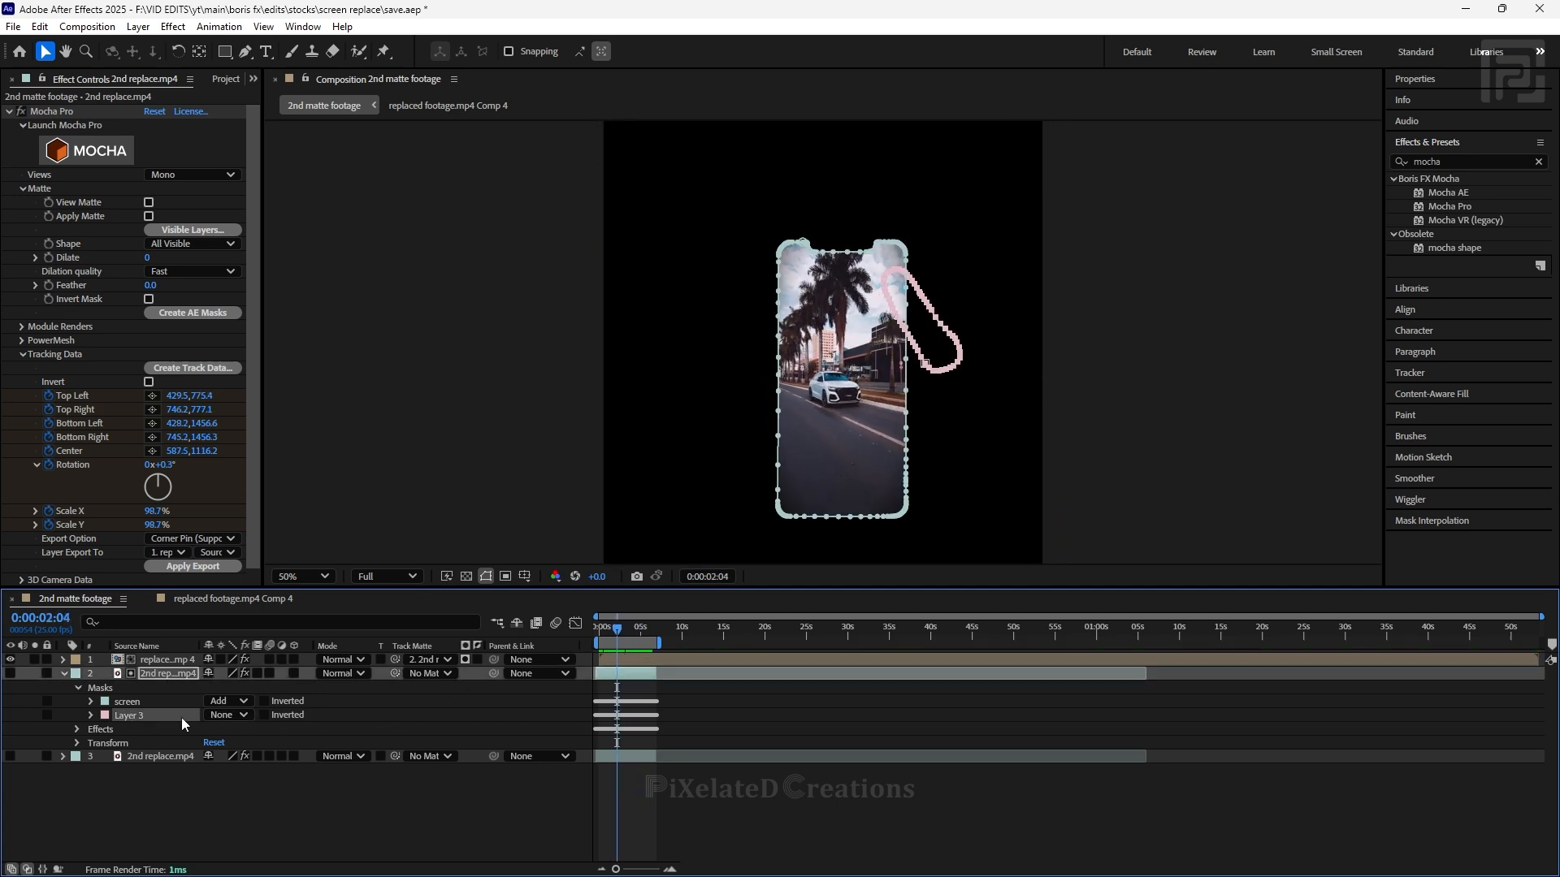
pyautogui.click(244, 715)
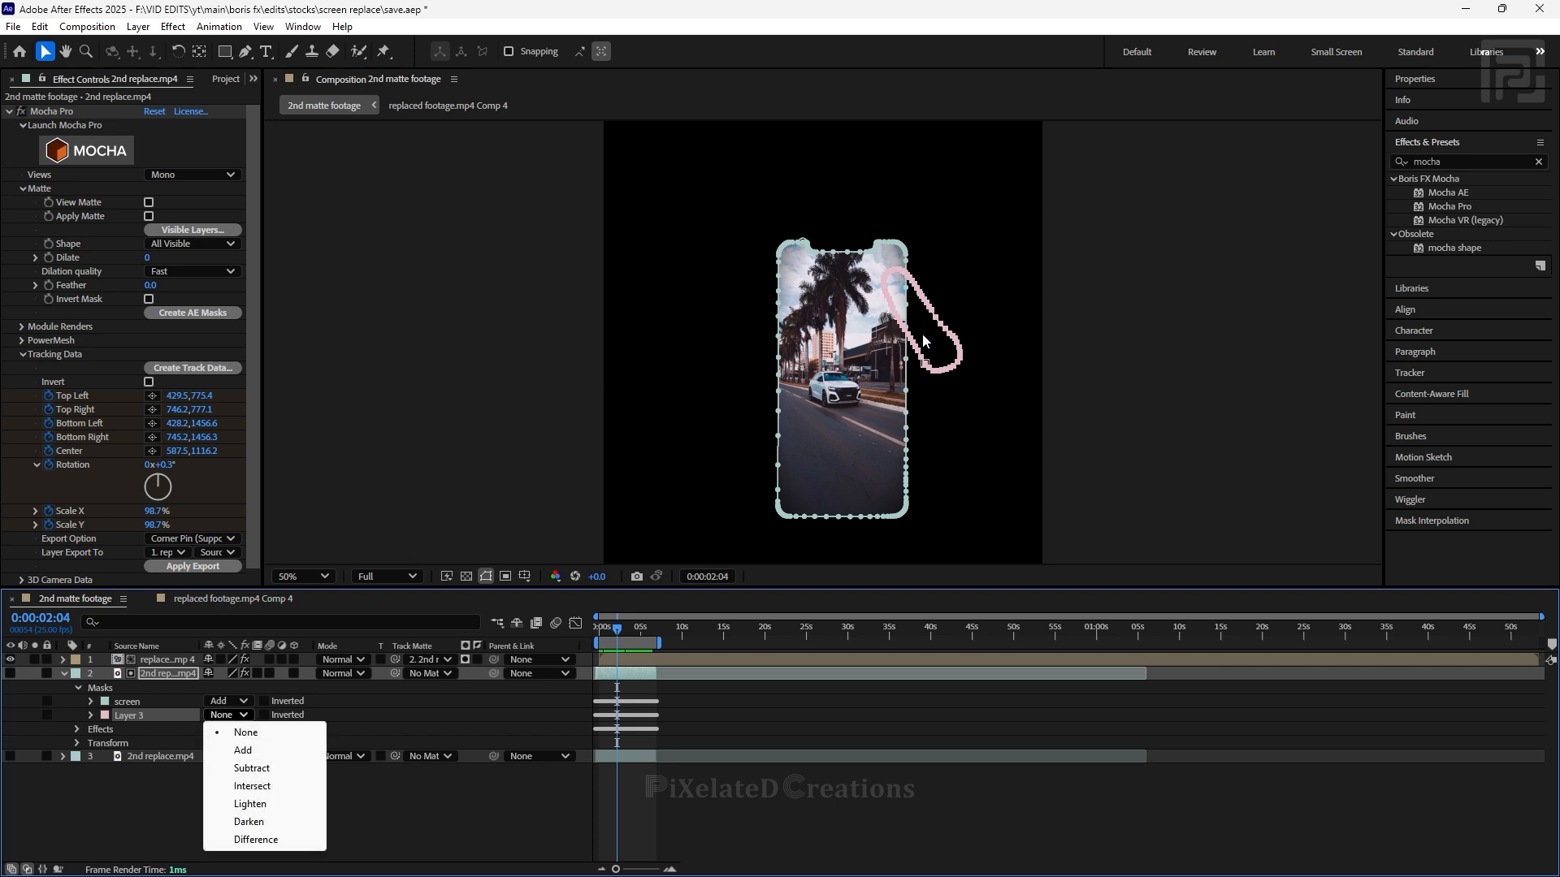
pyautogui.click(260, 768)
pyautogui.moveTo(617, 629); pyautogui.dragTo(640, 639)
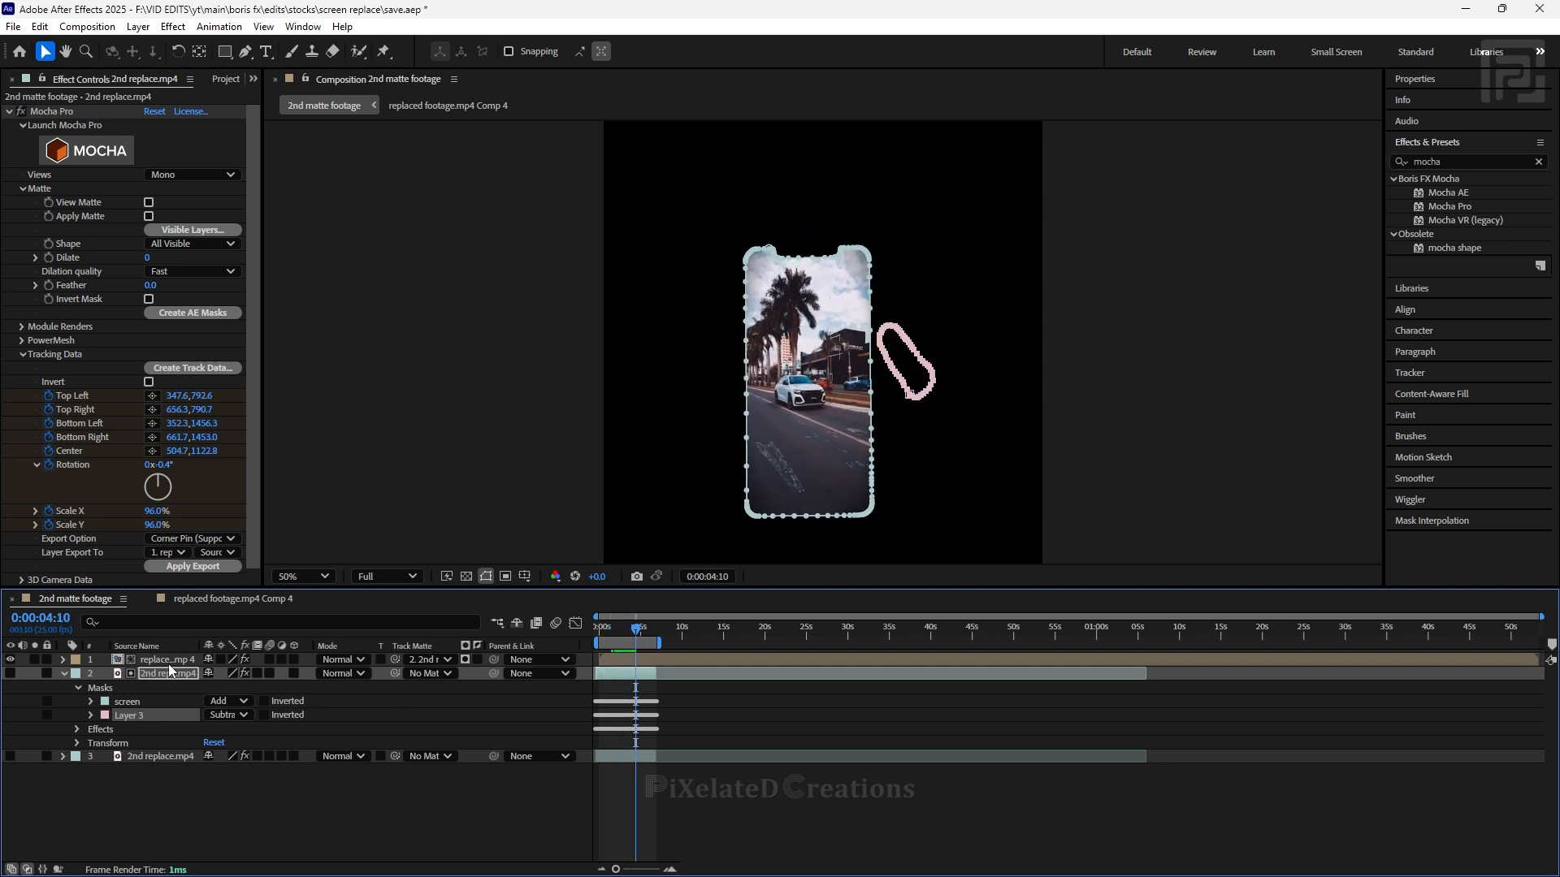
pyautogui.click(10, 756)
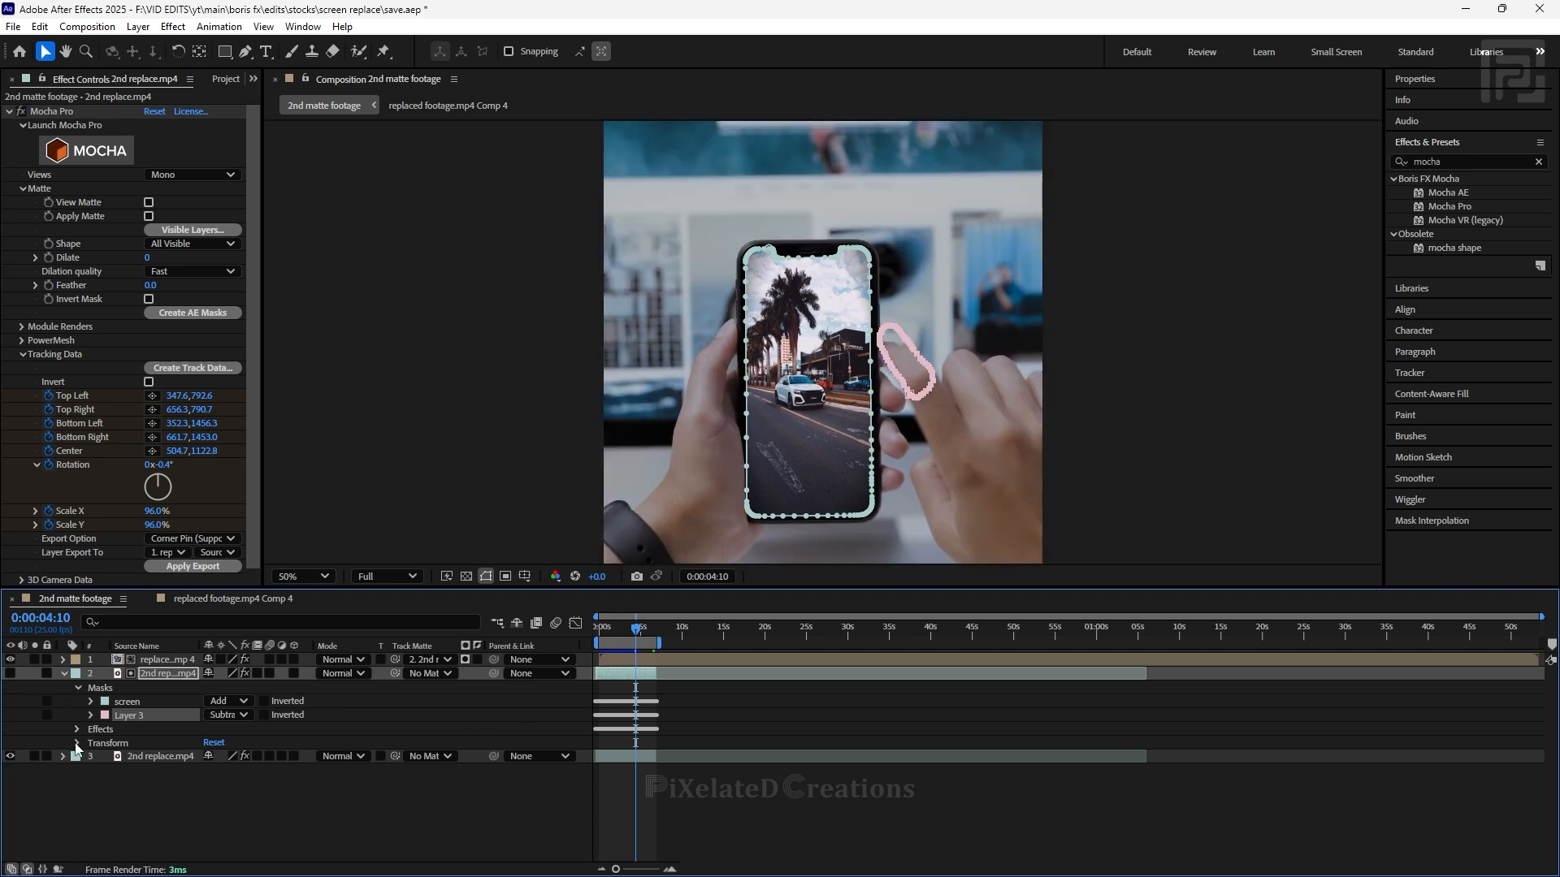
pyautogui.moveTo(638, 633)
pyautogui.mouseDown()
pyautogui.moveTo(597, 635)
pyautogui.moveTo(638, 635)
pyautogui.moveTo(613, 635)
pyautogui.mouseUp()
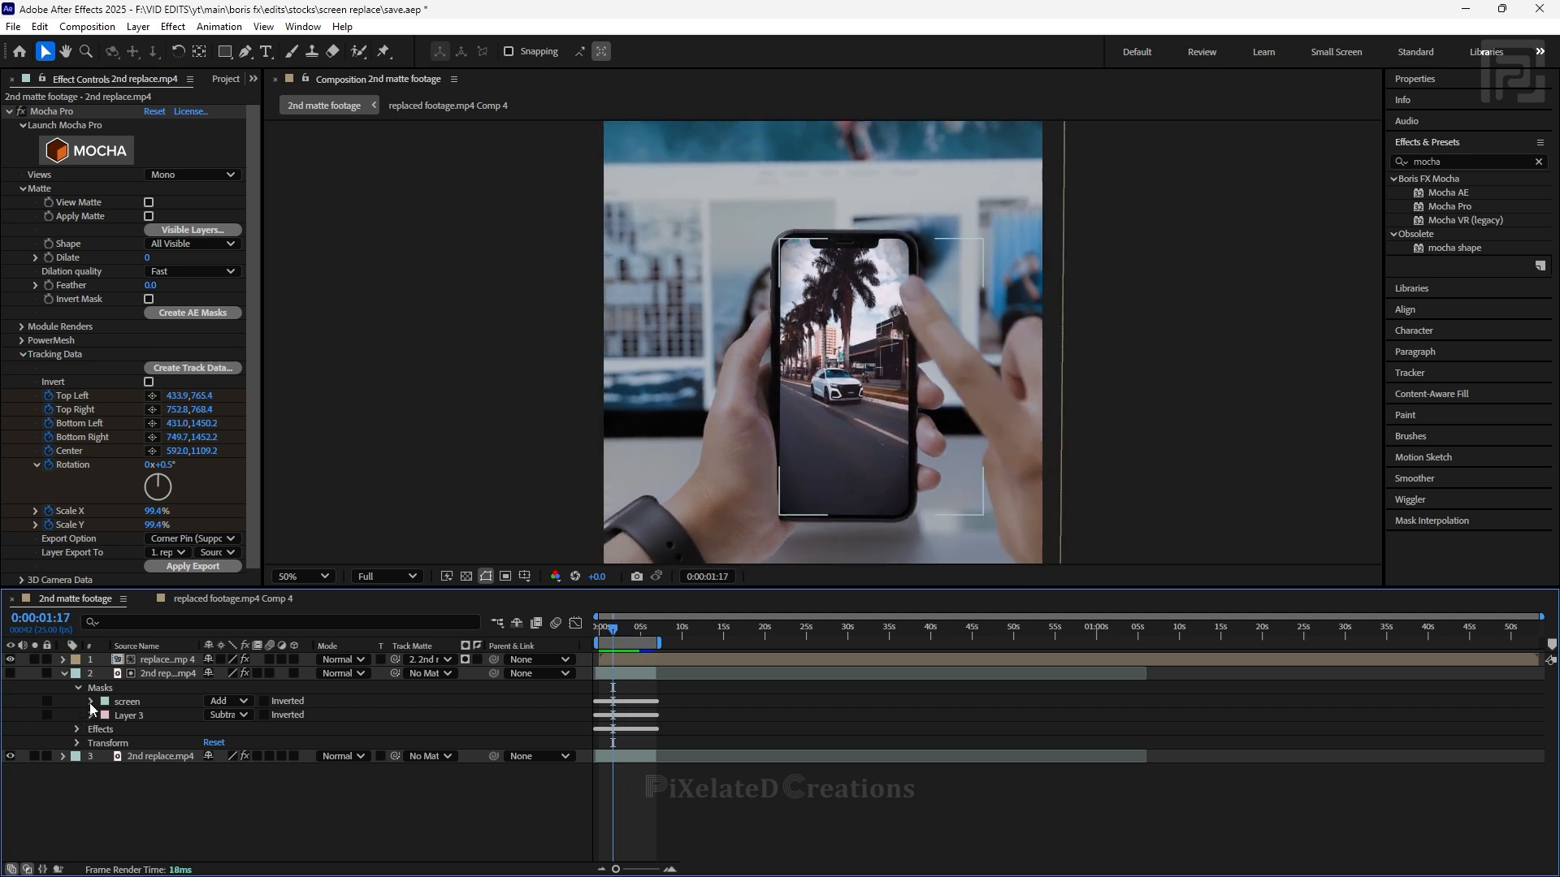
# - Set the screen mask's feather to 0.7 pixels and inspect the phone display's edges up close
pyautogui.click(91, 701)
pyautogui.click(210, 729)
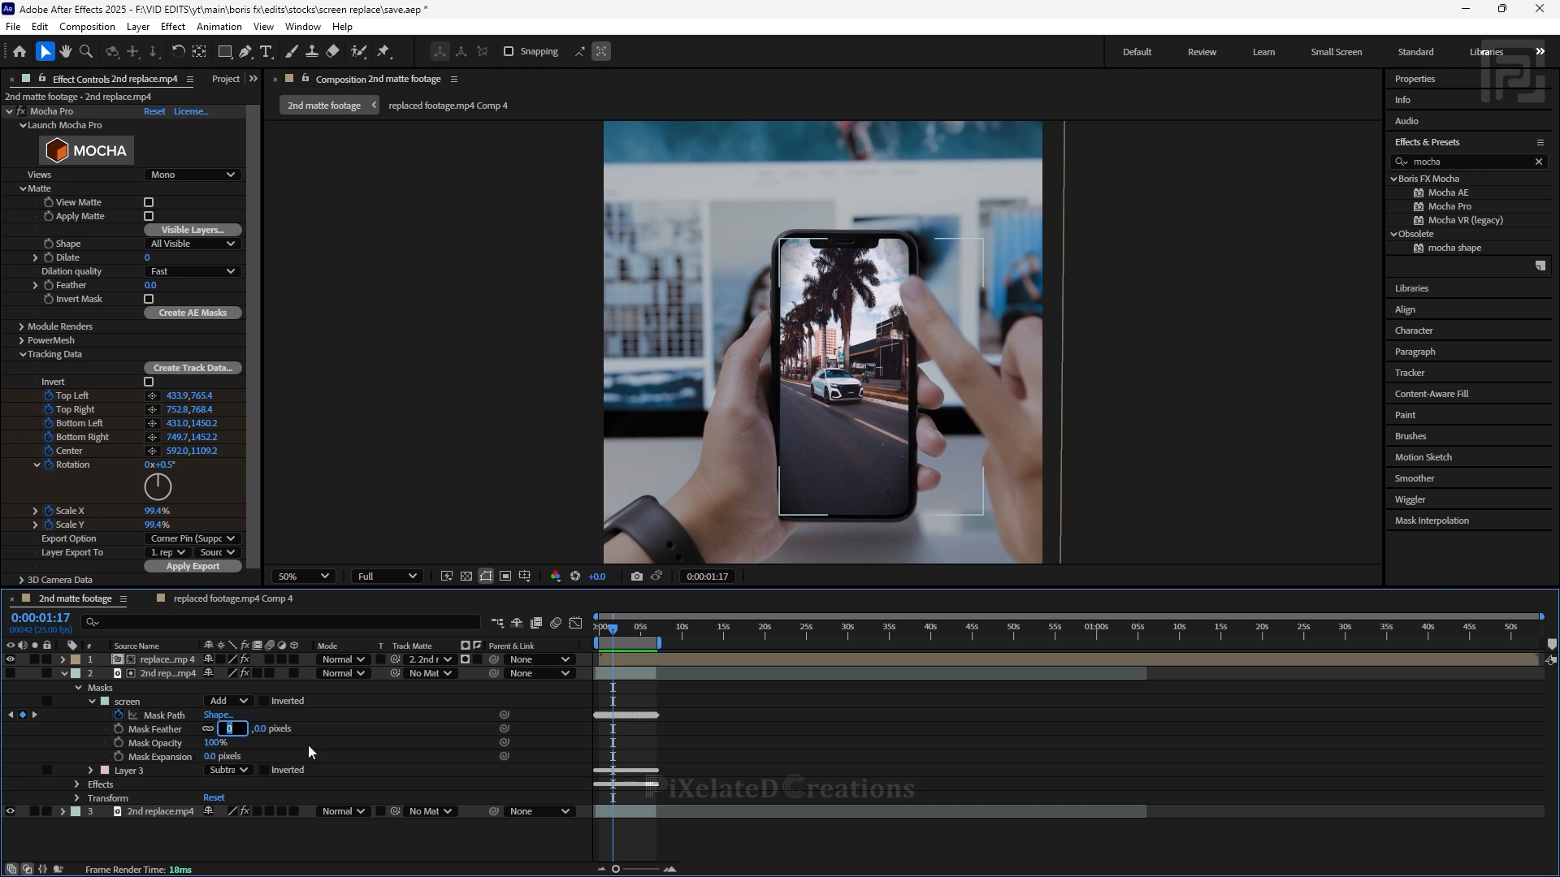
pyautogui.write('7')
pyautogui.press('Return')
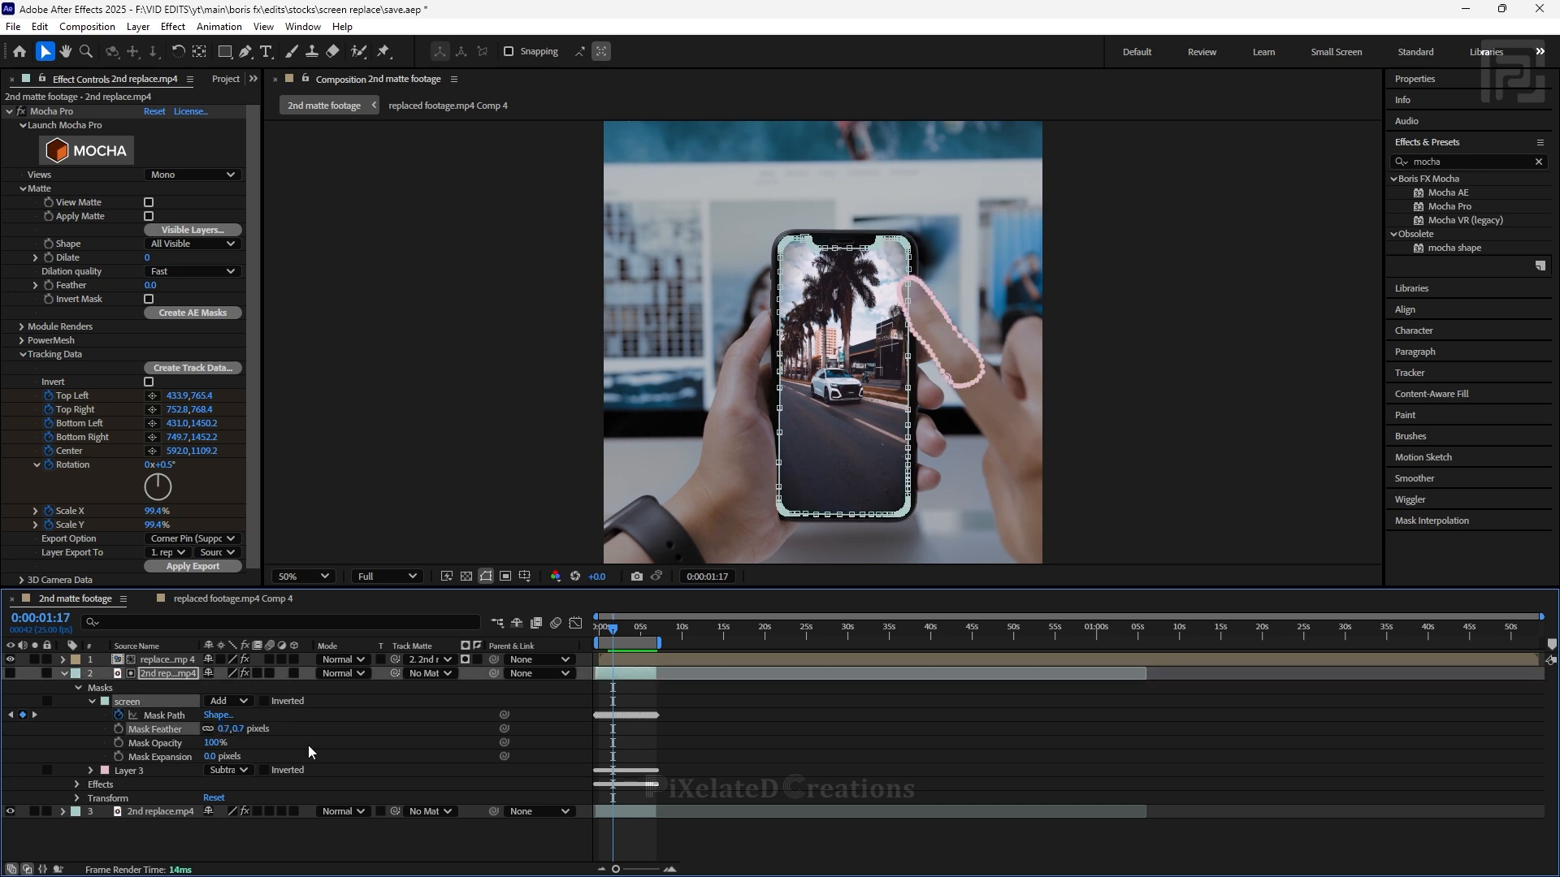
pyautogui.scroll(4, 754, 221)
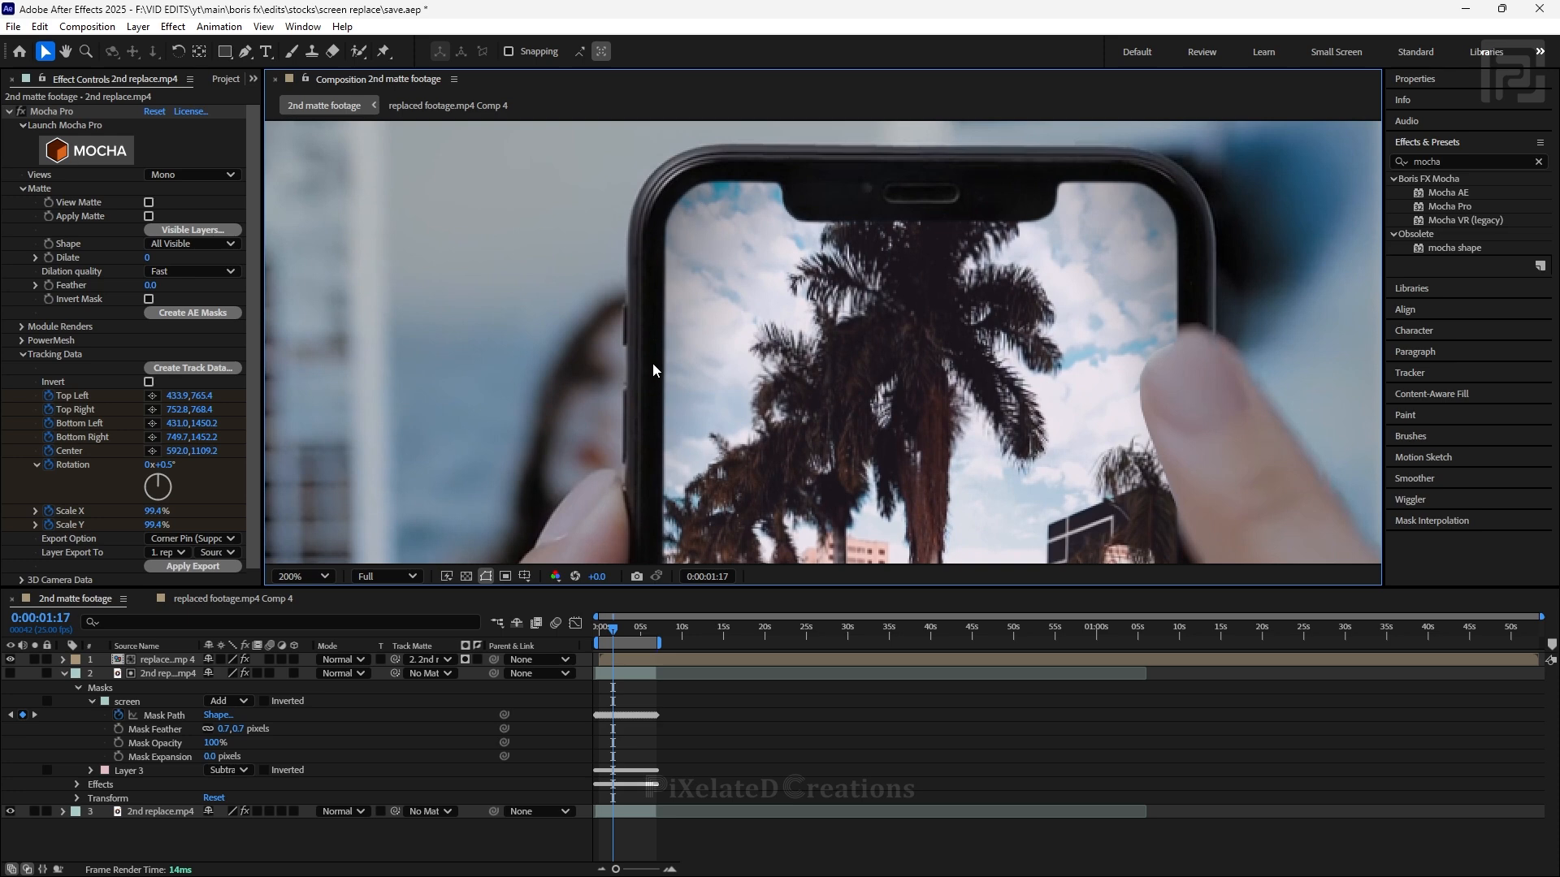
pyautogui.scroll(-4, 651, 364)
pyautogui.scroll(4, 740, 333)
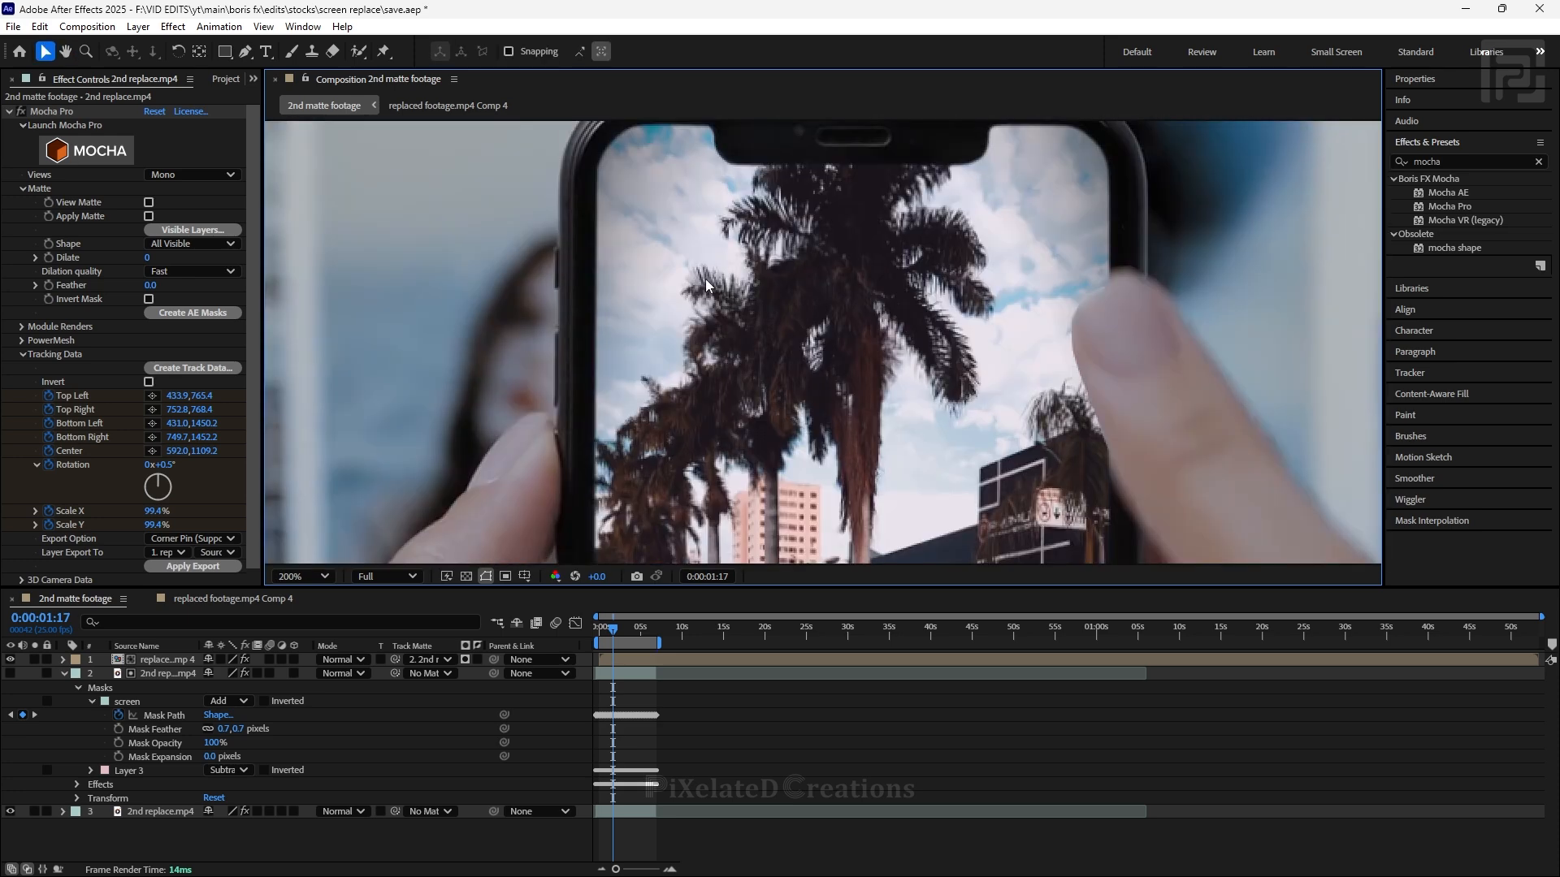
pyautogui.scroll(-2, 1038, 308)
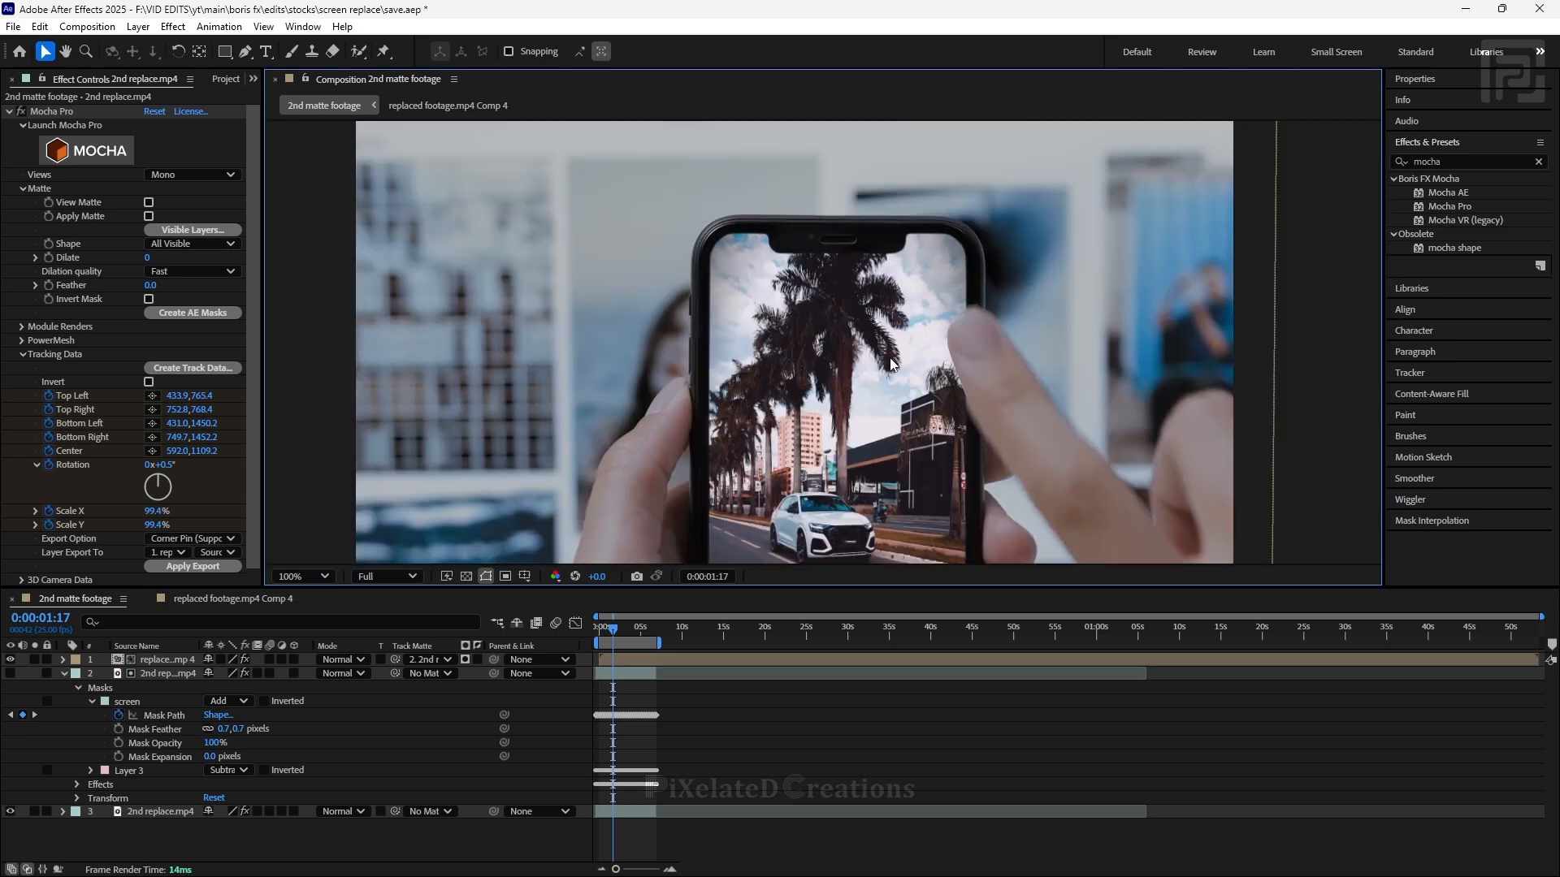
# - Find the BCC Match Grain effect and apply it to the replaced footage.mp4 Comp 4 layer
pyautogui.click(1538, 162)
pyautogui.write('match')
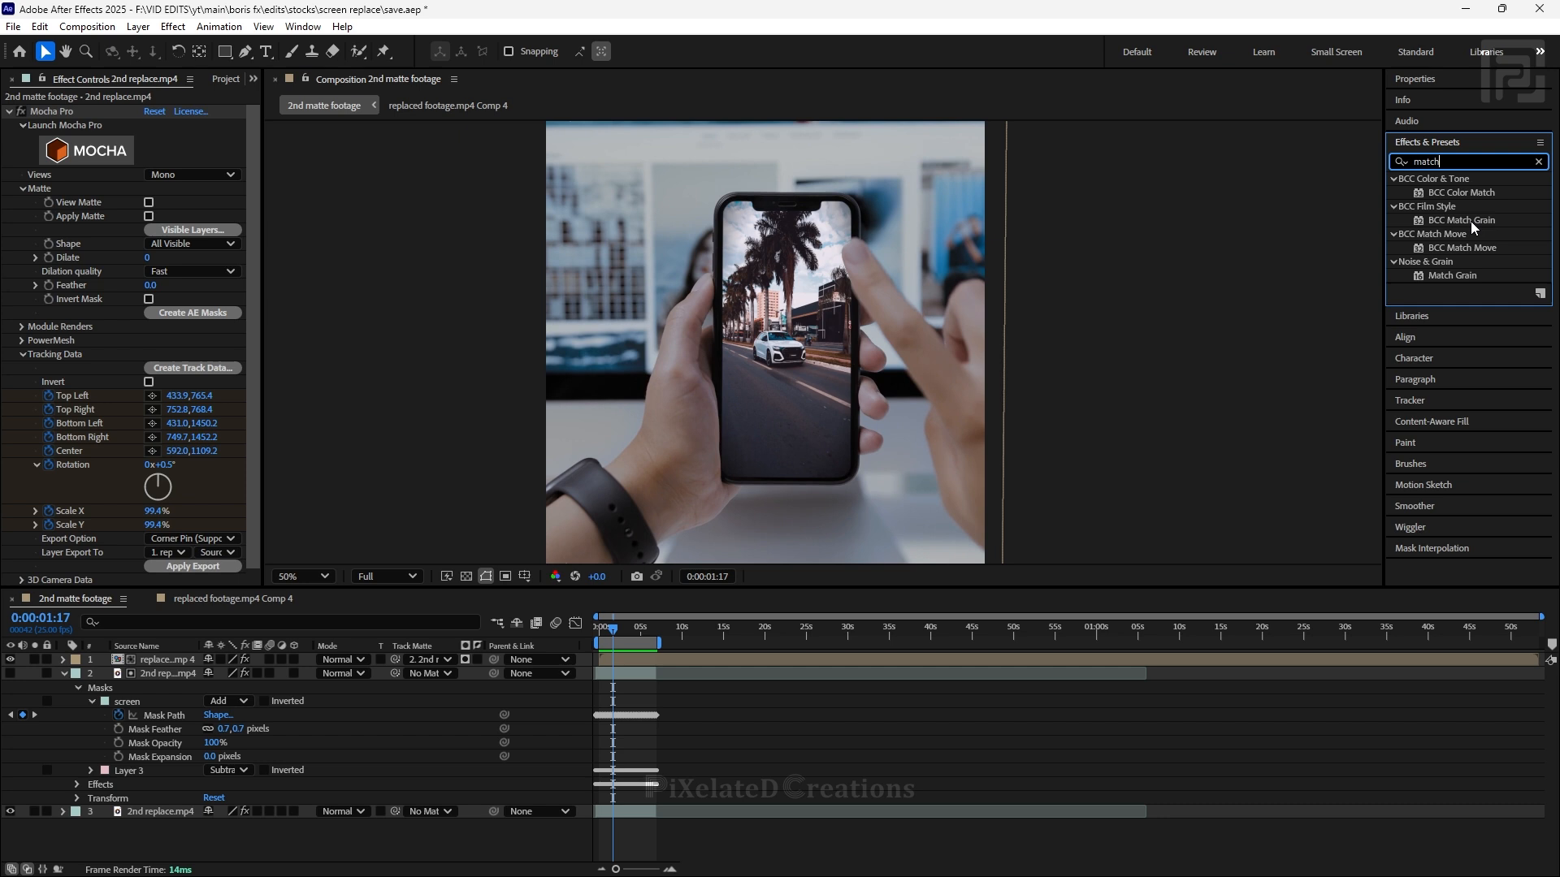
pyautogui.doubleClick(1470, 221)
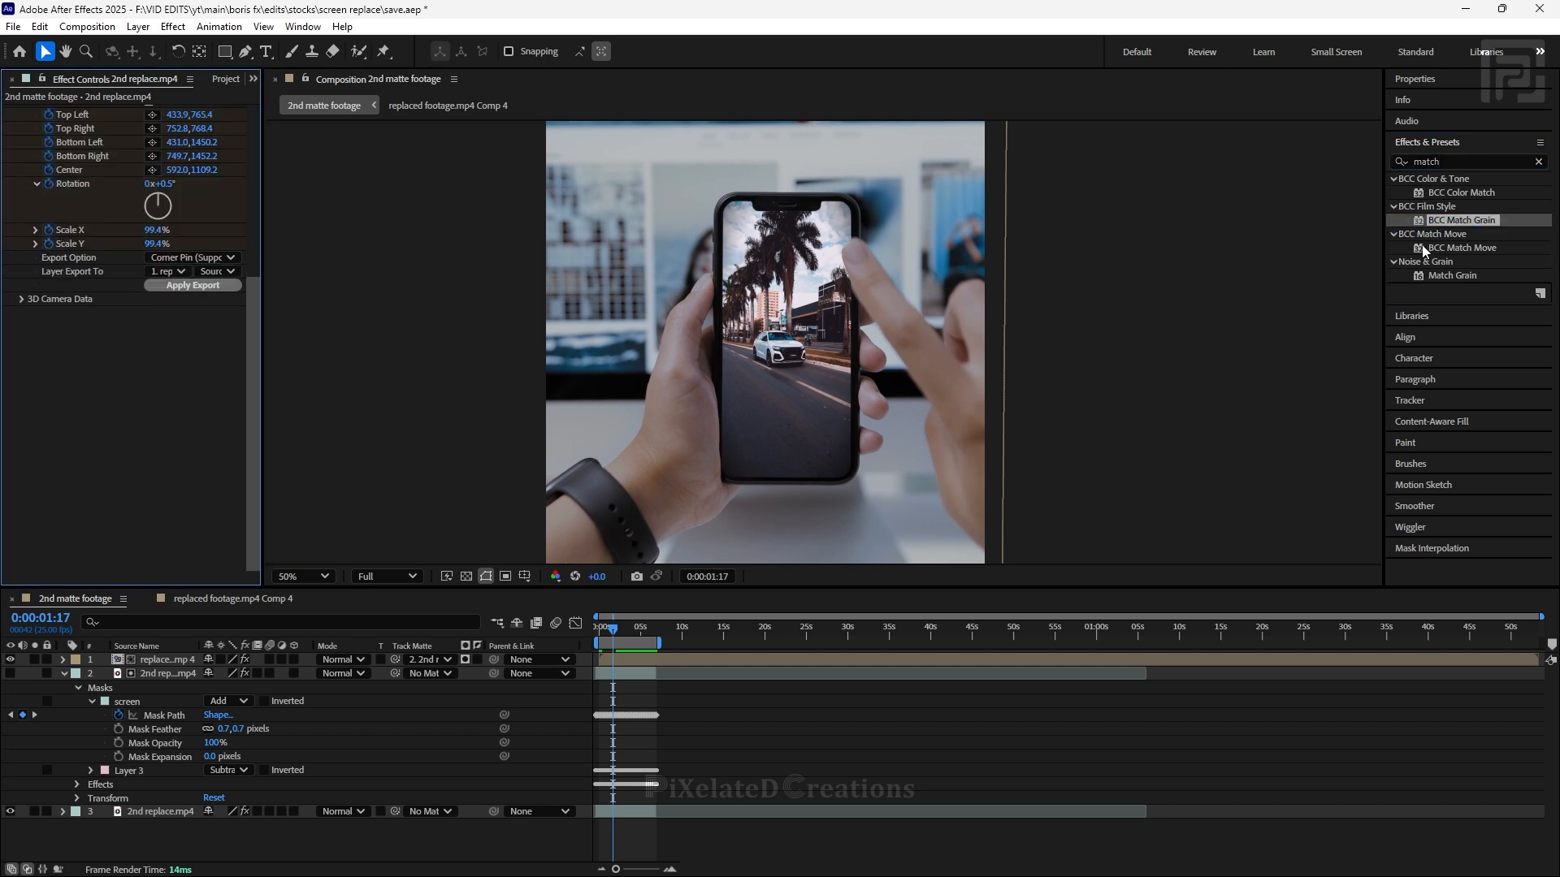
pyautogui.moveTo(1457, 221); pyautogui.dragTo(685, 661)
pyautogui.scroll(1, 850, 294)
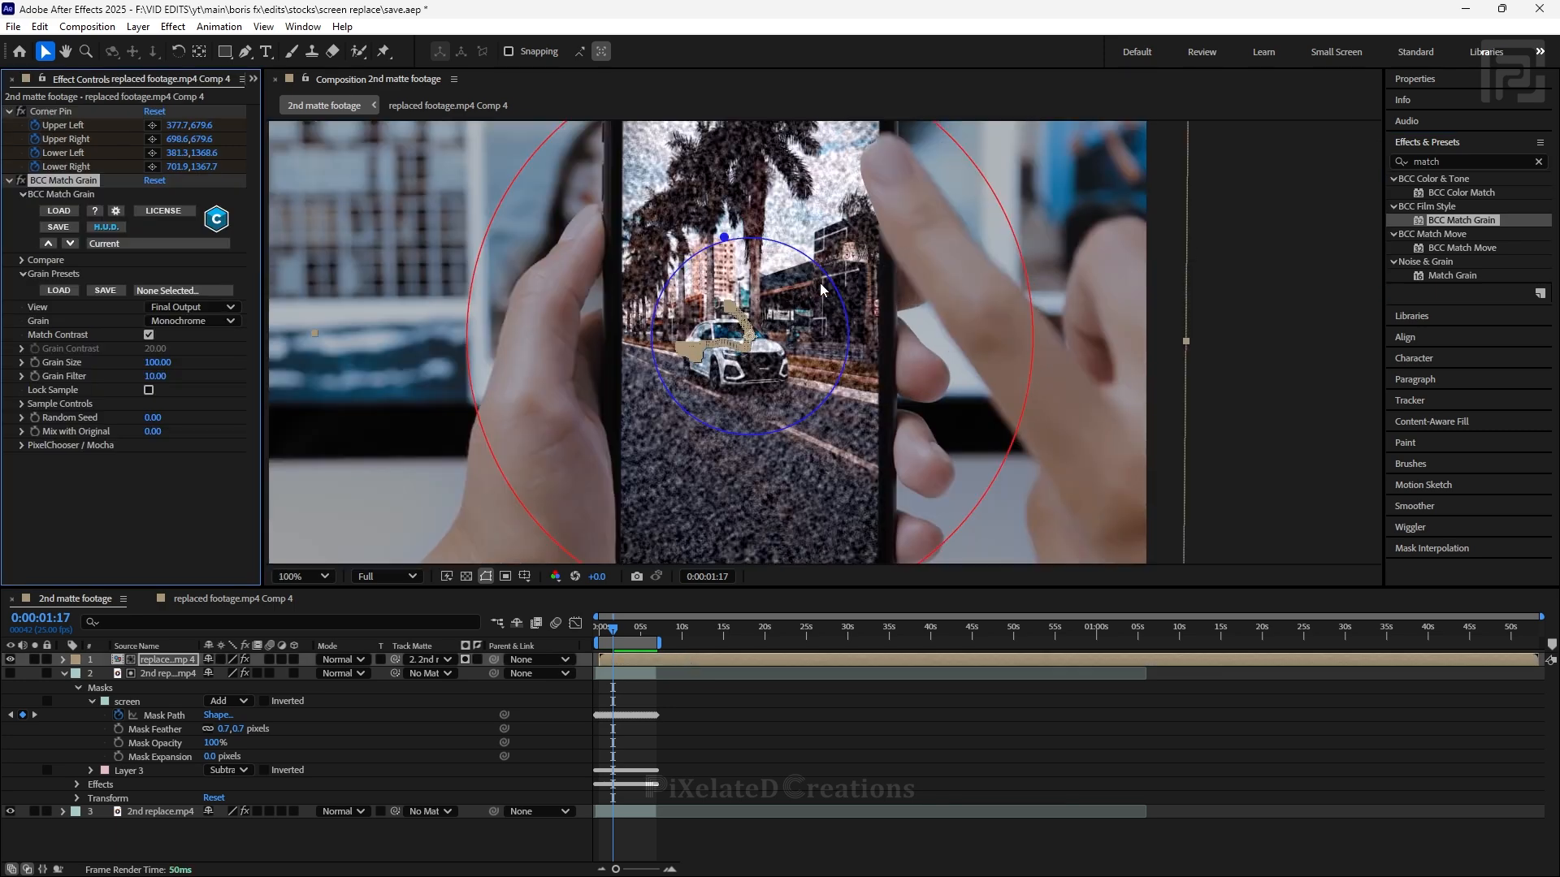
# - Set BCC Match Grain's Grain Size to 50 and Grain Filter to 63, and compare the road texture without and with the effect
pyautogui.click(167, 364)
pyautogui.write('50')
pyautogui.press('Return')
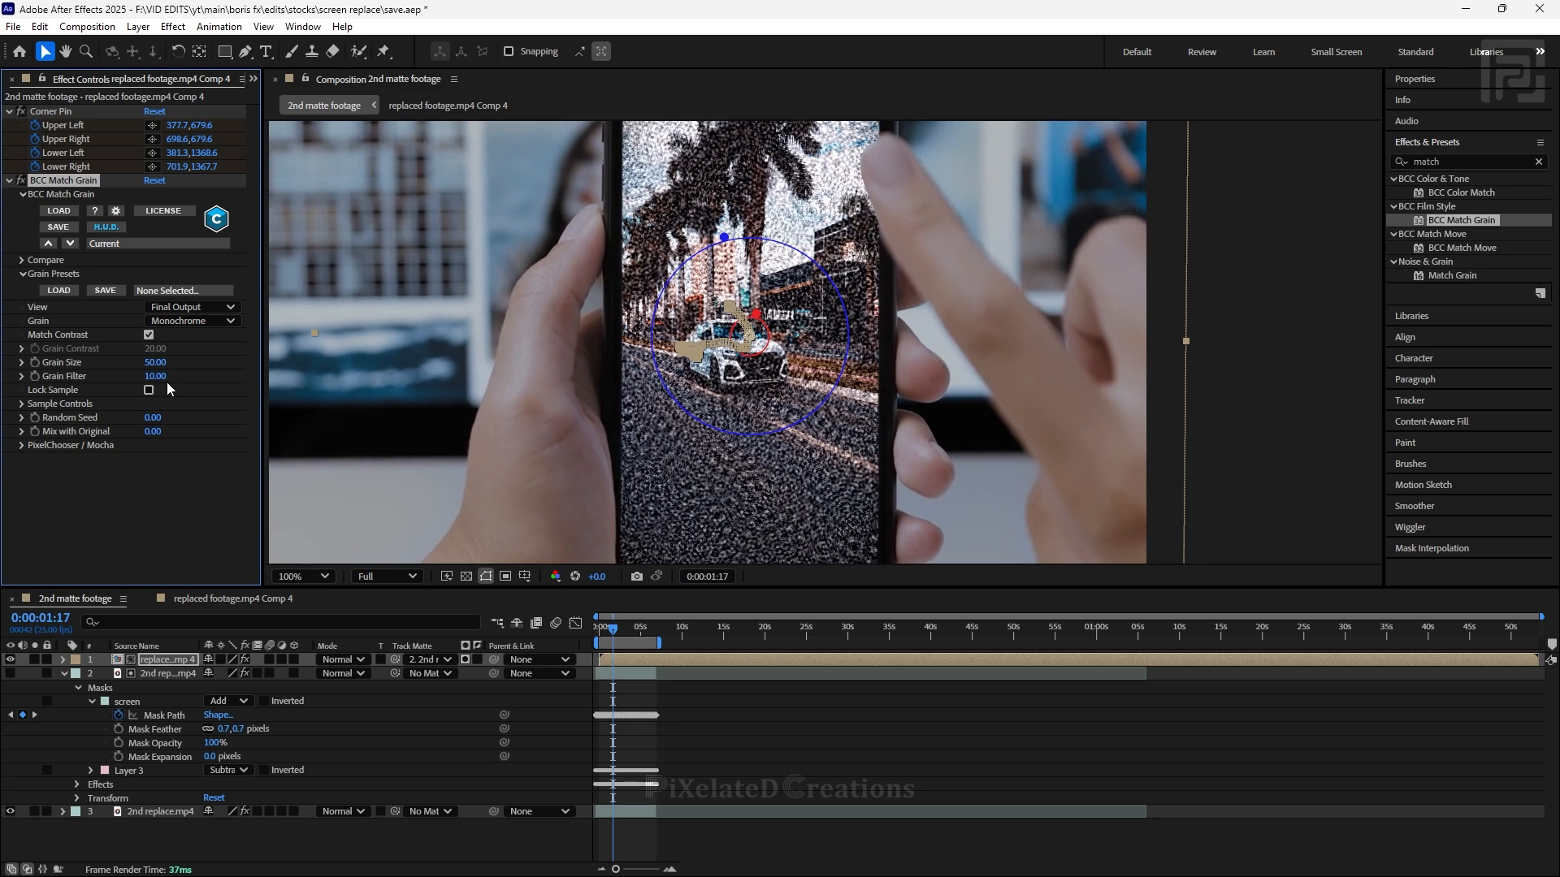
pyautogui.moveTo(158, 381); pyautogui.dragTo(201, 377)
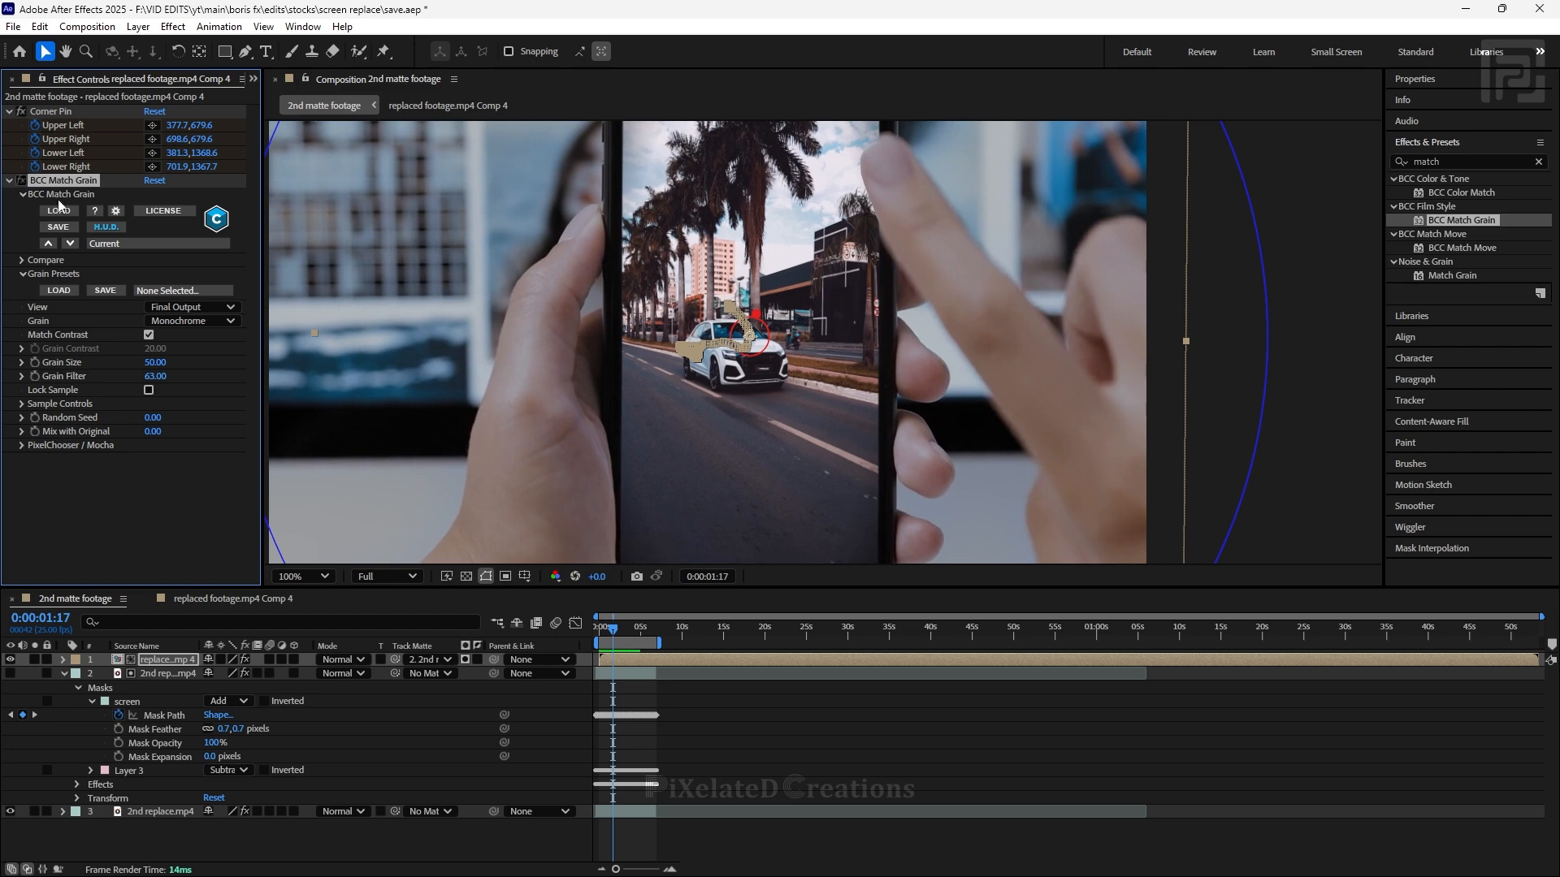
pyautogui.scroll(5, 783, 372)
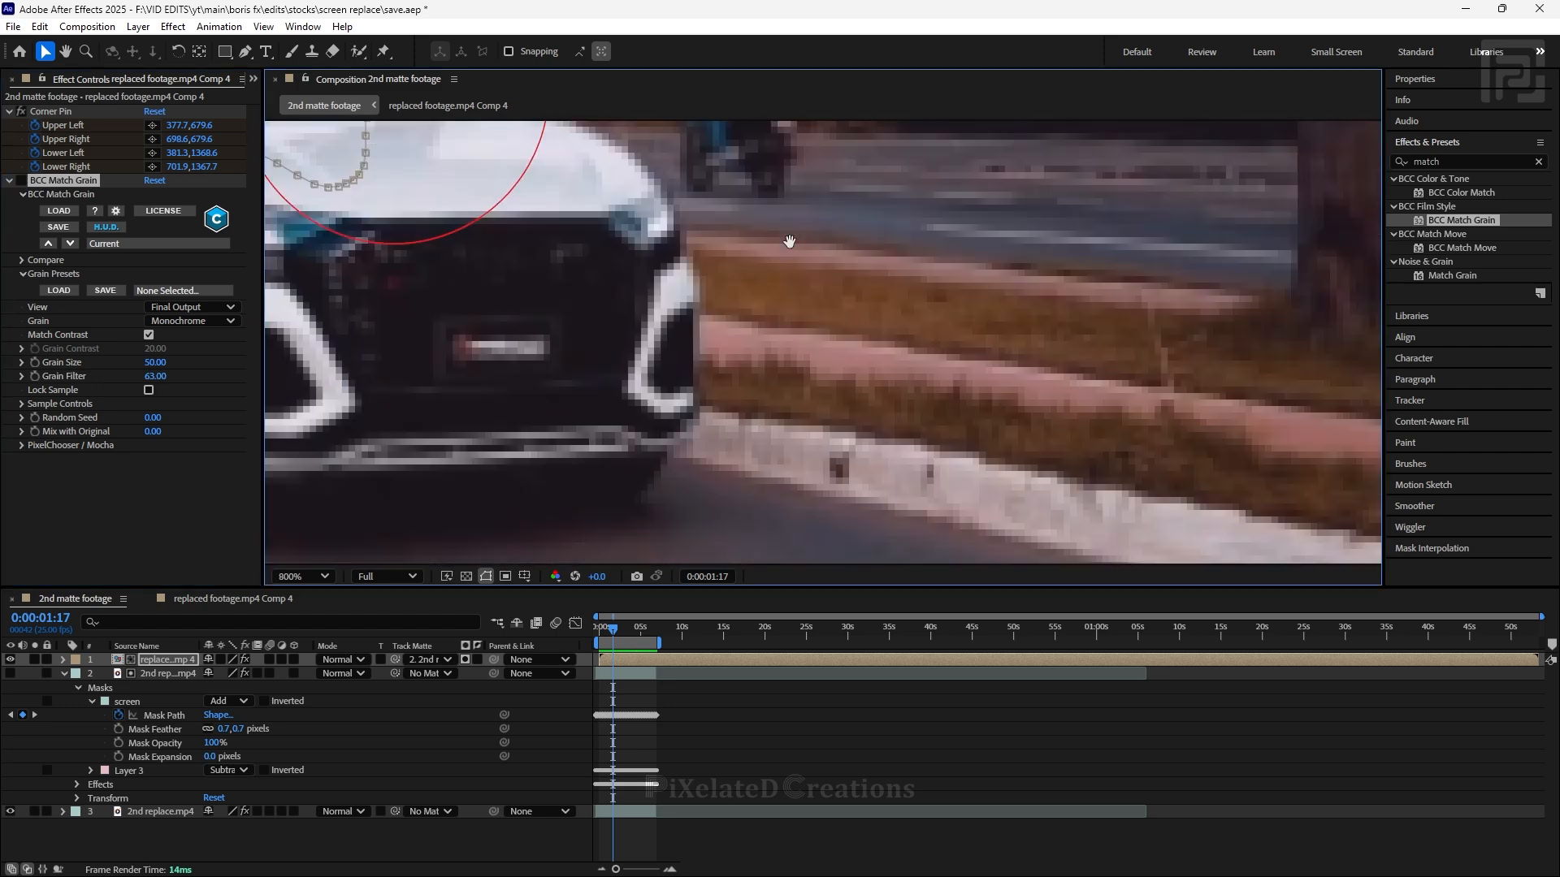
pyautogui.moveTo(622, 548); pyautogui.dragTo(916, 256)
pyautogui.click(22, 181)
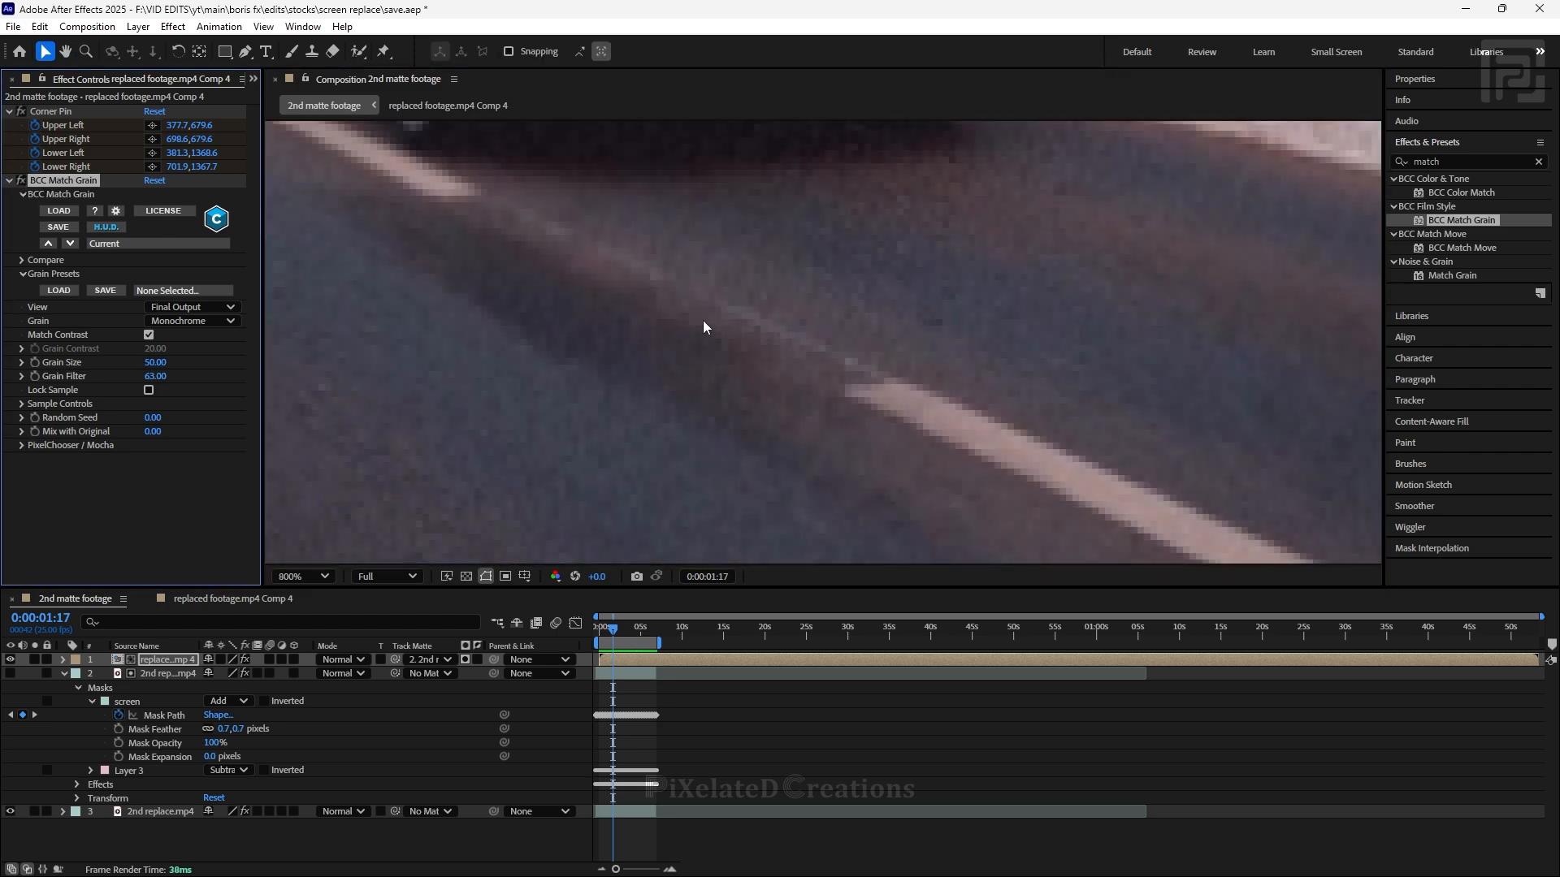
pyautogui.scroll(-8, 703, 320)
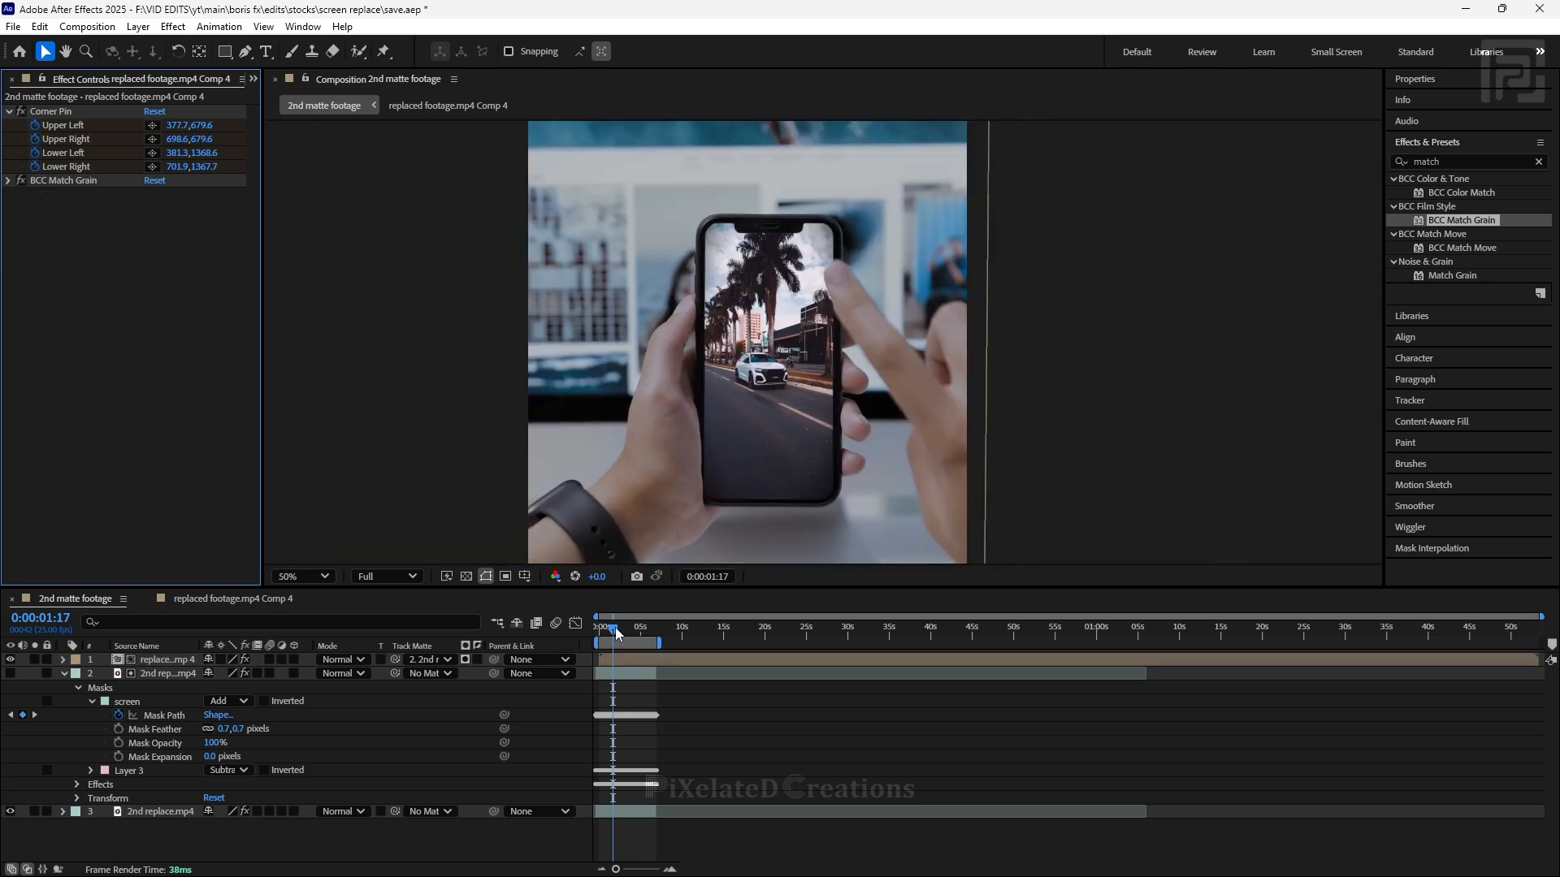
# - Go to the first frame, maximize the composition viewer, and center the phone at 100% magnification
pyautogui.moveTo(616, 634); pyautogui.dragTo(598, 634)
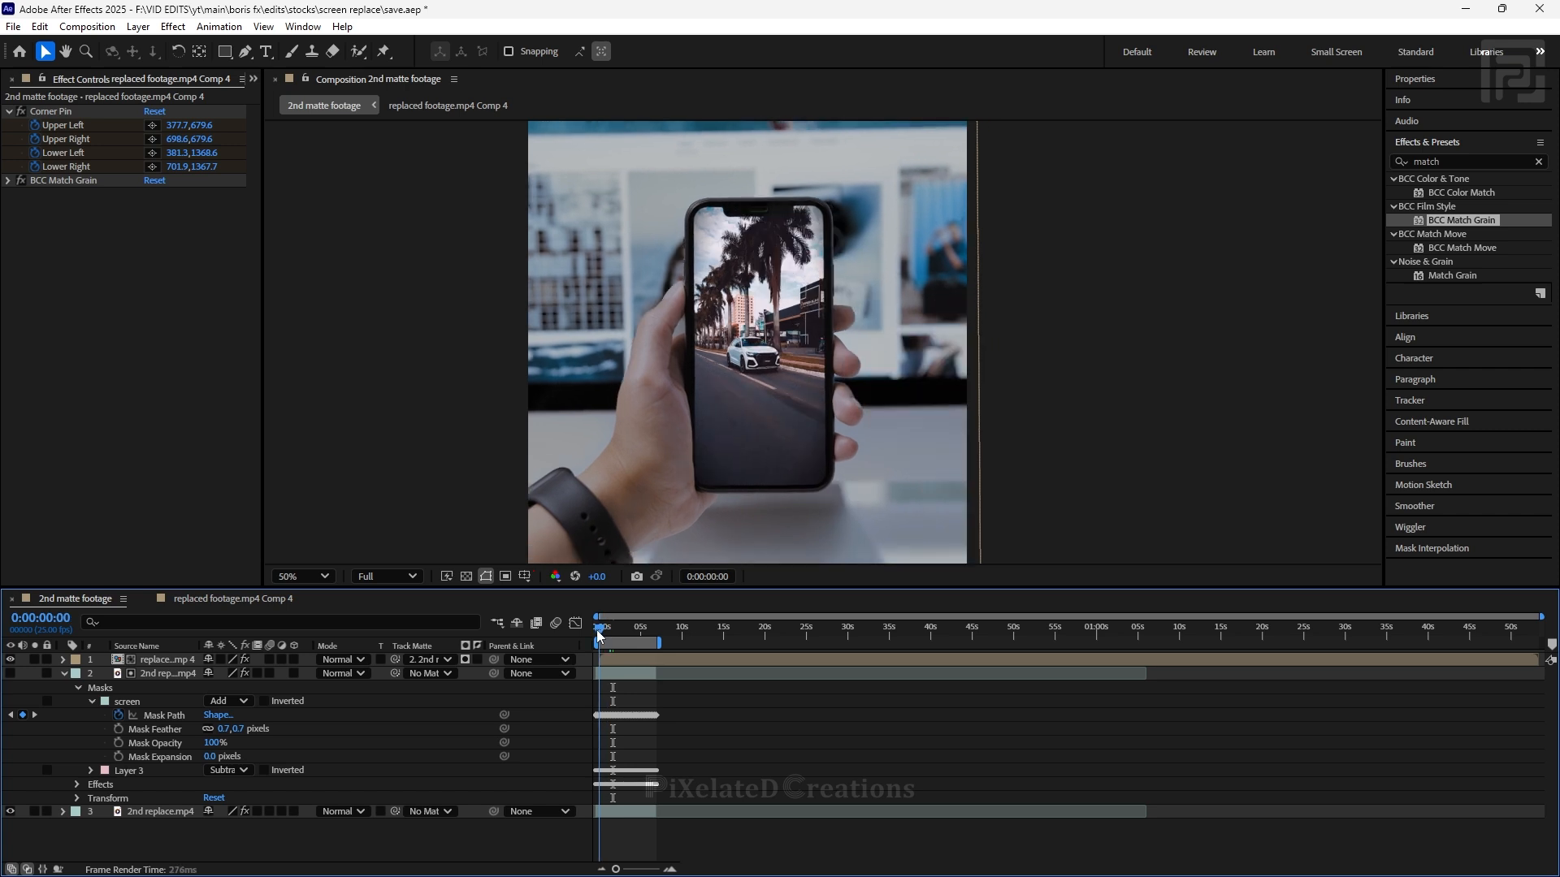
pyautogui.click(744, 411)
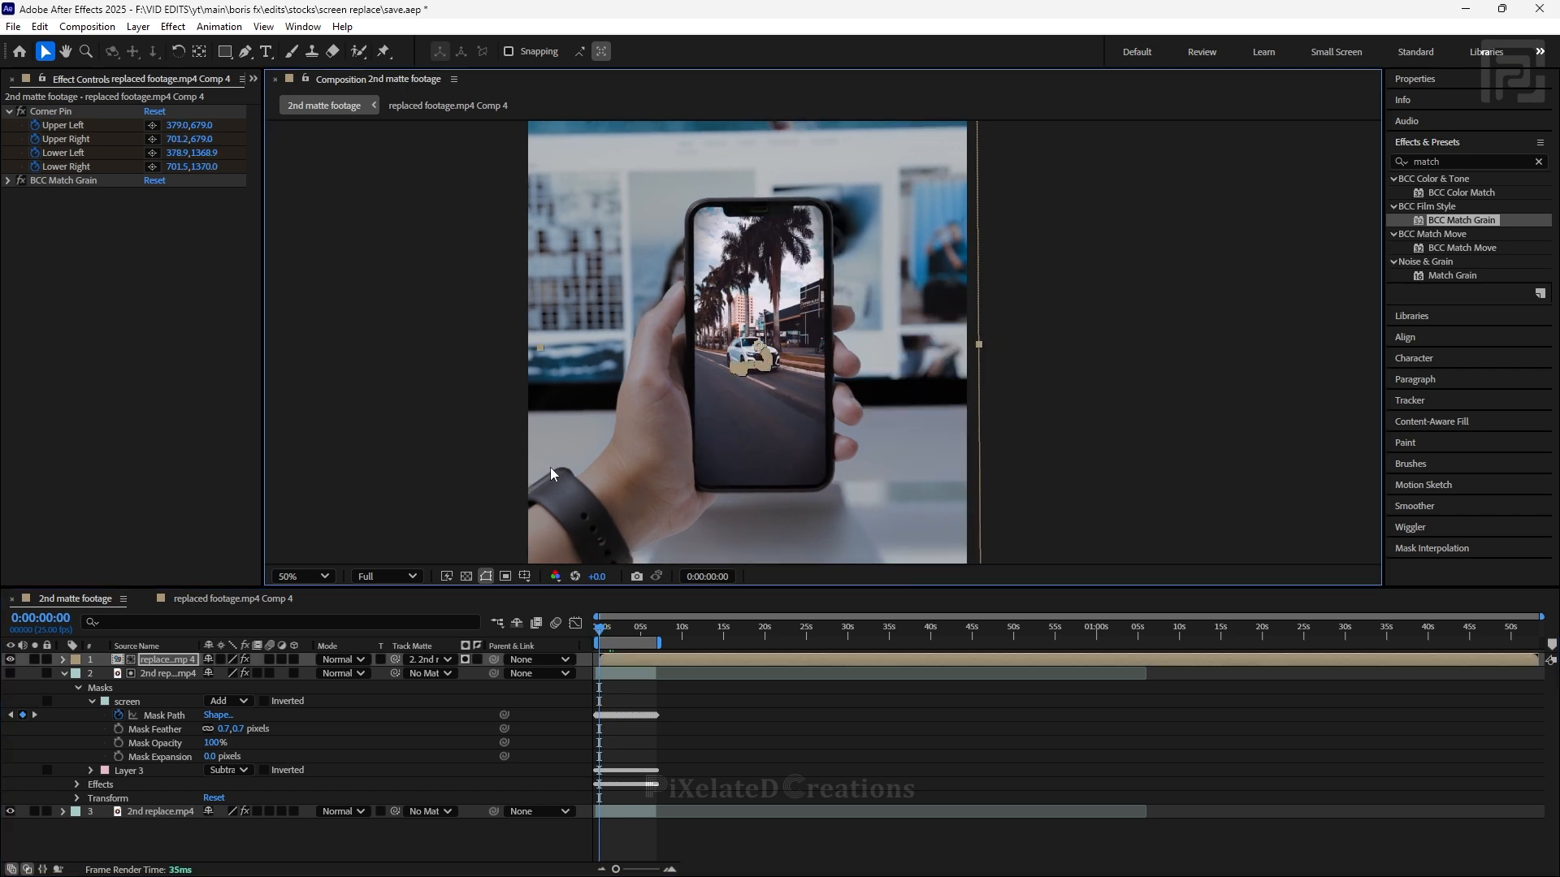
pyautogui.hotkey('shift', '/')
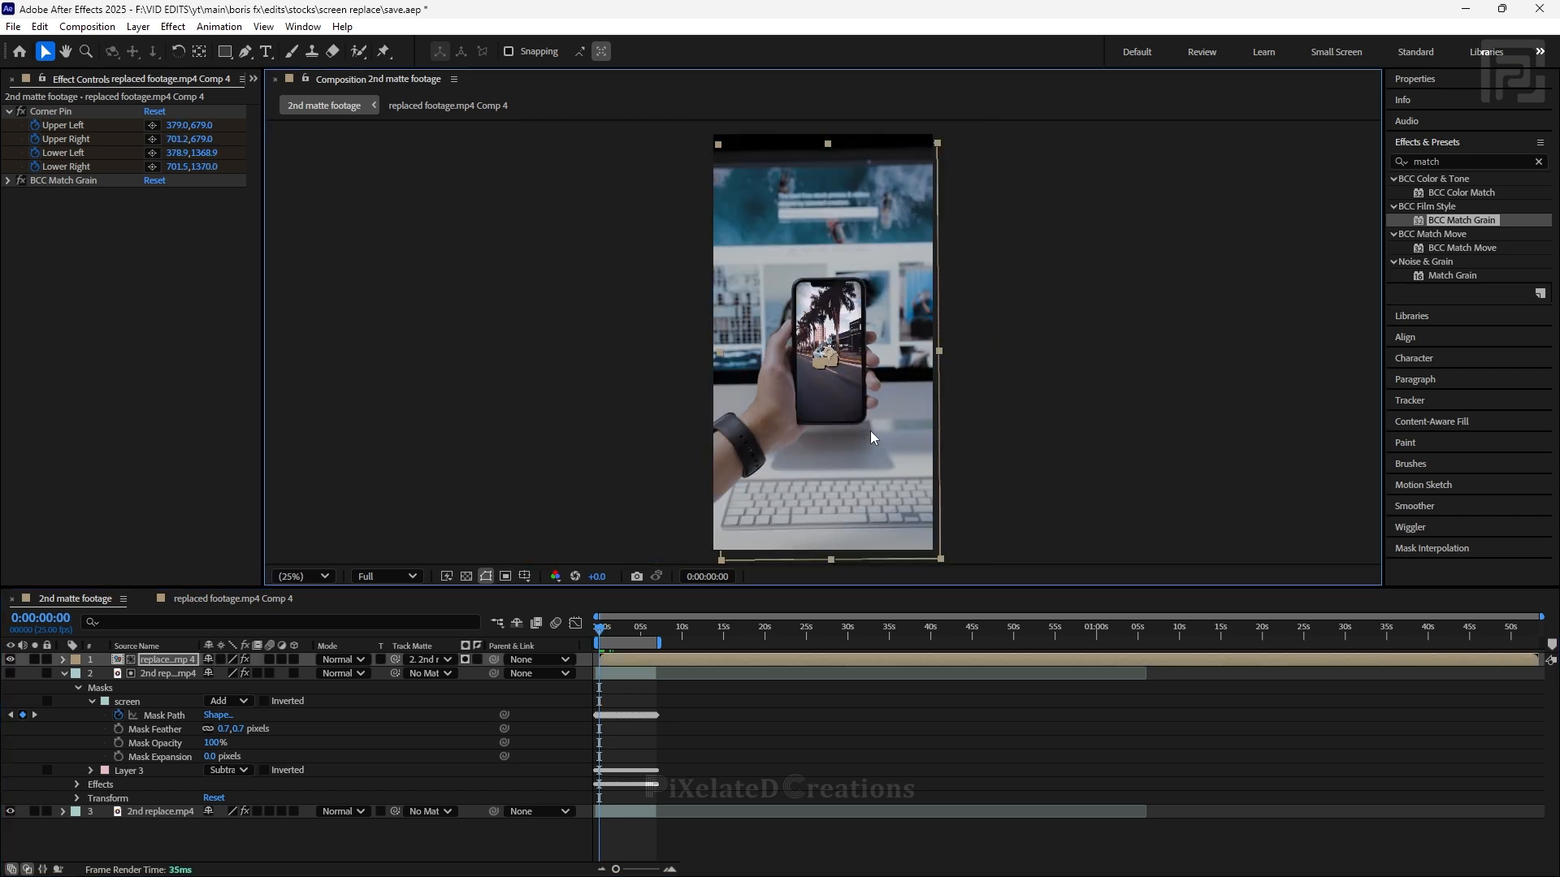
pyautogui.press('`')
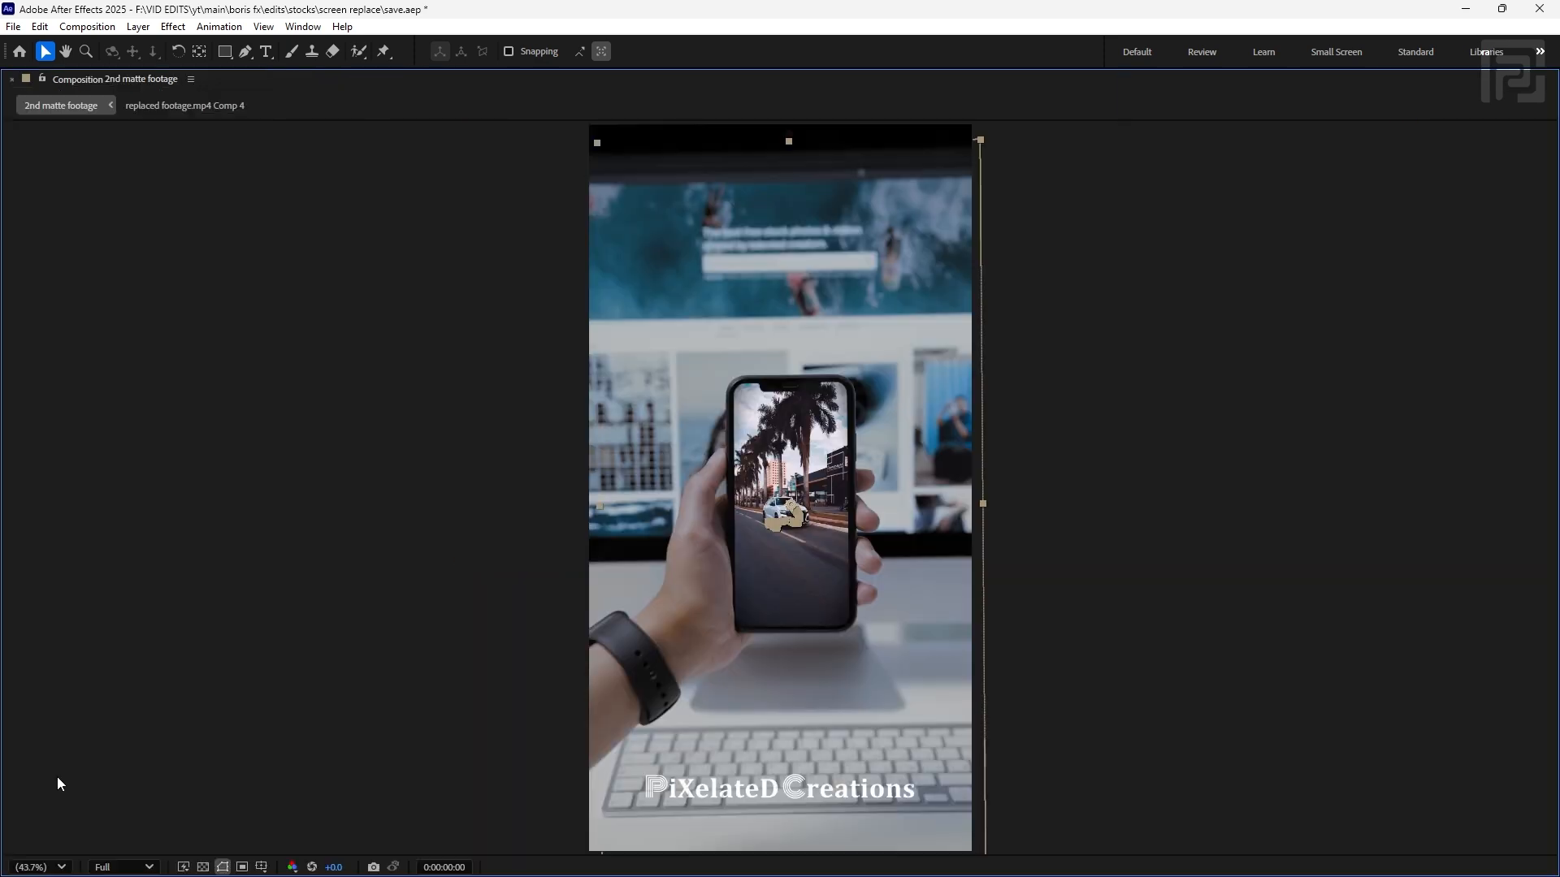
pyautogui.click(50, 867)
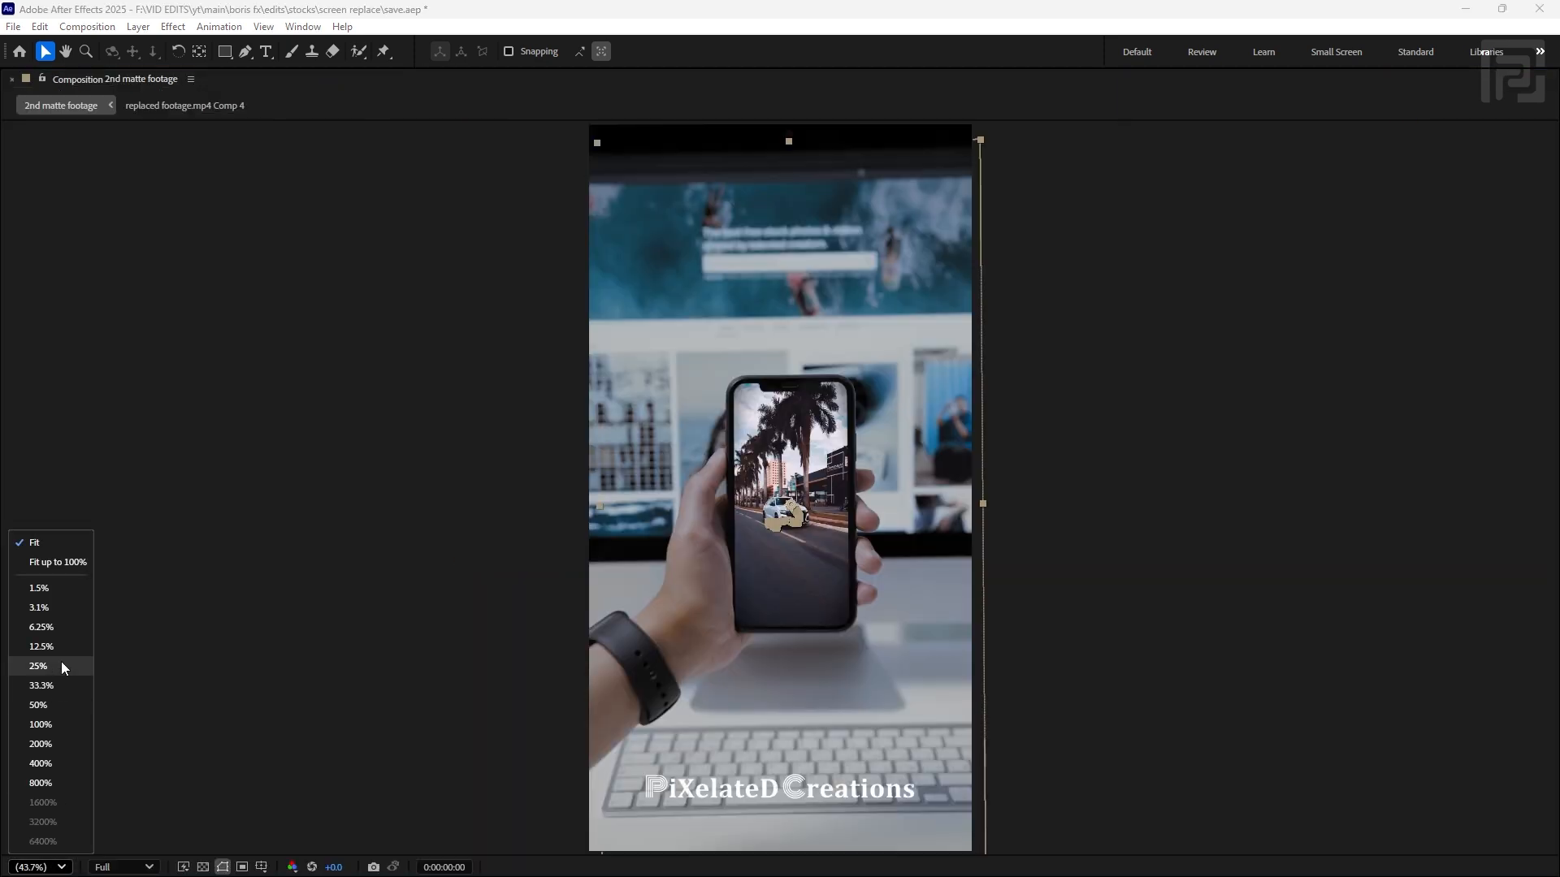
pyautogui.click(57, 718)
pyautogui.moveTo(836, 650); pyautogui.dragTo(823, 577)
pyautogui.scroll(-1, 822, 488)
pyautogui.scroll(2, 823, 487)
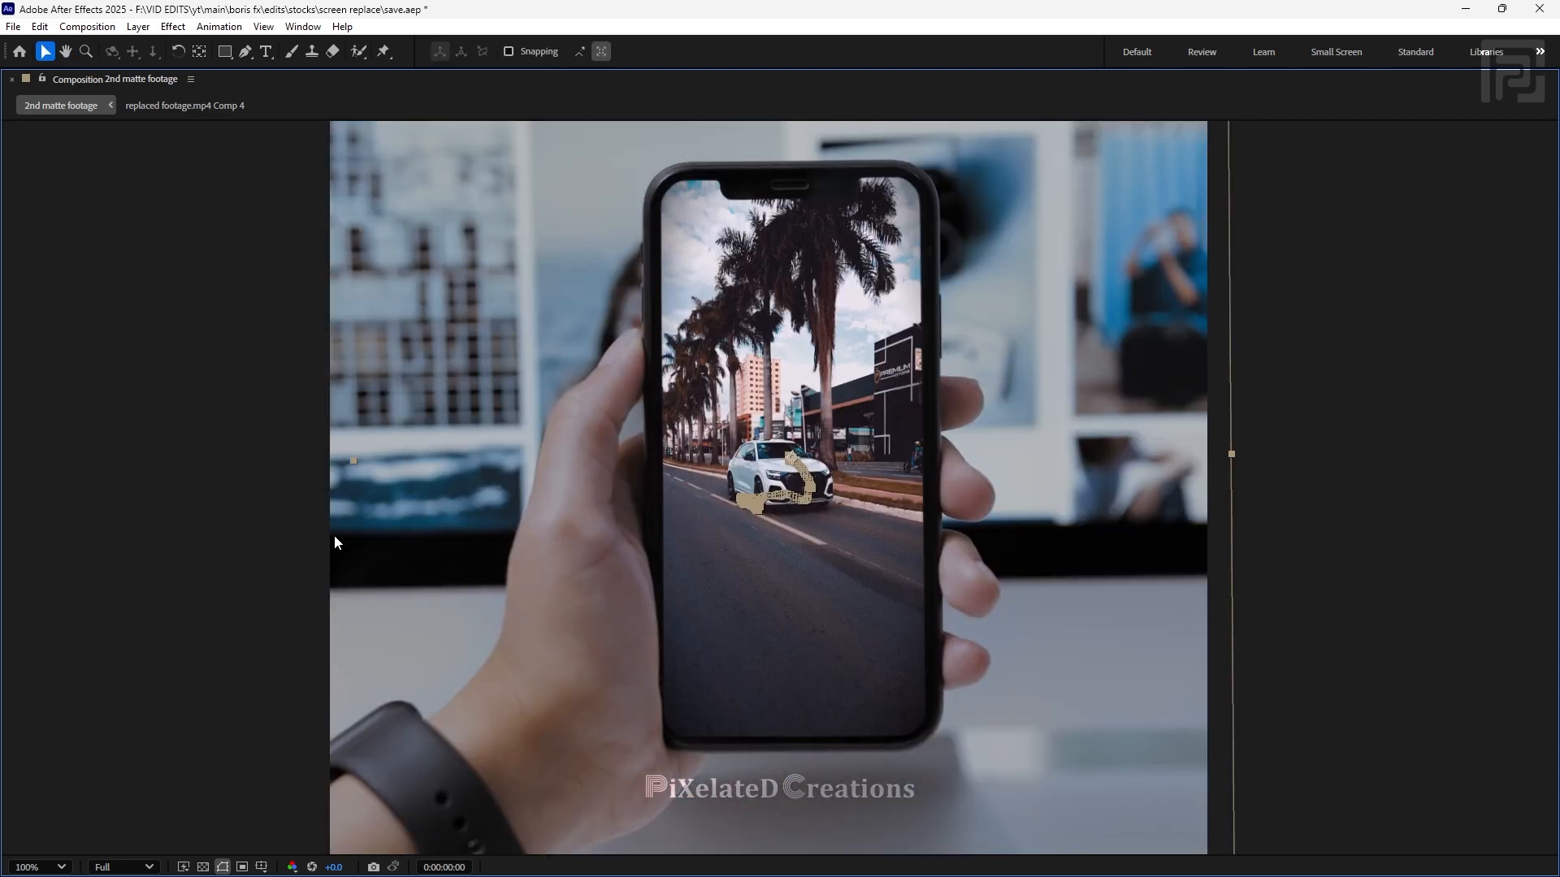
# - Play the finished shot at 50% magnification, check the phone and finger closely, then restore the panel layout and return to the first frame
pyautogui.press(',')
pyautogui.press('space')
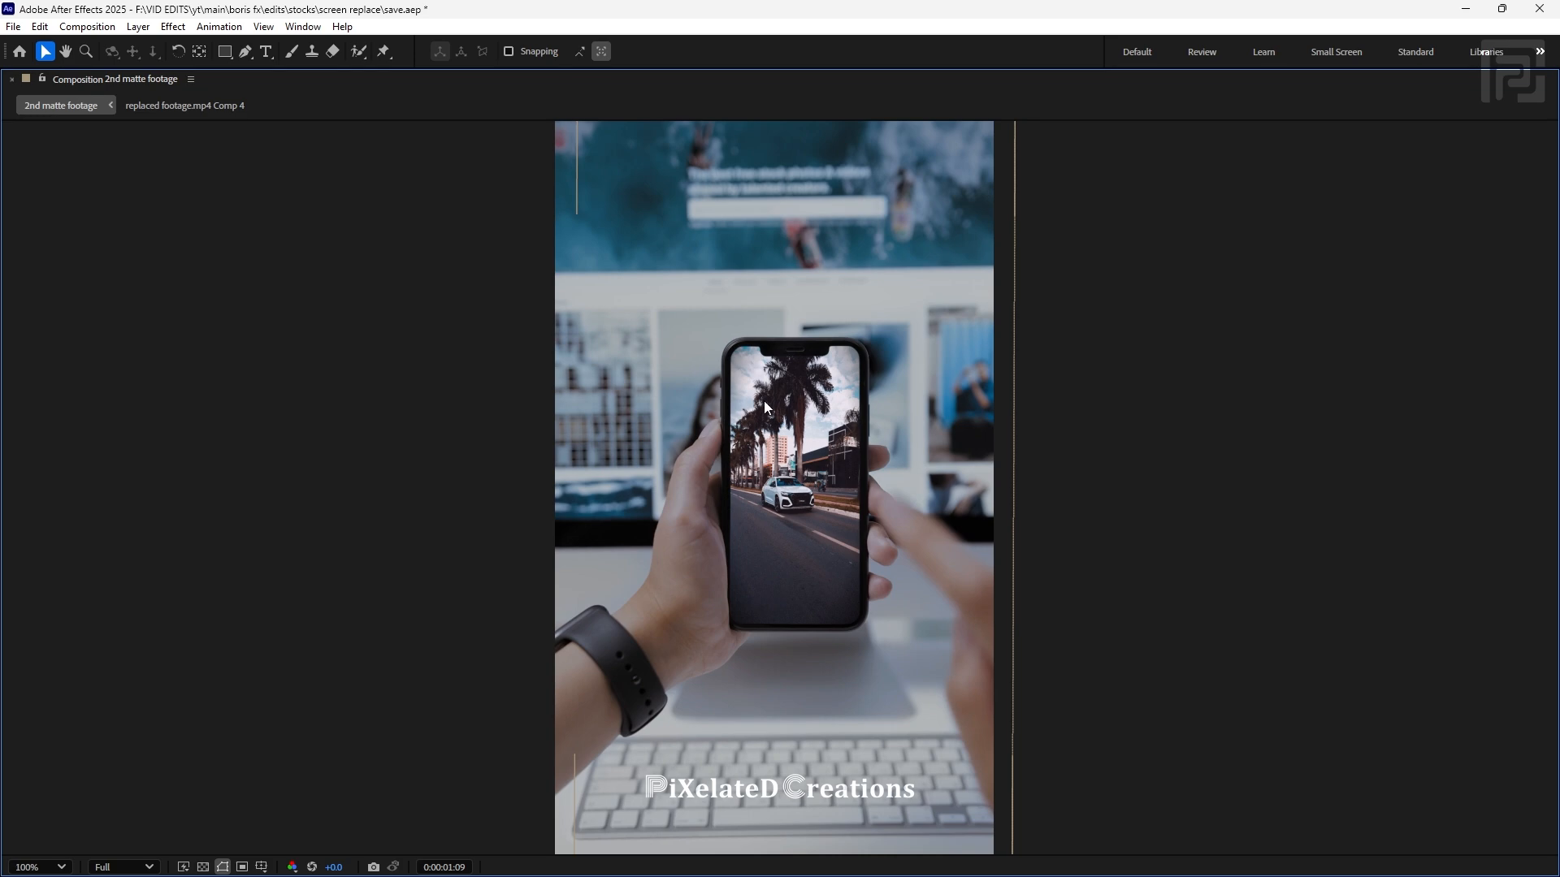
pyautogui.scroll(1, 749, 395)
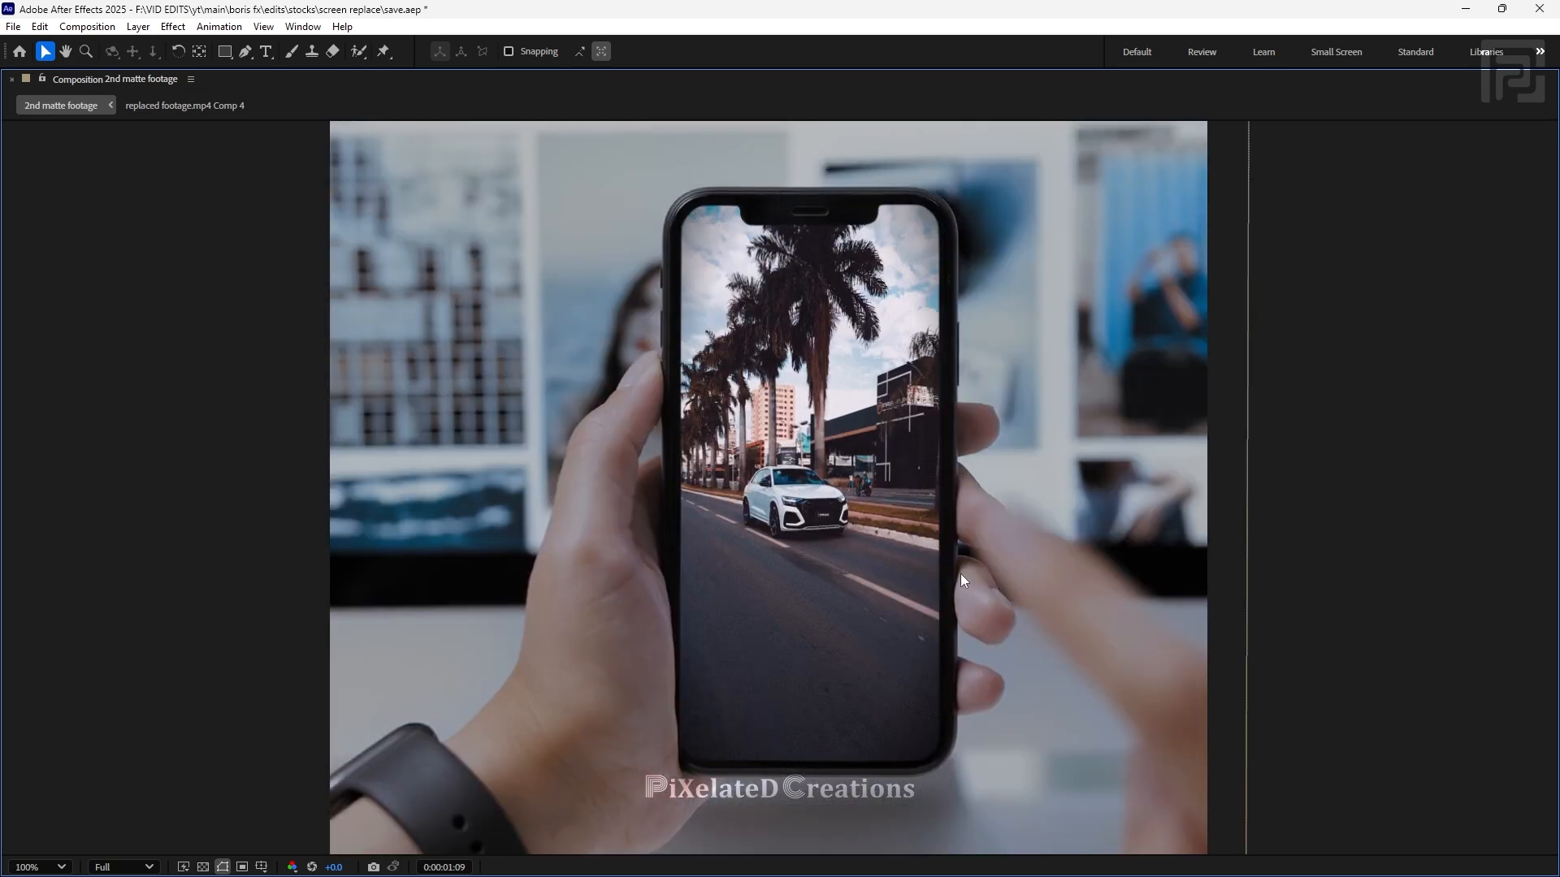
pyautogui.scroll(-1, 850, 554)
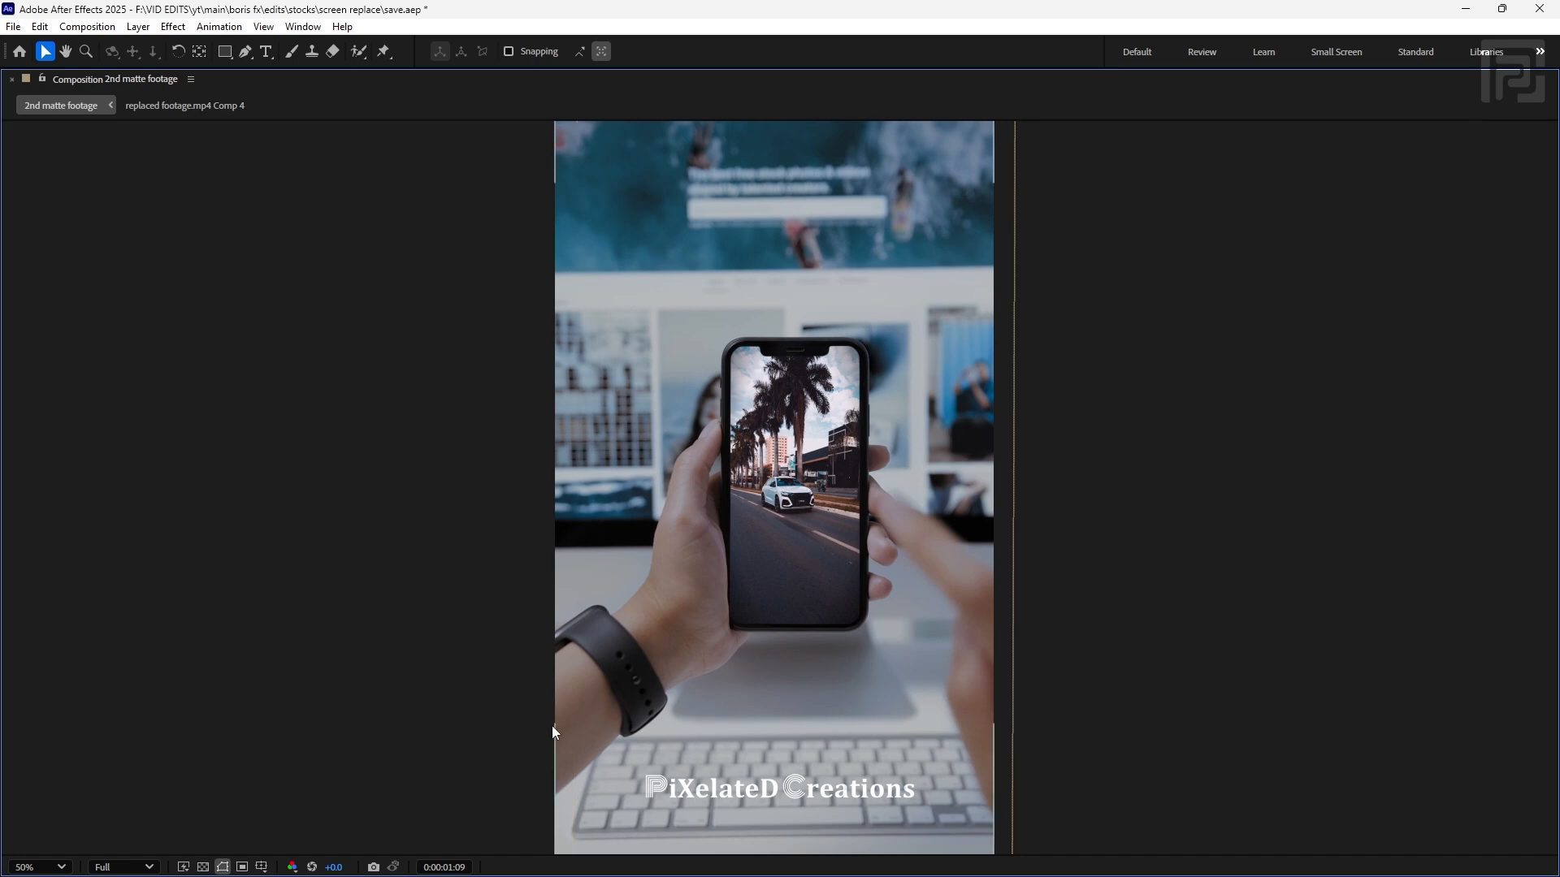
pyautogui.press('space')
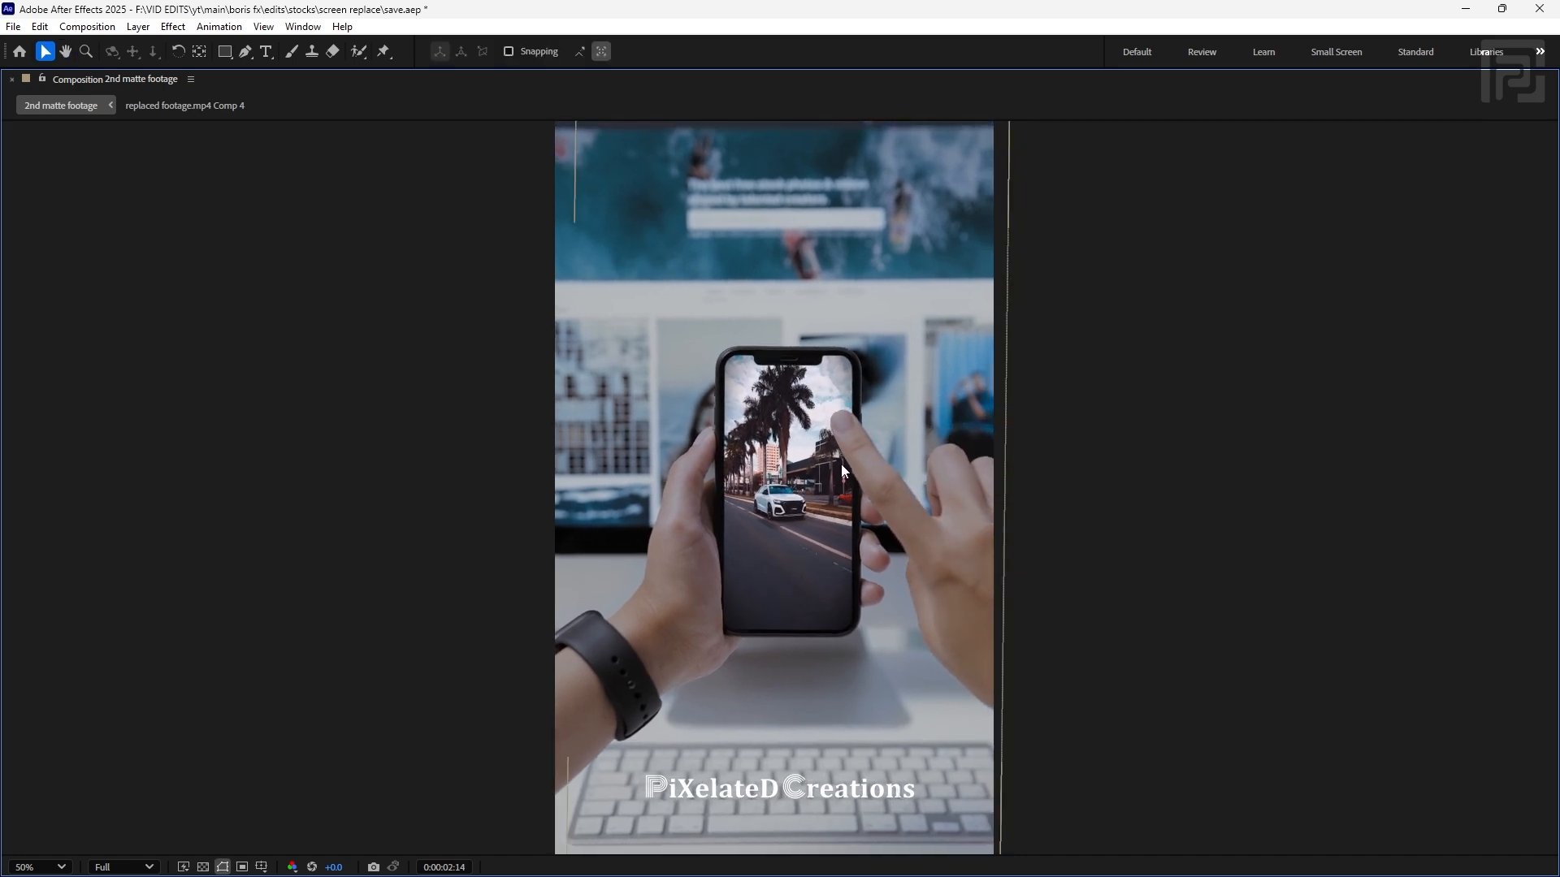
pyautogui.press('`')
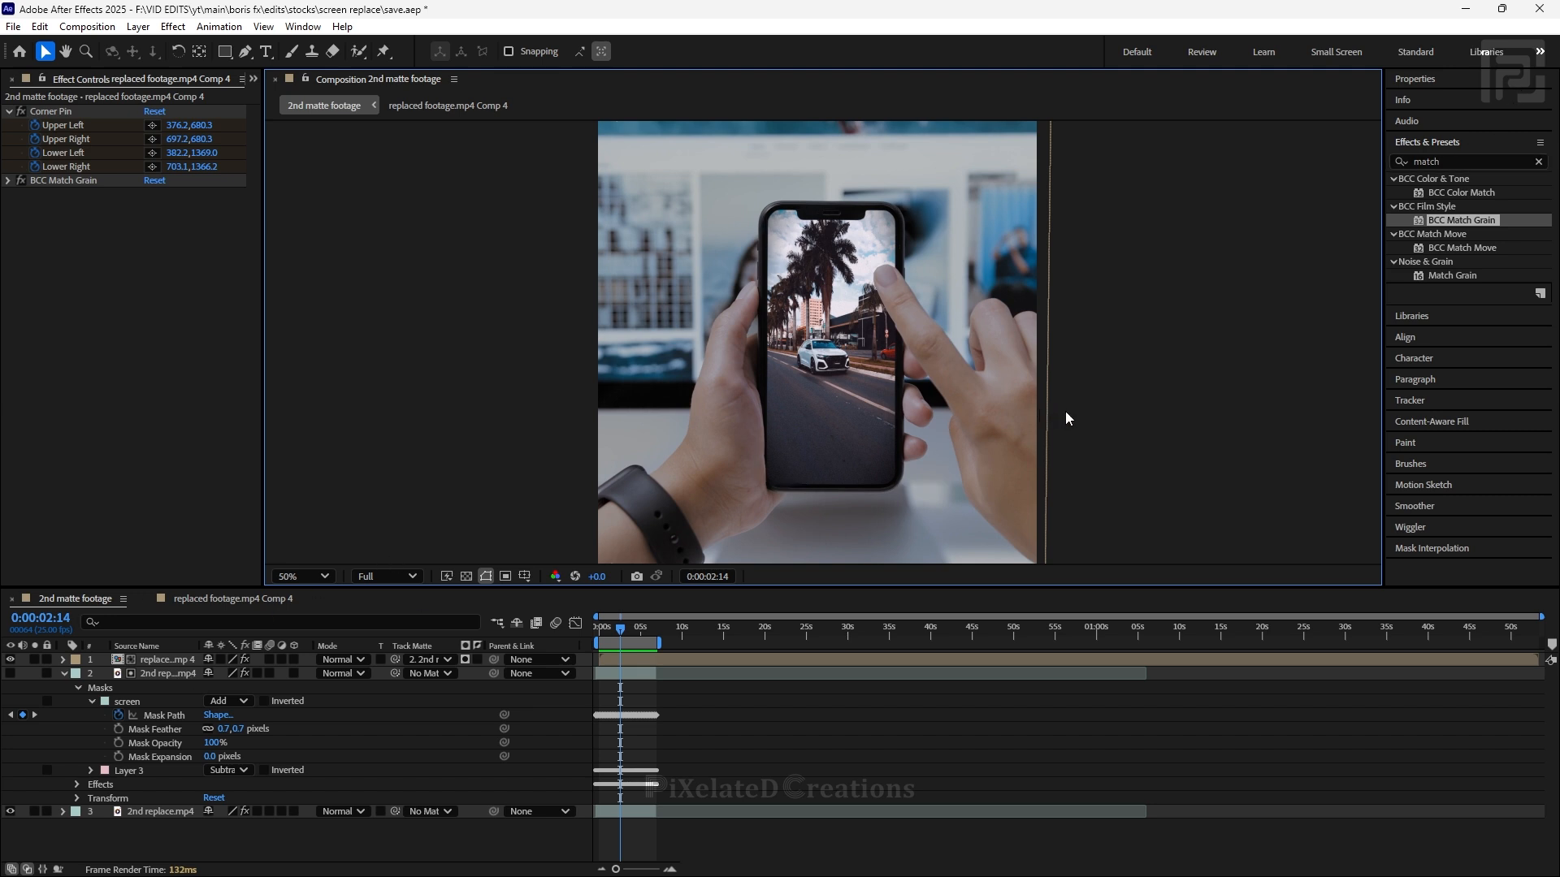
pyautogui.press('Home')
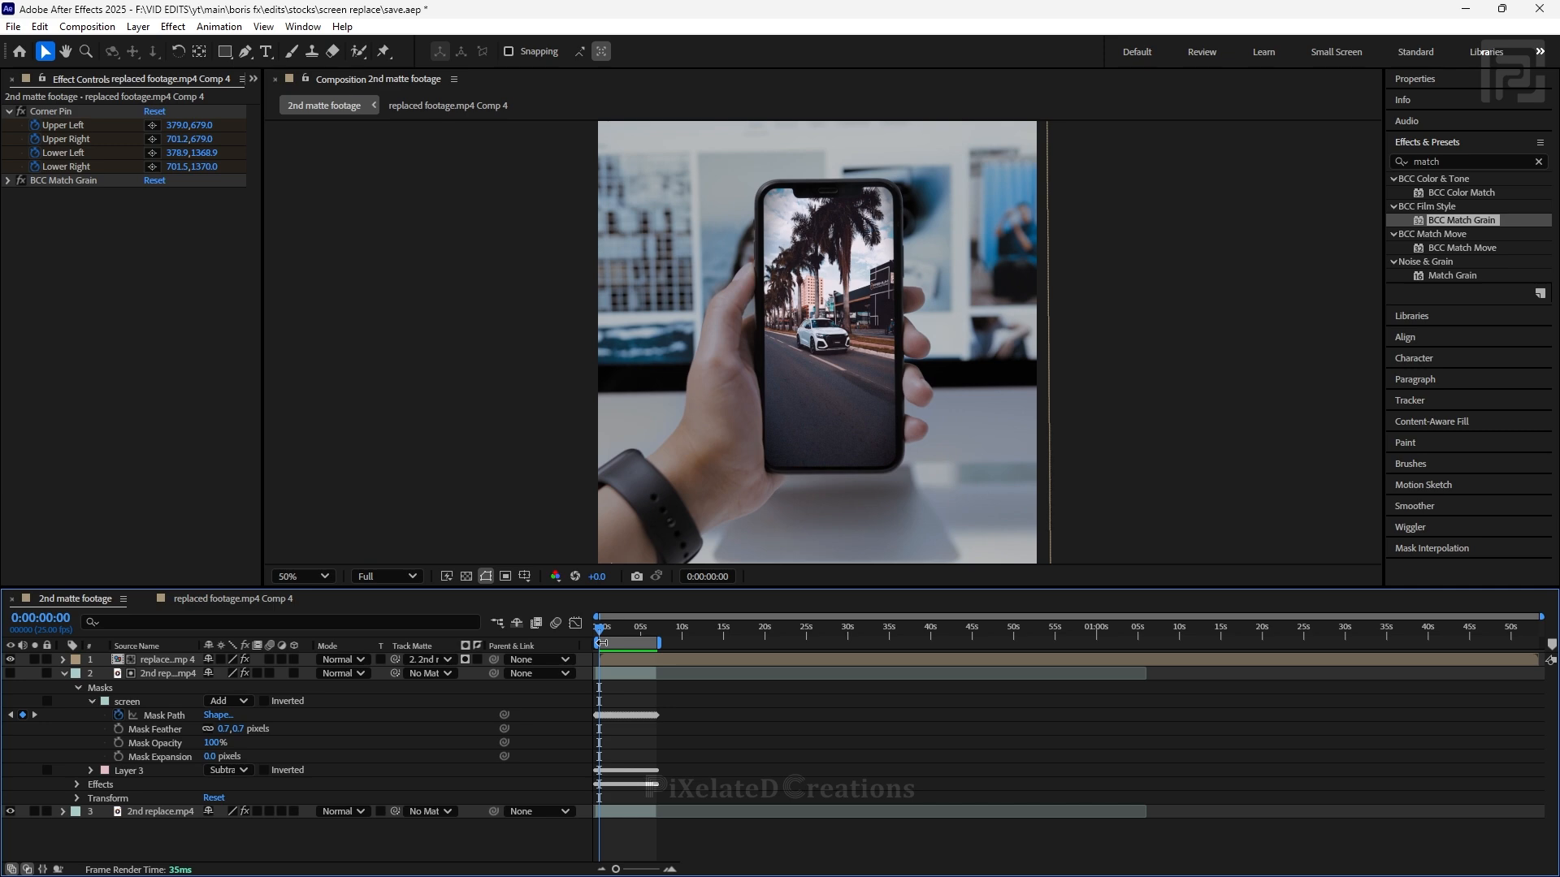